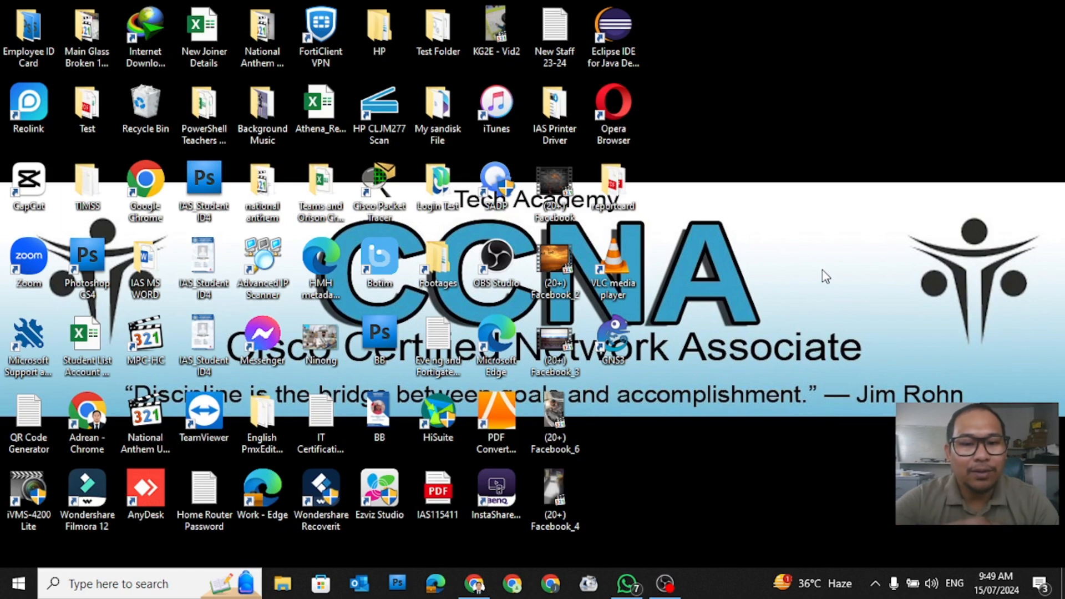
Step: Launch Notepad from the Windows search and position its window
click(166, 585)
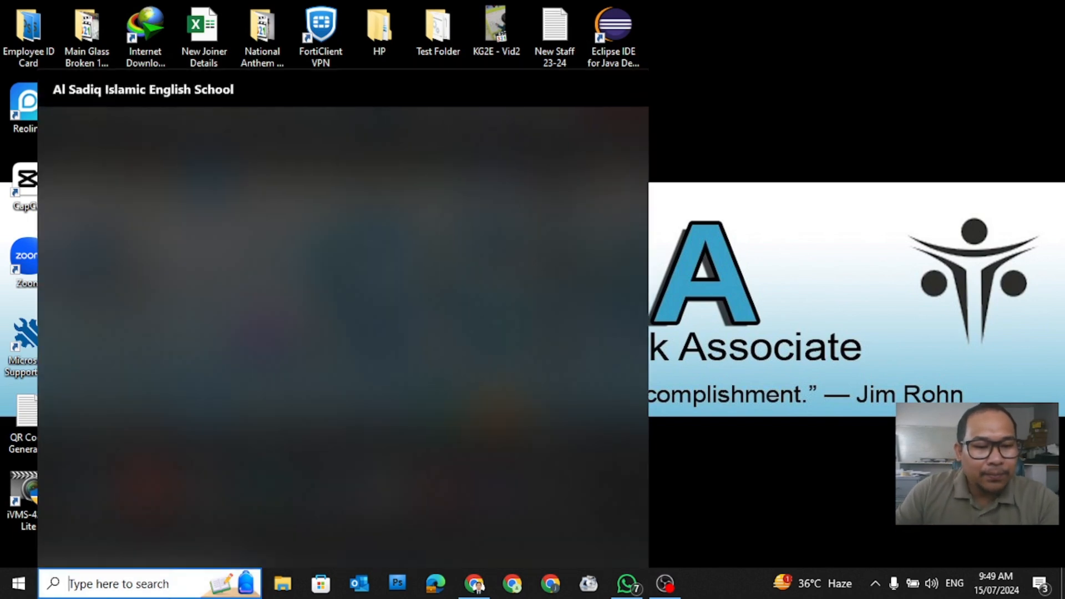
text(notepad)
key(Return)
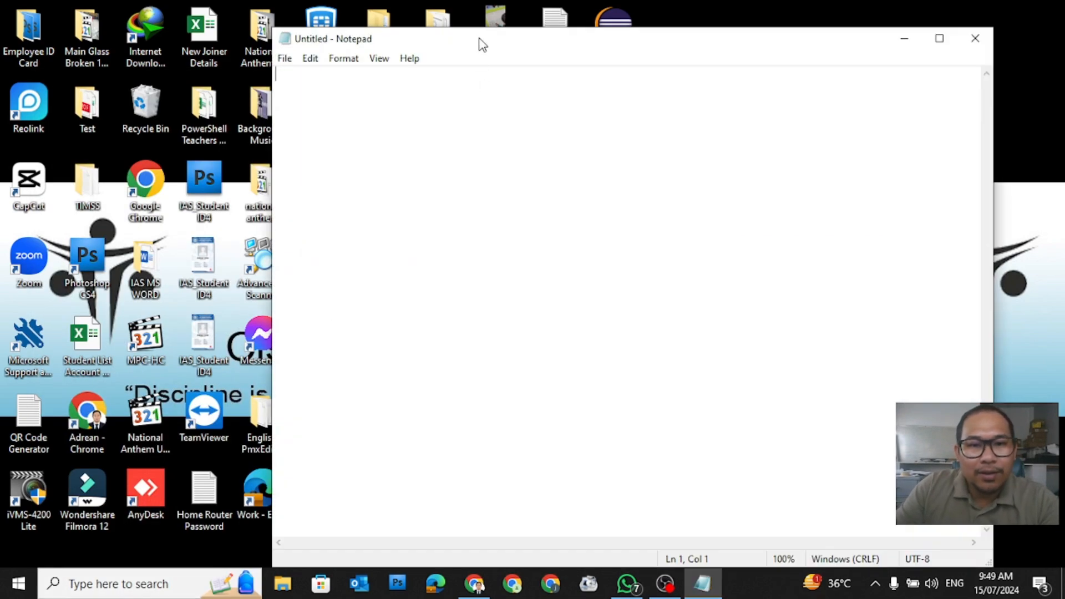
drag(481, 44, 482, 49)
Step: Type '1. Create User (Bulk)' as the note's first line
text(1.)
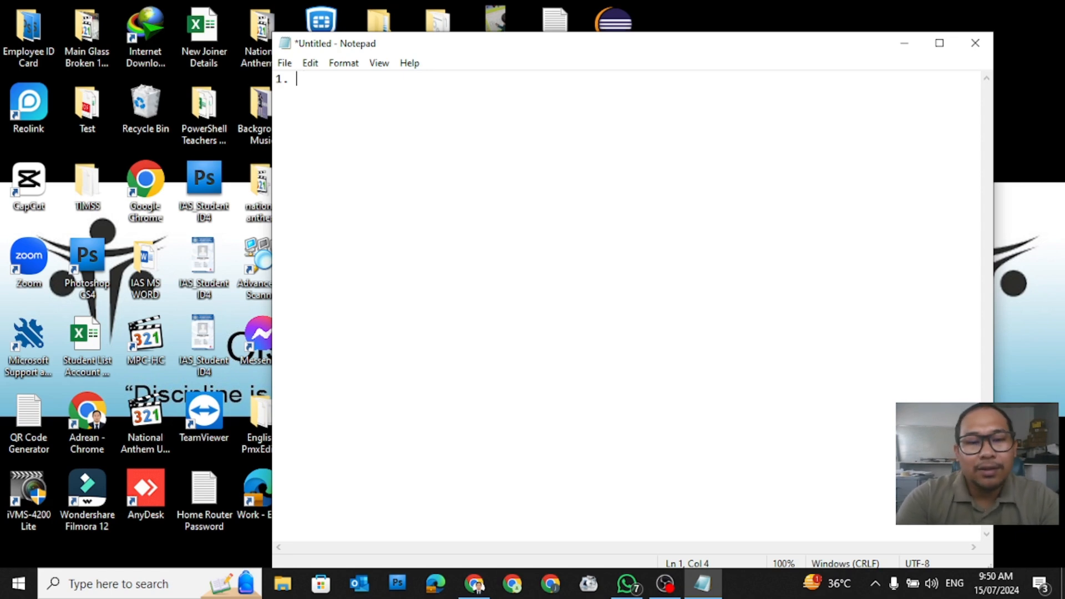
text( Create )
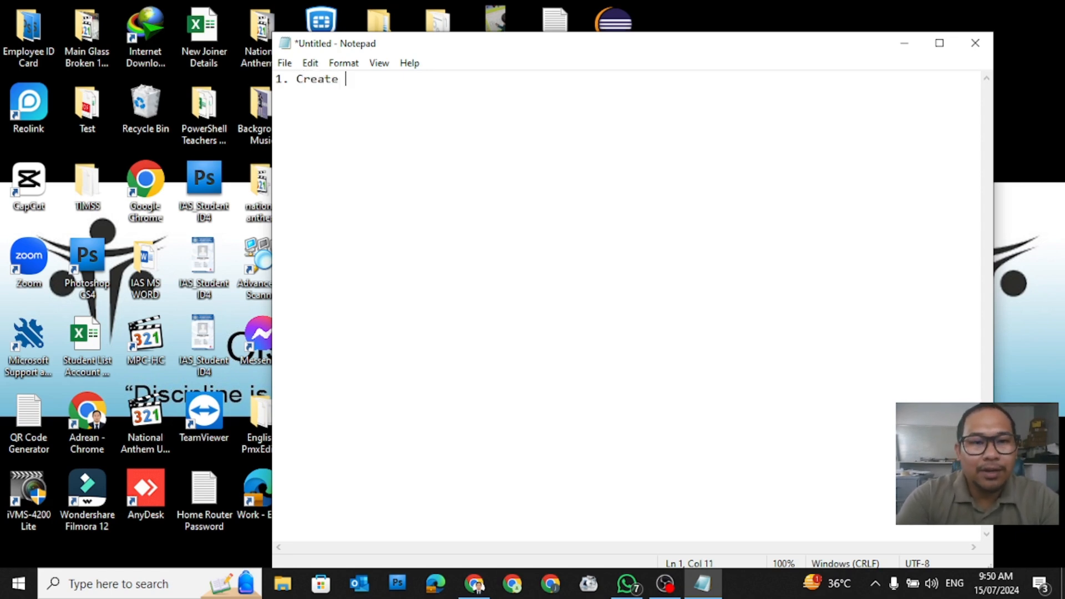
text(User ())
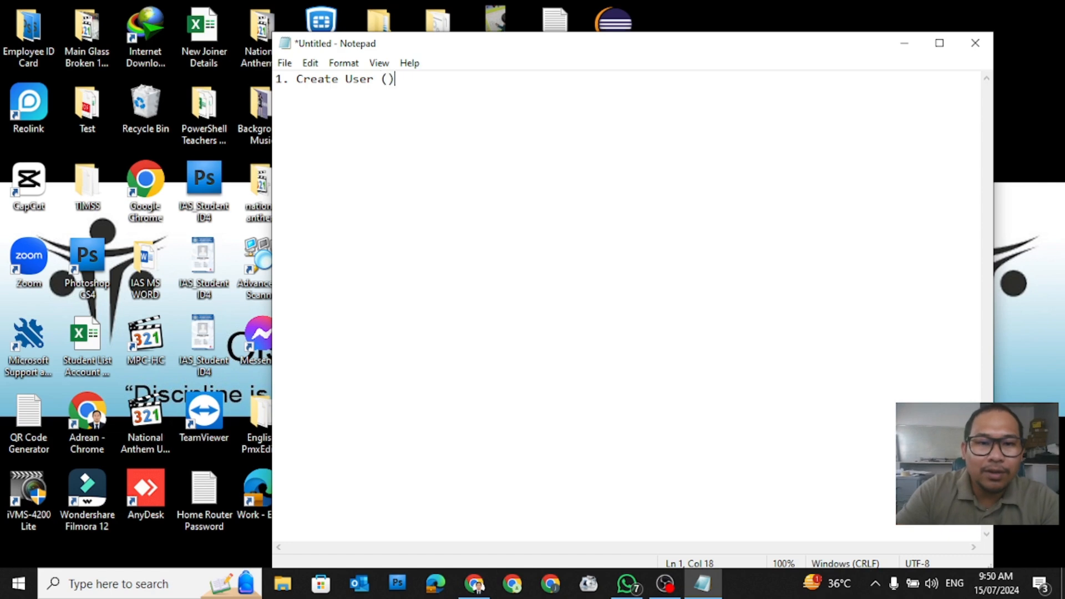
key(Left)
text(Bulk)
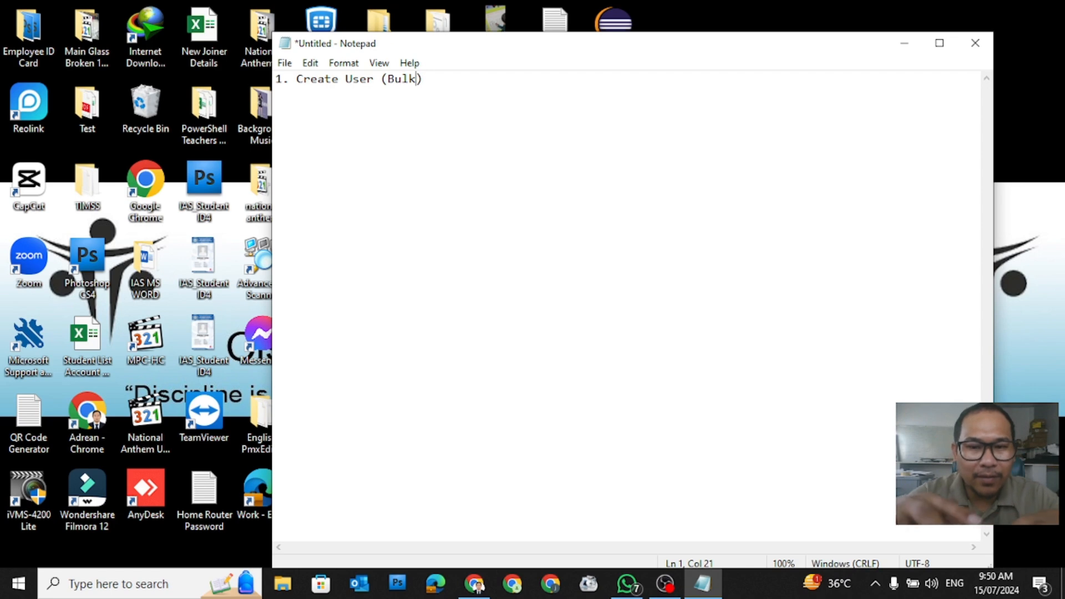
click(462, 79)
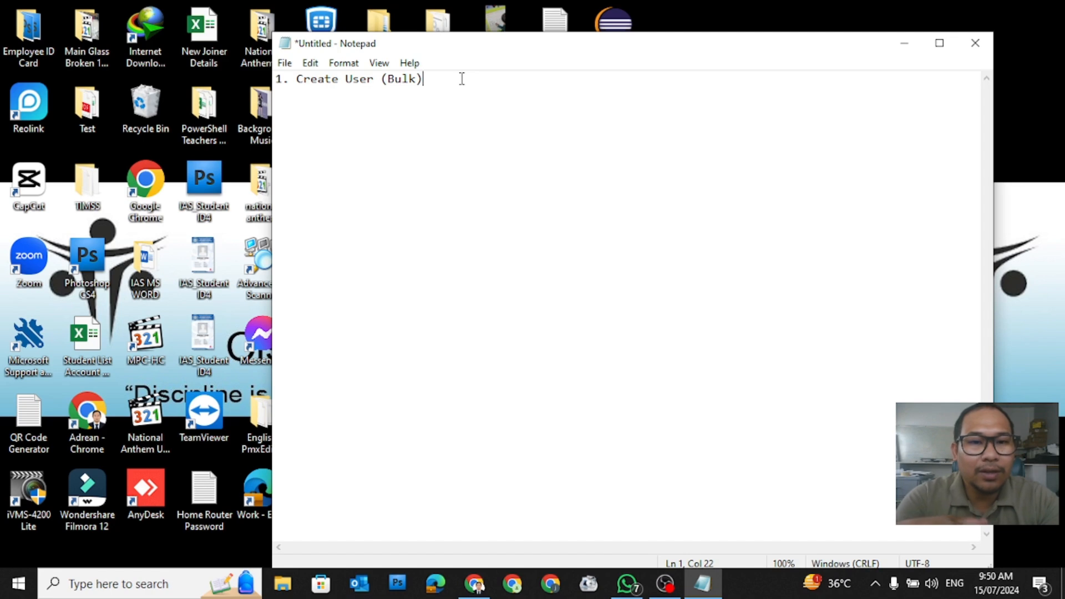
Step: Add a second line reading '2. Adding User License'
key(Return)
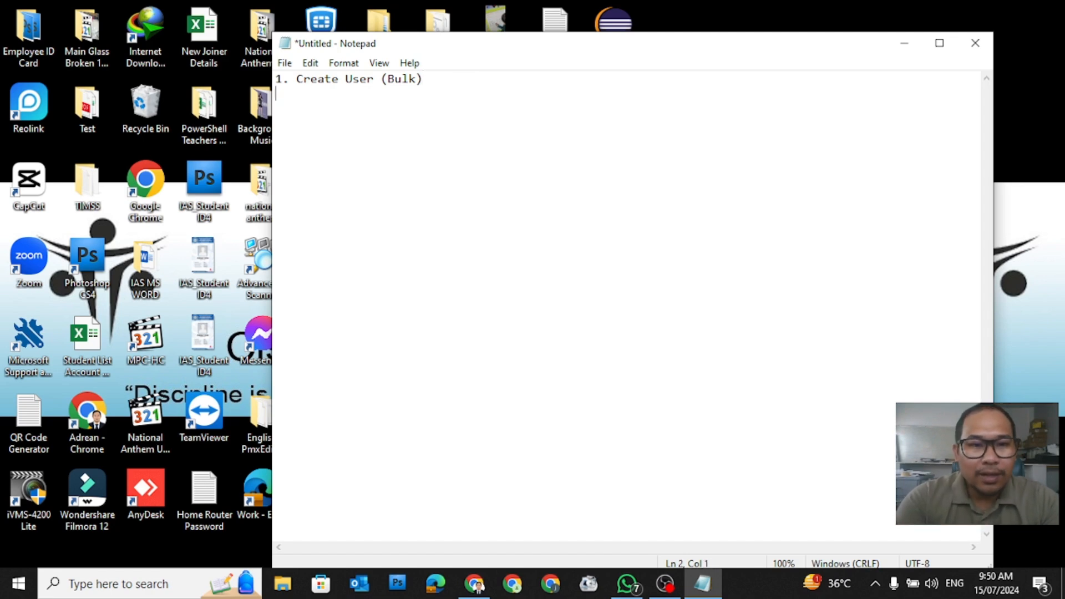
text(2. SA)
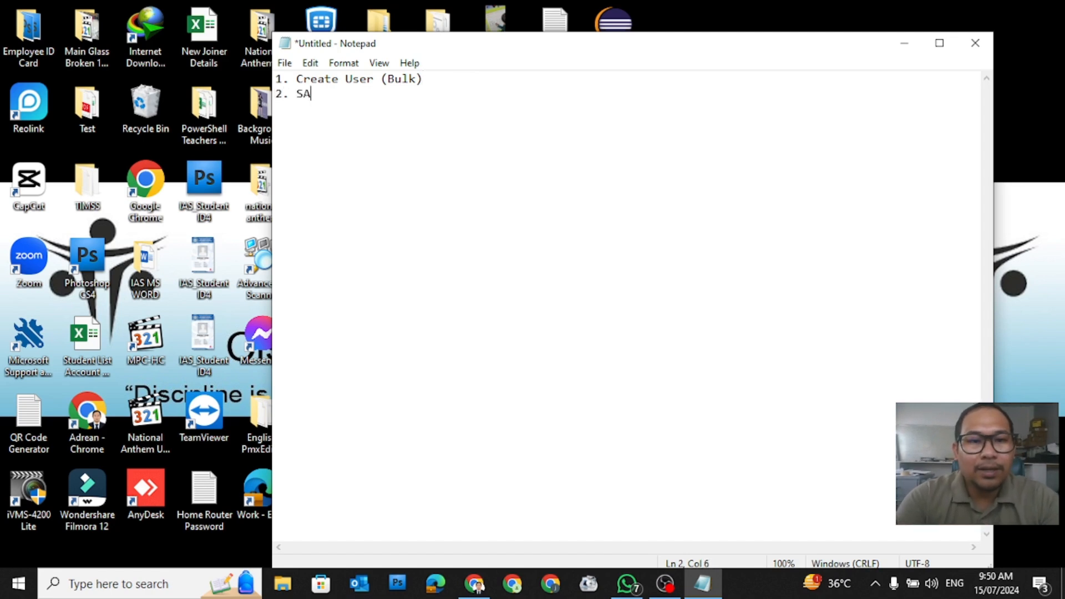
key(BackSpace)
text(Addi)
key(BackSpace)
key(BackSpace)
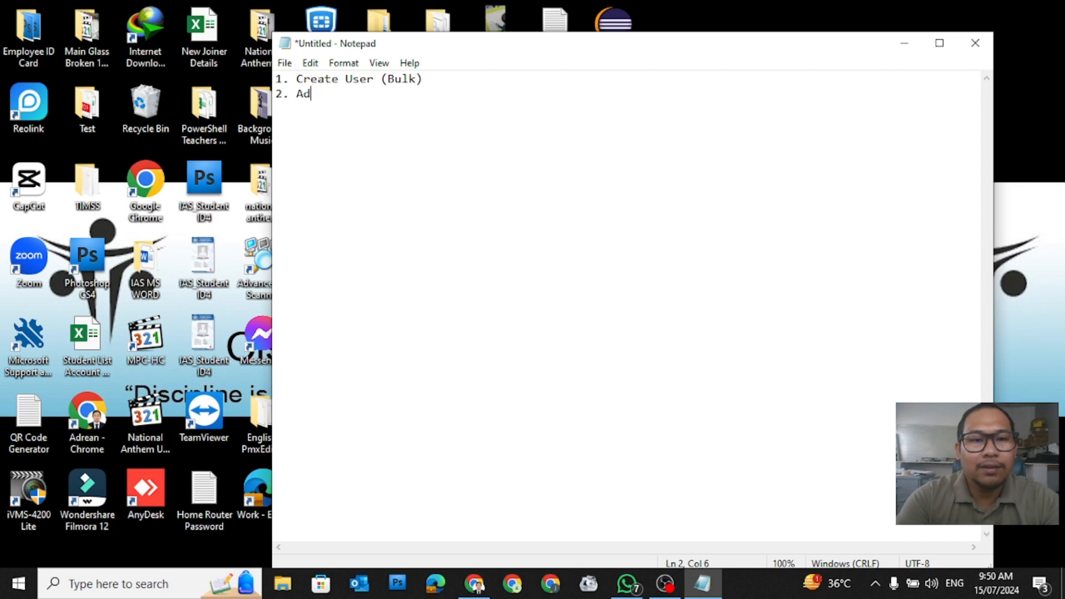
text(ding User )
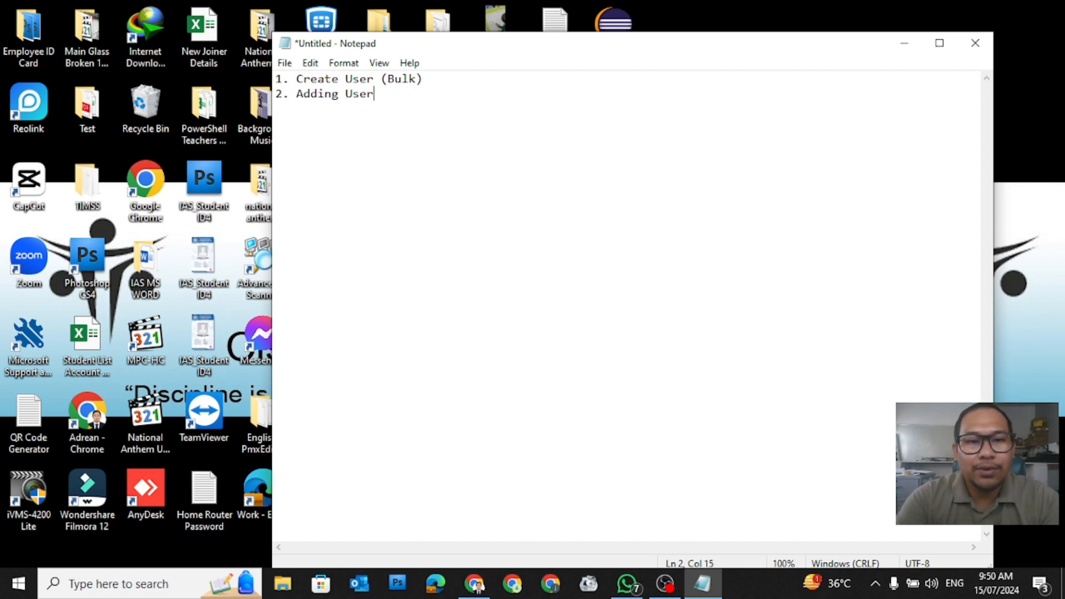
text(License)
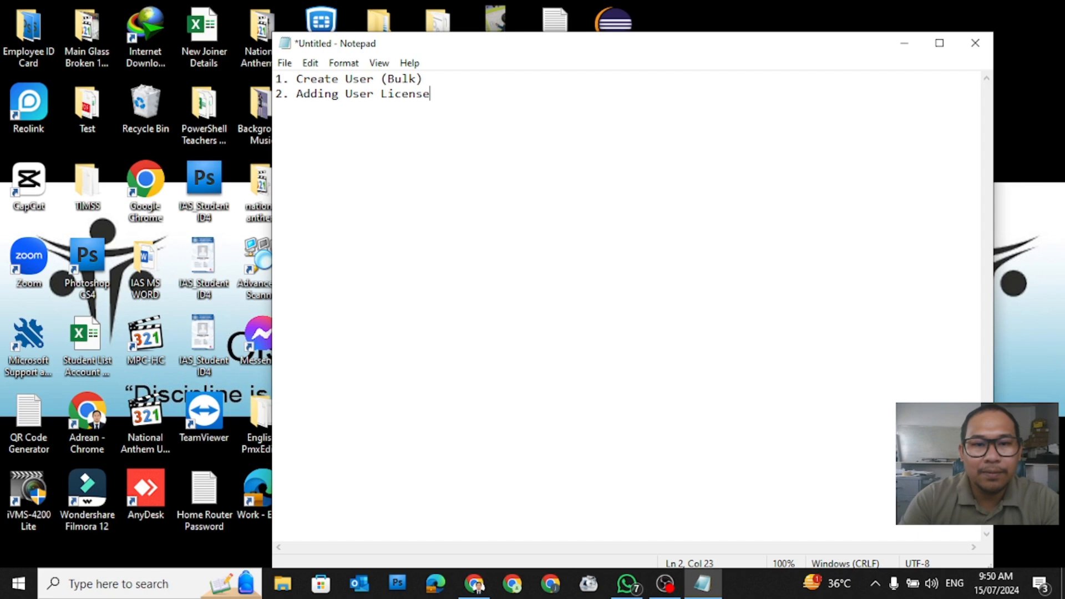
Step: Add a third line reading '3. Blocking User using Powershell Script'
key(Return)
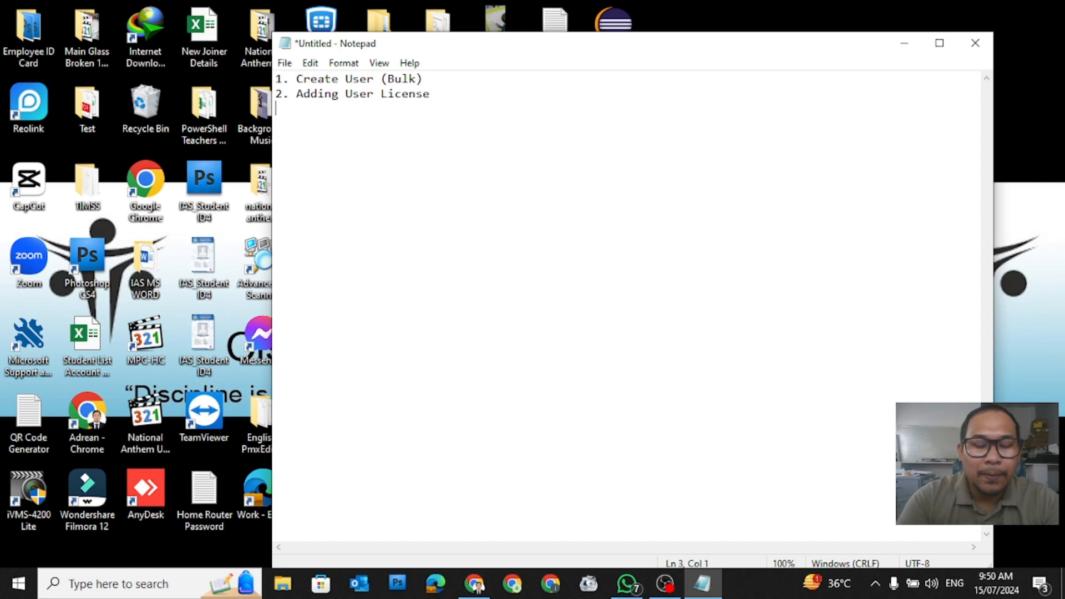
text(3. )
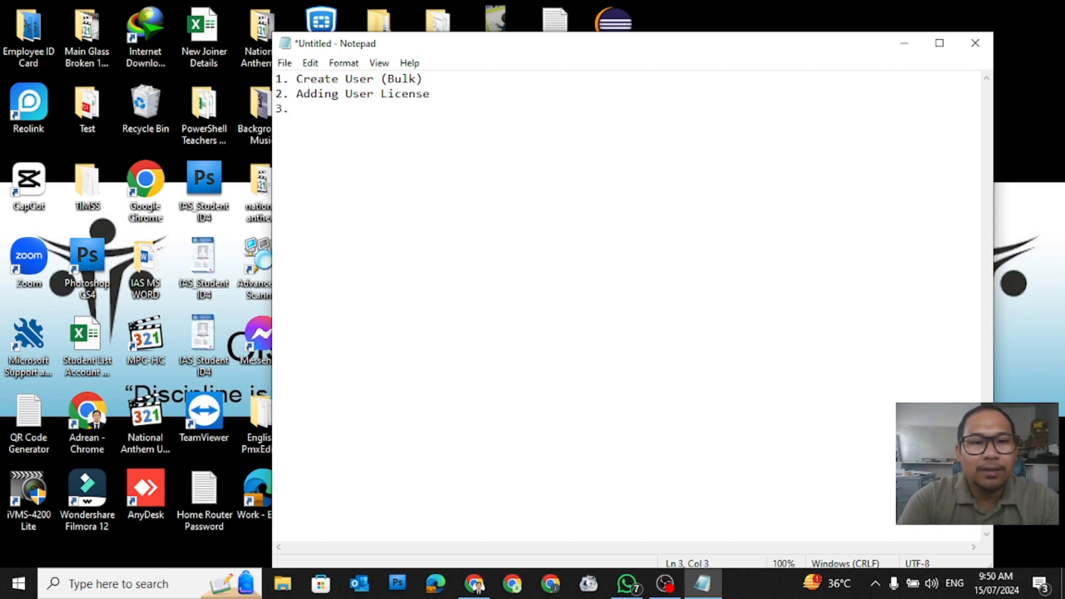
text(Block)
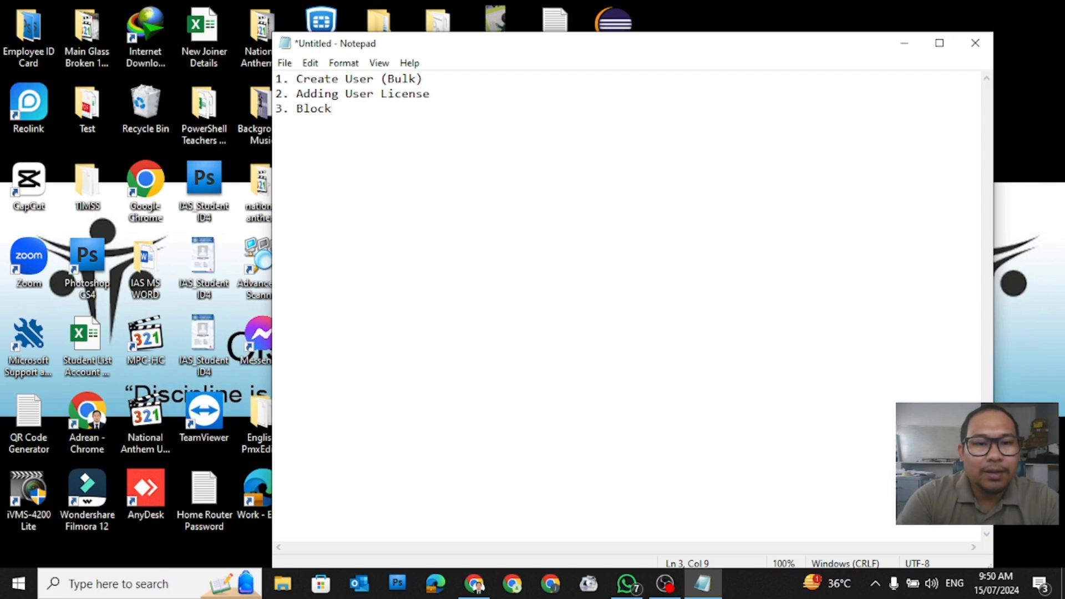
text(ing User)
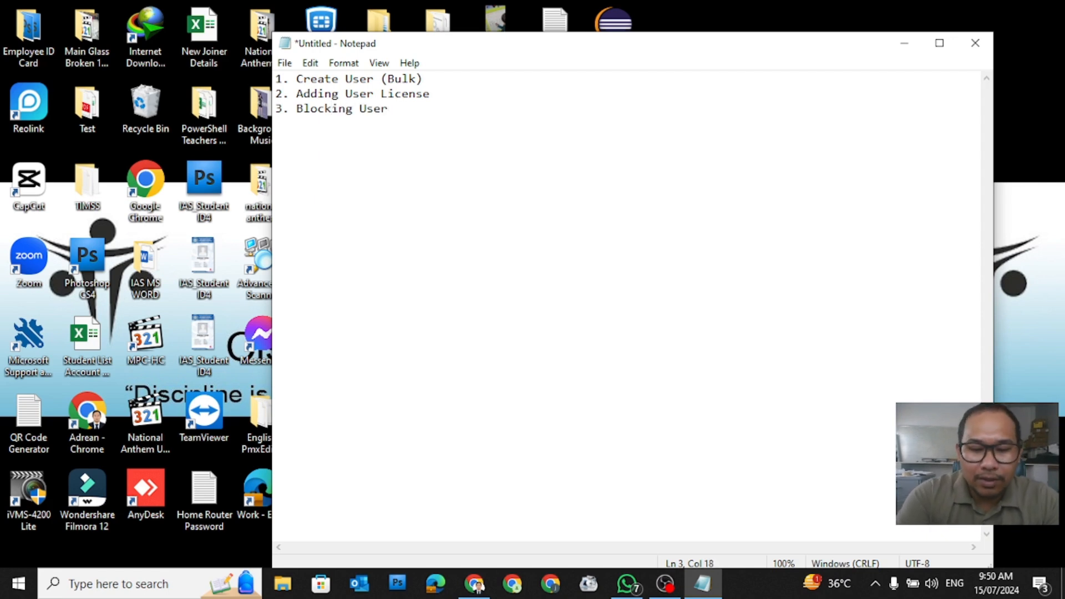
text( usig)
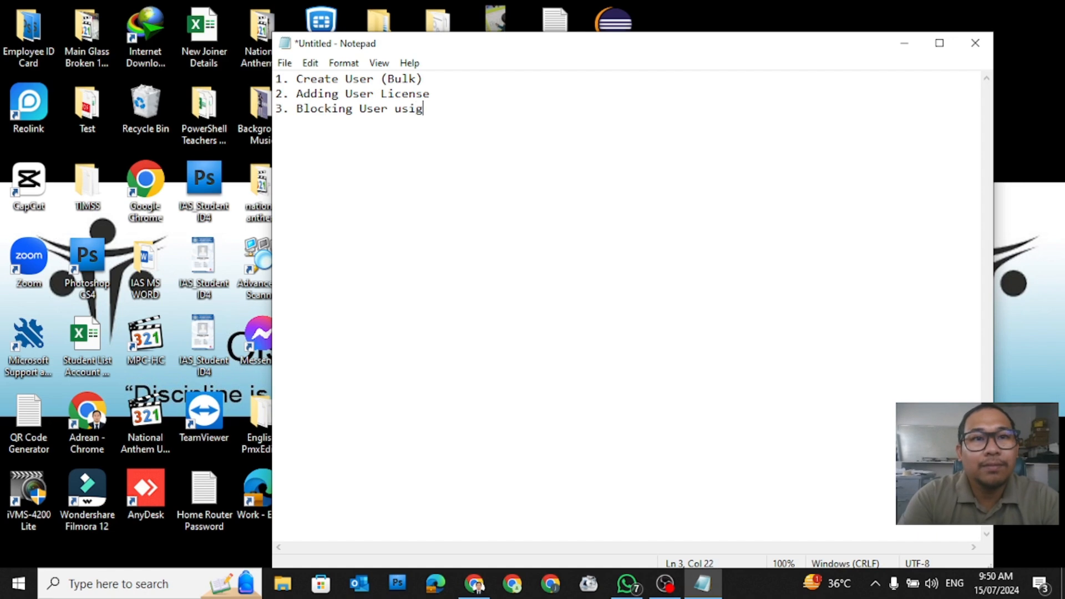
key(BackSpace)
text(ng Power)
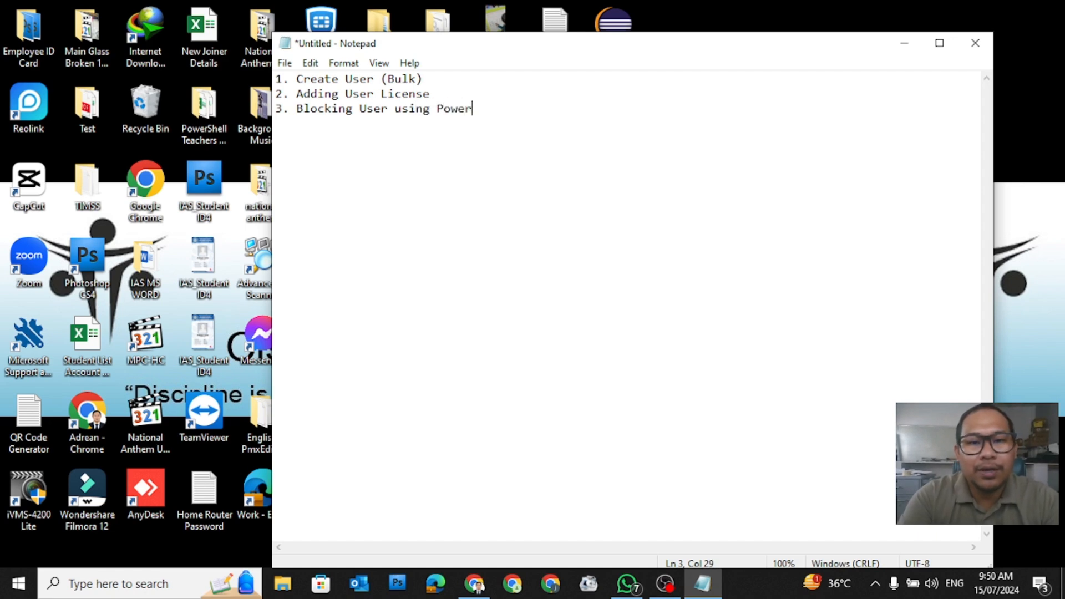
text(shell)
key(BackSpace)
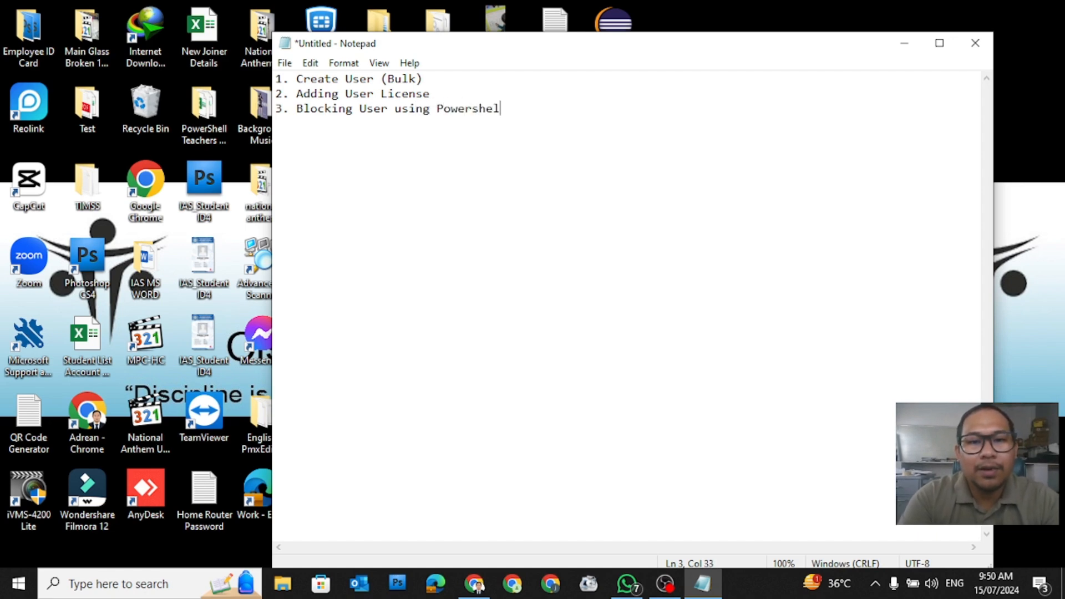
text(l Sc)
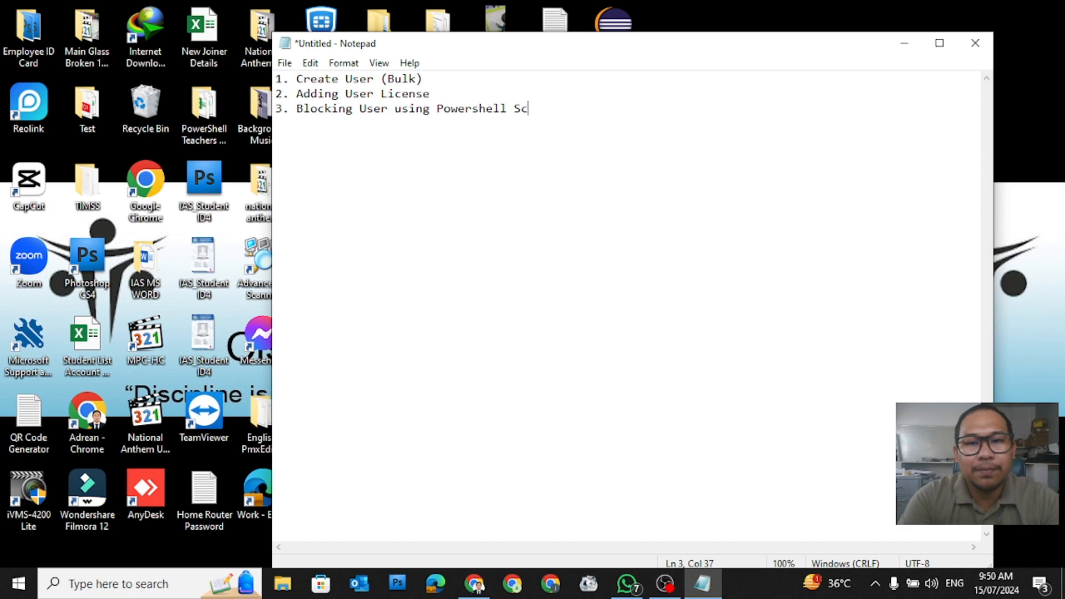
text(ript)
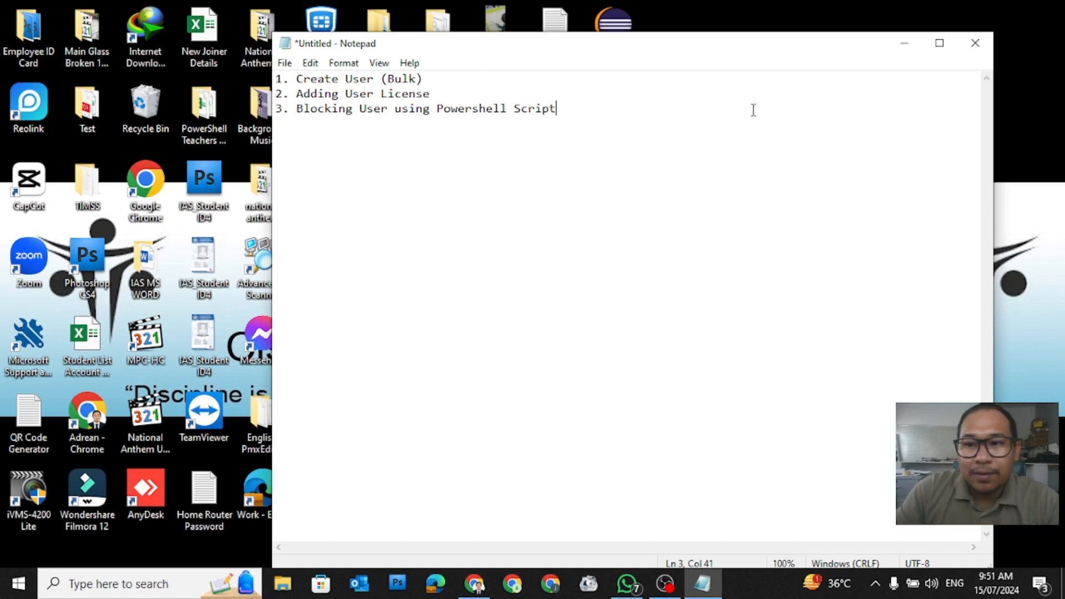
Step: Switch to the Microsoft 365 browser window and open the Identity admin center in Microsoft Entra
drag(452, 81, 258, 79)
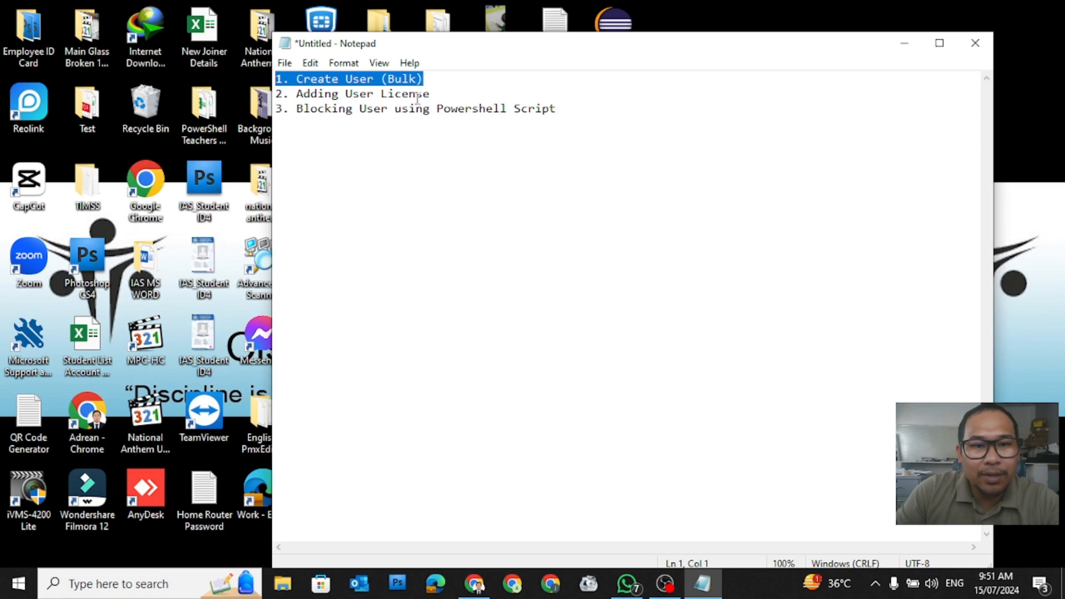
click(894, 50)
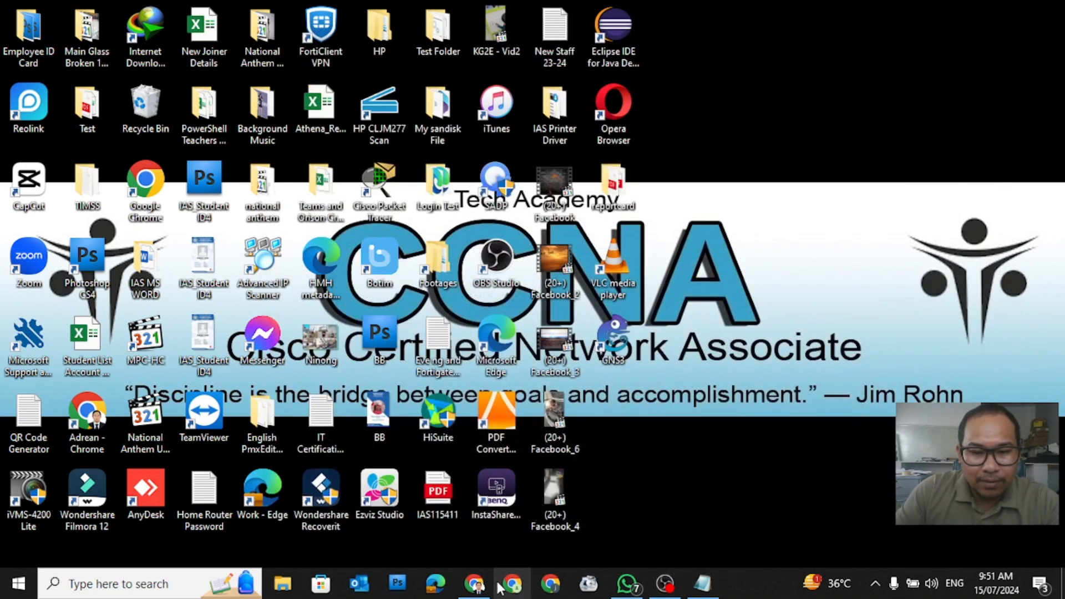
click(475, 583)
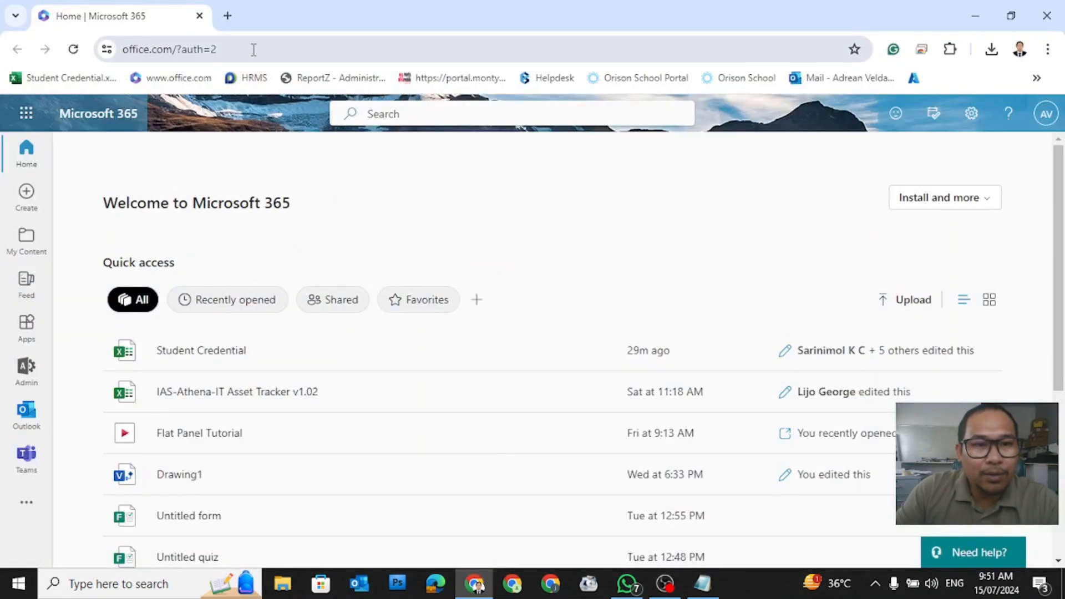
drag(254, 49, 326, 49)
click(326, 49)
key(ctrl+a)
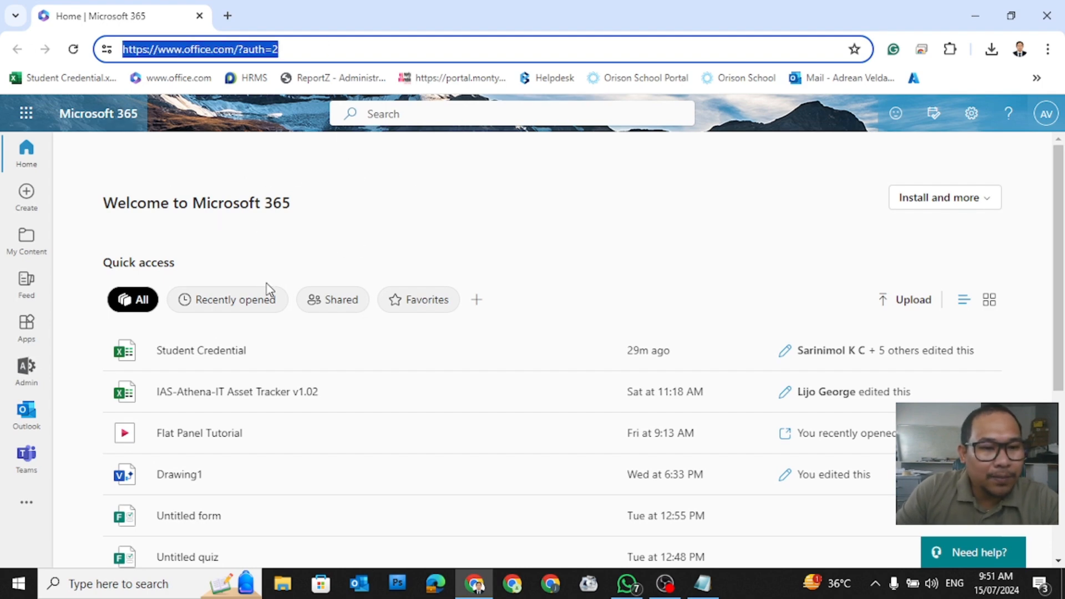
click(23, 366)
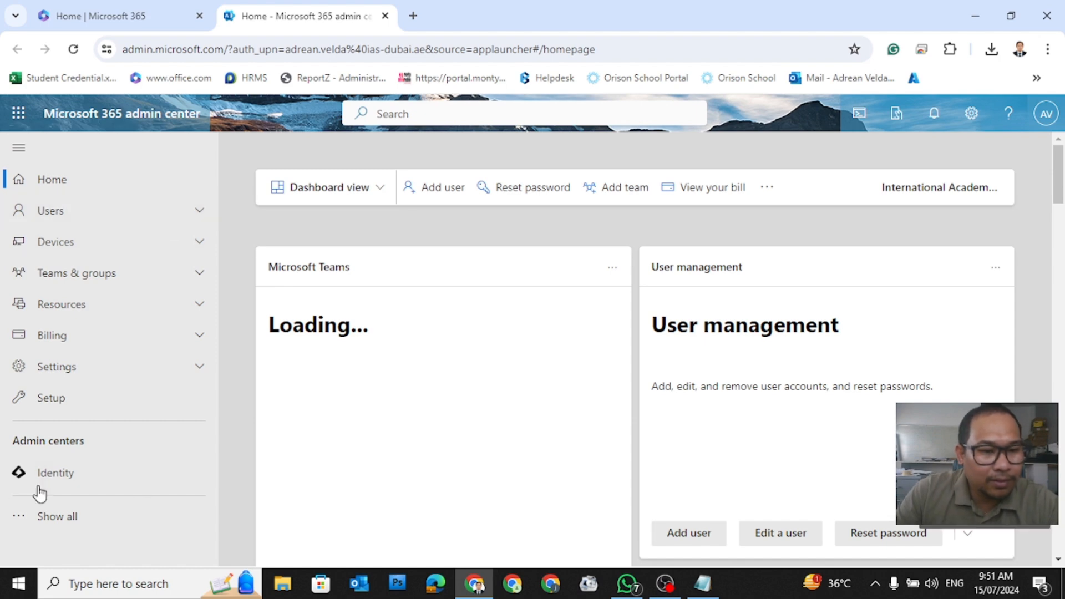
click(52, 476)
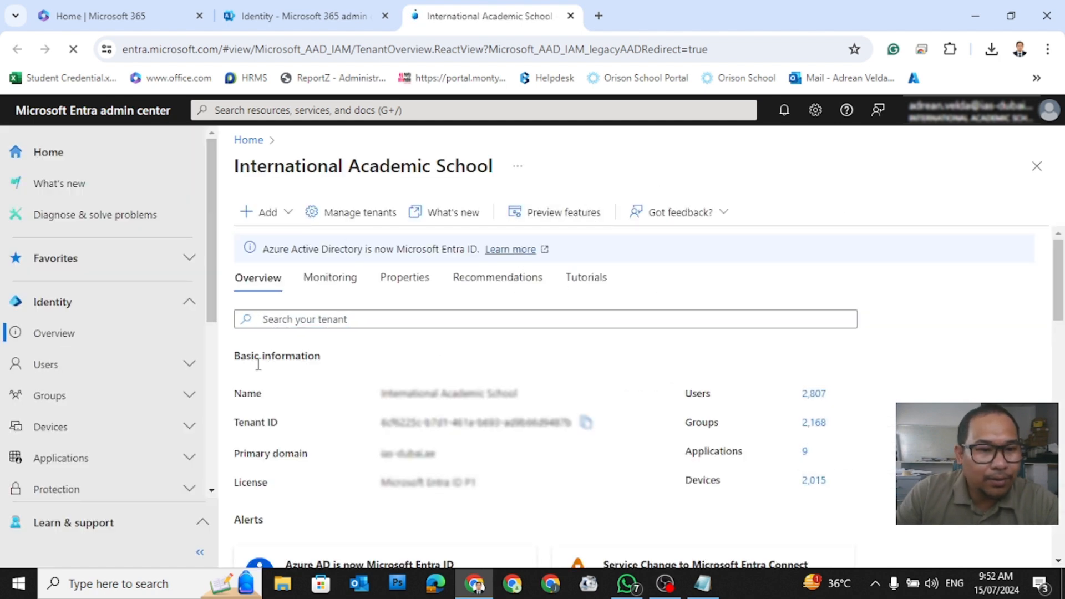
Step: From Users > All users, choose Bulk create under Bulk operations
click(115, 371)
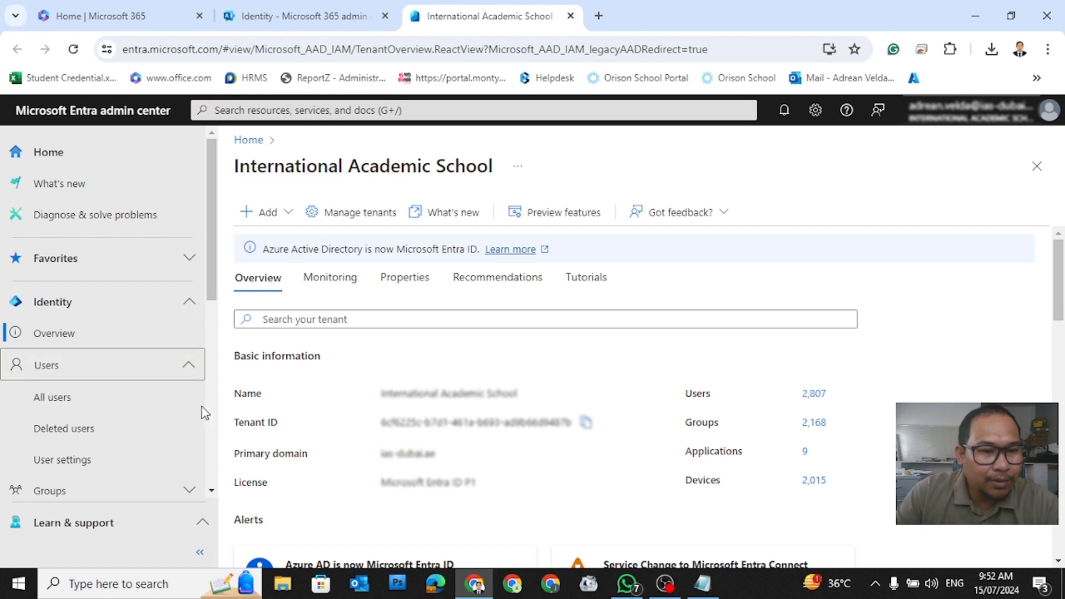
click(83, 402)
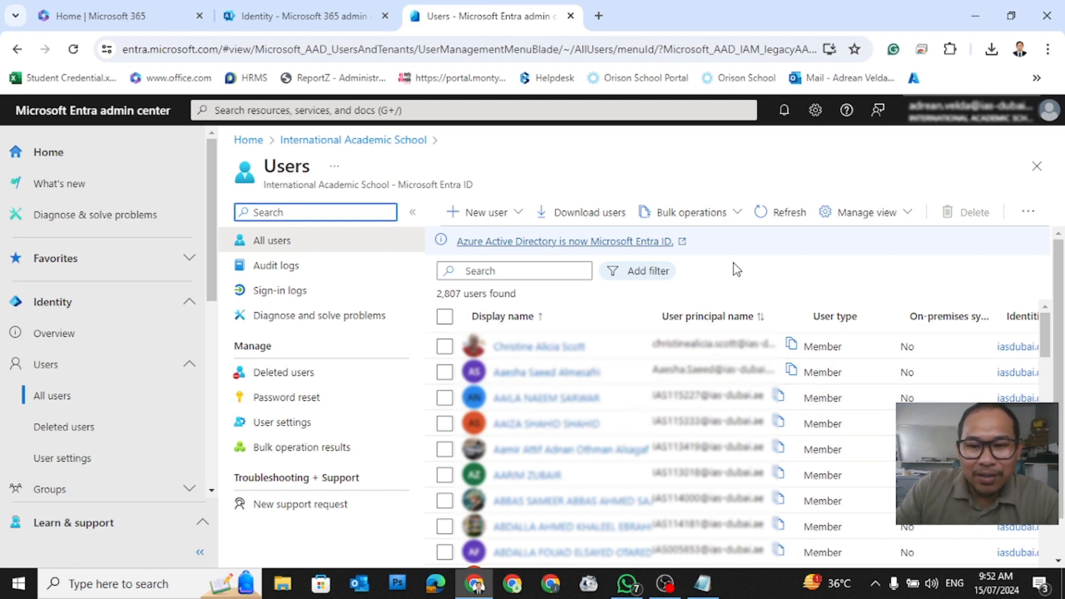
click(714, 213)
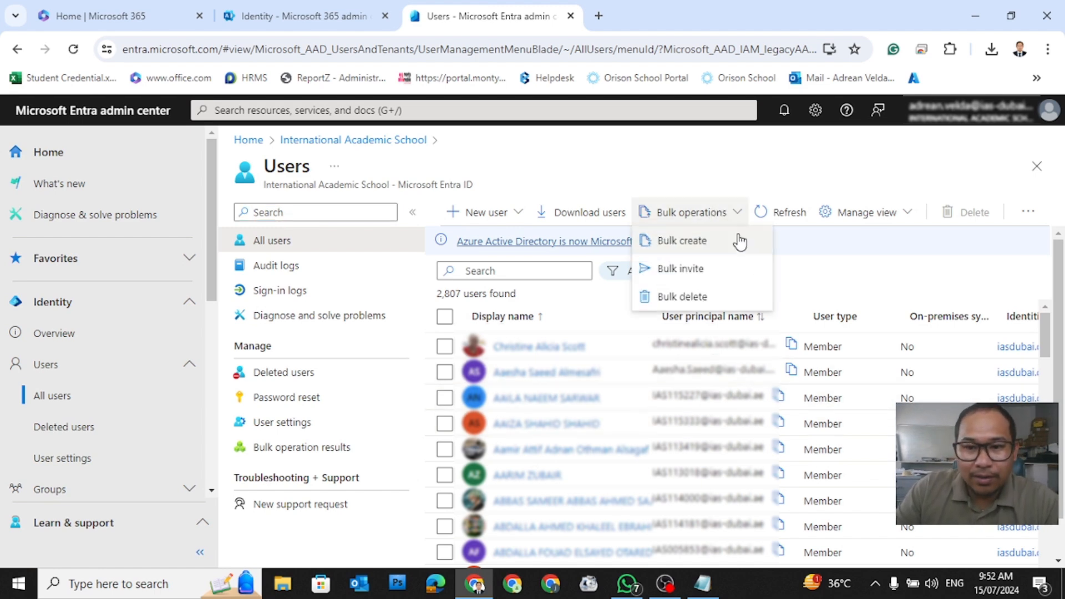
click(698, 246)
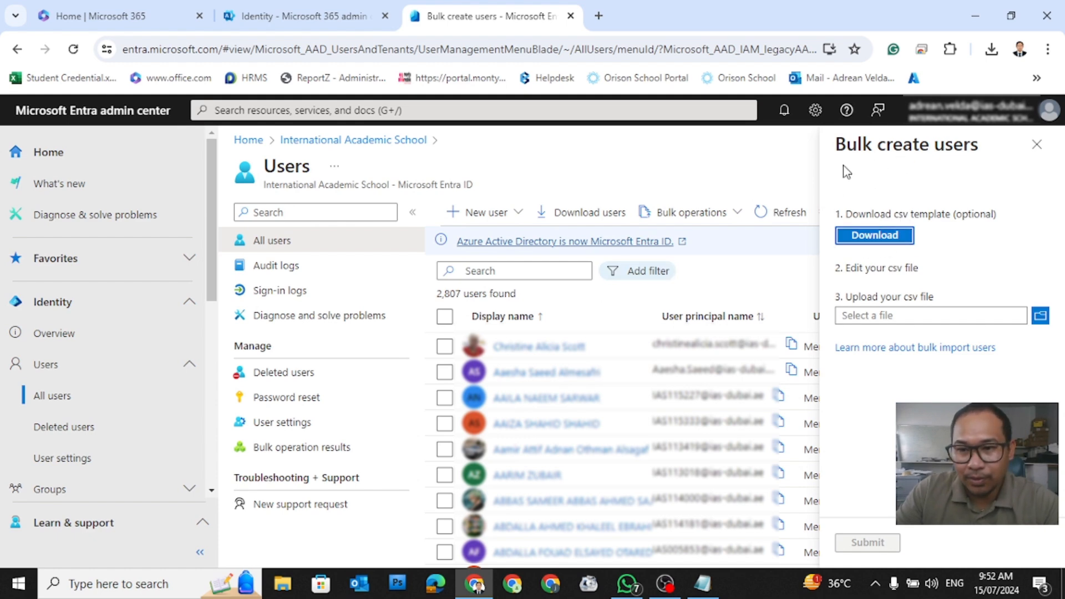
Step: Download the CSV template into a new Downloads folder 'User Email' and show it in its folder
click(875, 240)
click(887, 239)
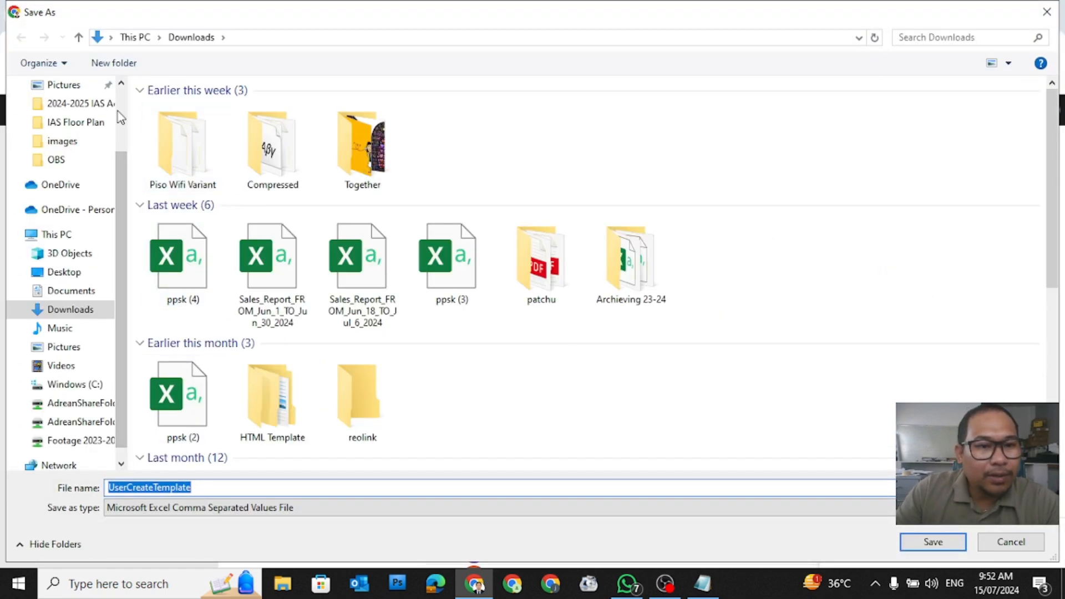
click(114, 62)
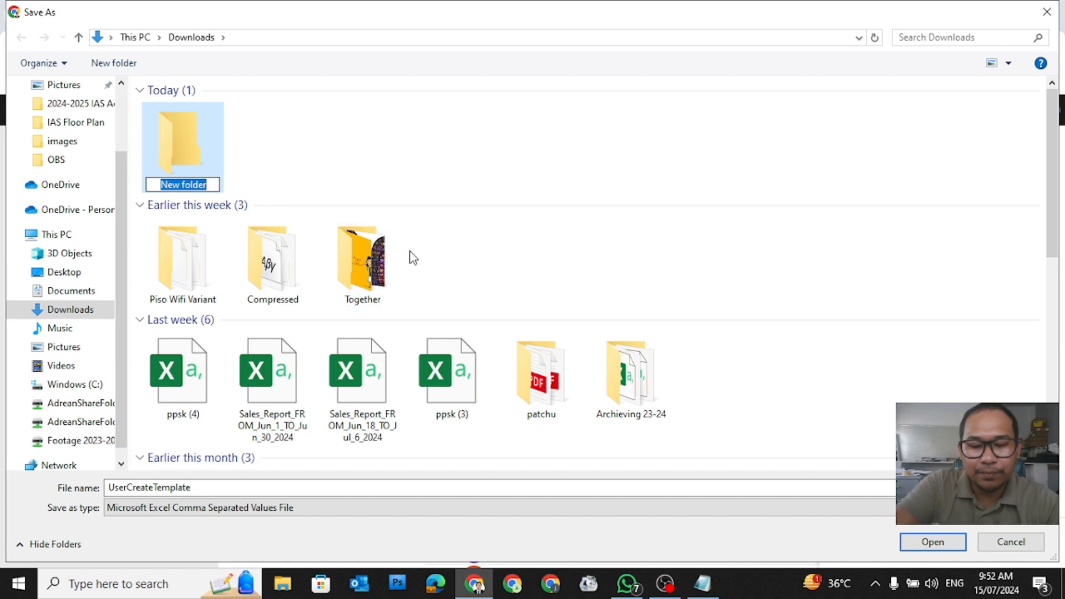
text(User Email)
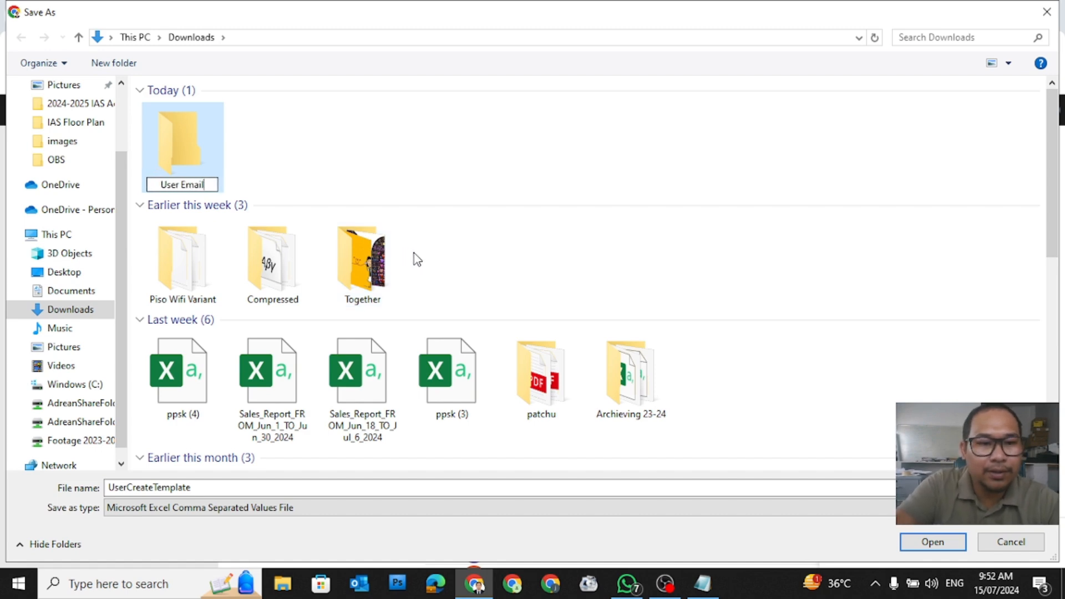
double_click(185, 154)
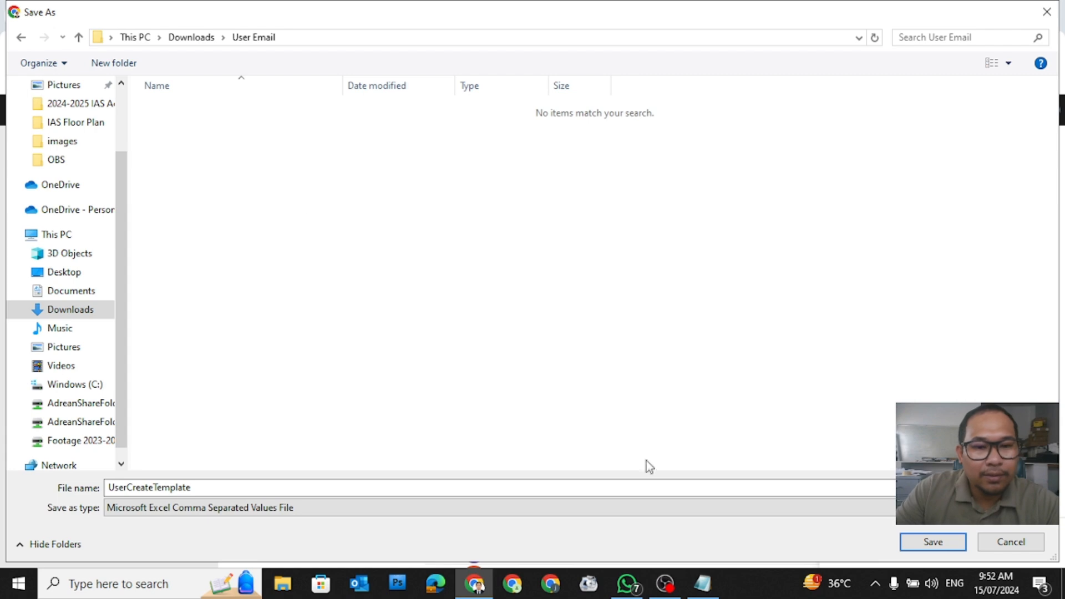
click(906, 548)
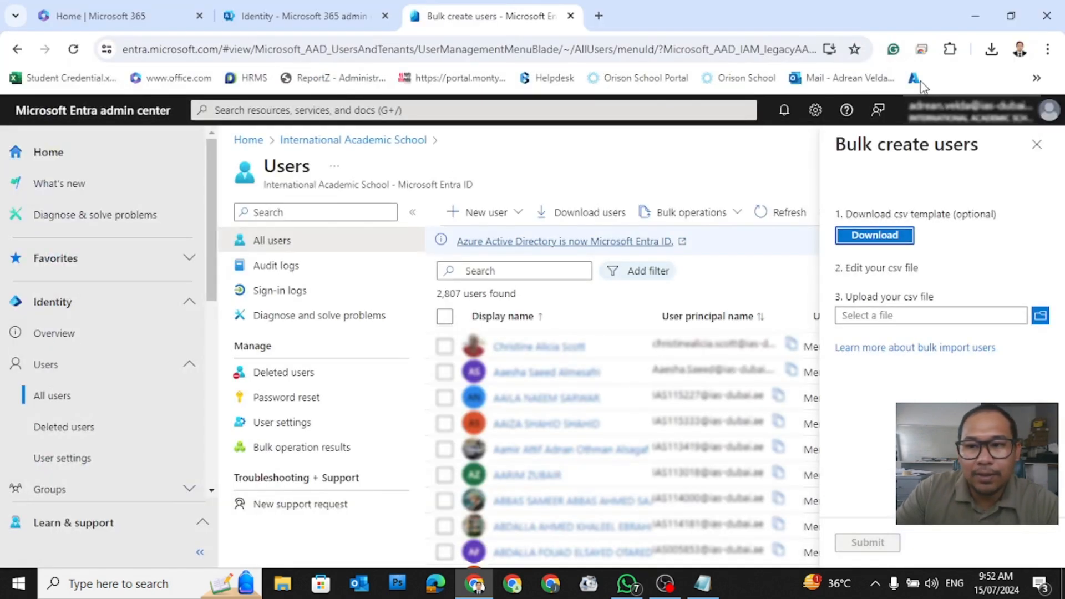
click(993, 49)
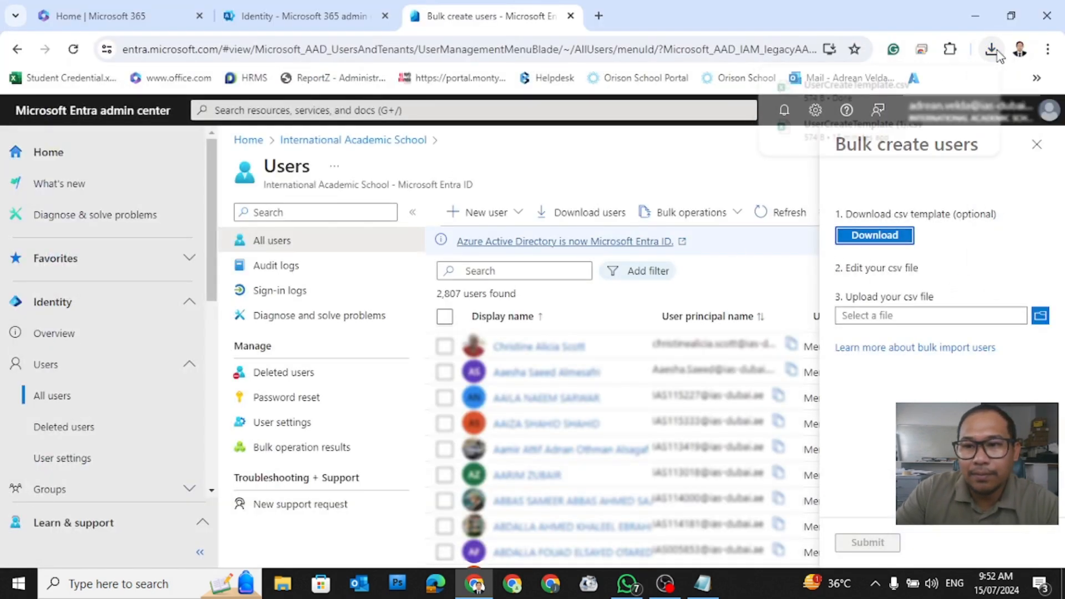
click(949, 117)
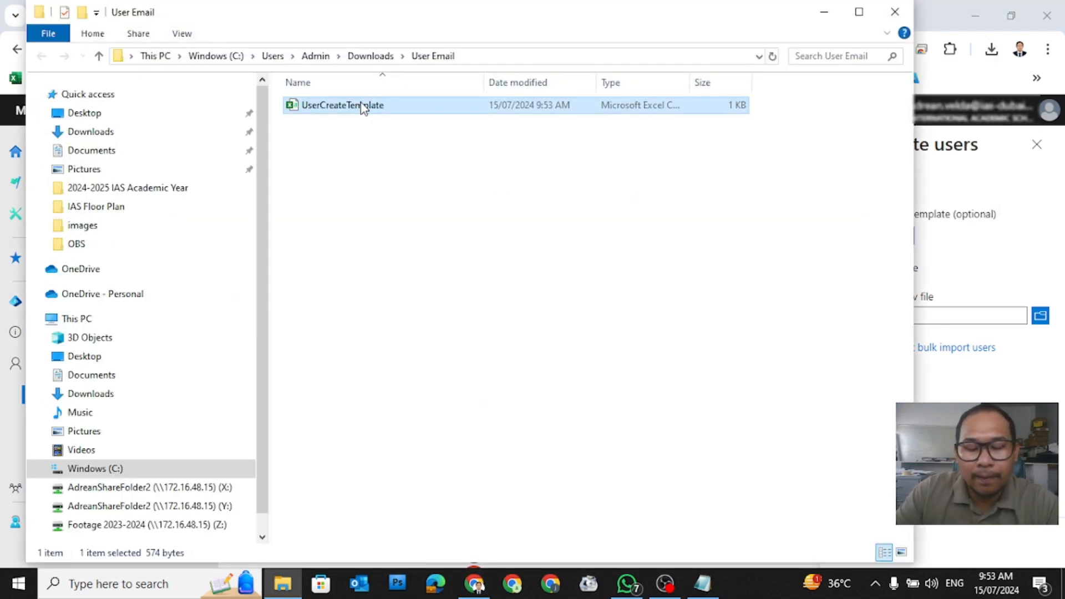
Step: Open UserCreateTemplate in Excel and autofit columns A through R
double_click(364, 105)
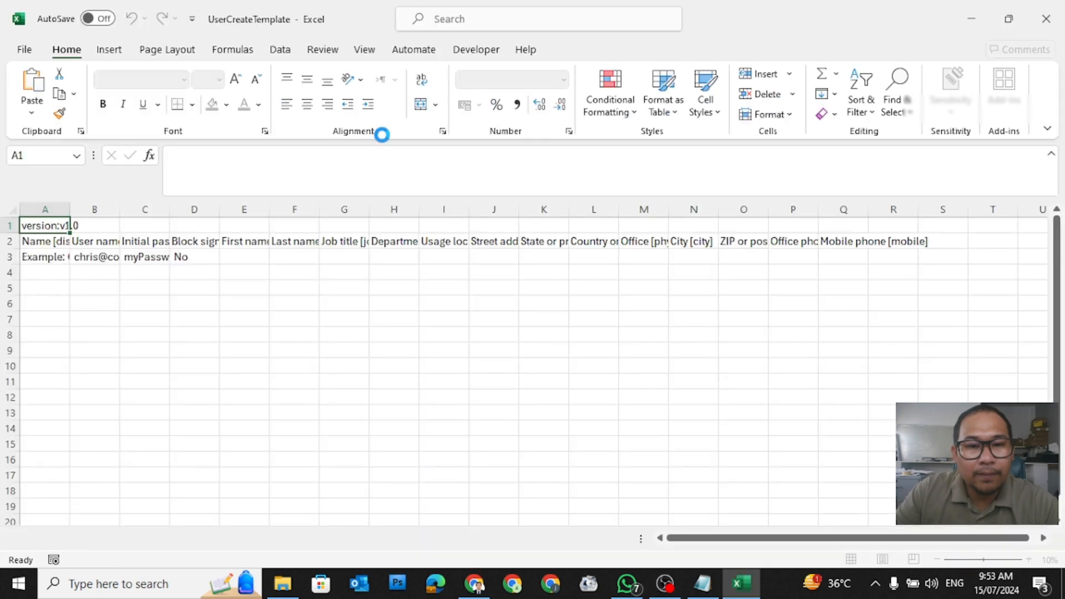
drag(44, 209, 918, 210)
double_click(919, 210)
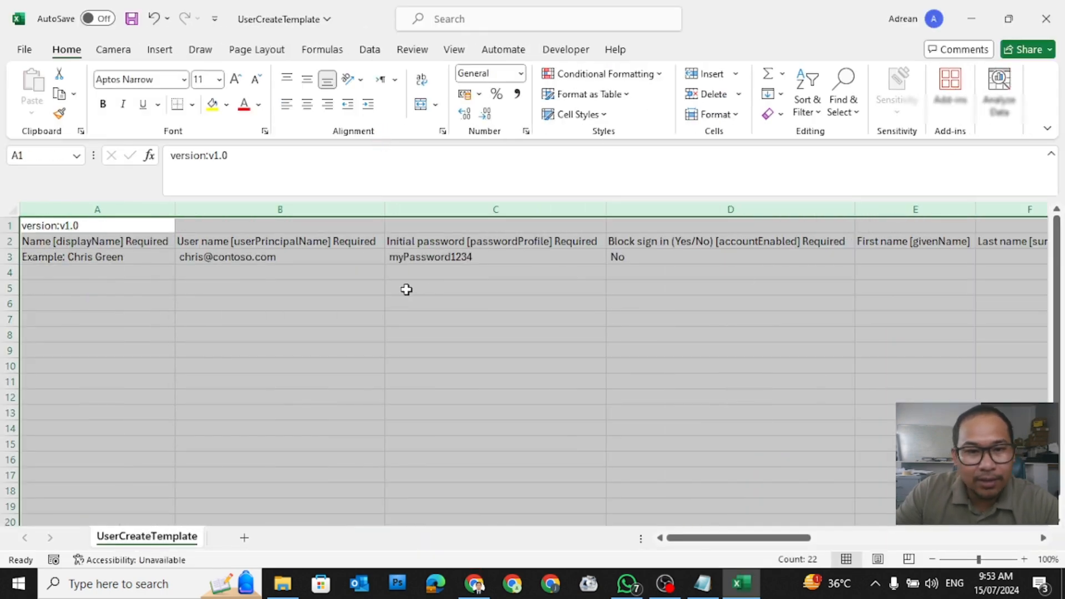
click(266, 288)
Step: Clear the example entry in A3:D3 and start entering User1 in A3
click(74, 257)
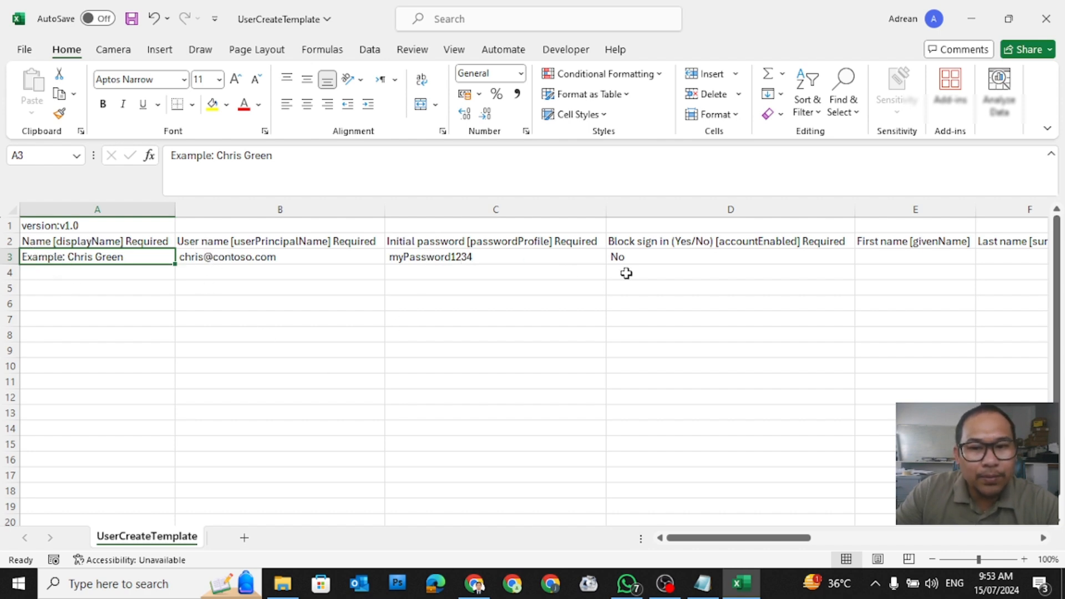
click(625, 257)
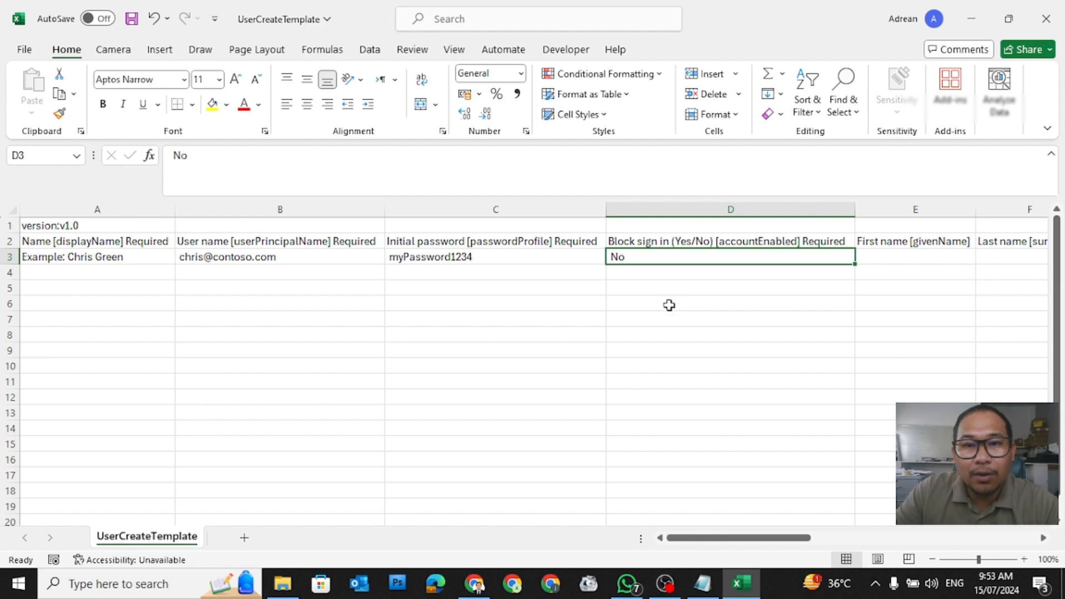
click(195, 337)
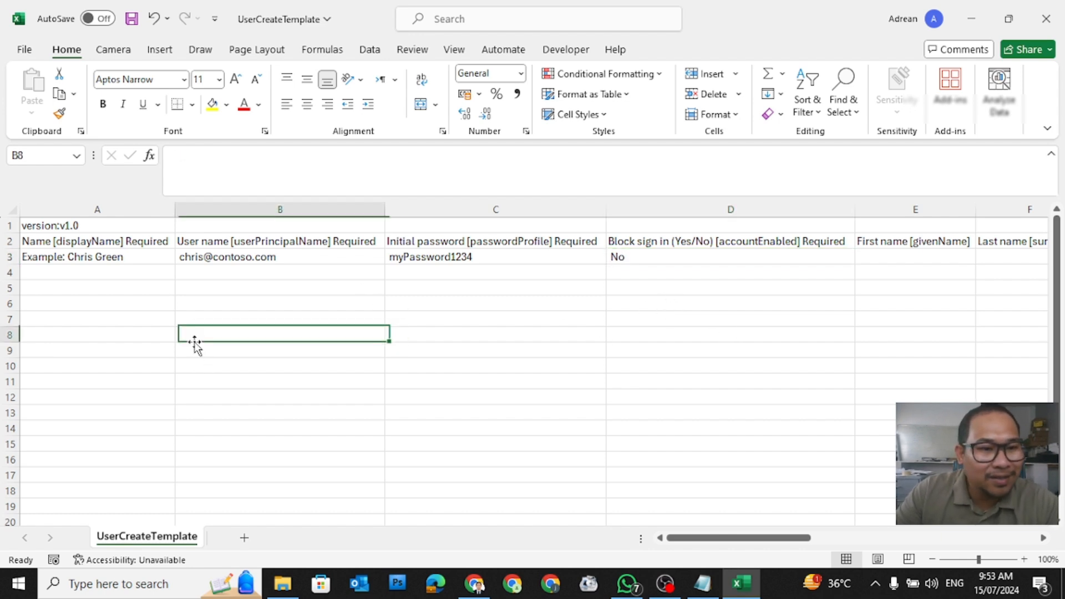
click(86, 256)
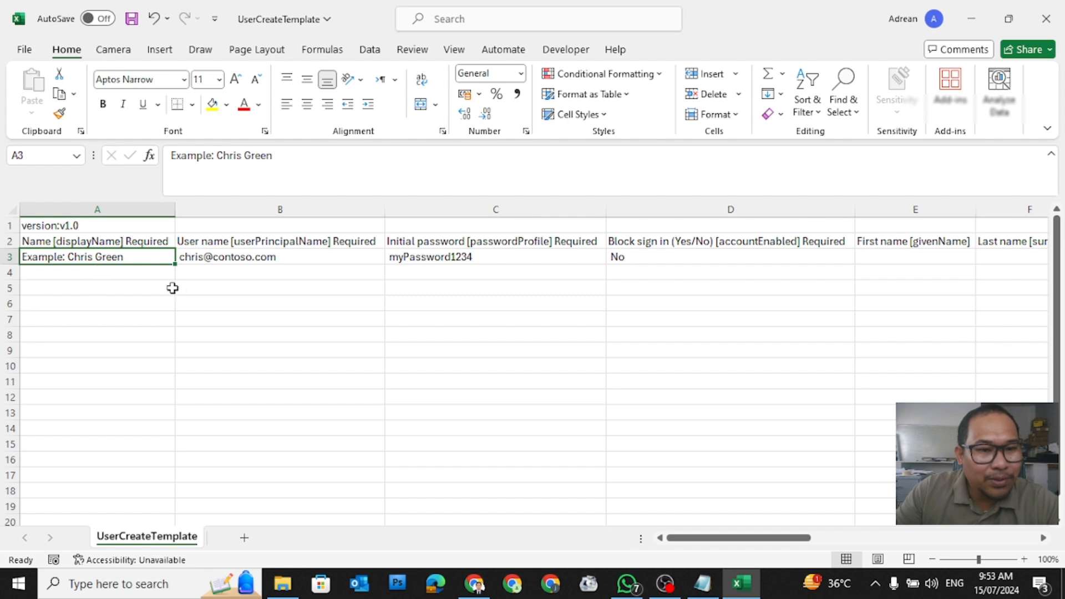
drag(143, 257, 614, 256)
key(Delete)
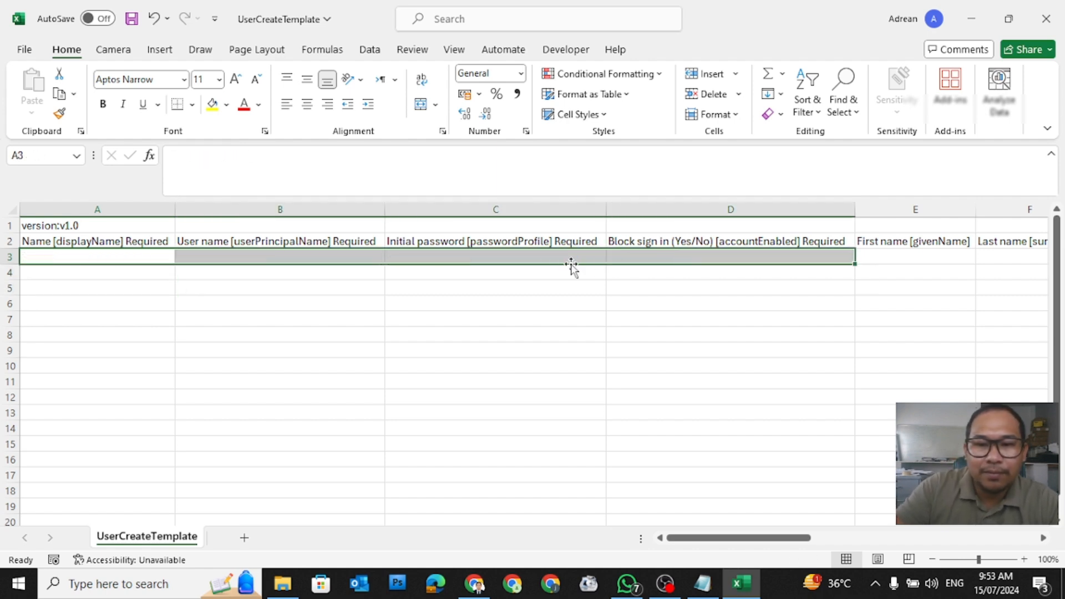
click(118, 255)
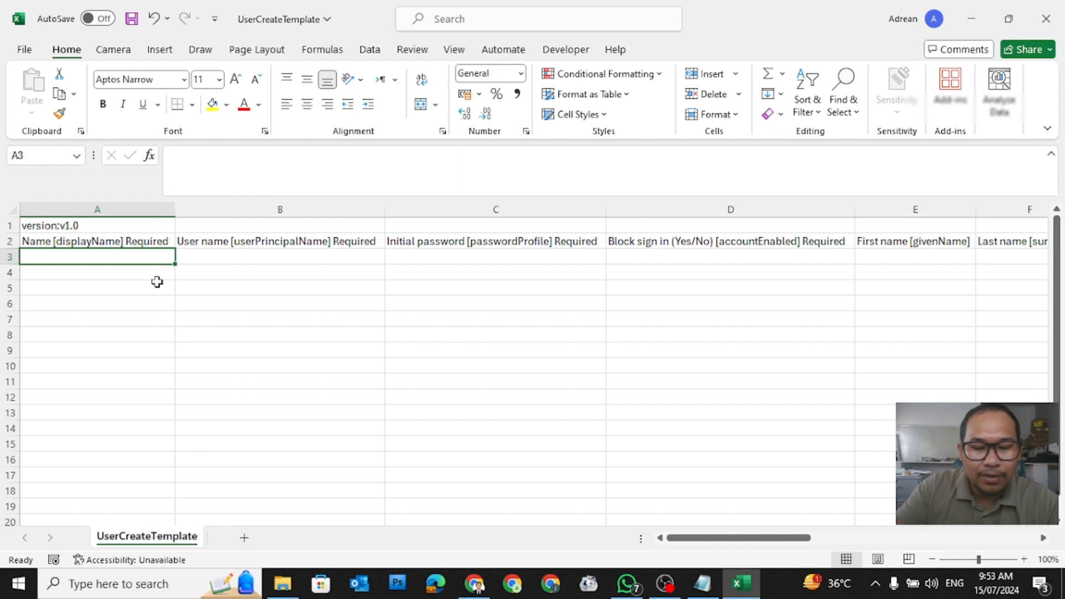
text(User1)
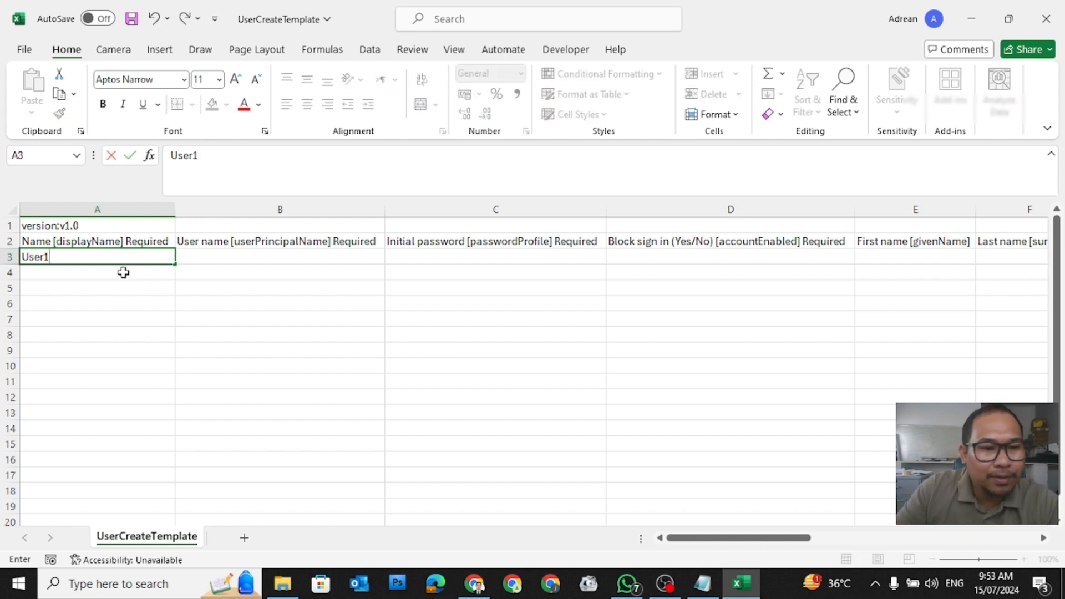
Step: Fill User1–User5 down A3:A7 and copy the first user's sign-in address from B3 down to B7
drag(174, 264, 167, 333)
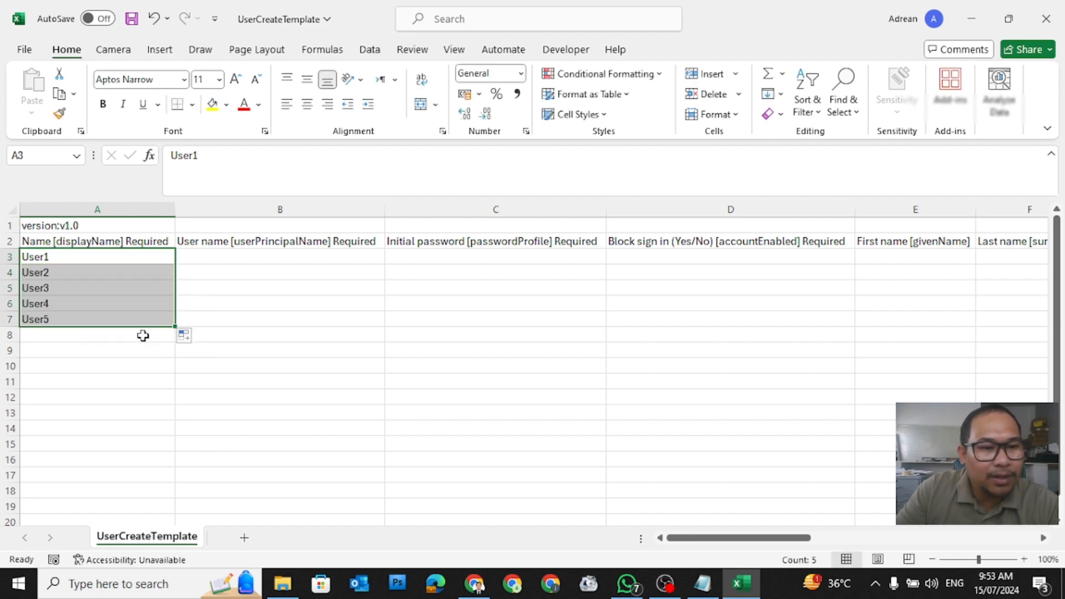
click(185, 256)
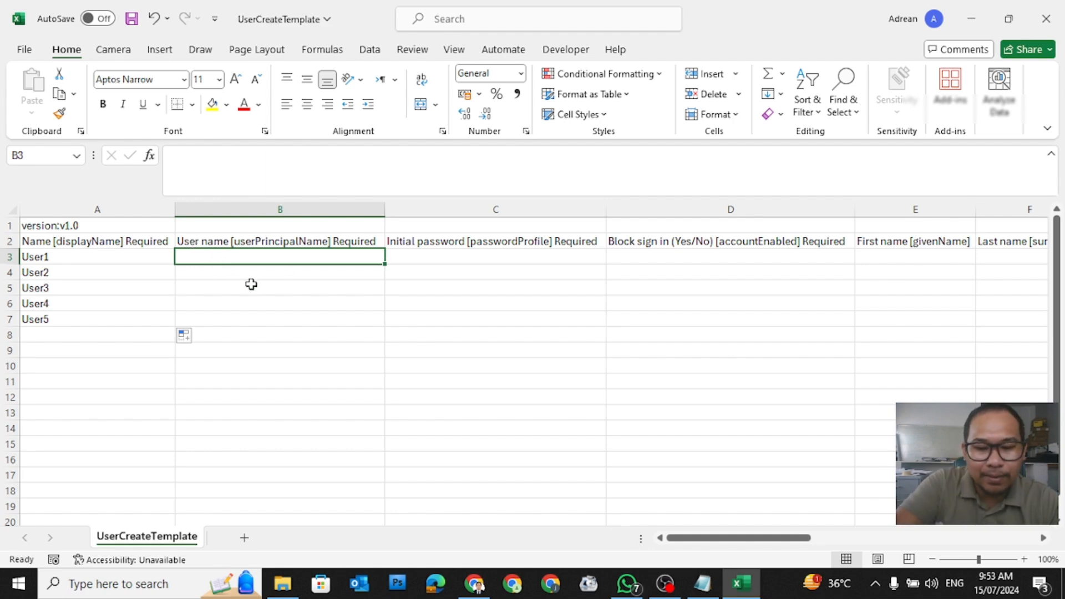
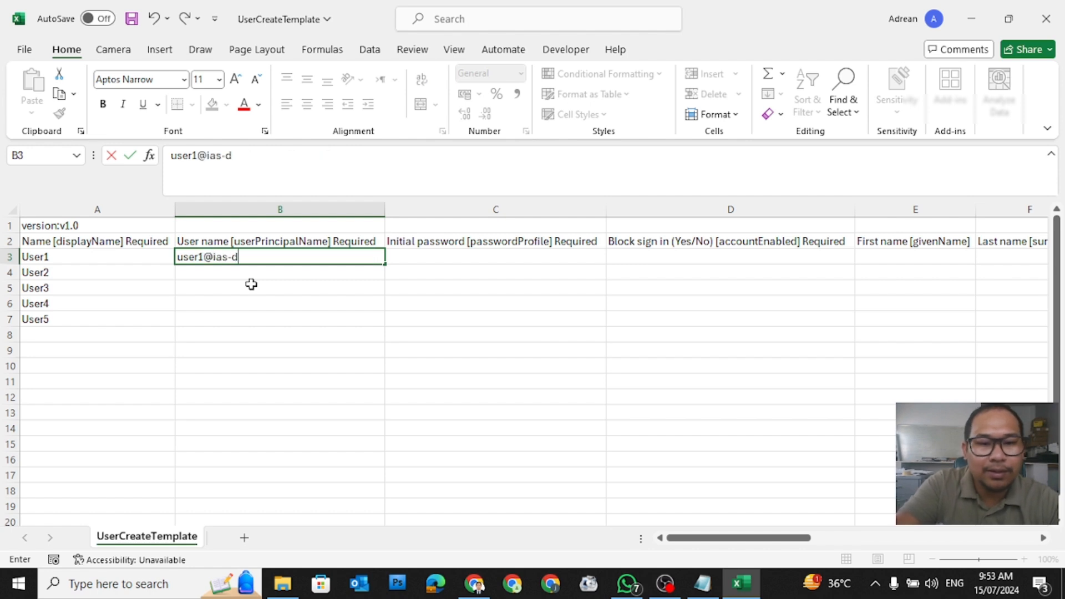
click(278, 305)
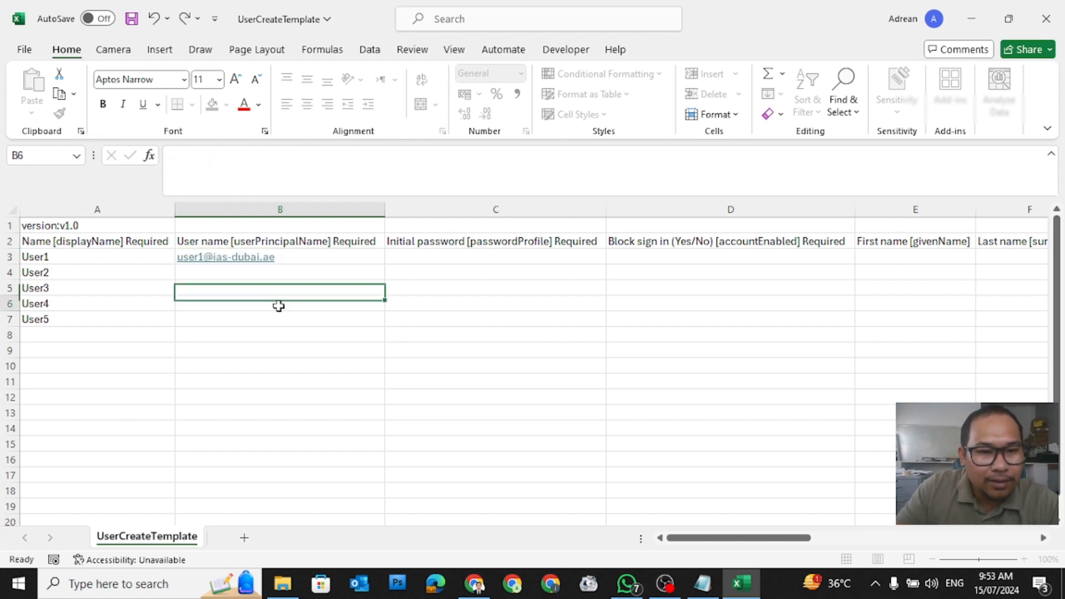
click(280, 257)
drag(384, 265, 371, 321)
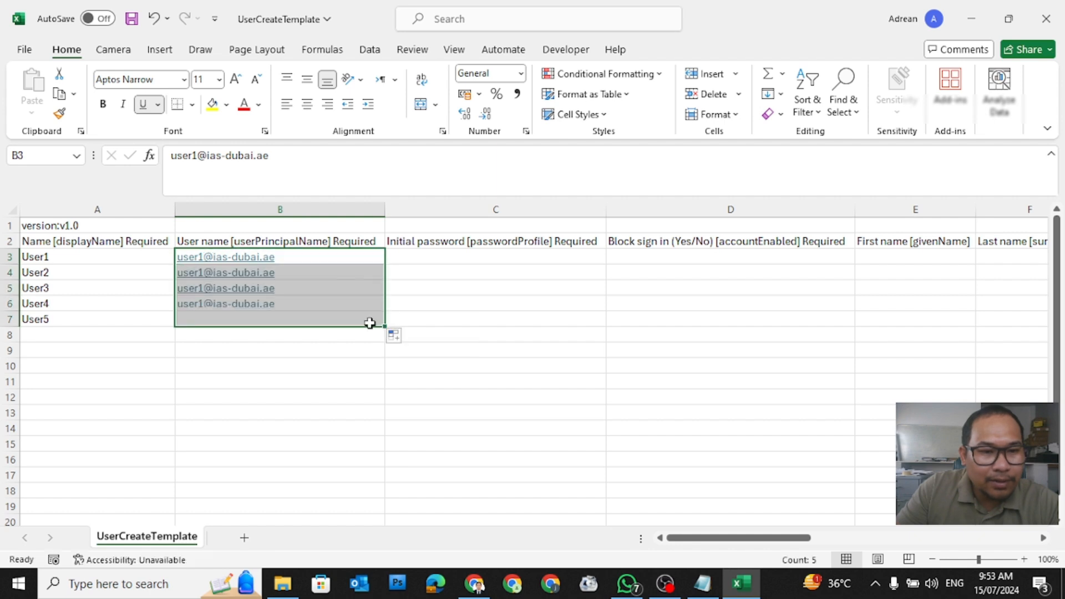
Step: Renumber the sign-in names in B4, B5 and B6 to user2, user3 and user4
click(322, 273)
click(197, 156)
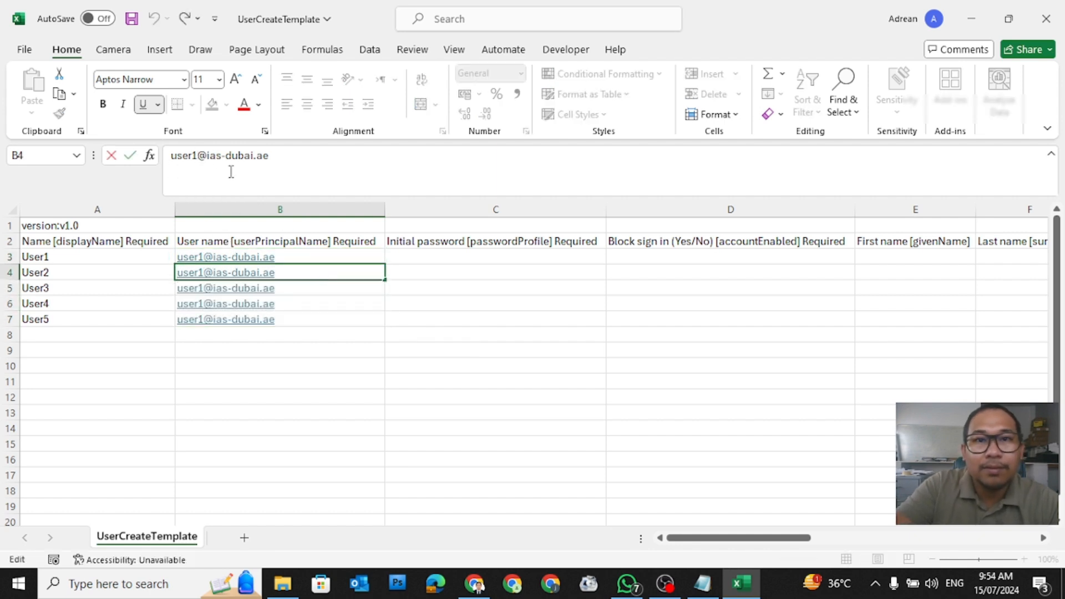
key(BackSpace)
text(2)
click(317, 291)
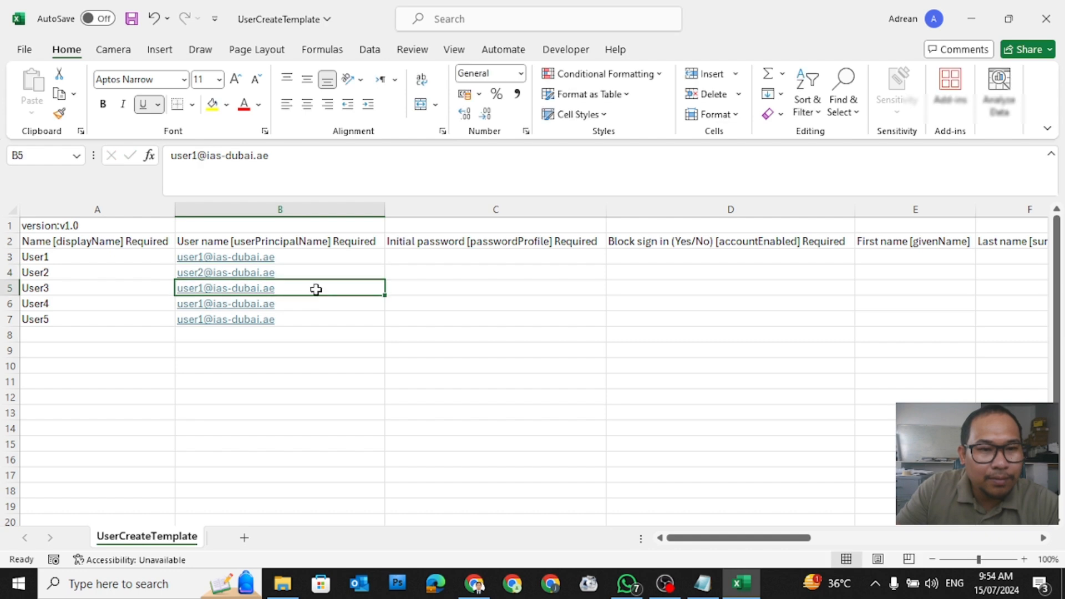
click(201, 156)
key(BackSpace)
text(3)
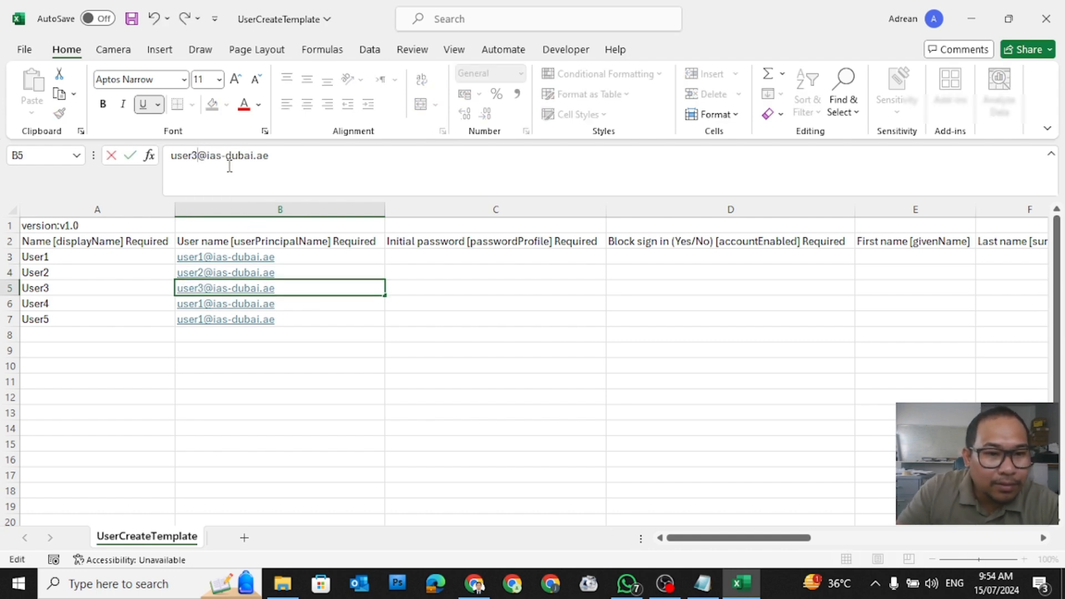
click(286, 303)
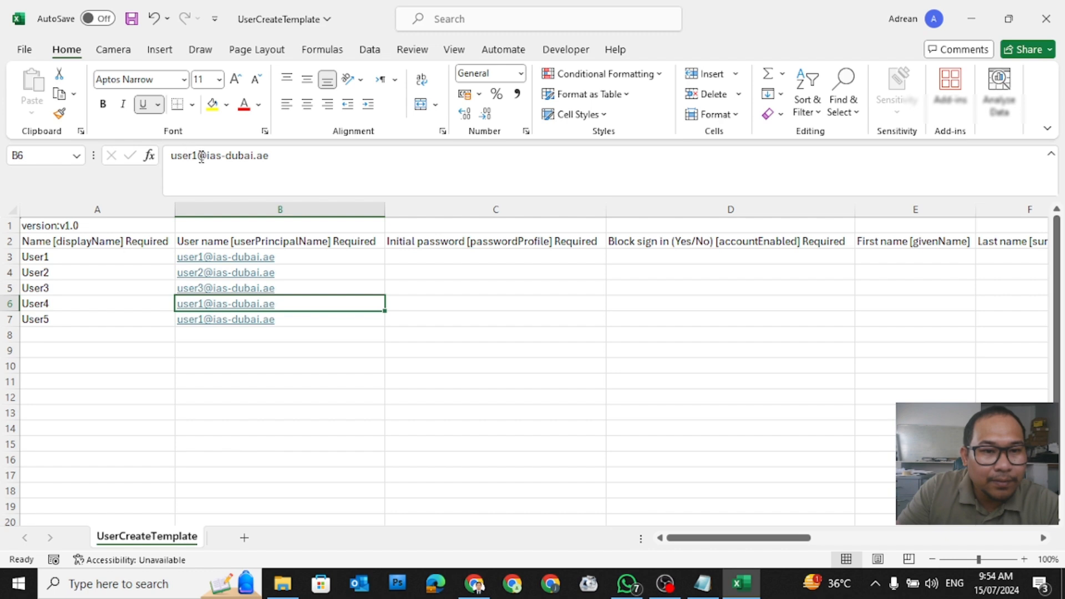
click(201, 155)
key(BackSpace)
text(4)
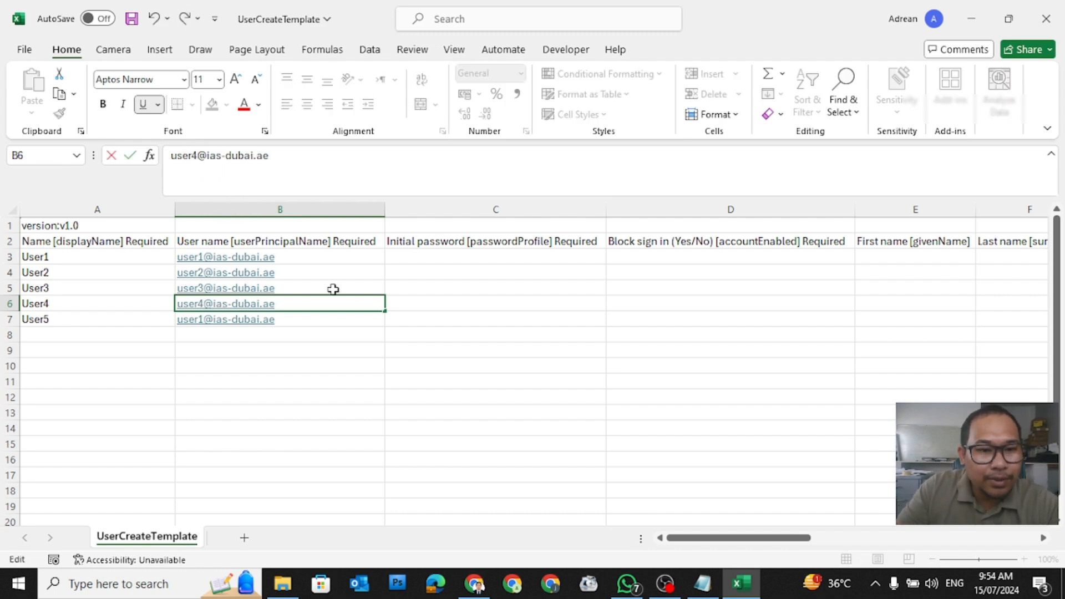
click(332, 315)
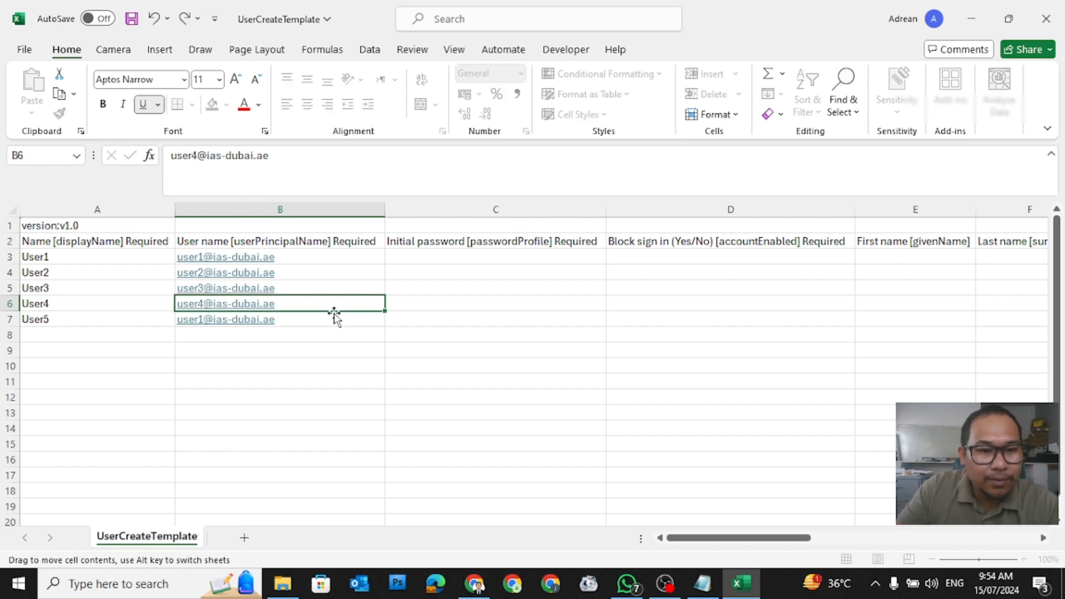
Step: Change the sign-in name in B7 from user1 to user5
click(200, 155)
key(BackSpace)
text(5)
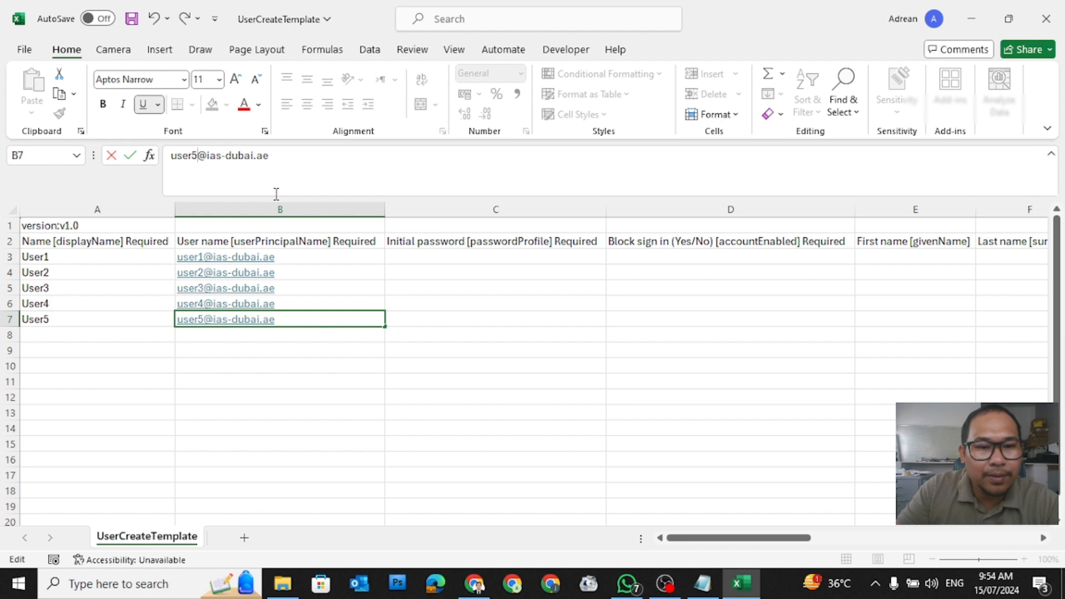
click(281, 370)
click(324, 257)
click(381, 337)
click(432, 254)
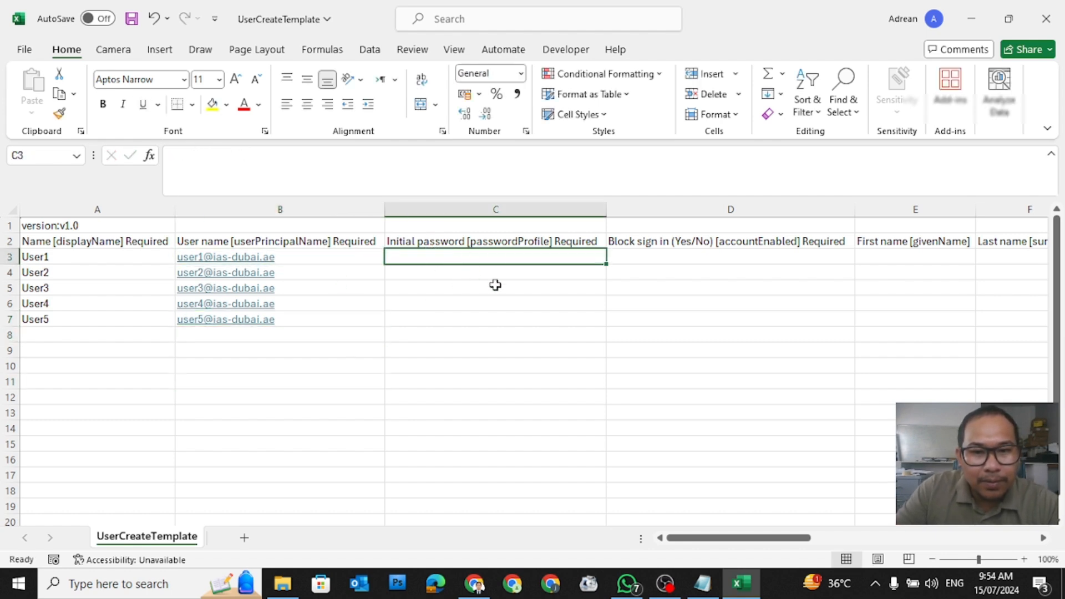
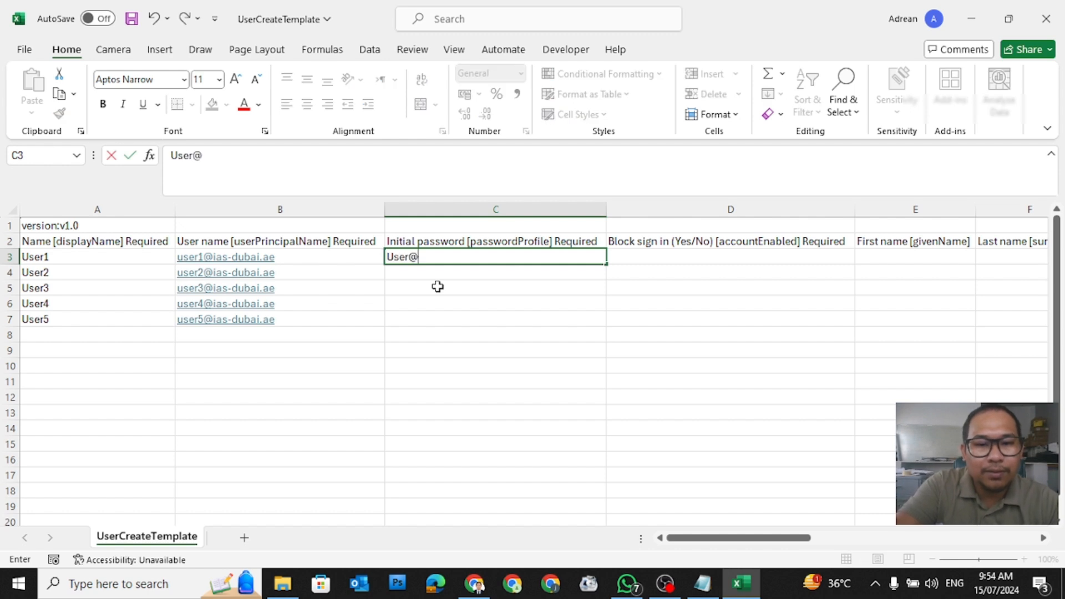
Step: Enter the initial password in C3 and paste it into C4:C7
key(Tab)
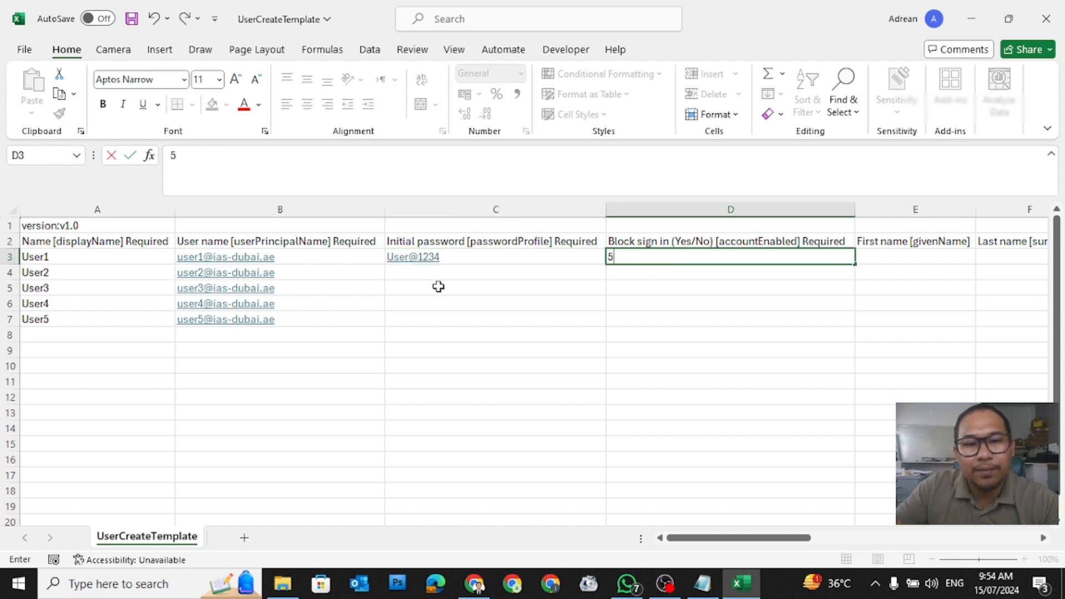
click(452, 255)
text(5)
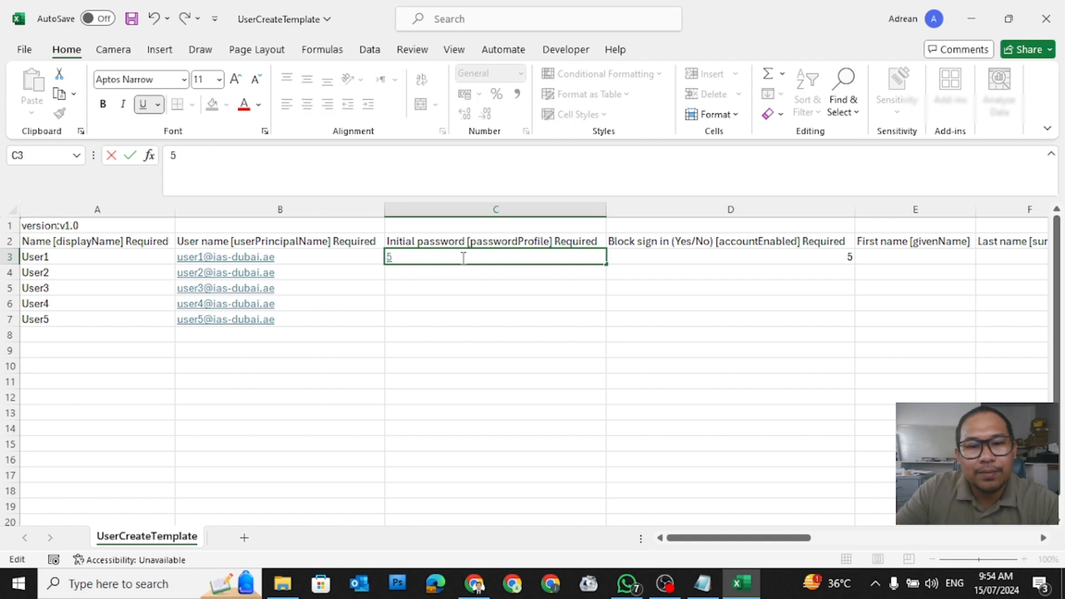
key(Escape)
click(470, 261)
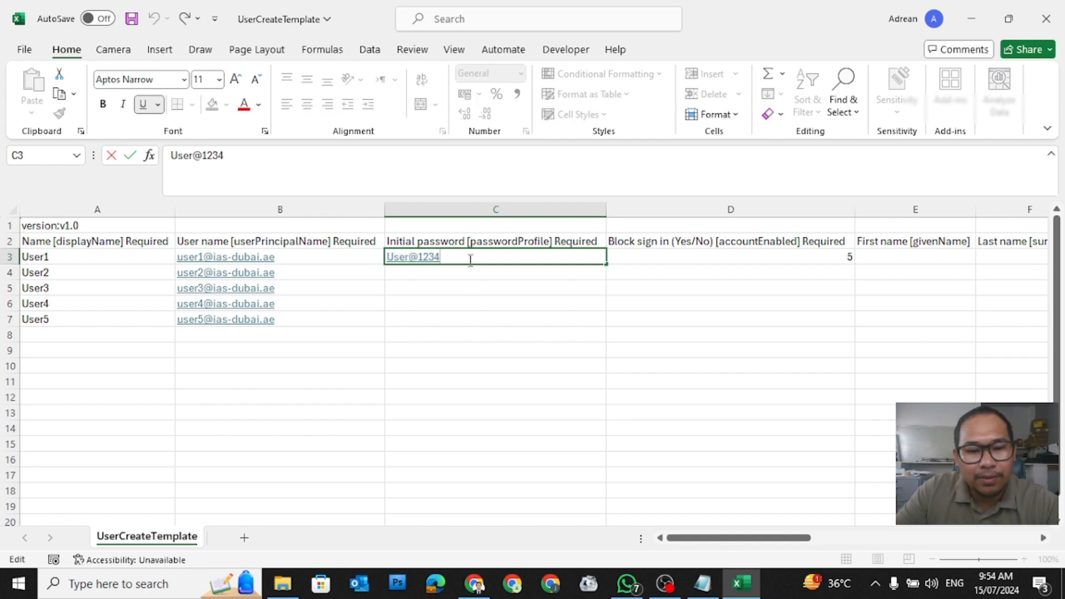
text(5)
click(678, 255)
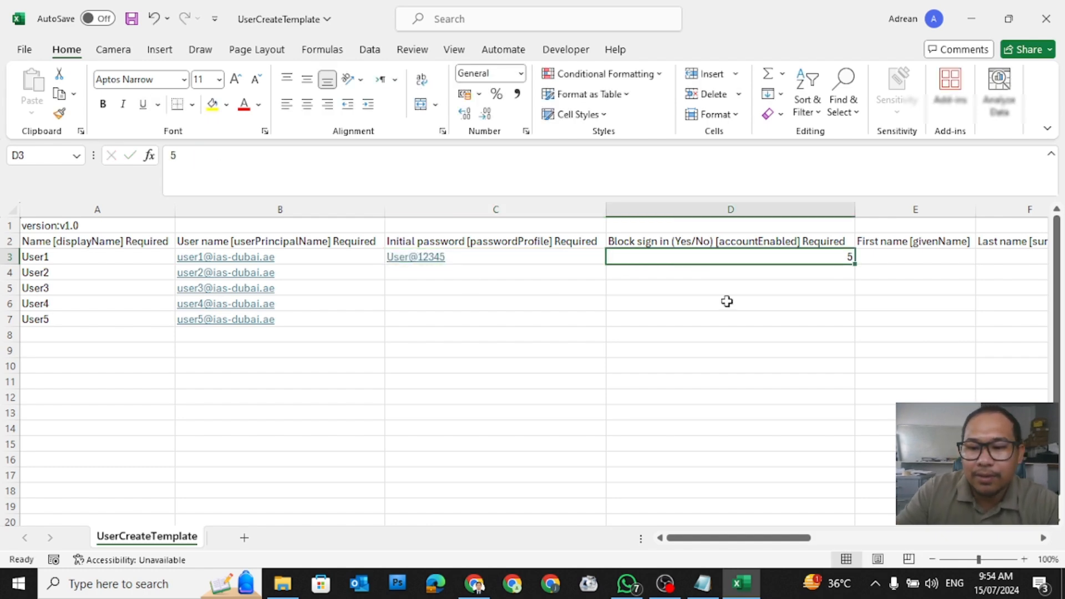
click(494, 260)
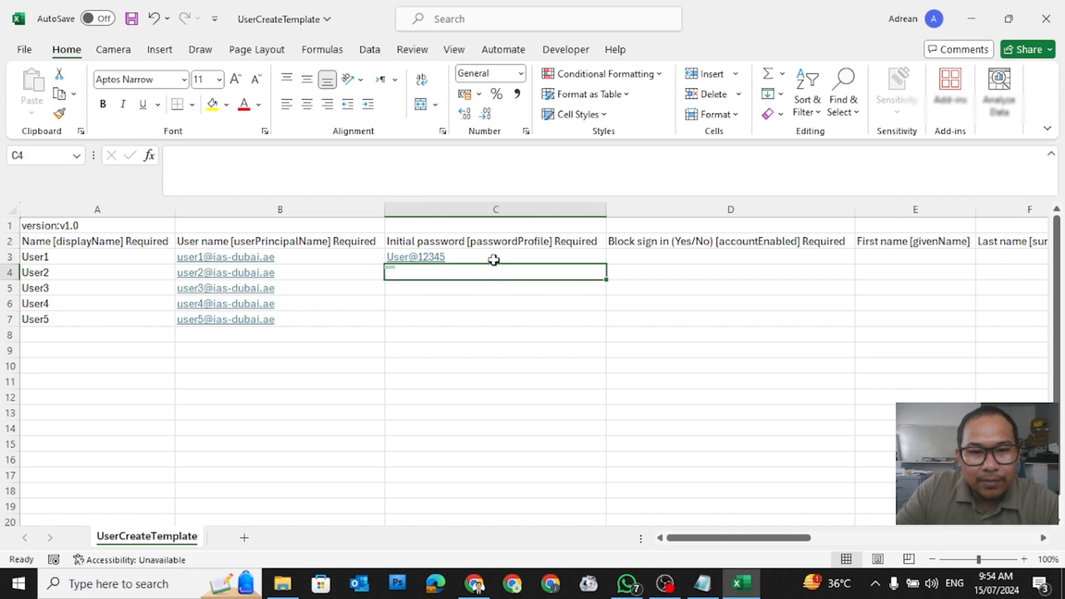
key(ctrl+c)
drag(483, 273, 487, 322)
key(ctrl+v)
Step: Set Block sign in to No in D3 and fill it down to D7
click(766, 275)
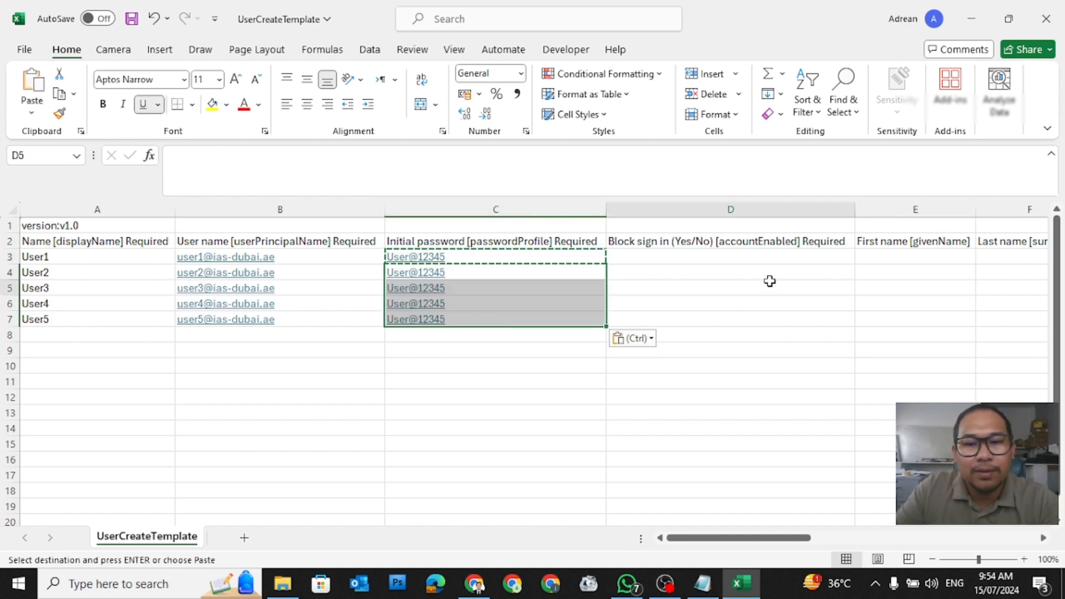
click(653, 260)
text(No)
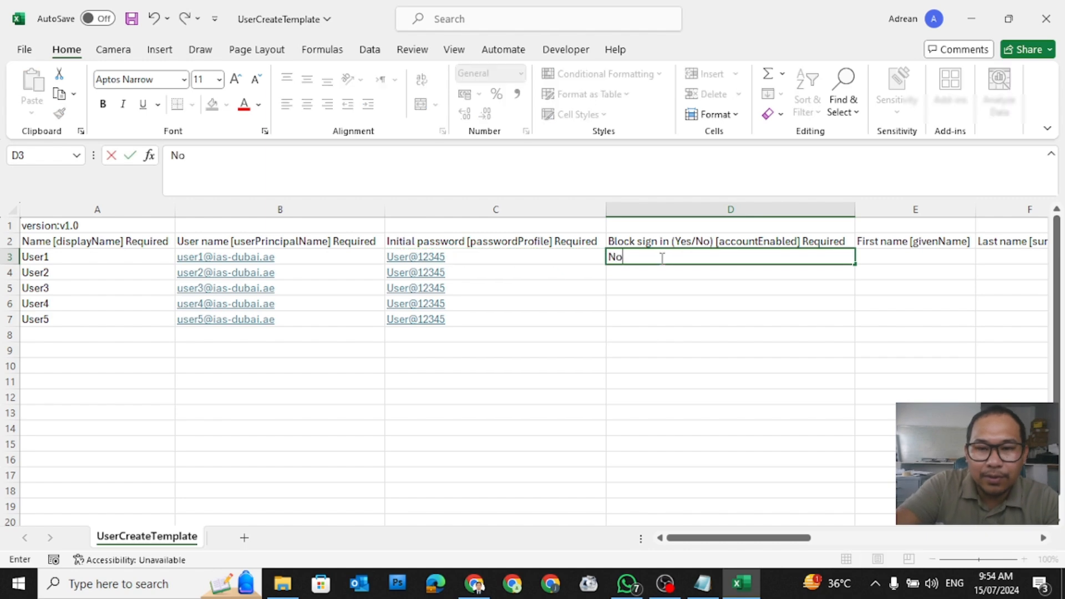
click(744, 325)
click(794, 254)
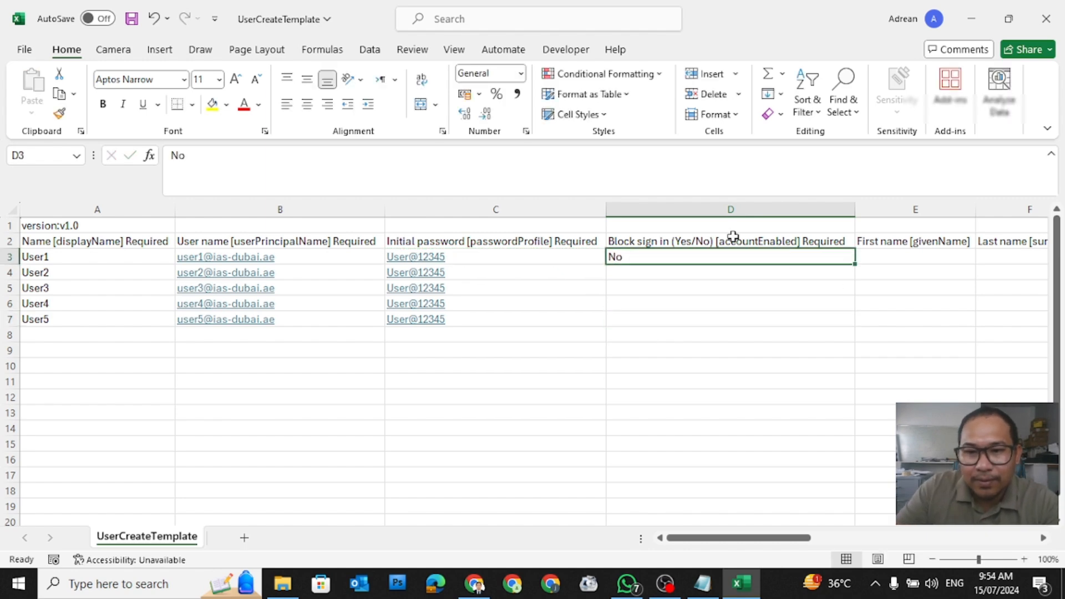
drag(856, 266, 856, 331)
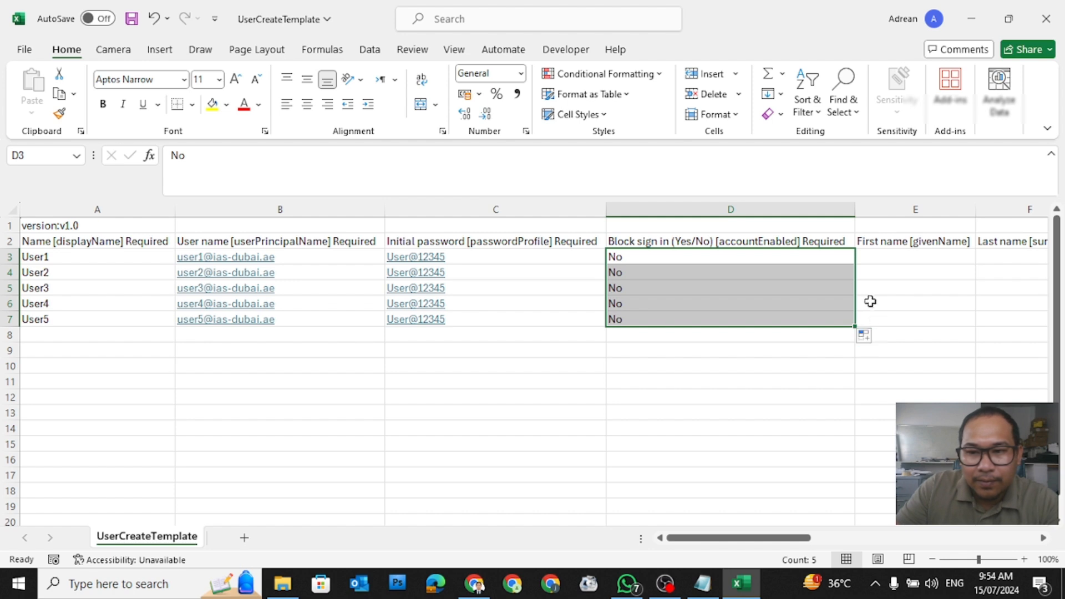
click(439, 422)
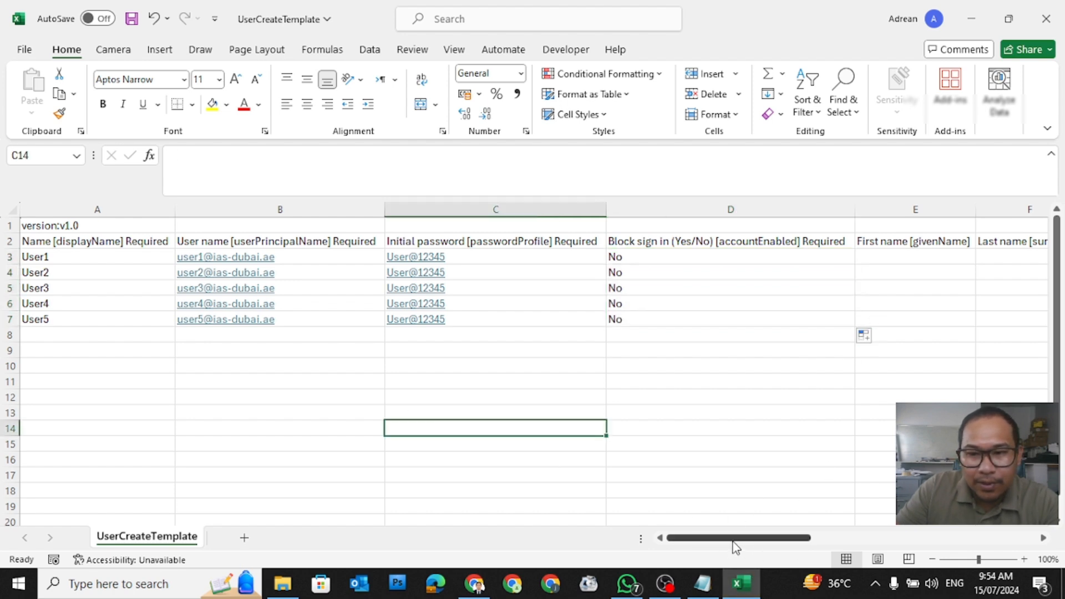
Step: Scroll right across the sheet and check the empty first and last name columns
drag(733, 542, 785, 544)
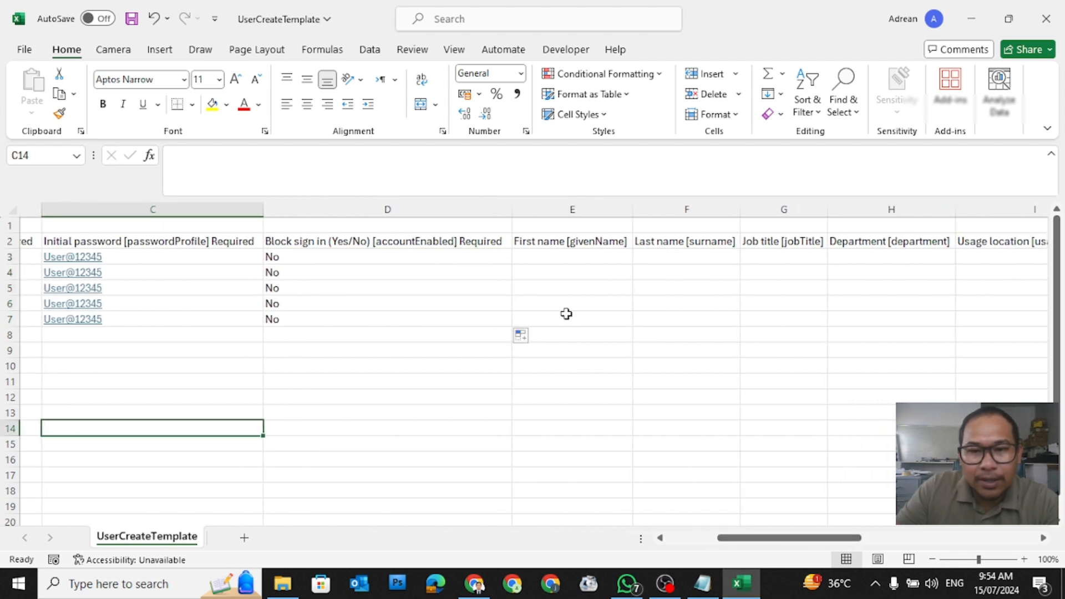
drag(553, 259, 694, 306)
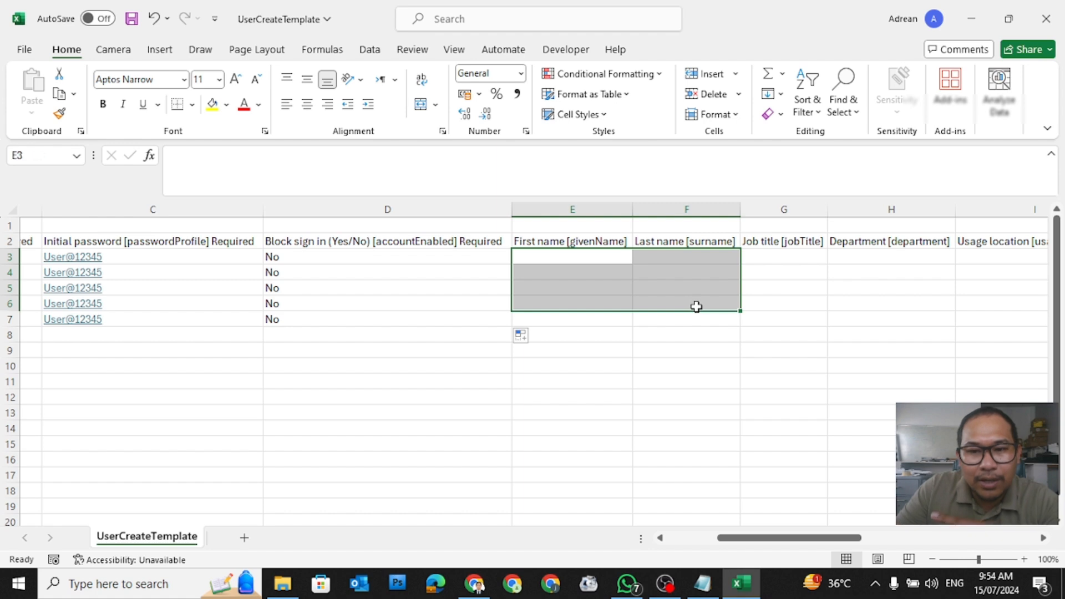
click(596, 268)
click(593, 252)
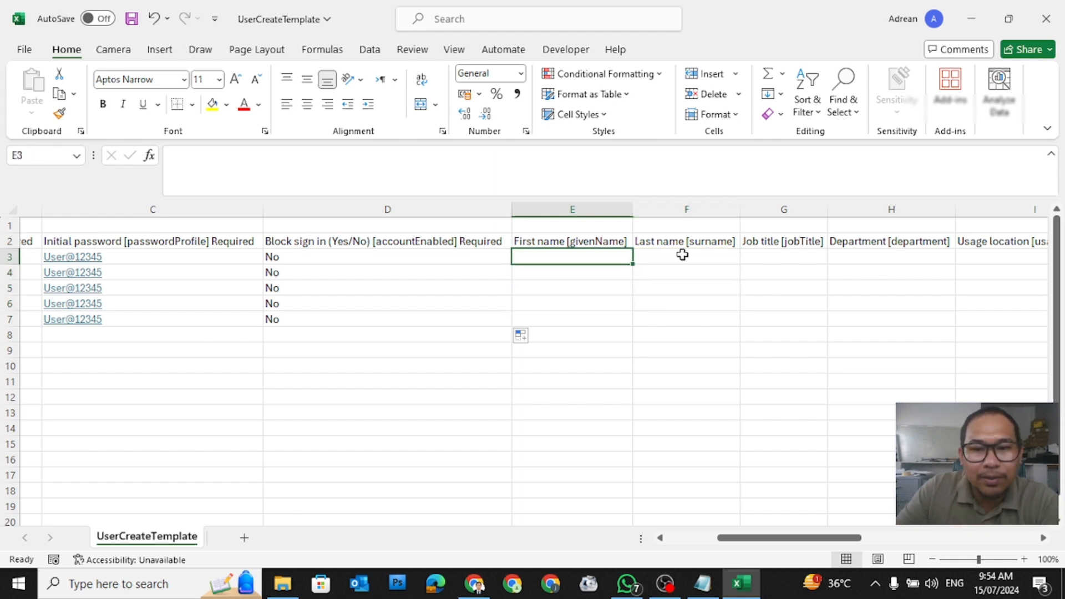
click(682, 255)
click(601, 252)
click(661, 258)
click(565, 257)
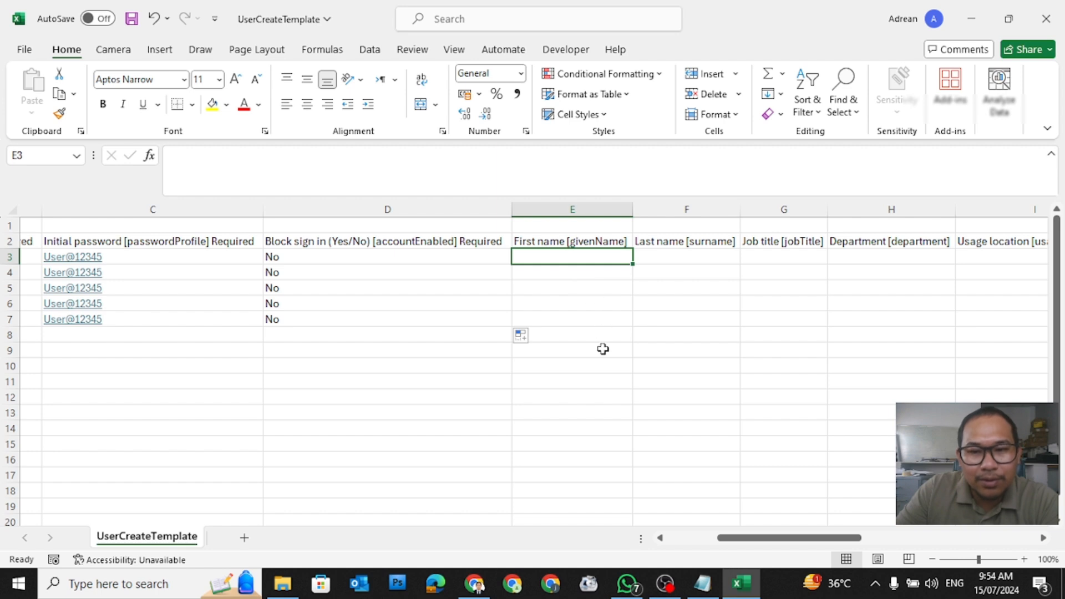
drag(821, 543, 853, 543)
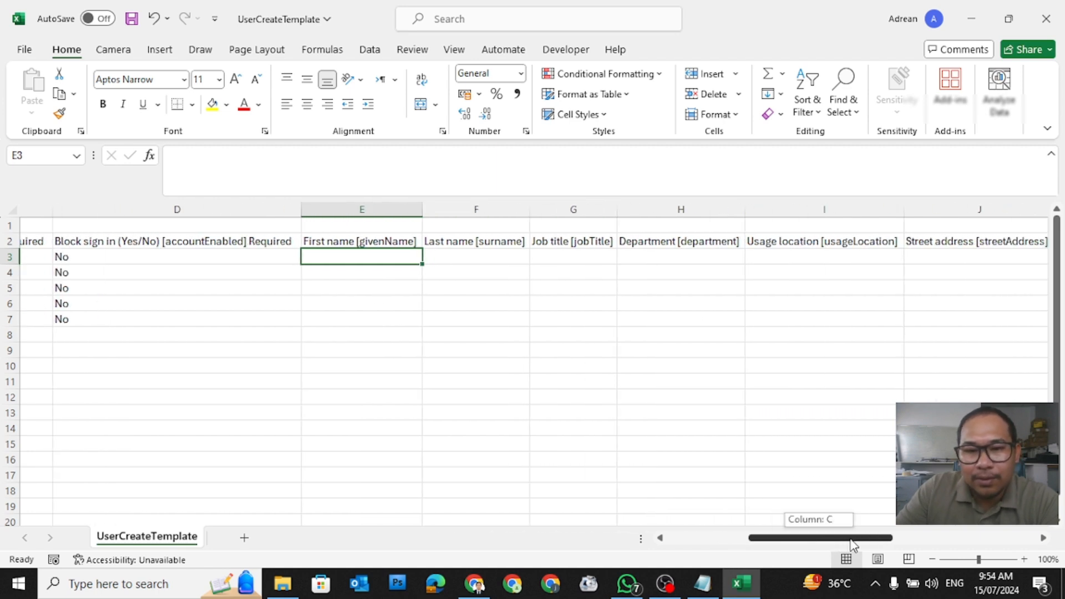
Step: Enter User23-24 in G3 and copy it unchanged down to G8 with Copy Cells
click(557, 254)
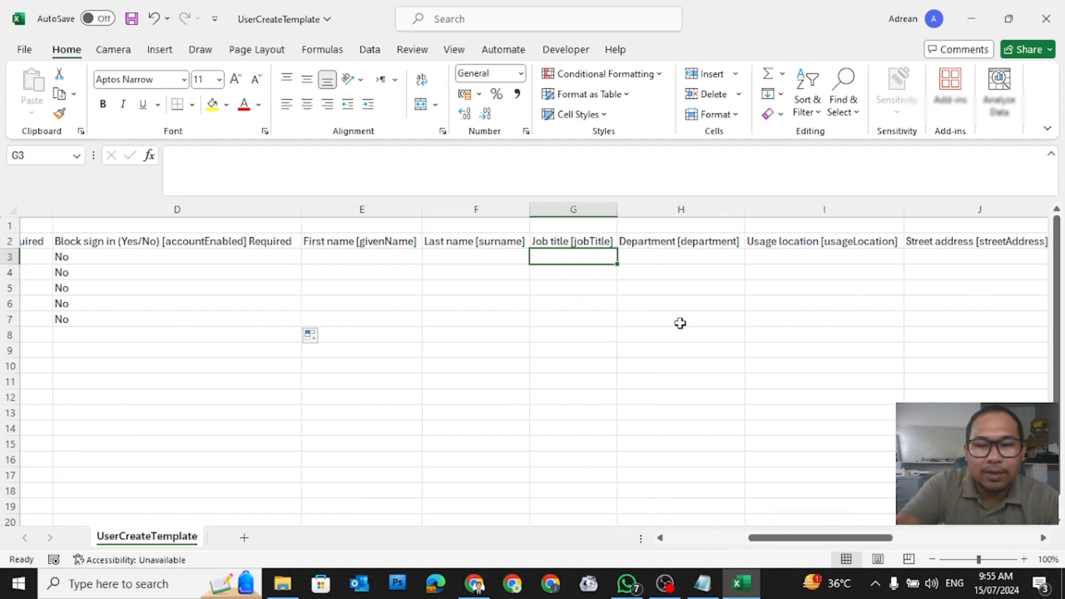
text(Us)
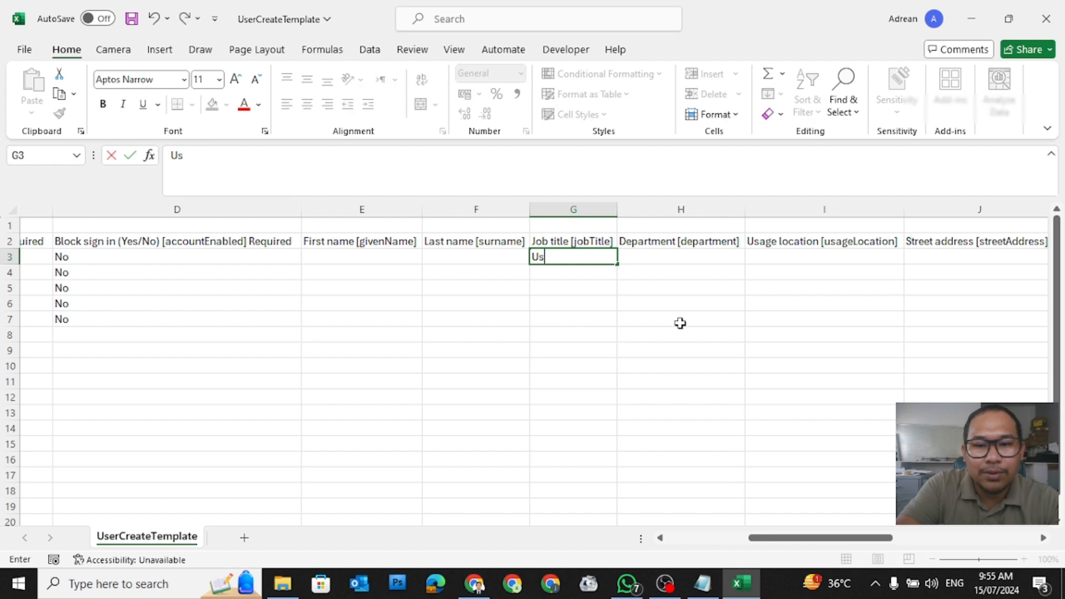
text(er23-24)
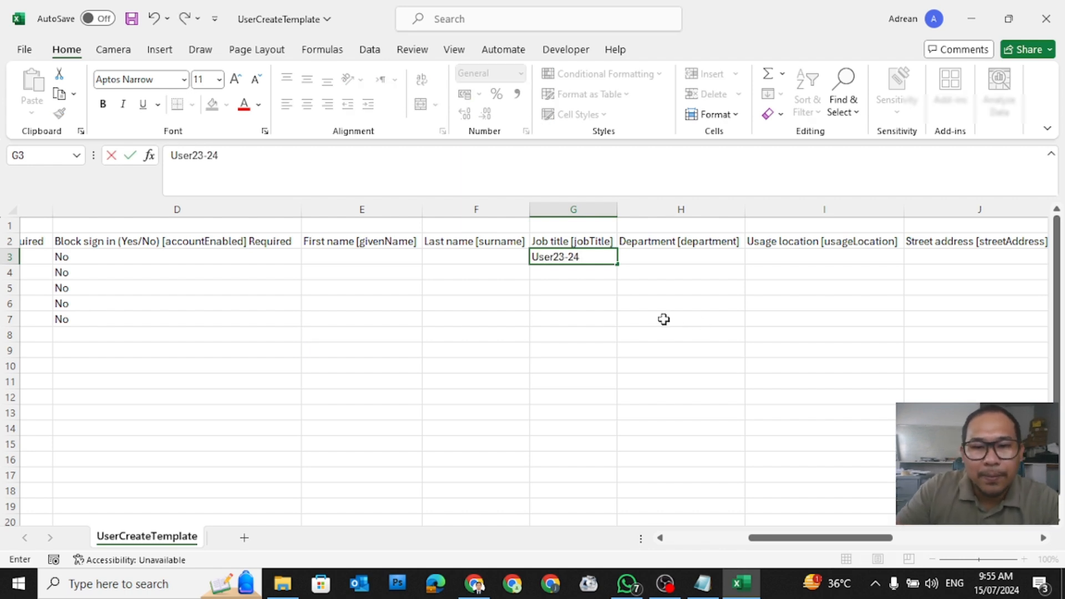
drag(564, 305, 561, 316)
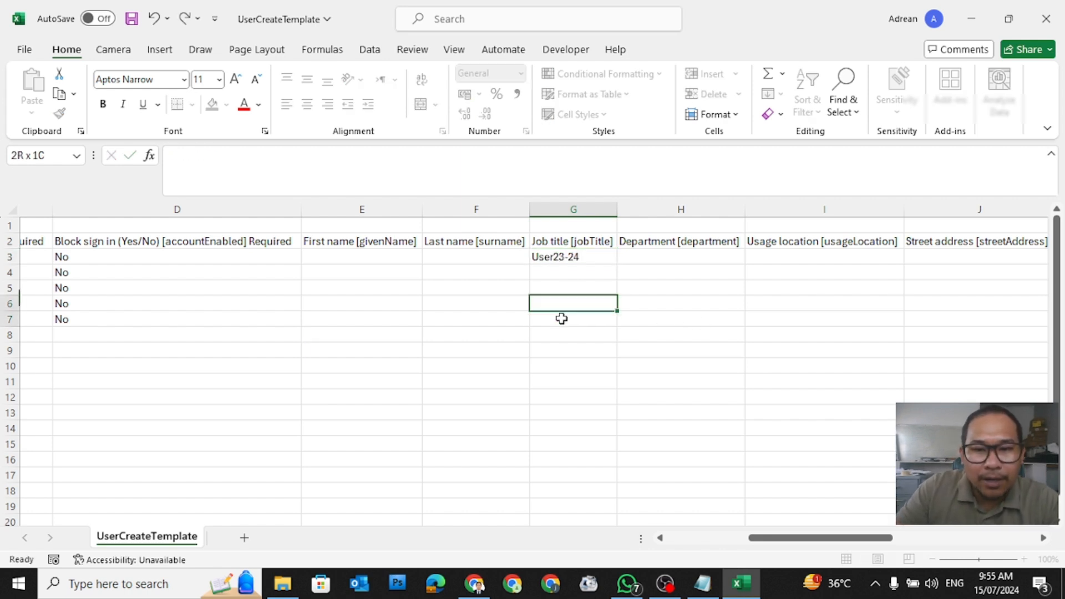
click(580, 261)
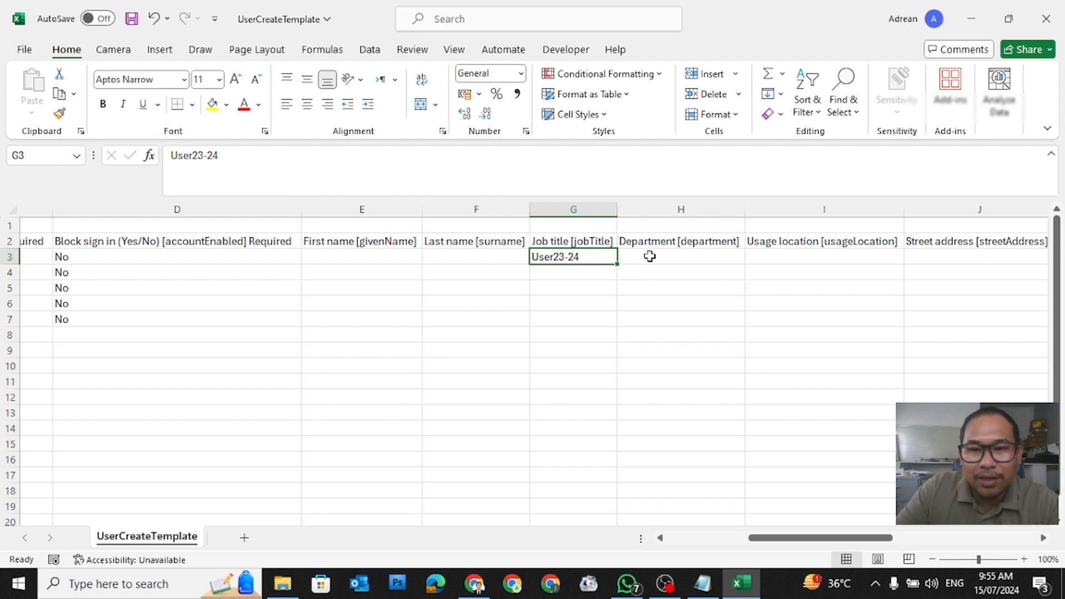
drag(617, 263, 624, 341)
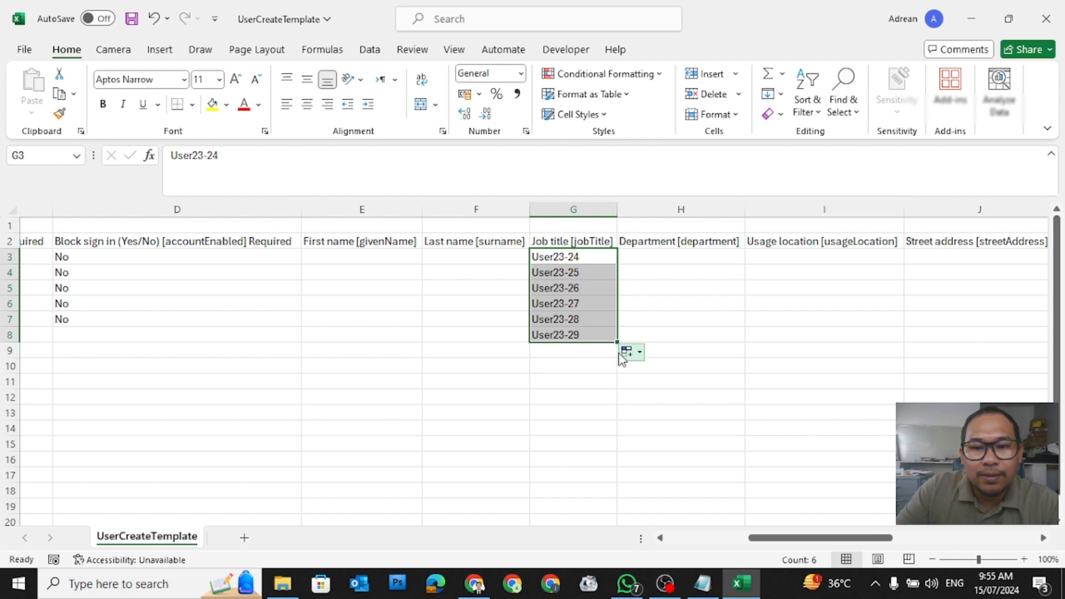
click(626, 351)
click(667, 382)
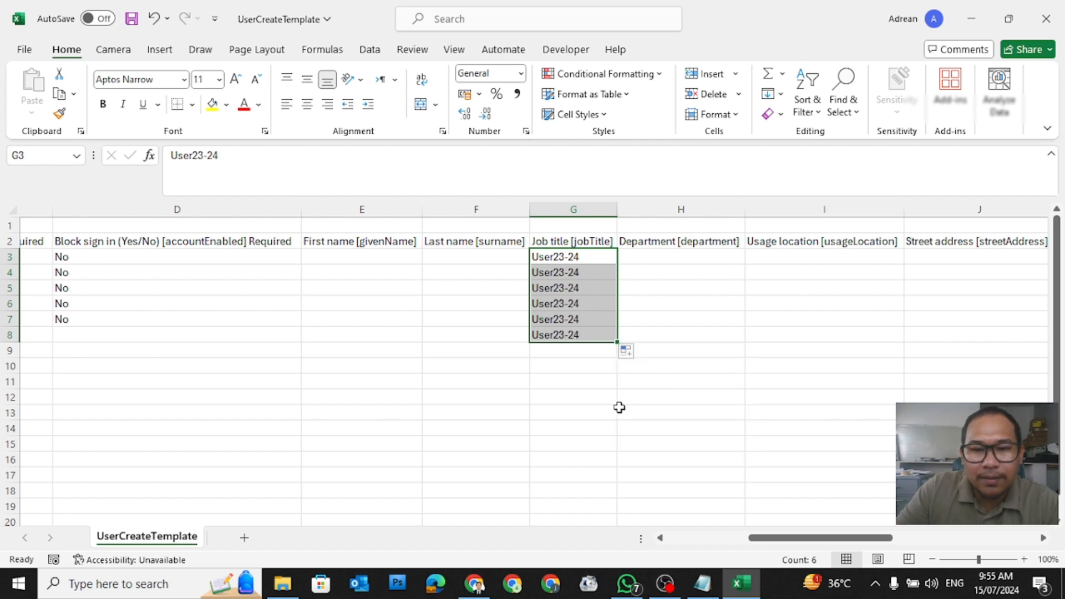
click(565, 383)
drag(788, 545, 549, 557)
click(487, 399)
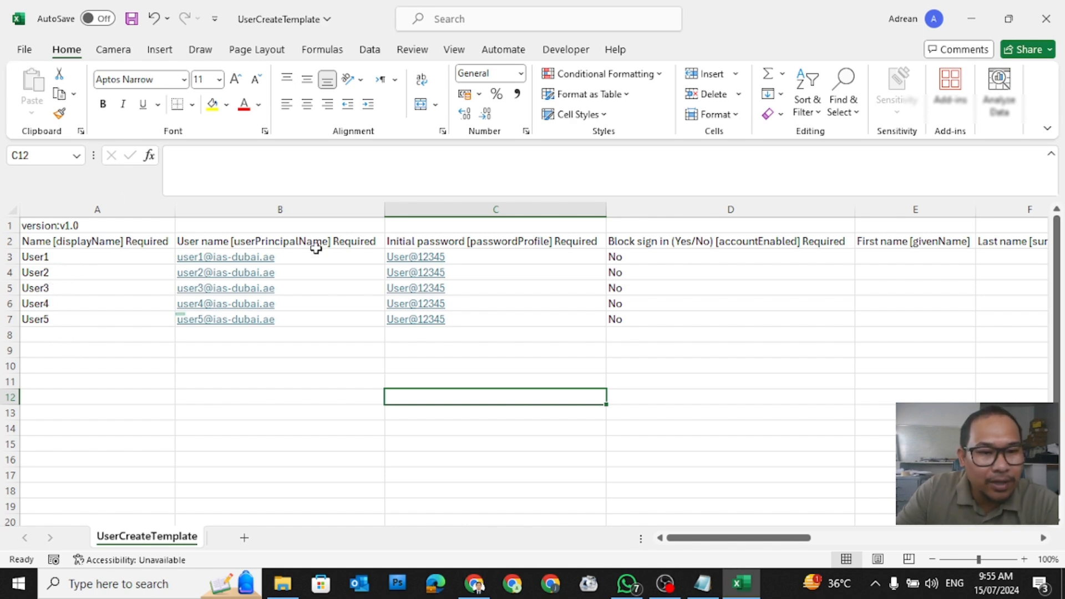
Step: Check the passwords and Block sign in values, save UserCreateTemplate, then close Excel and File Explorer
drag(478, 256, 483, 323)
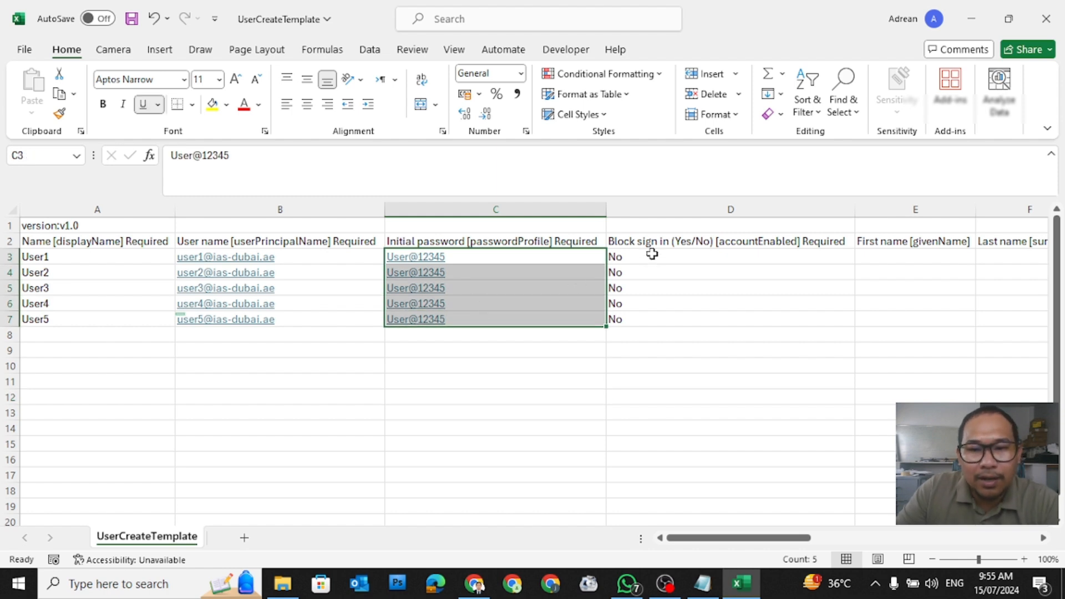
drag(652, 253, 650, 315)
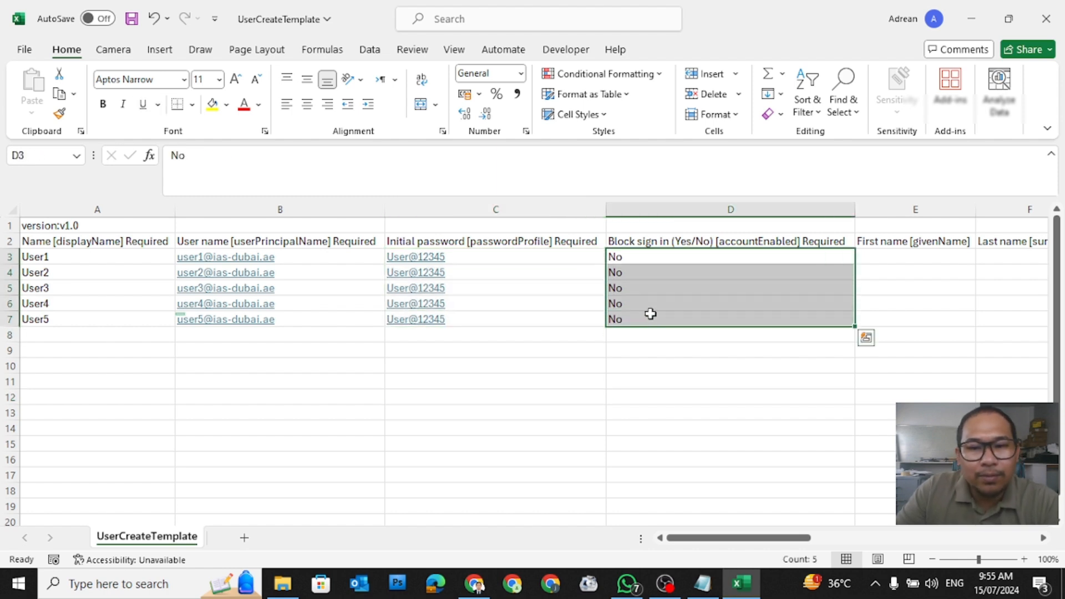
click(21, 49)
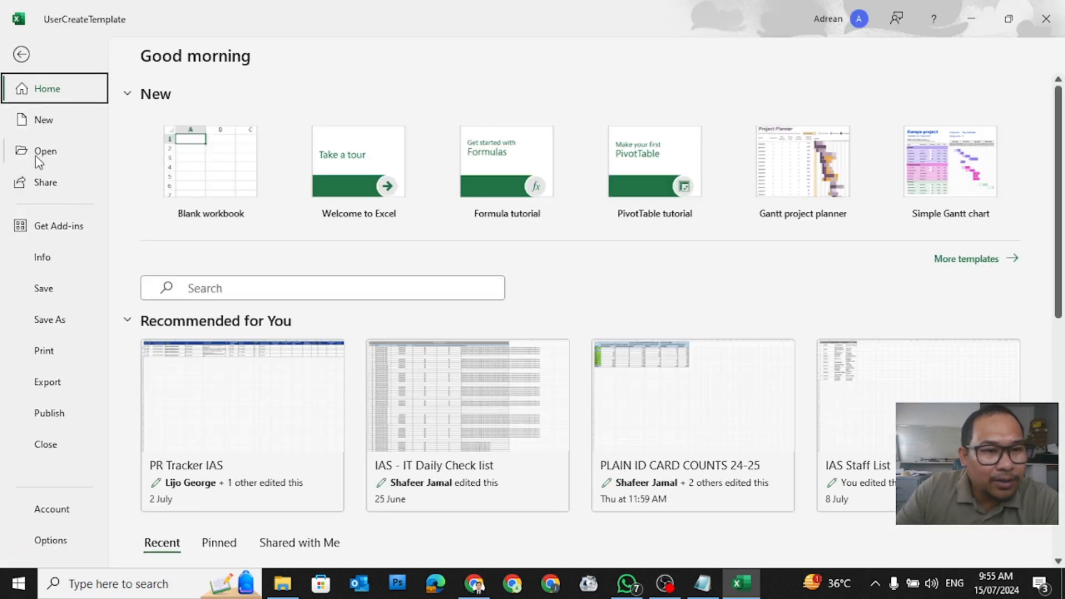
click(43, 289)
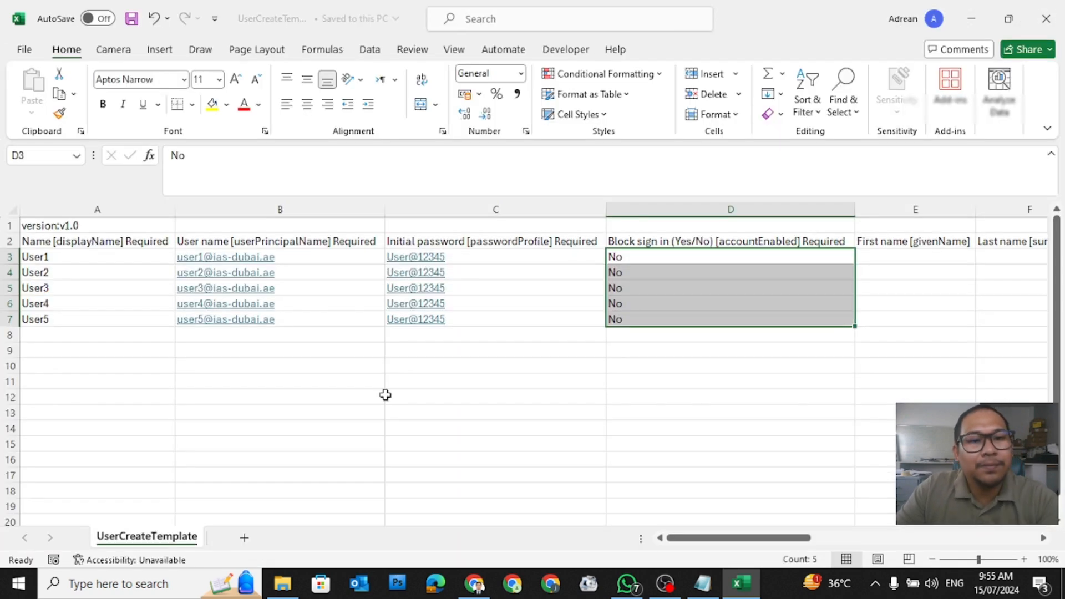
click(368, 379)
click(1047, 19)
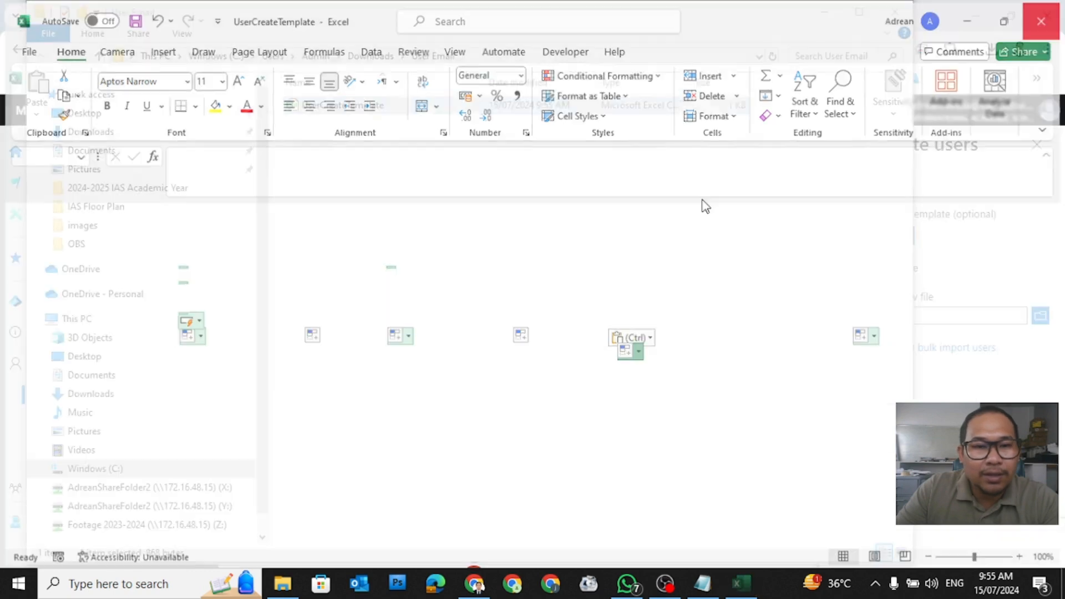
click(904, 15)
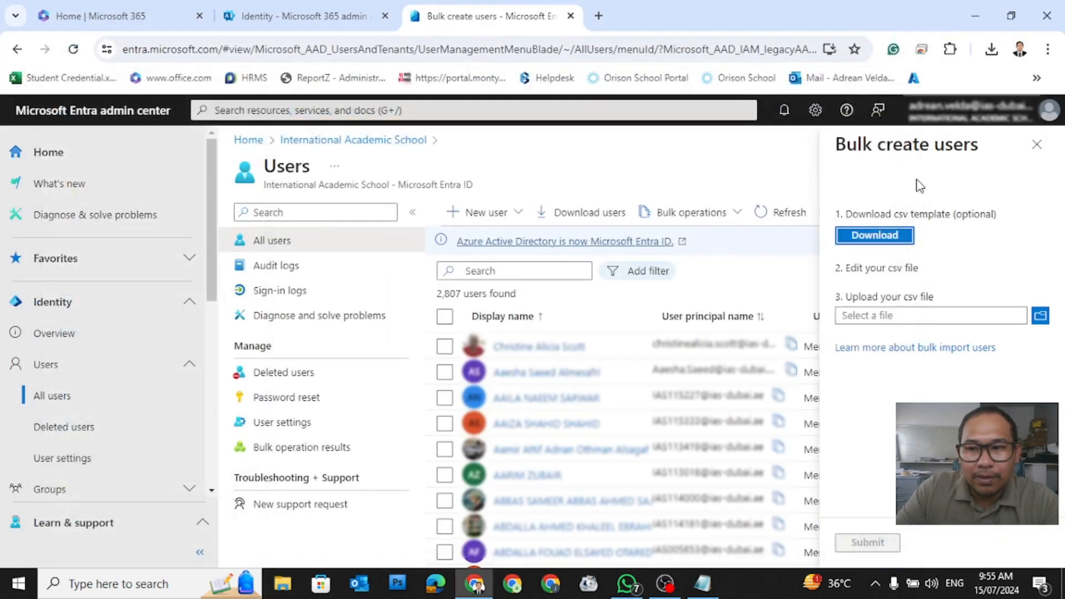
Step: Close the current panel and start a new Bulk create users operation
click(1036, 145)
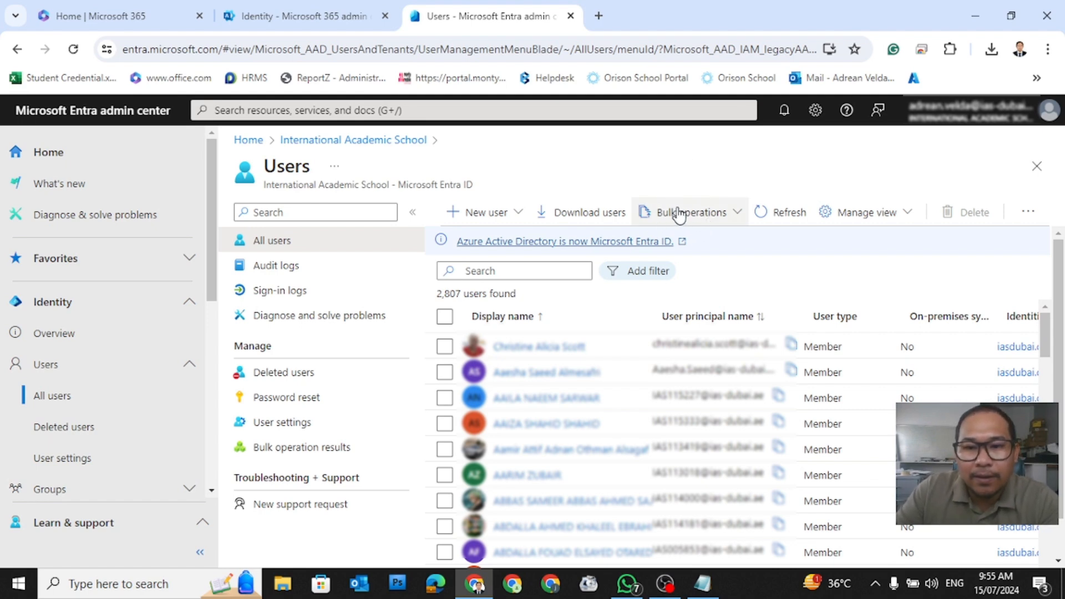
click(701, 222)
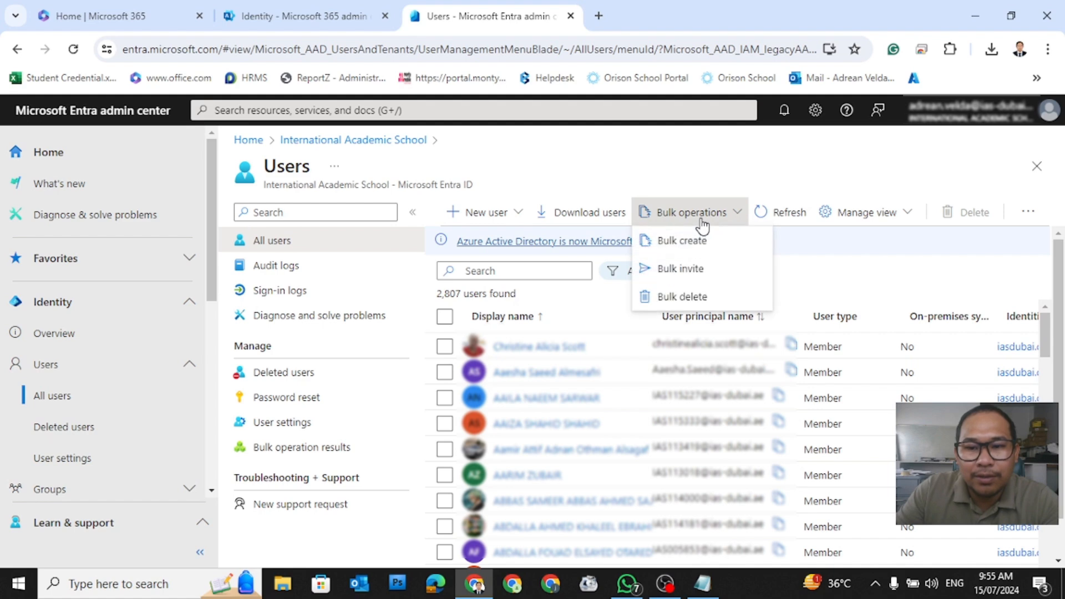
click(697, 244)
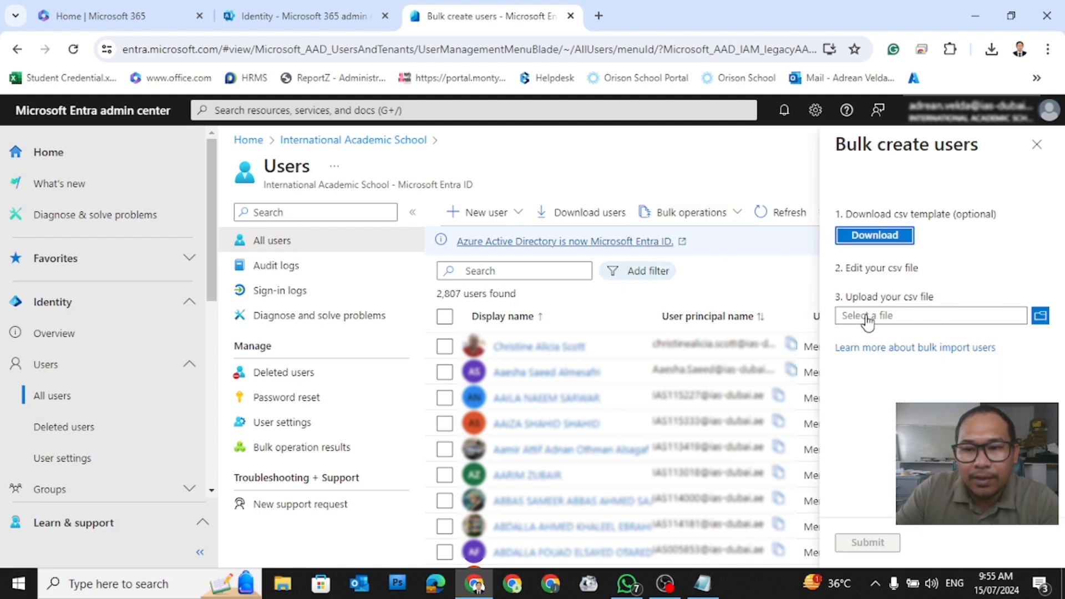
Step: Upload UserCreateTemplate.csv from Downloads > User Email; it is rejected for line 8
click(1043, 321)
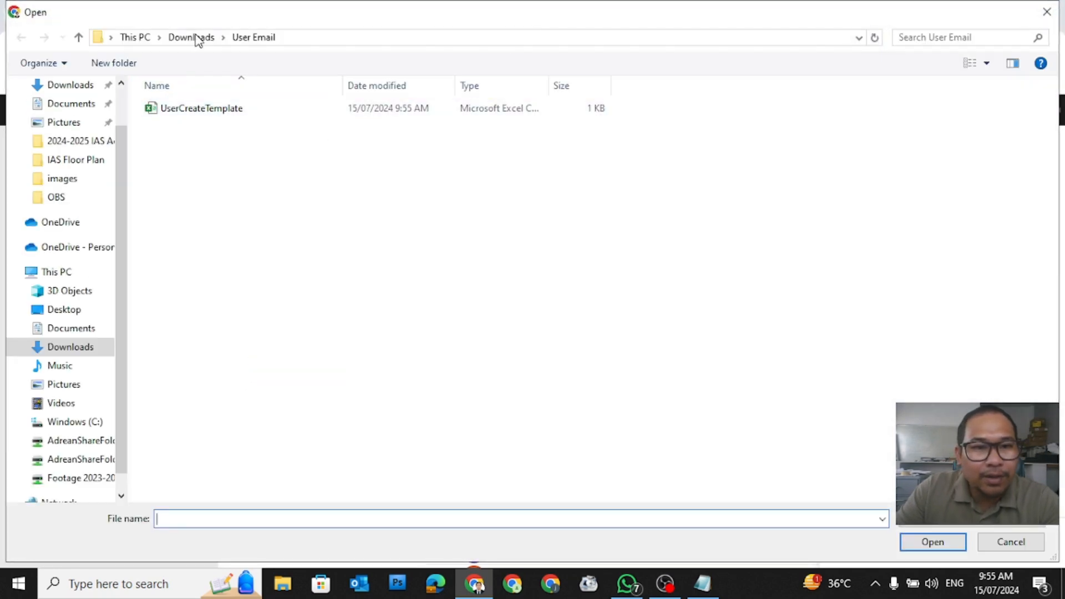
click(194, 38)
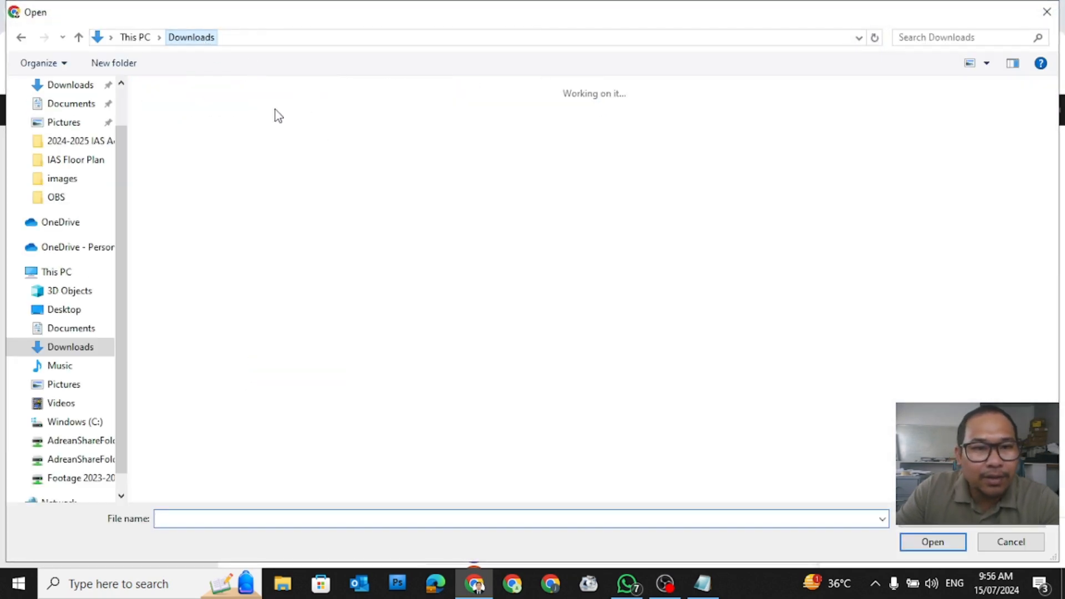
double_click(188, 162)
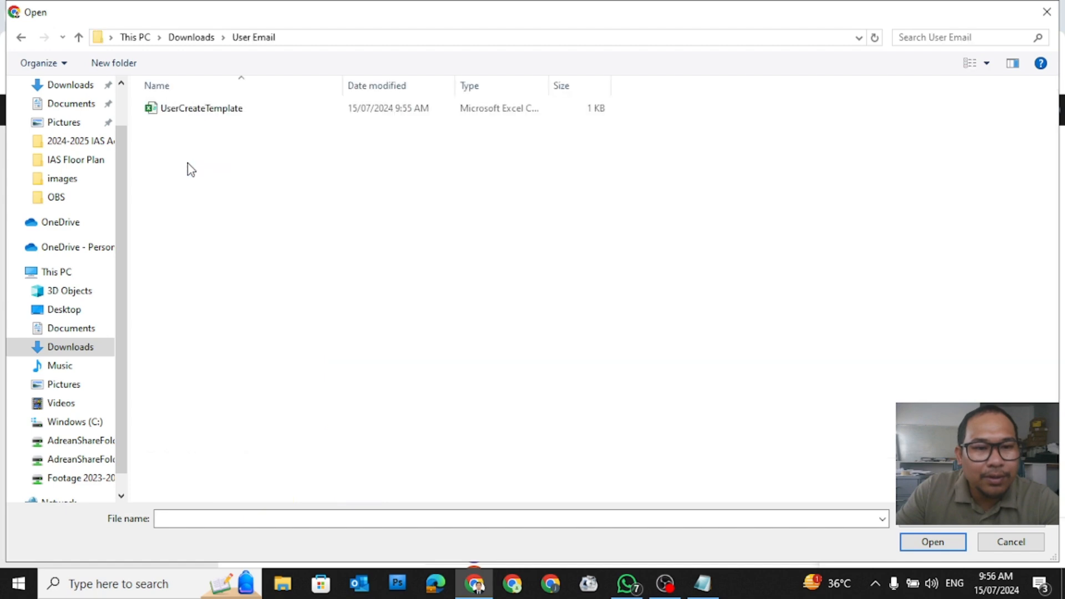
click(221, 115)
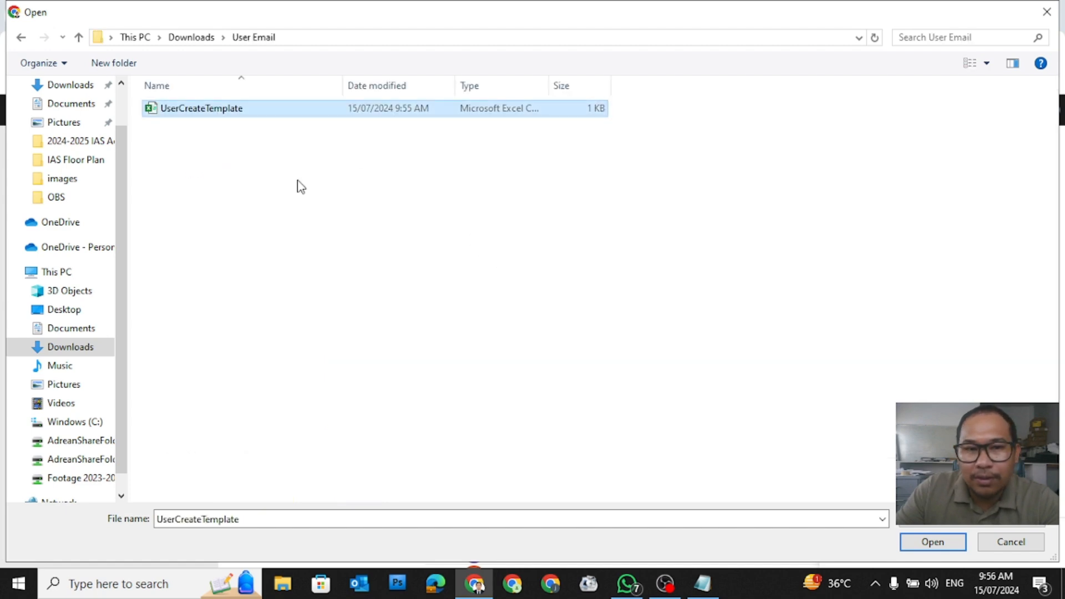
click(242, 137)
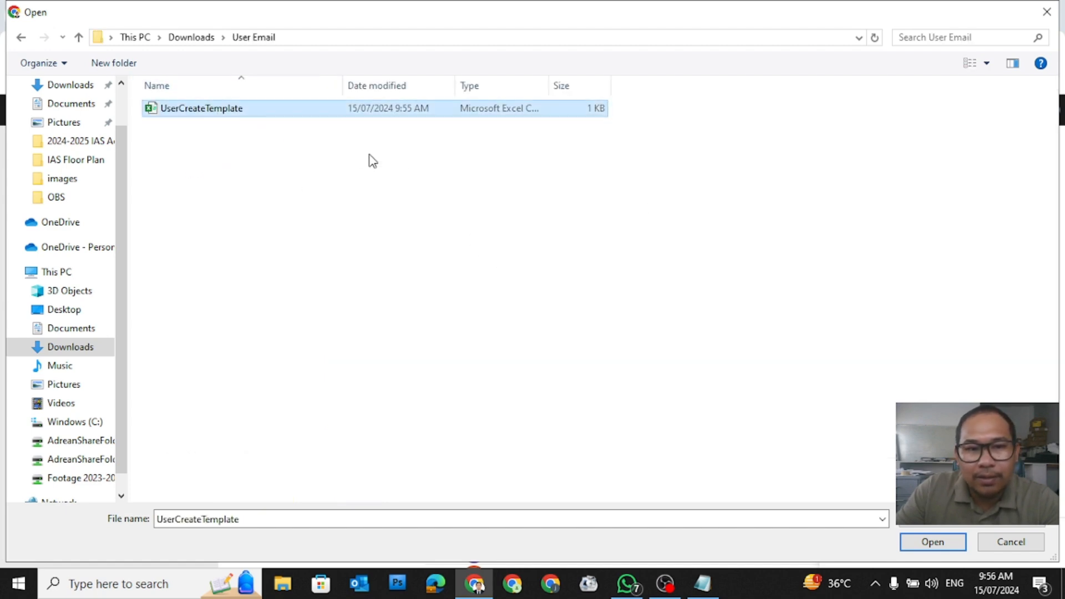
click(951, 542)
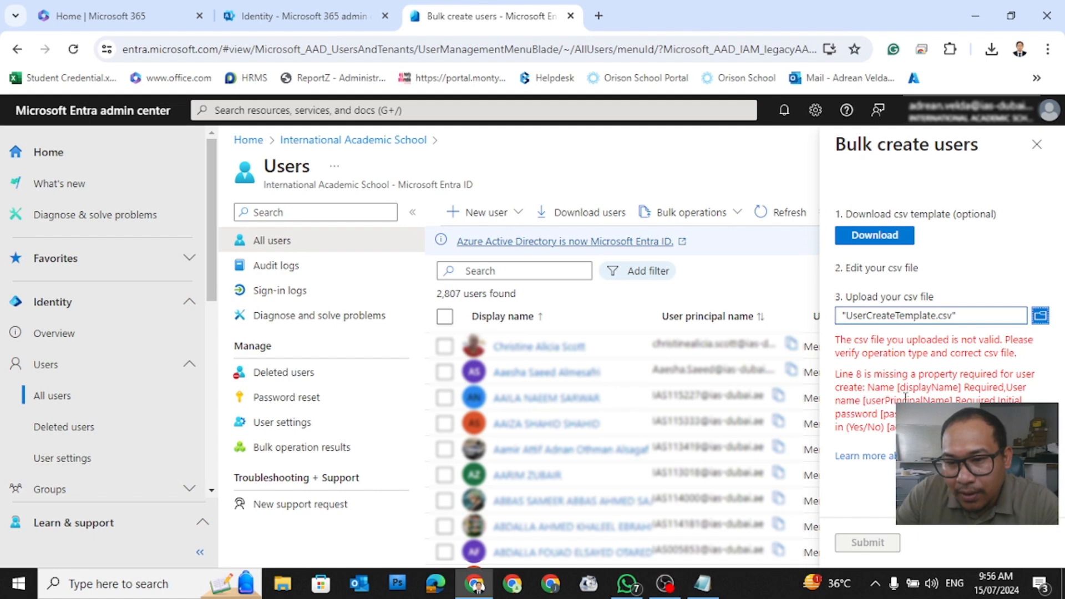
Step: Open UserCreateTemplate from Downloads > User Email in Excel
click(284, 585)
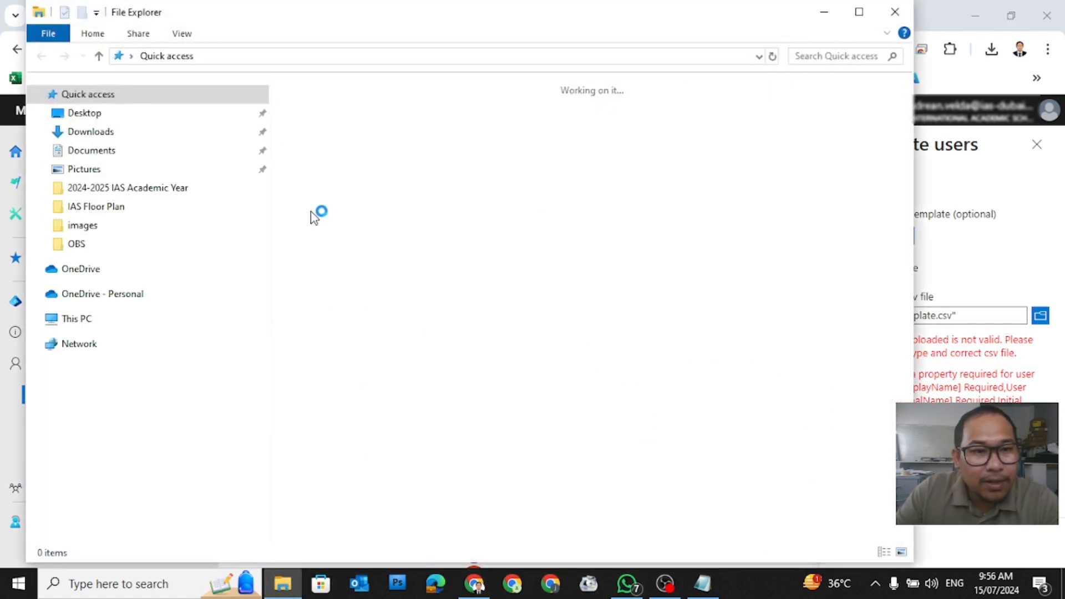
click(93, 133)
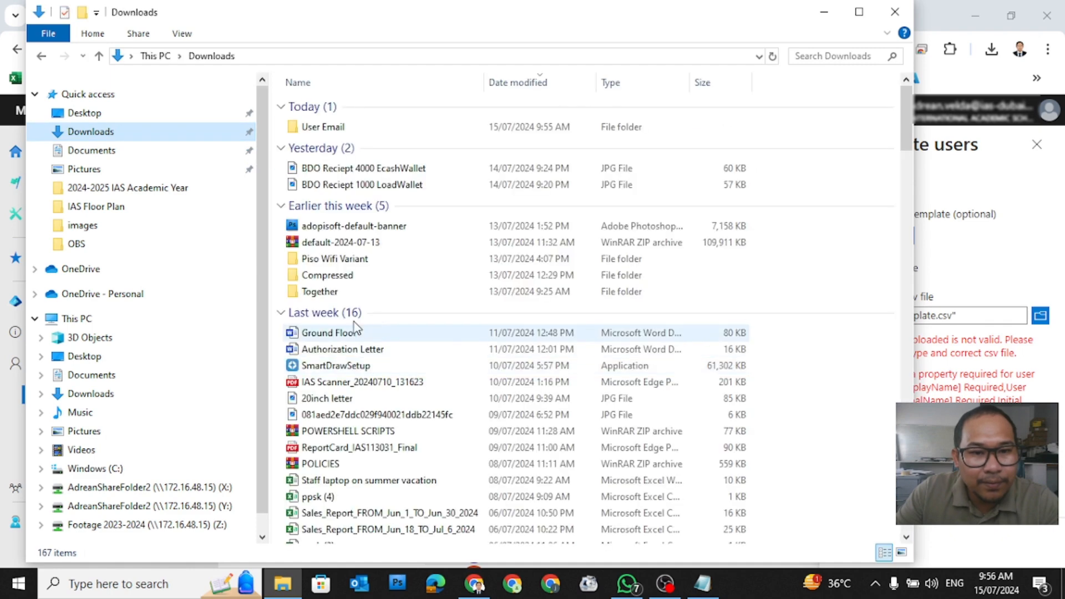
double_click(335, 134)
double_click(324, 109)
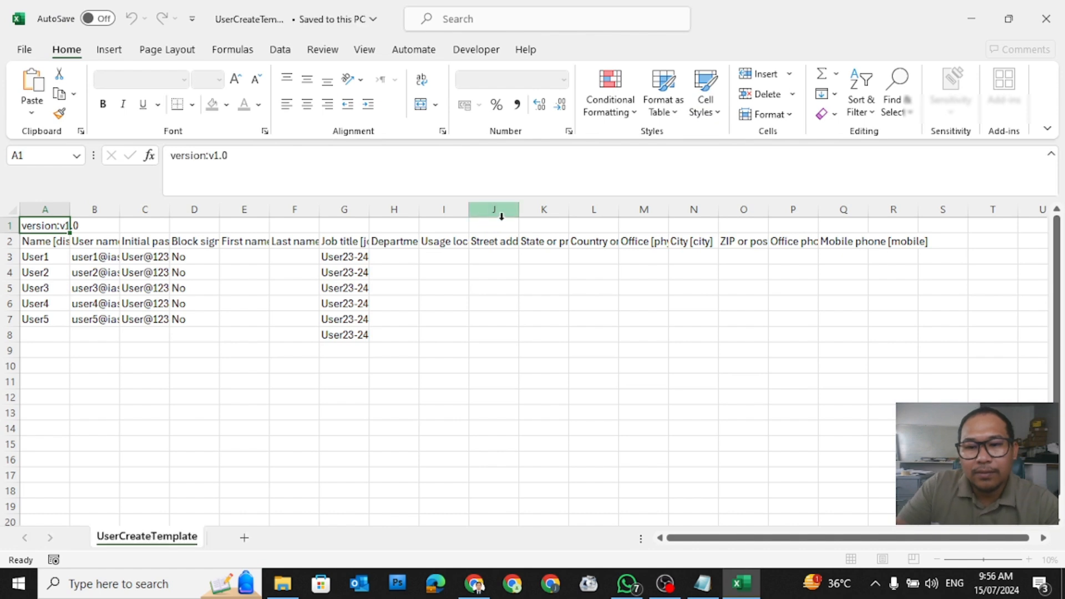
Step: Find the stray row 8 holding only the User23-24 job title in G8
click(330, 432)
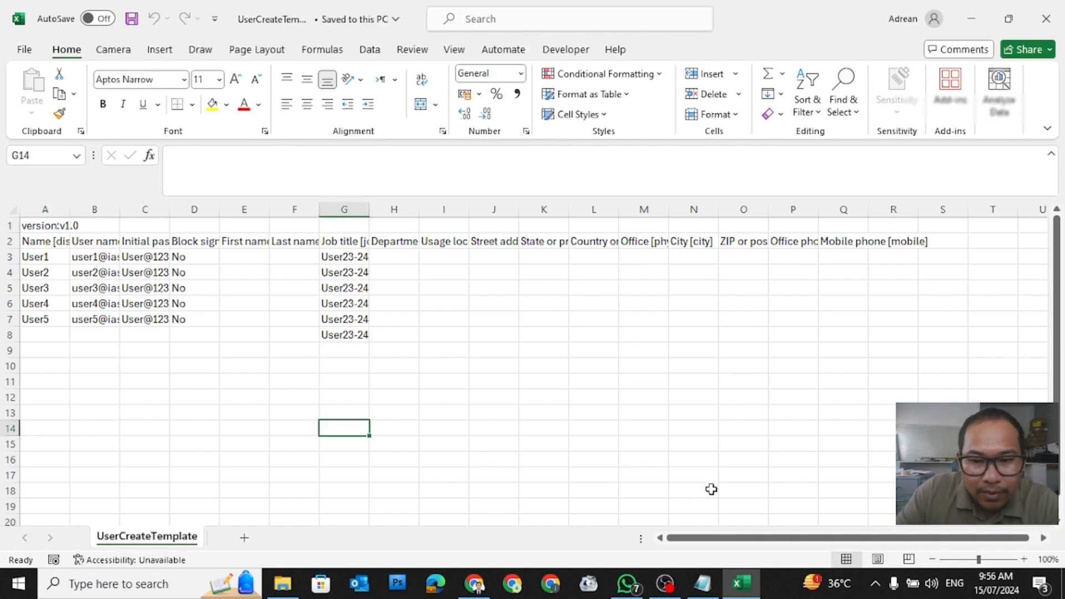
click(344, 337)
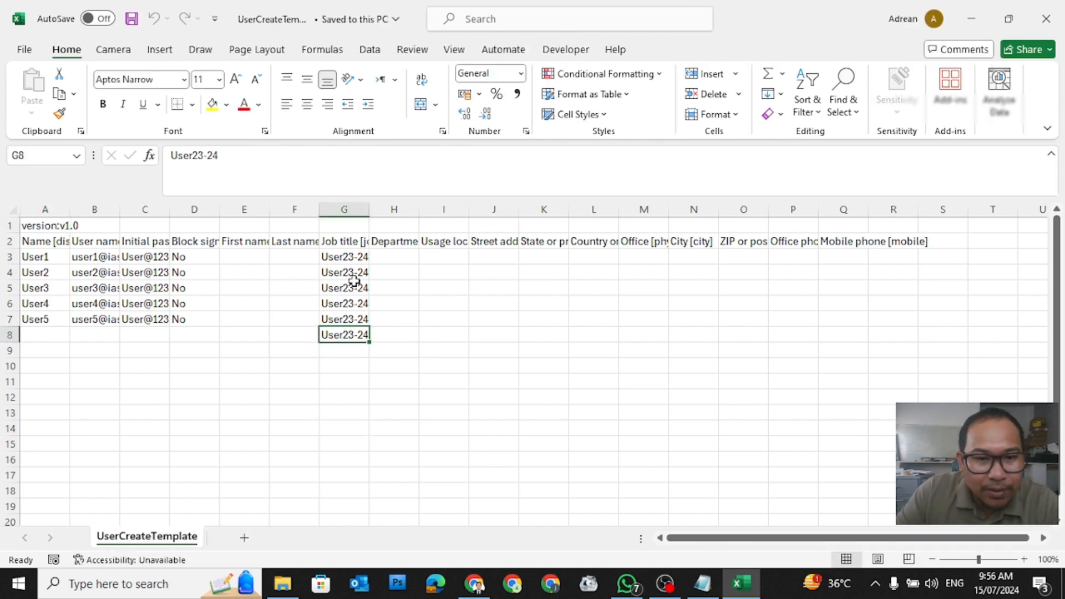
click(337, 384)
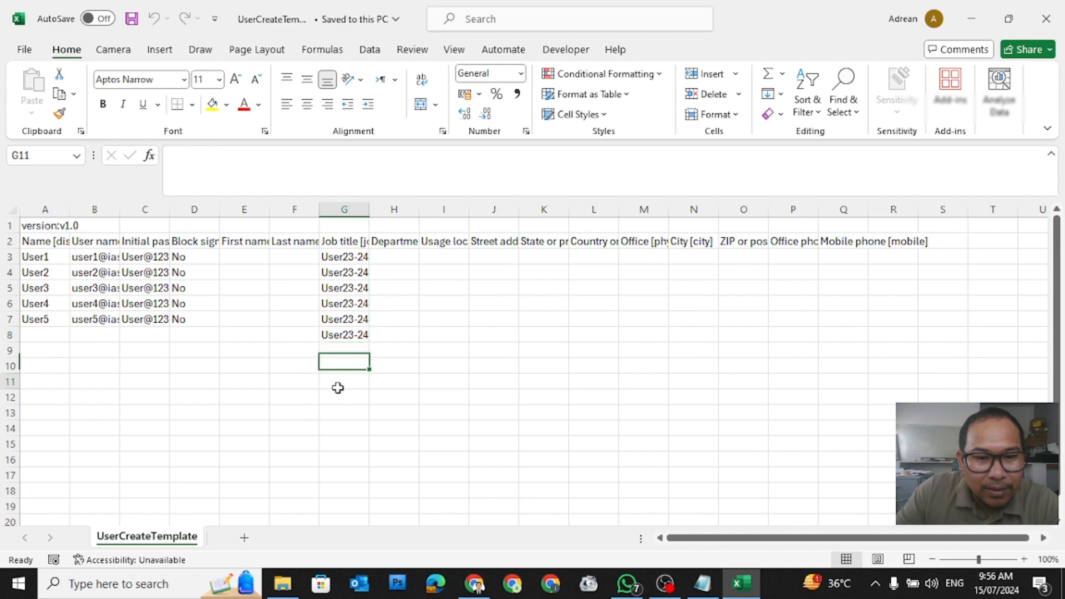
drag(678, 539, 640, 539)
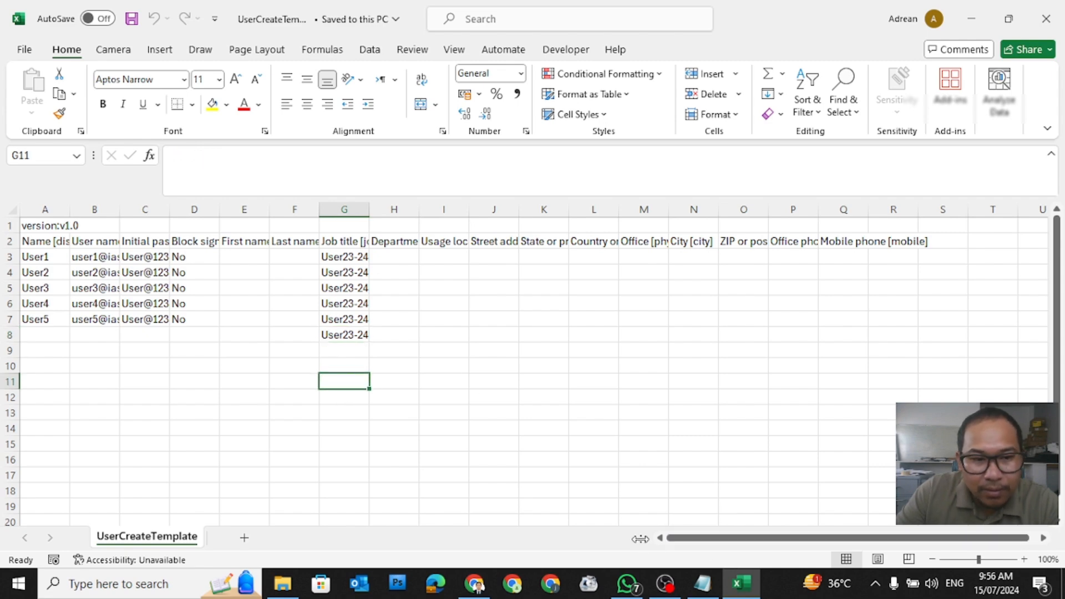
click(344, 338)
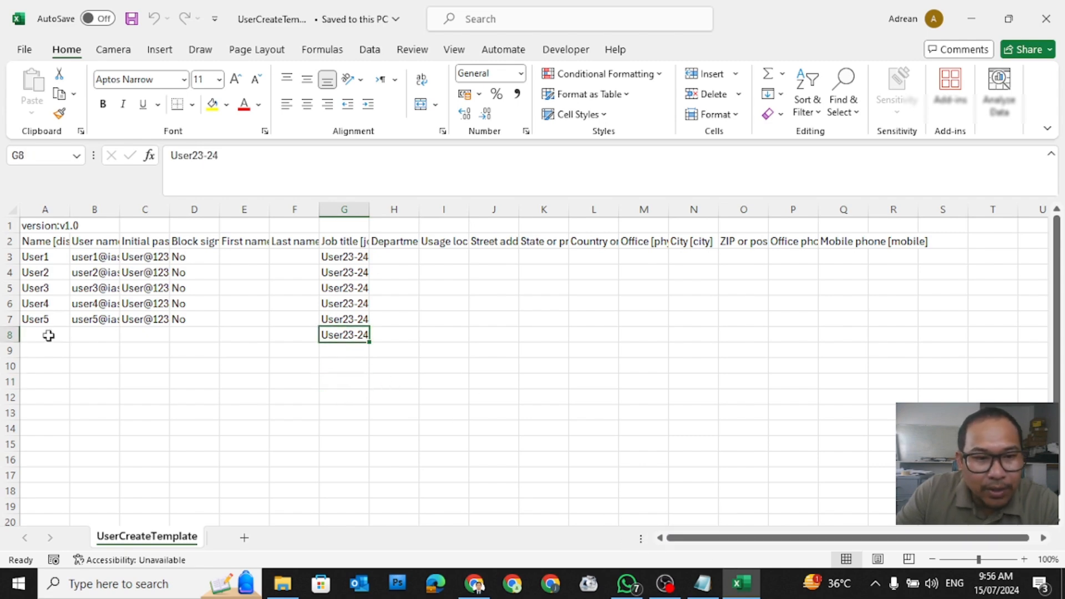
click(10, 334)
key(alt+Tab)
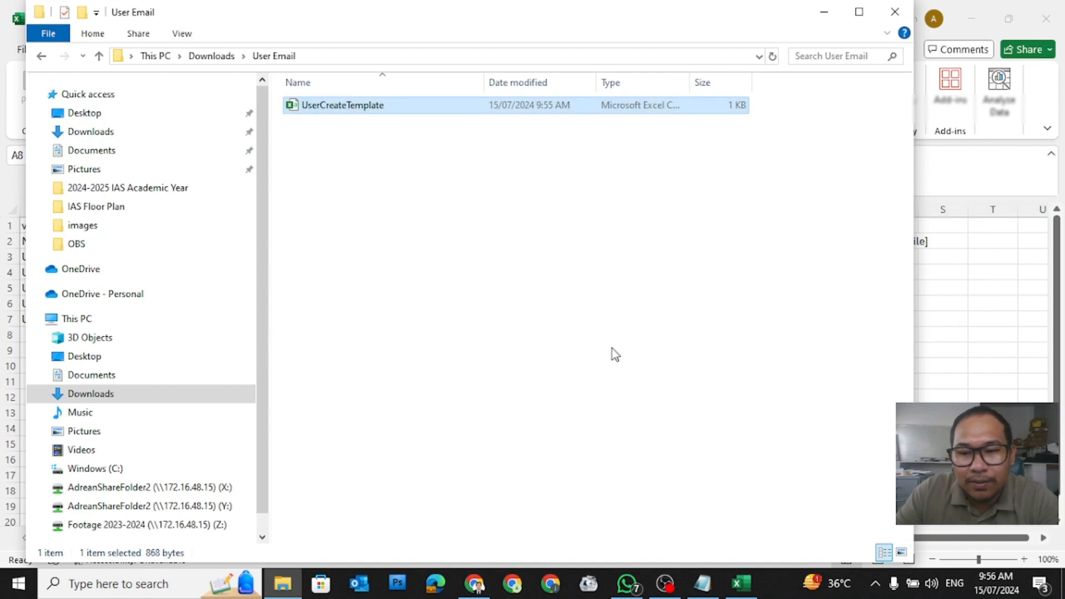
key(alt+Tab)
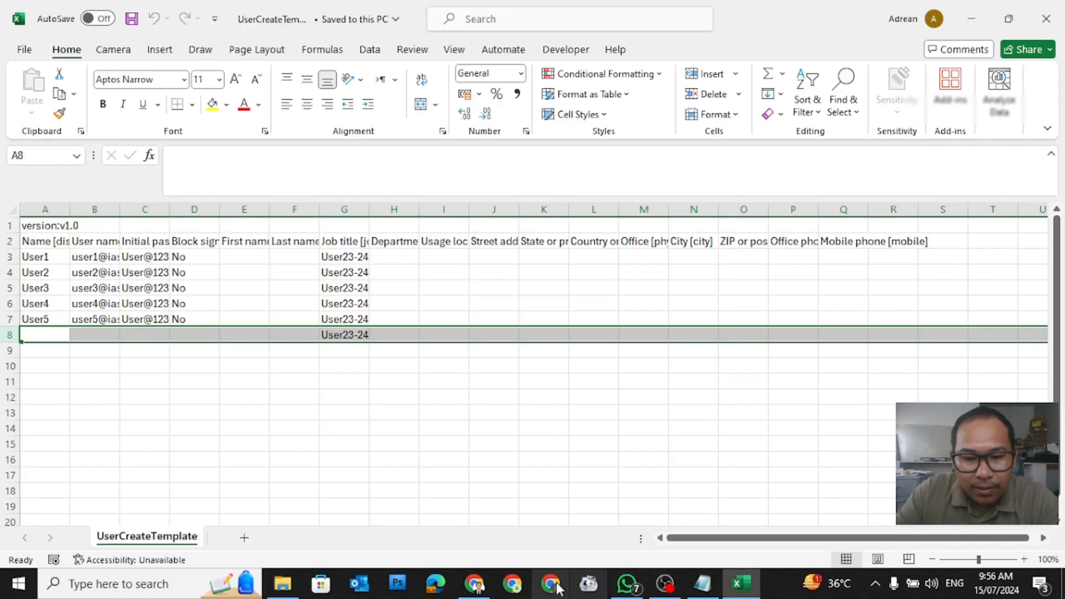
click(475, 583)
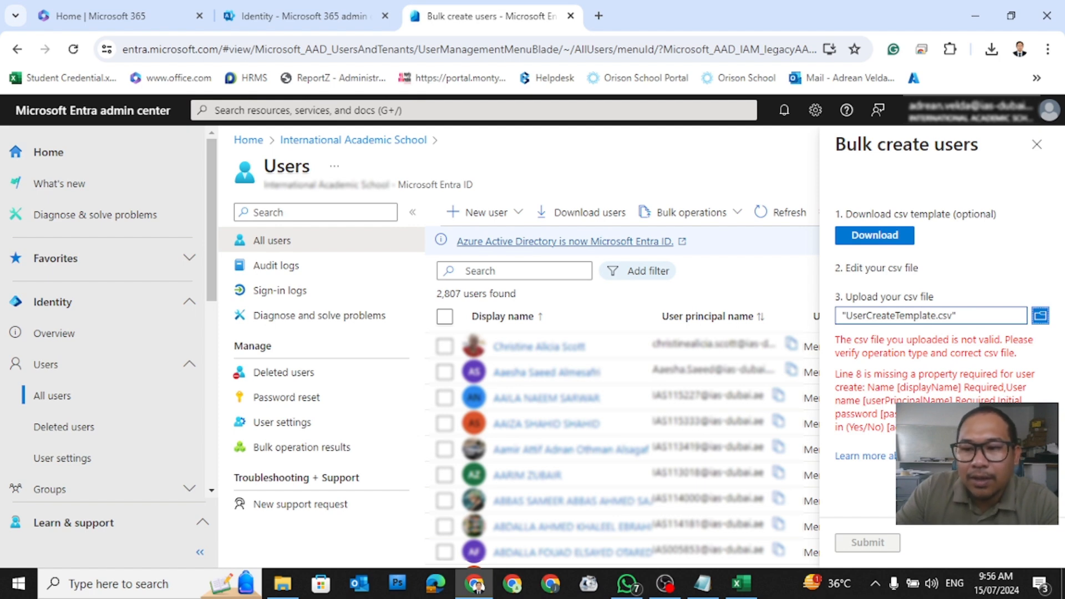
Step: Delete the stray row 8 that contains only User23-24
click(741, 584)
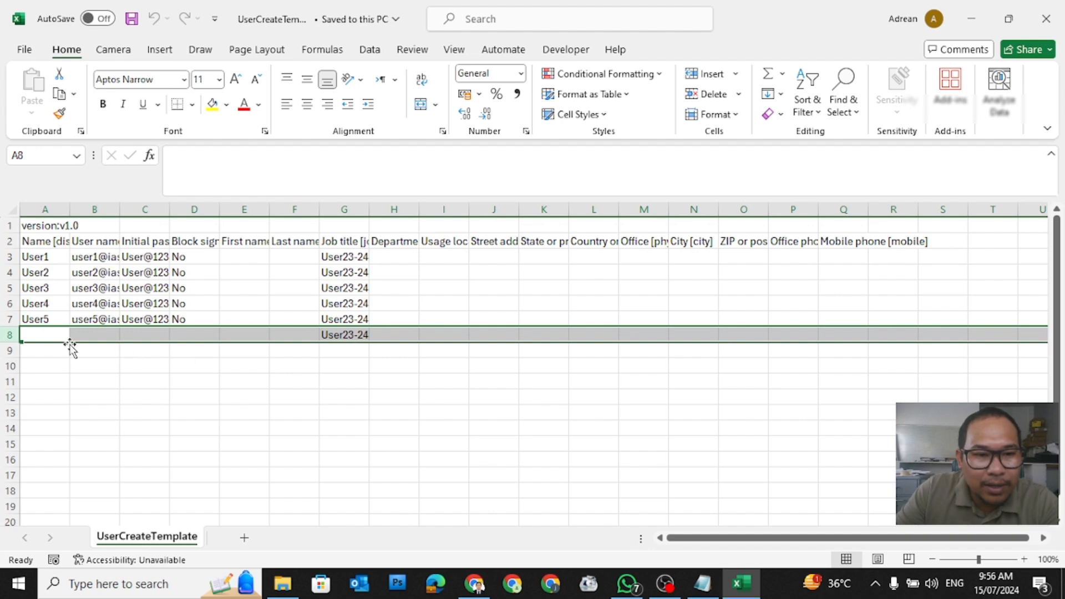
click(57, 336)
click(175, 339)
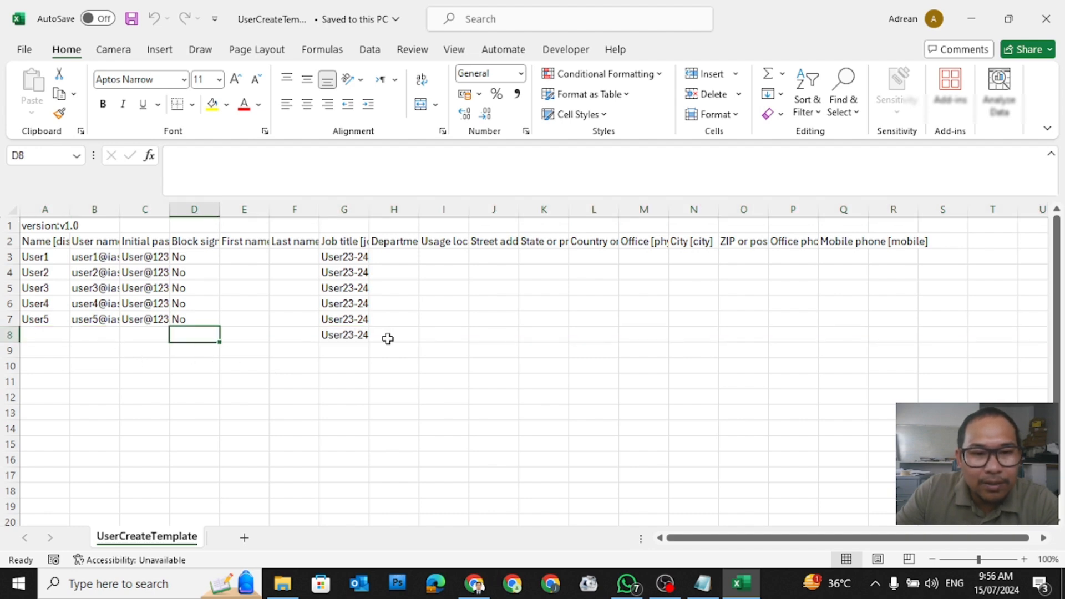
click(361, 337)
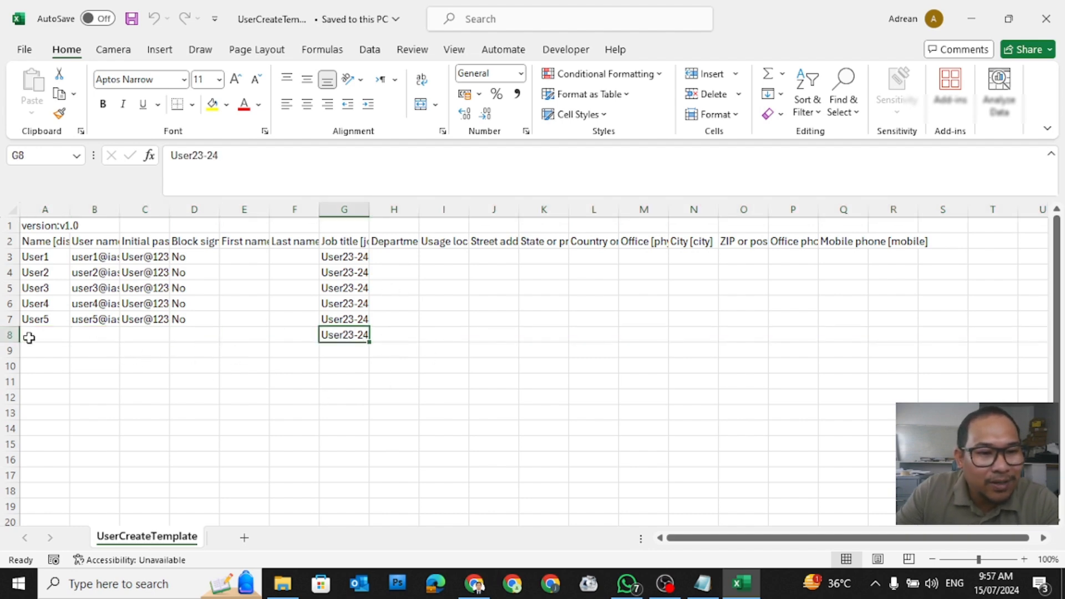
click(12, 336)
right_click(16, 337)
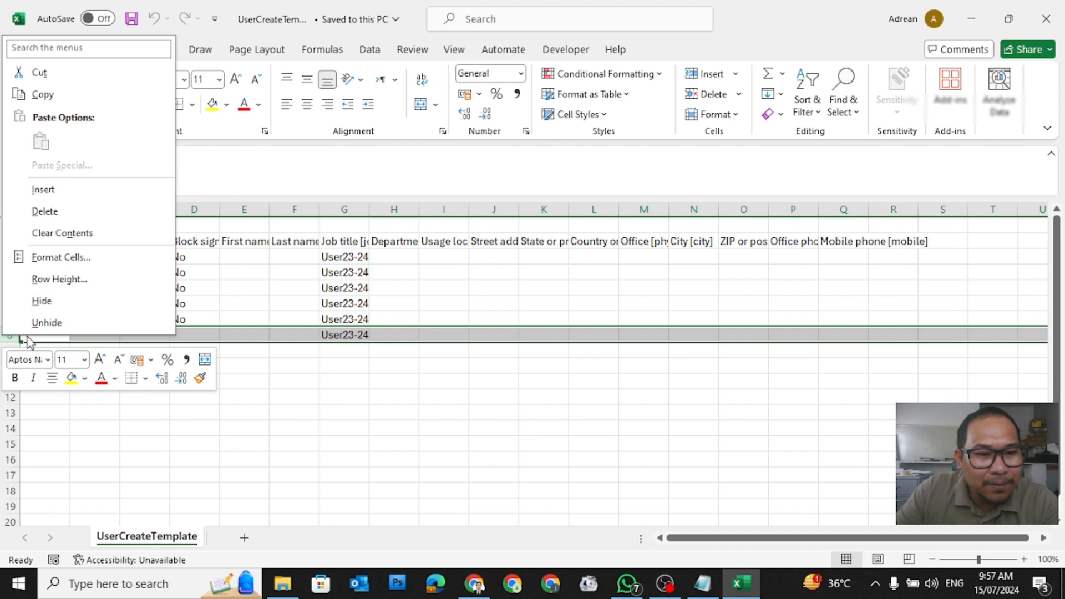
click(60, 215)
click(459, 430)
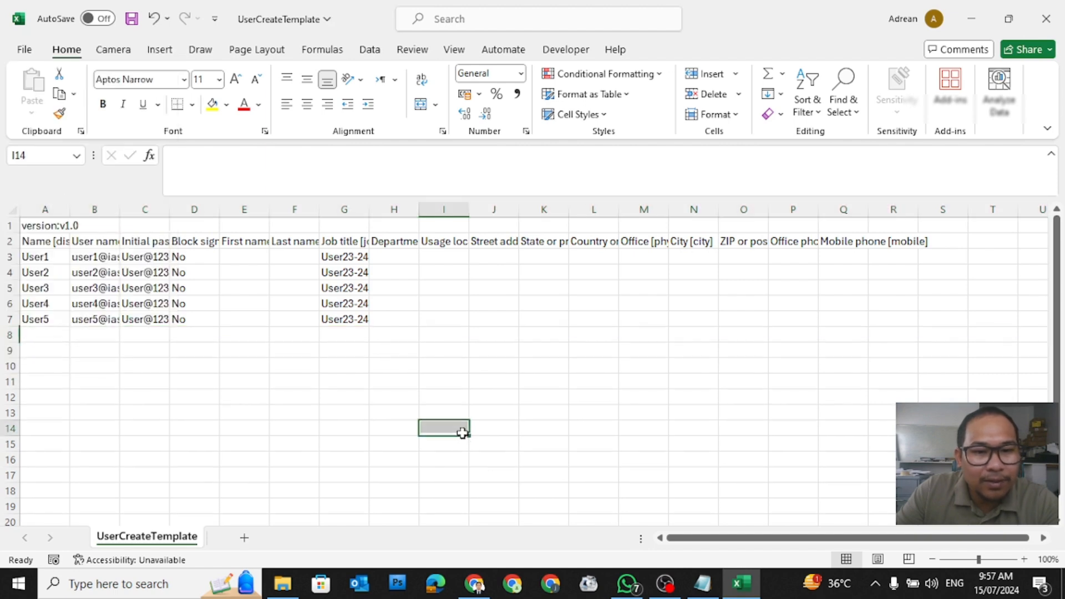
Step: Save the edited UserCreateTemplate and close Excel
click(16, 53)
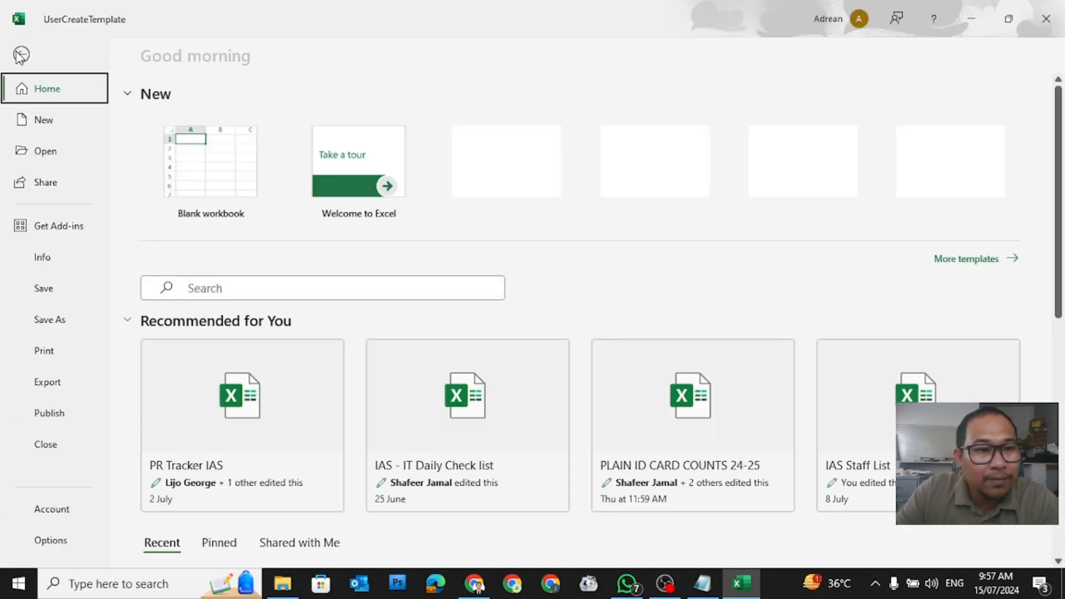
click(44, 288)
click(502, 321)
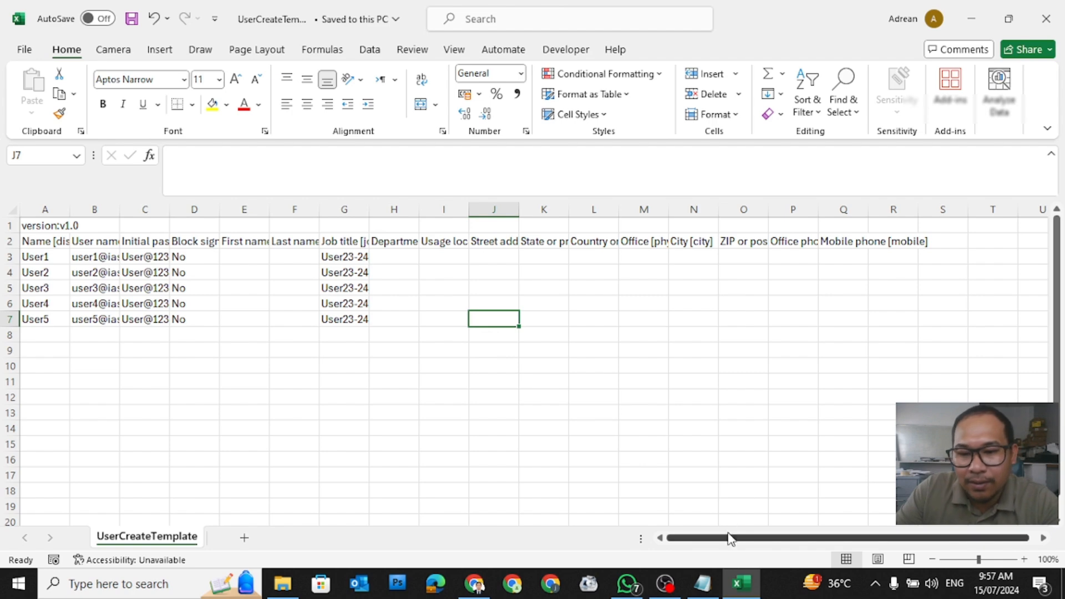
click(1044, 19)
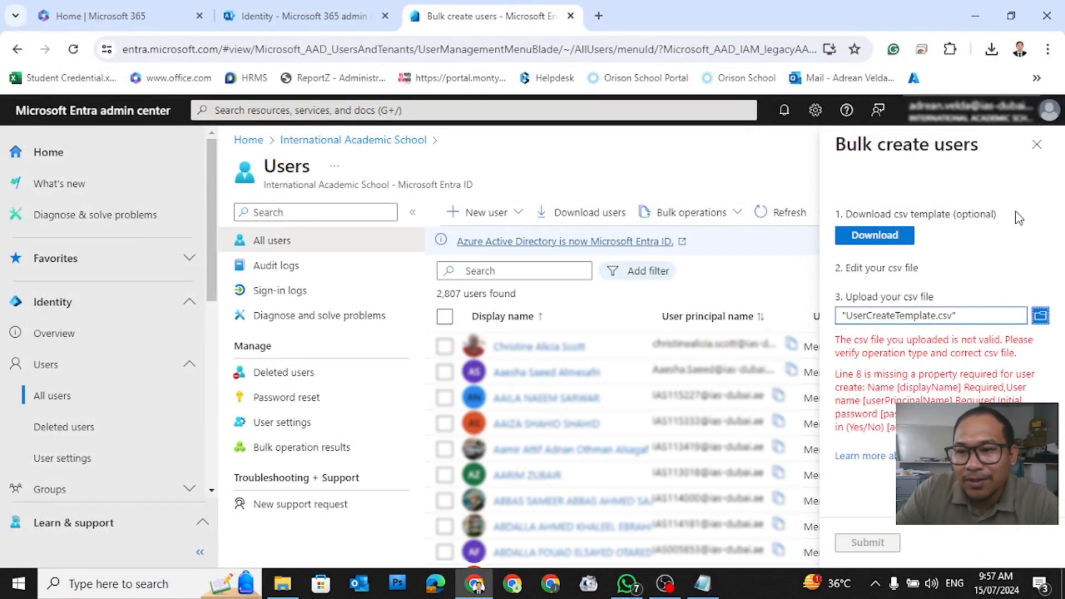
Step: Upload the corrected UserCreateTemplate.csv and submit the bulk create, which succeeds
click(1040, 317)
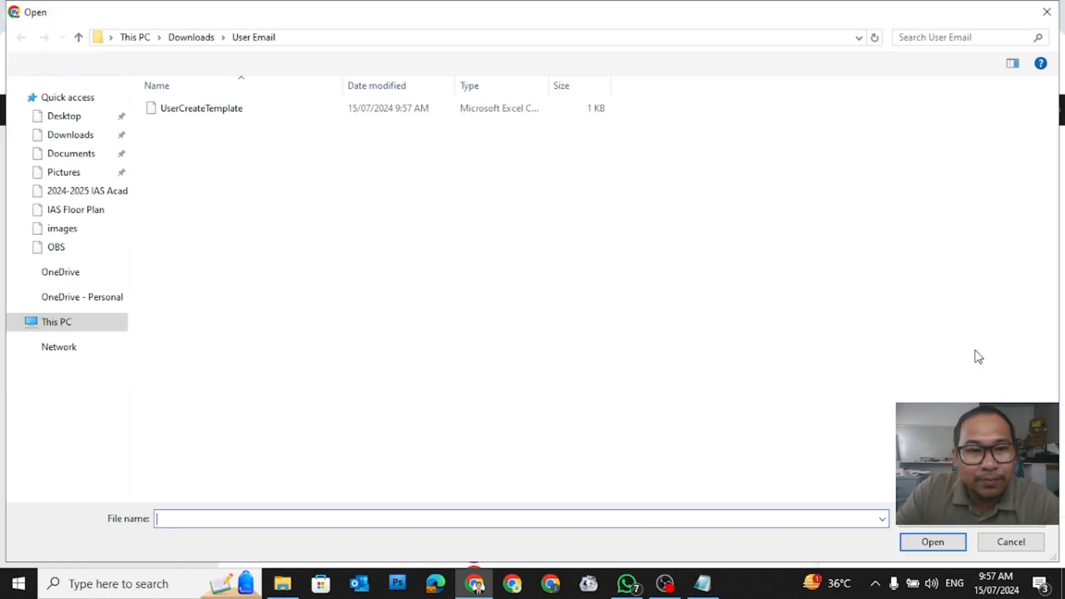
click(178, 109)
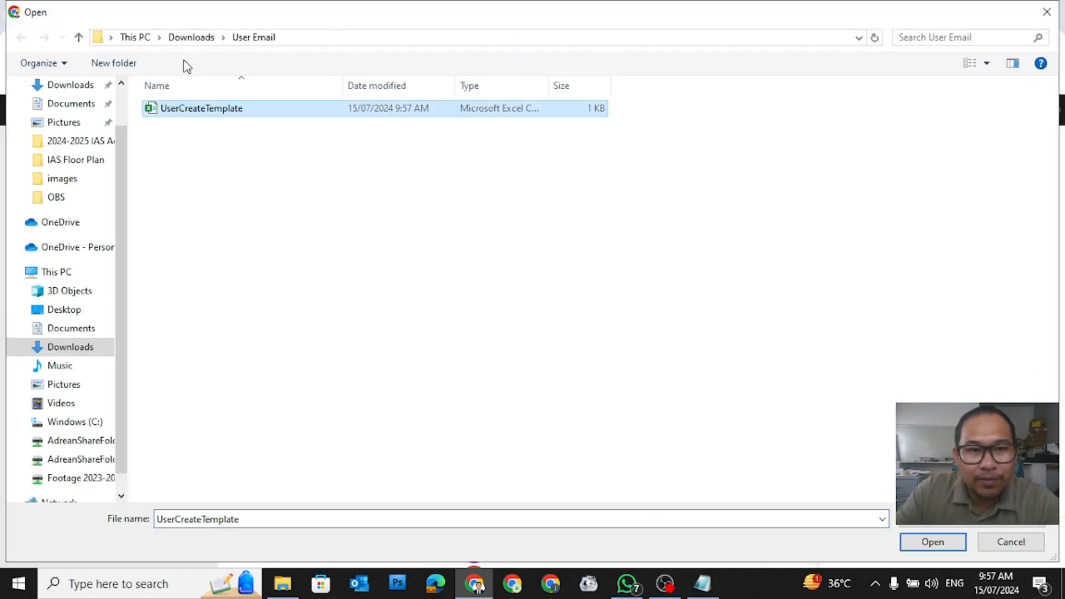
click(930, 548)
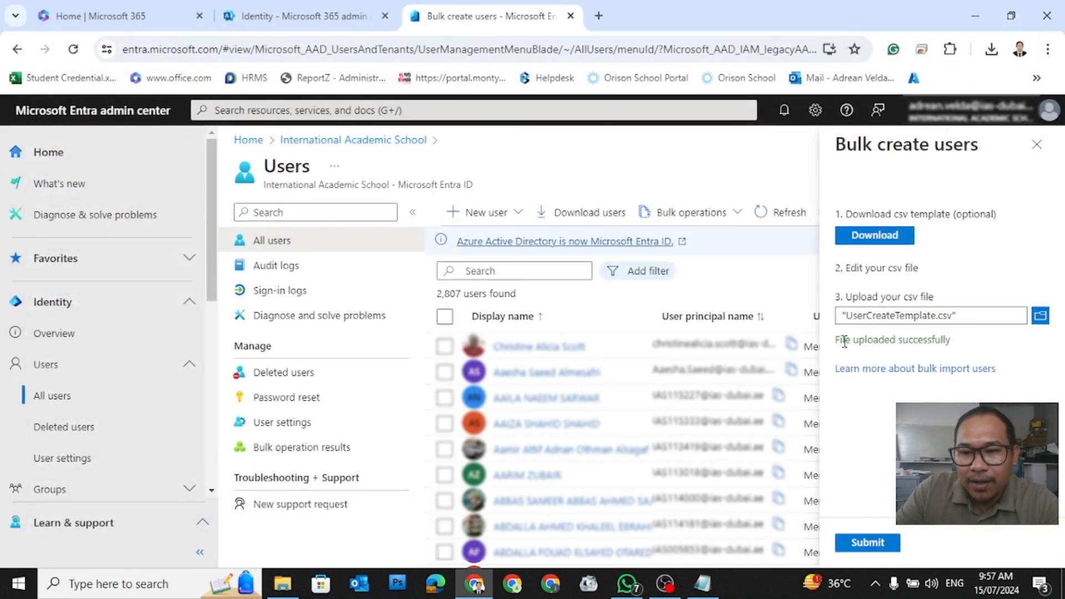
drag(836, 341, 976, 343)
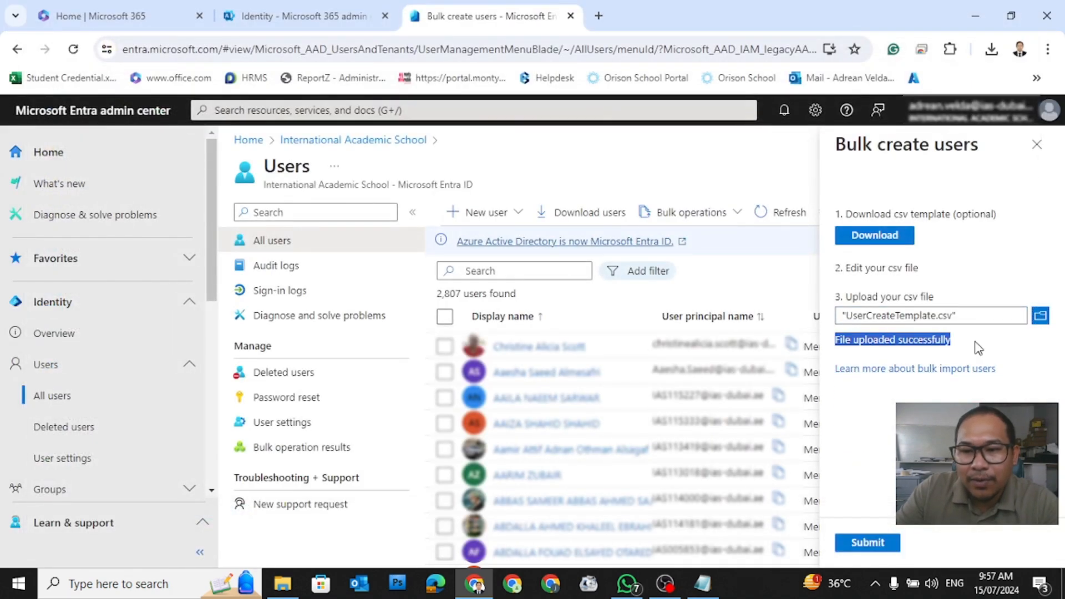
click(866, 543)
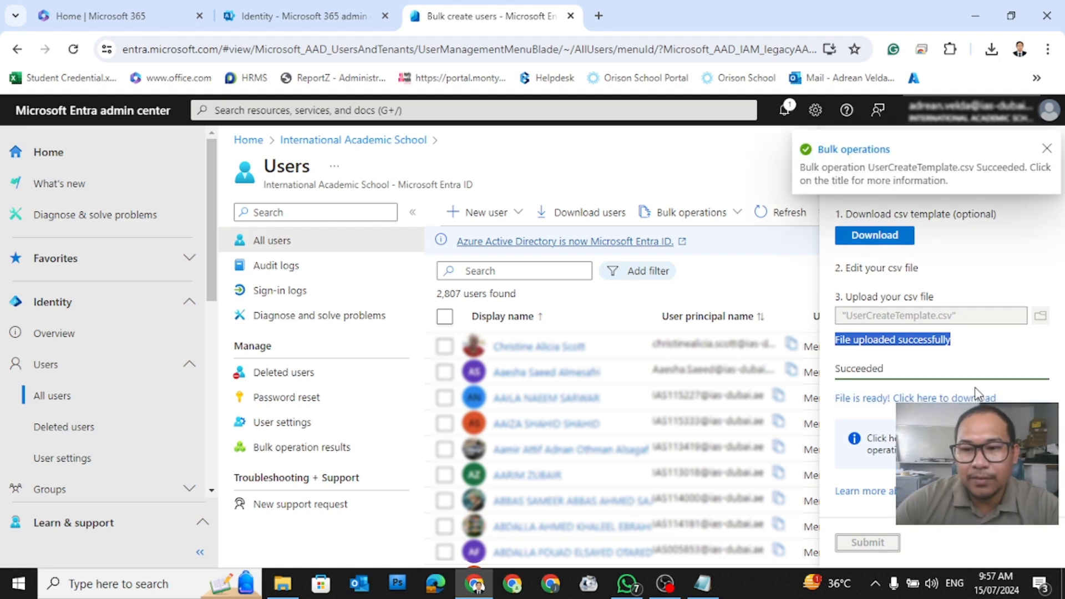
Step: Dismiss the success notification and close the Bulk create users panel
click(1047, 149)
click(1036, 146)
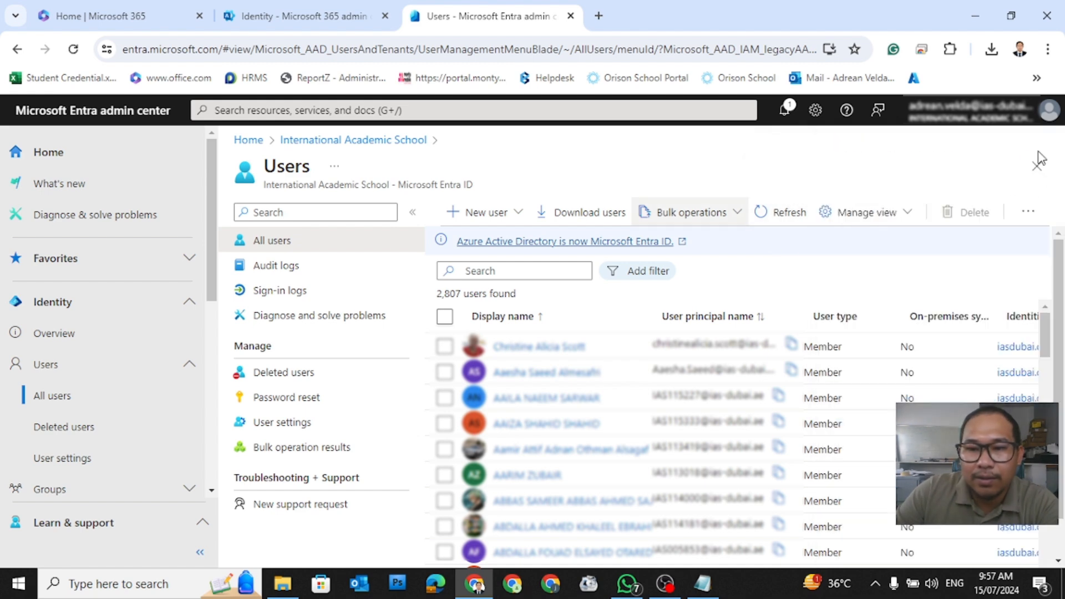
click(522, 276)
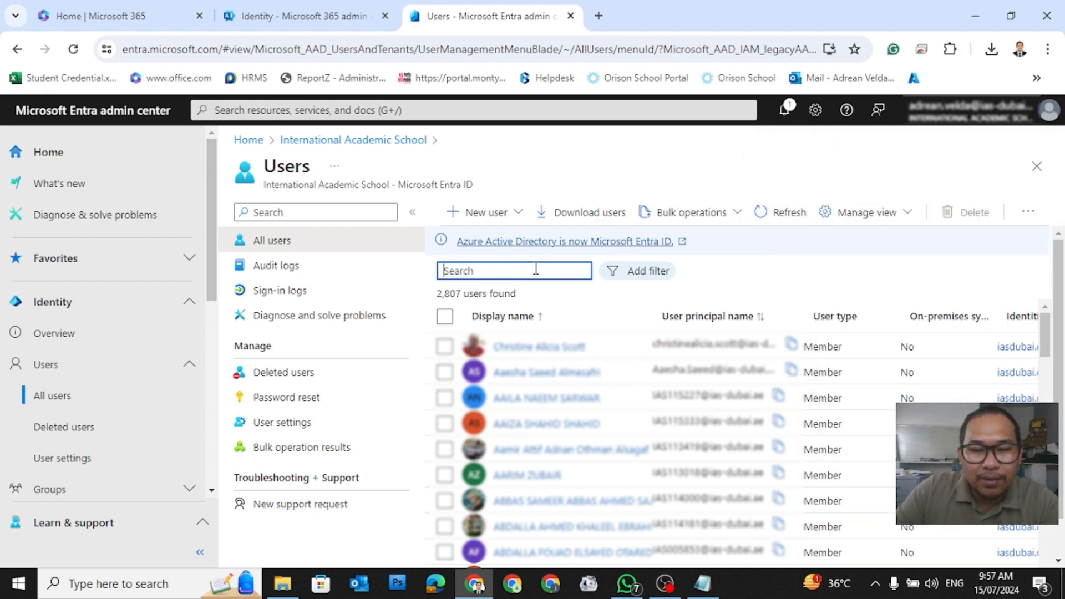
Step: Auto-fit the template's columns A–H in Excel so headers and emails show fully
click(283, 589)
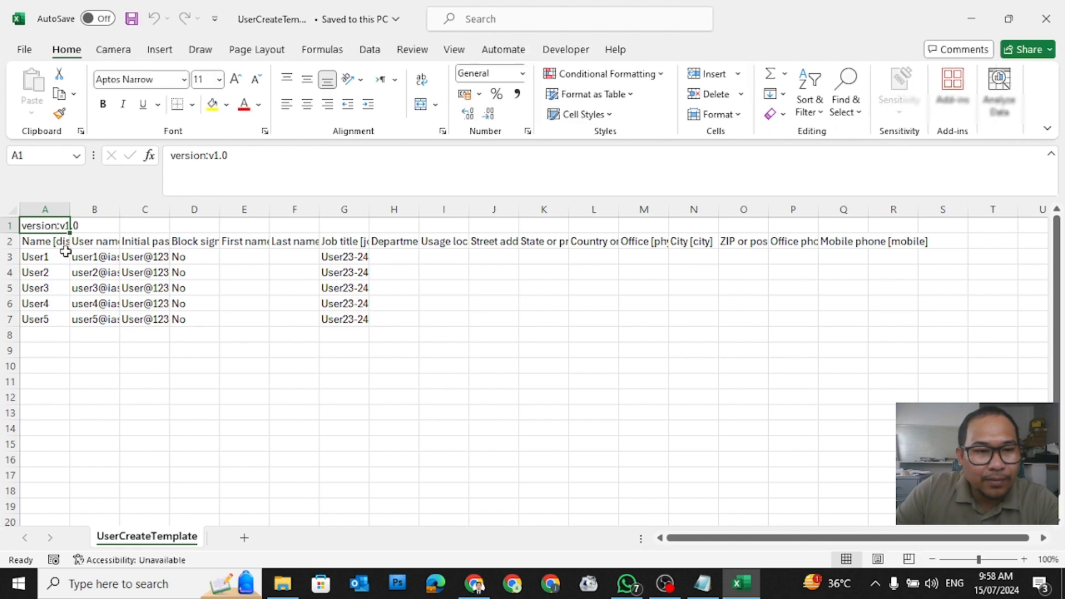
drag(46, 209, 372, 212)
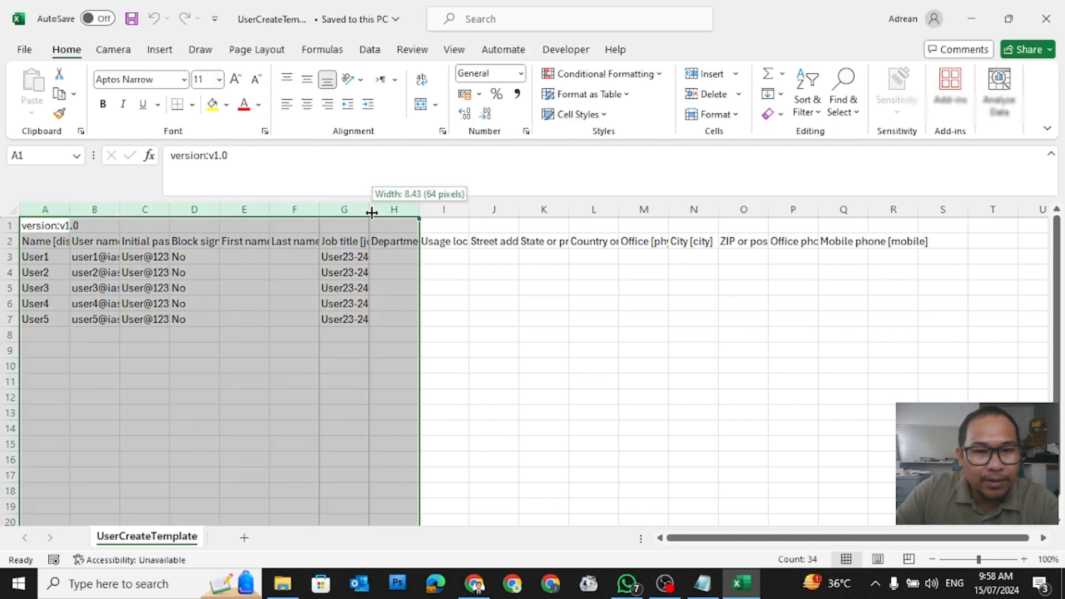
double_click(372, 212)
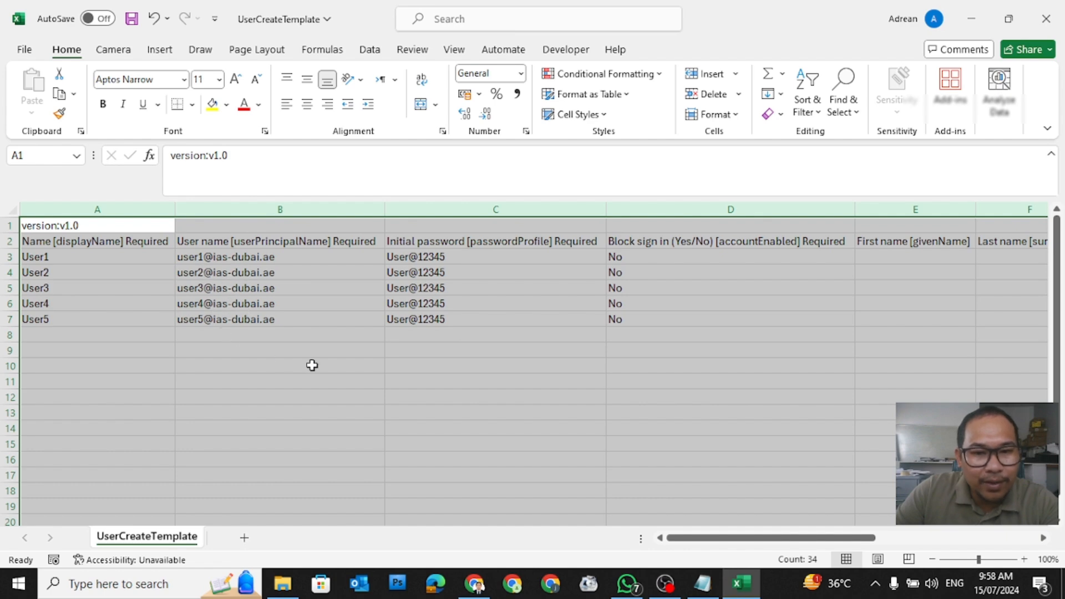
click(980, 18)
click(475, 583)
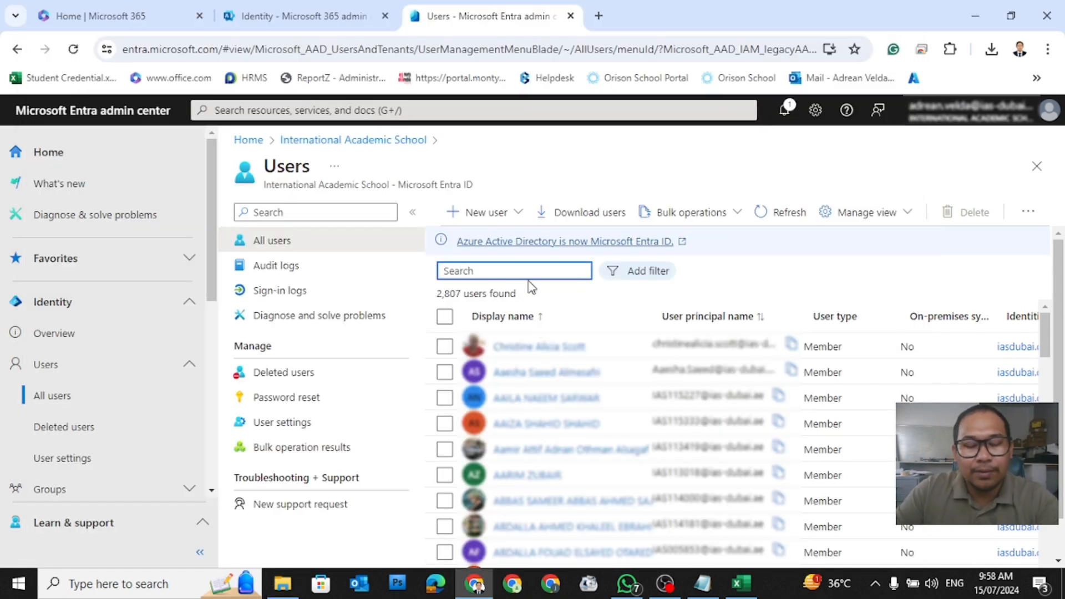
Step: Search users for 'user1' and tick Test User 1, Test User 3 and Test User 2
text(user1)
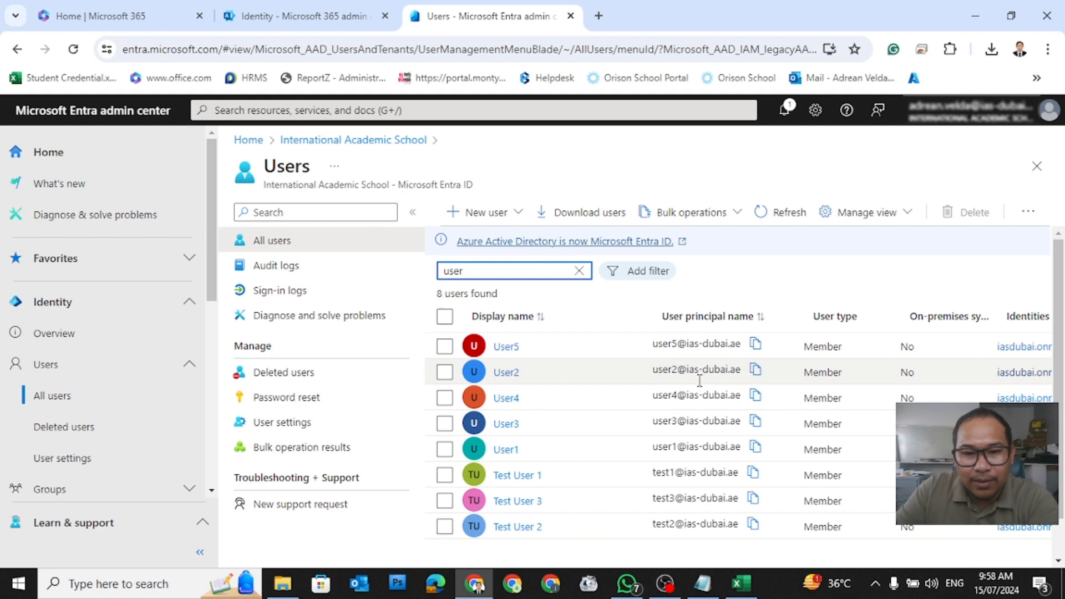
scroll(700, 380, down, 1)
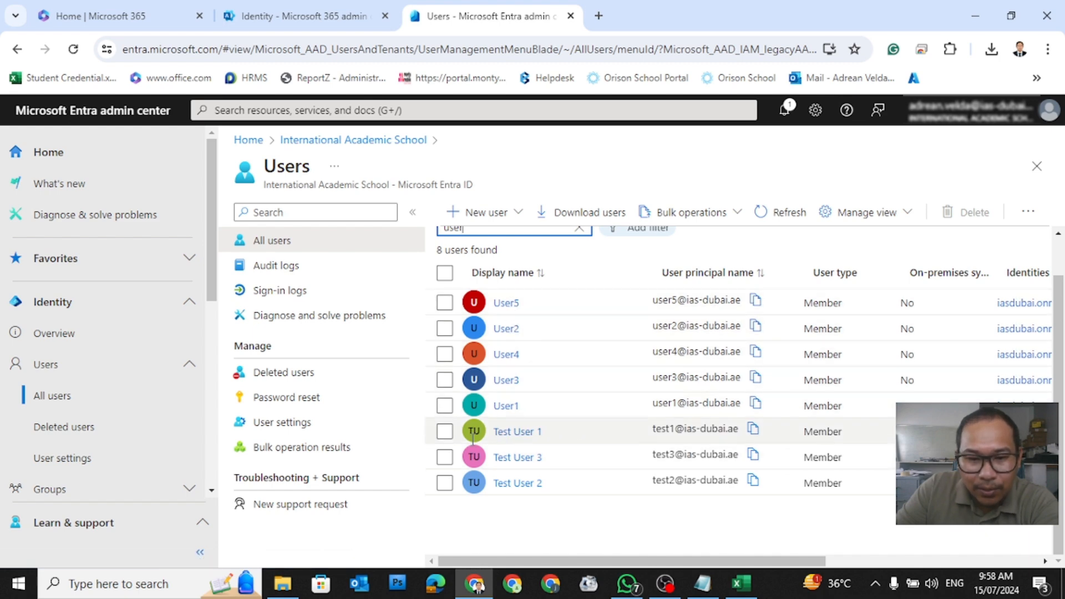
click(444, 432)
click(445, 457)
click(445, 482)
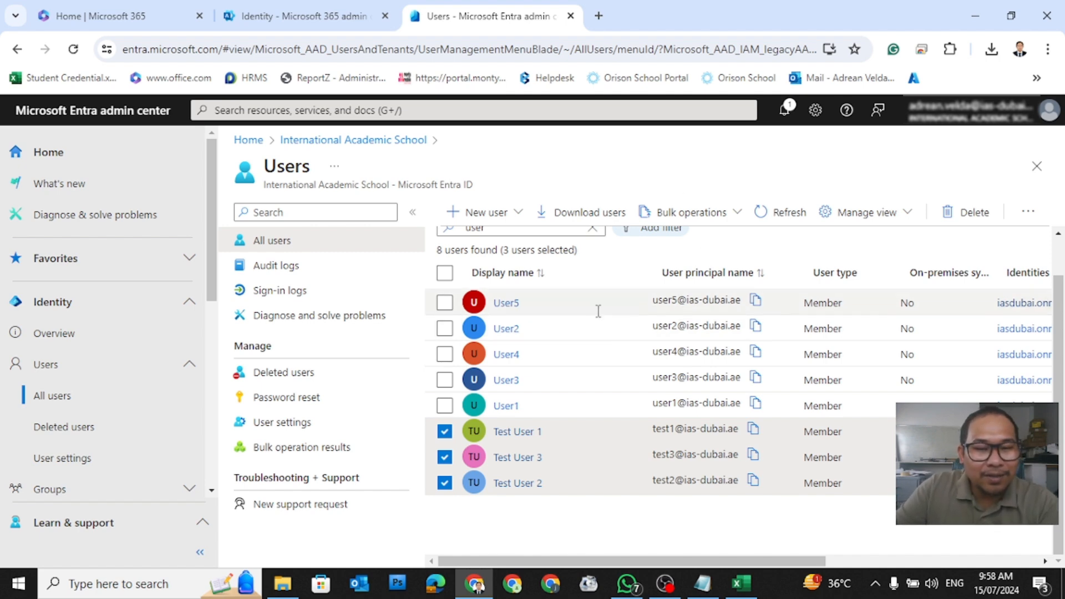
click(308, 16)
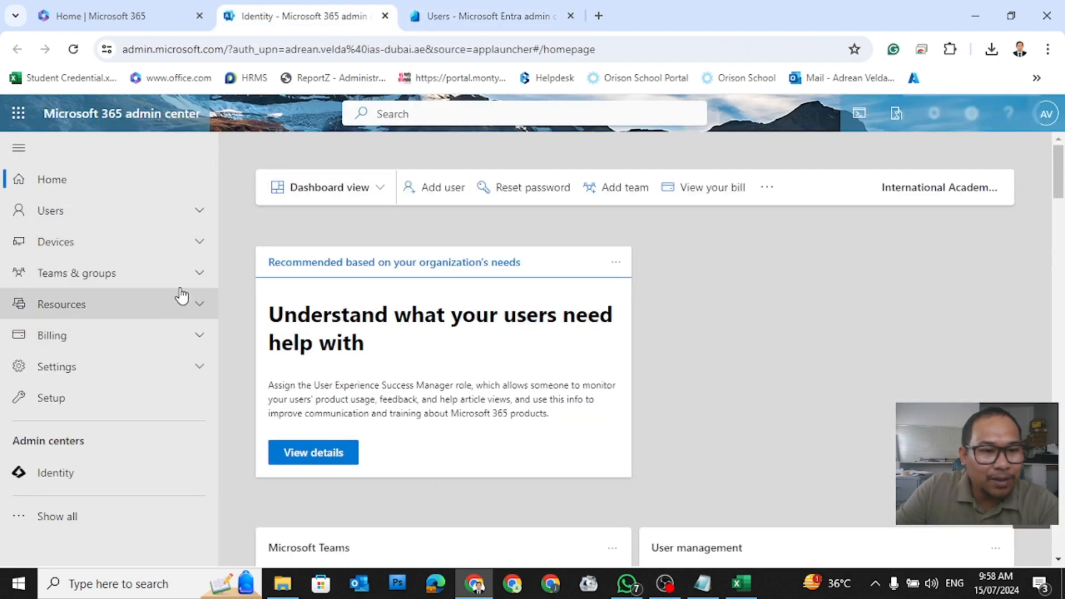
Step: Open the Active users list in the Microsoft 365 admin center
click(161, 211)
click(116, 248)
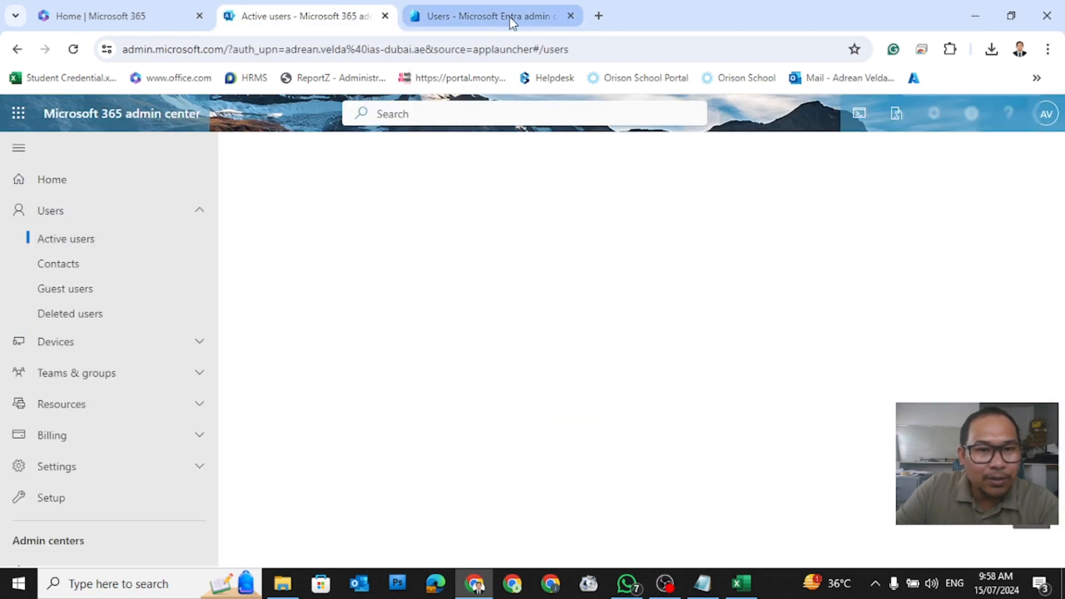
click(507, 17)
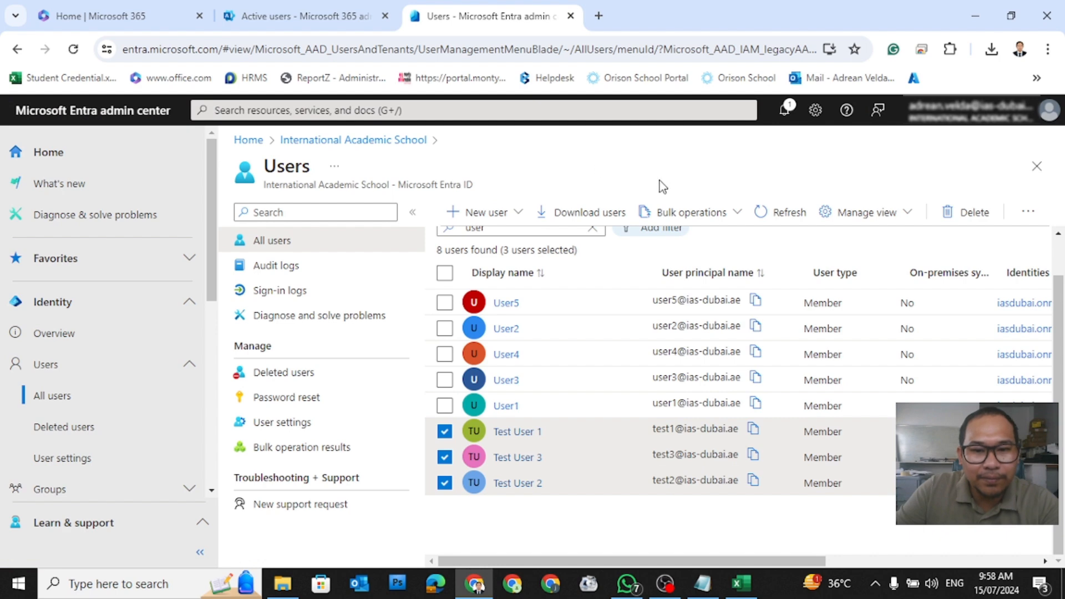
click(280, 15)
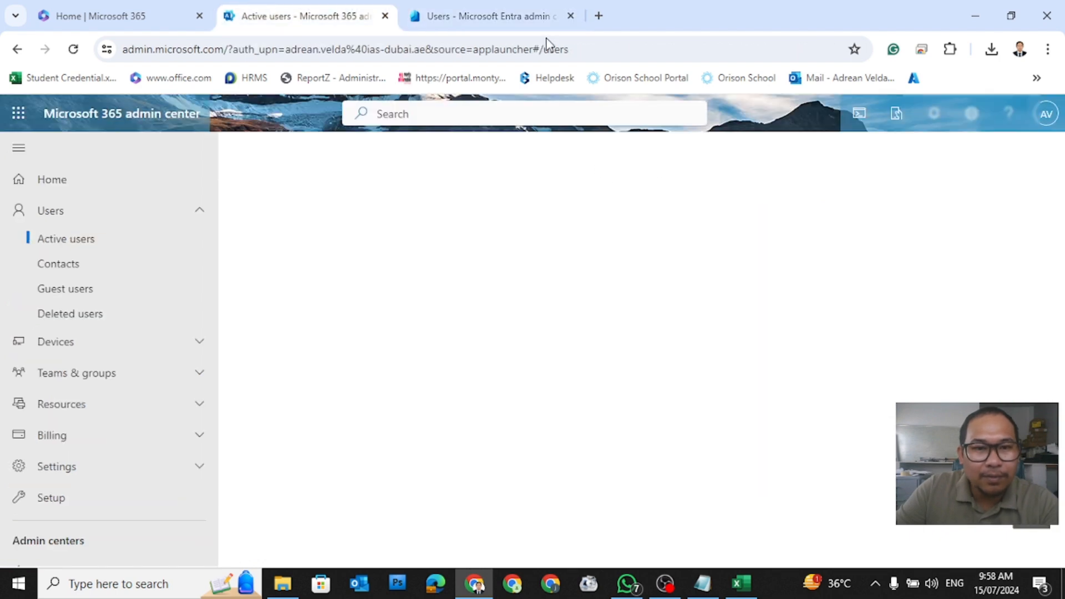
click(489, 17)
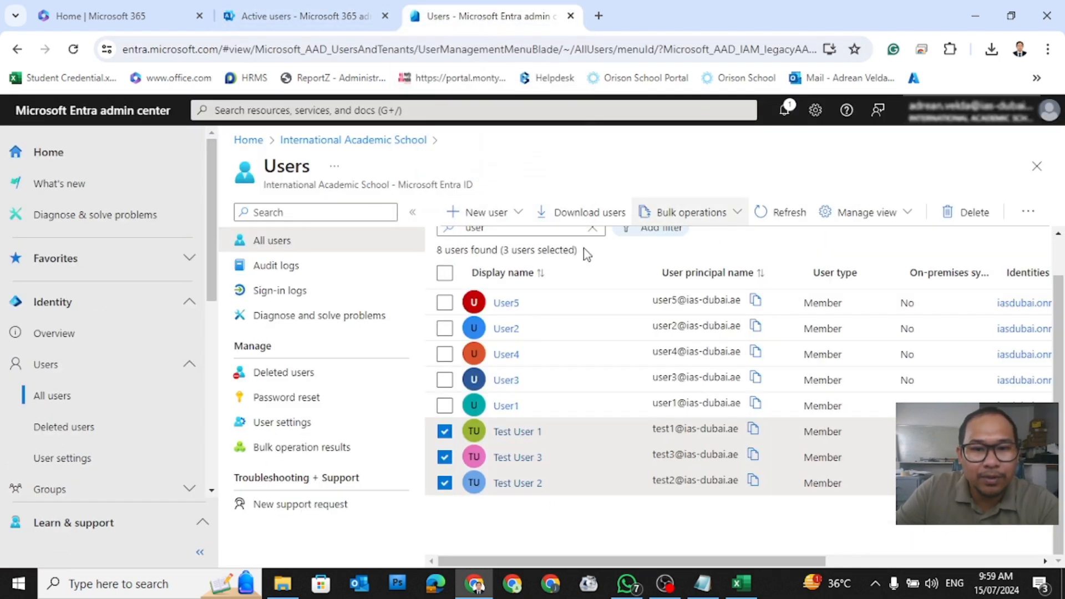
Step: Open User1's Licenses page in Entra, which shows no license assignments
click(503, 408)
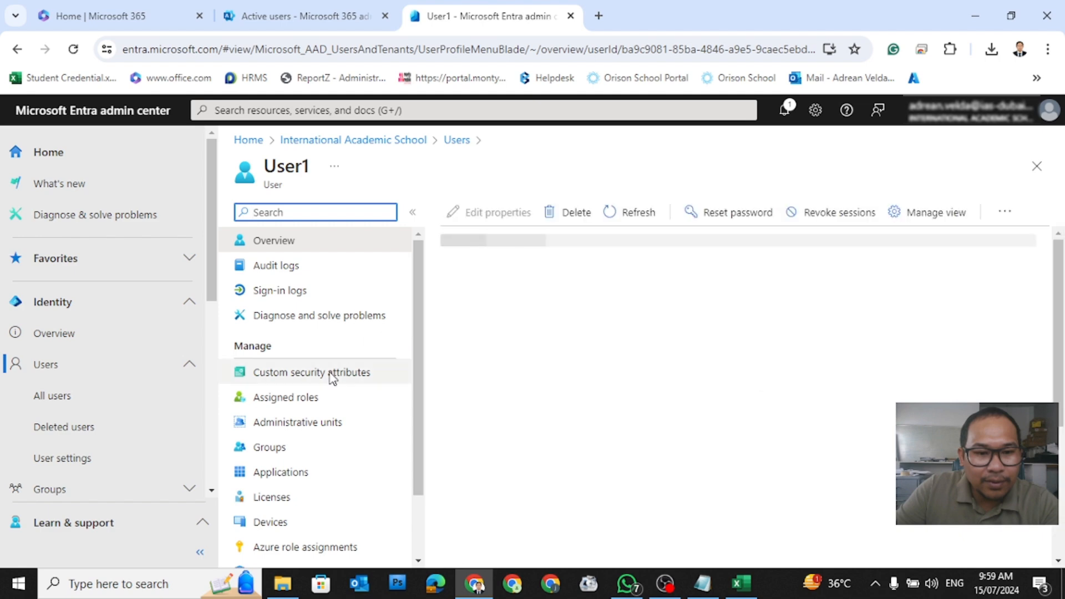
scroll(328, 373, down, 2)
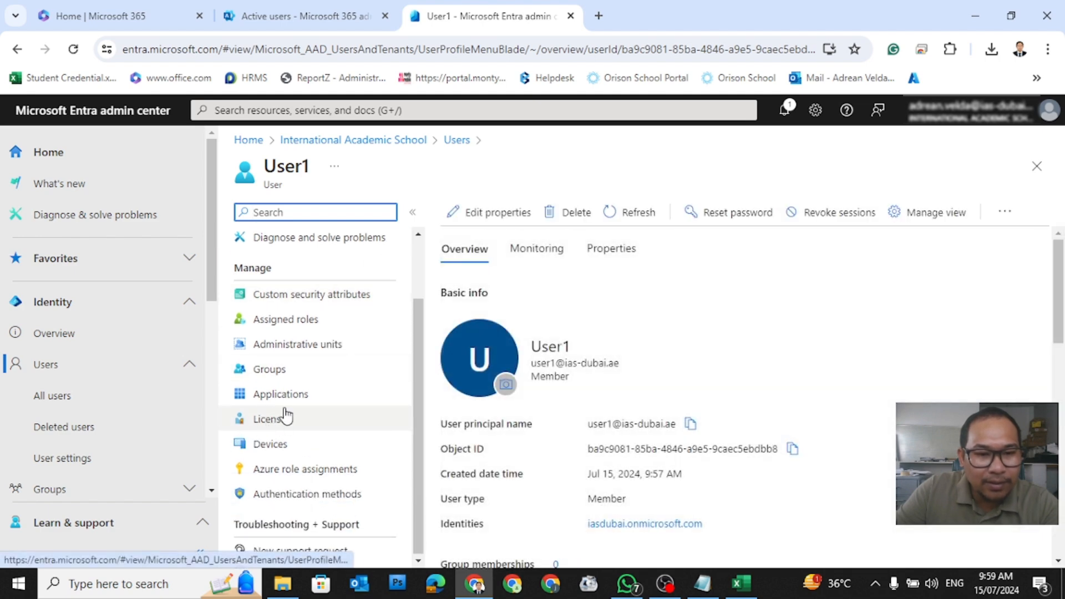
click(270, 425)
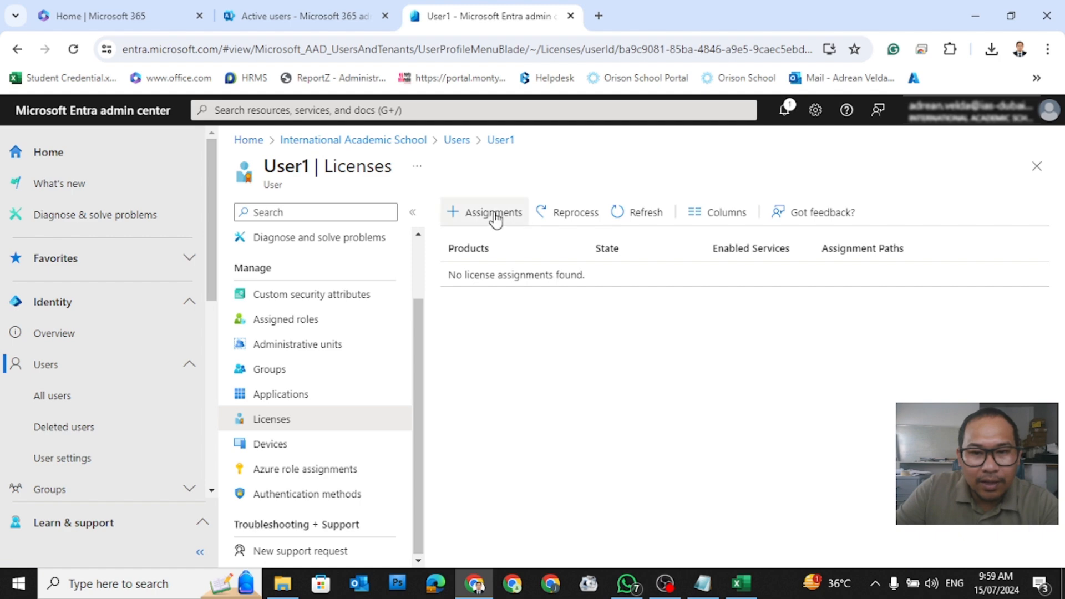
Step: Assign Office 365 A1 for students with all services to User1 and save; it fails
click(492, 219)
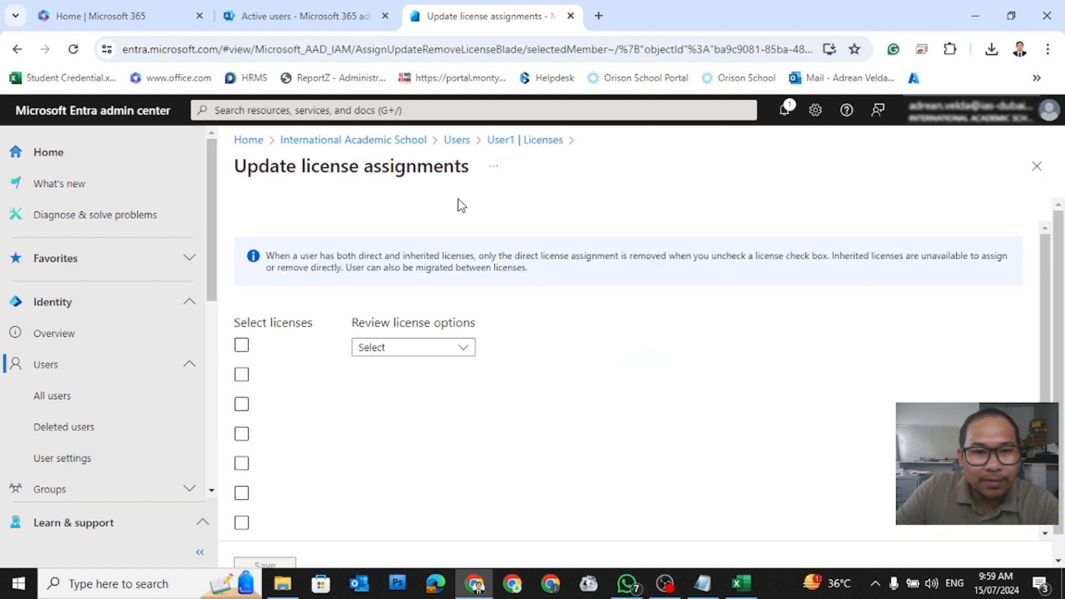
scroll(506, 338, down, 2)
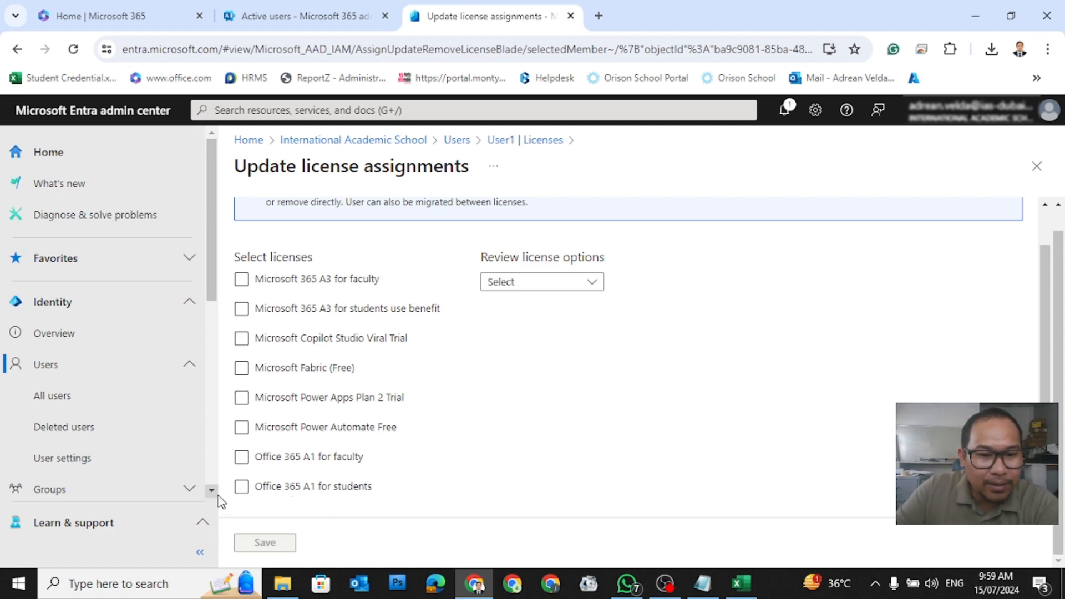
click(242, 488)
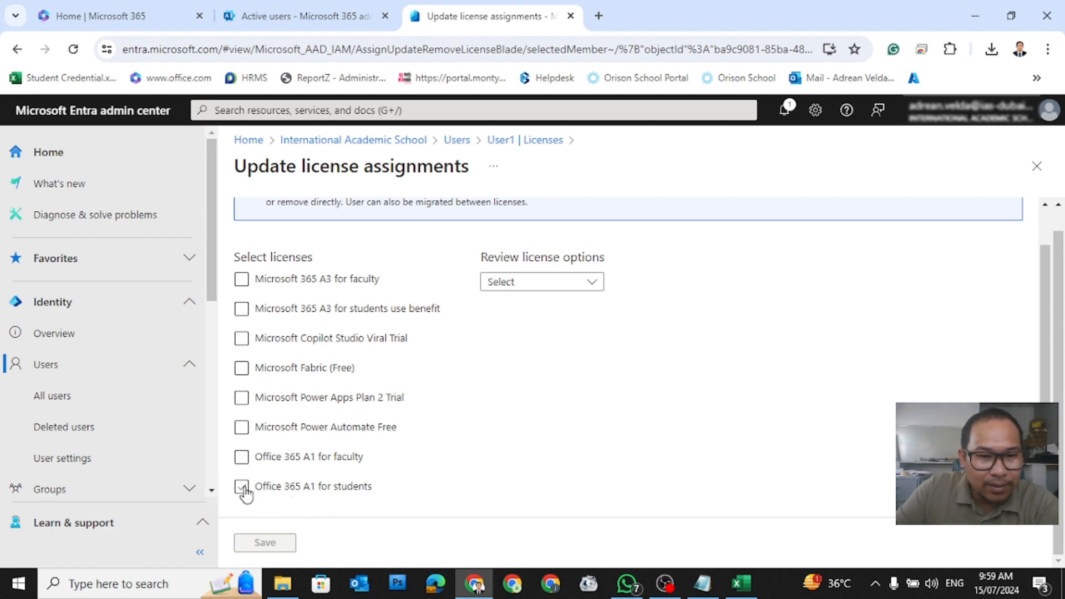
click(312, 284)
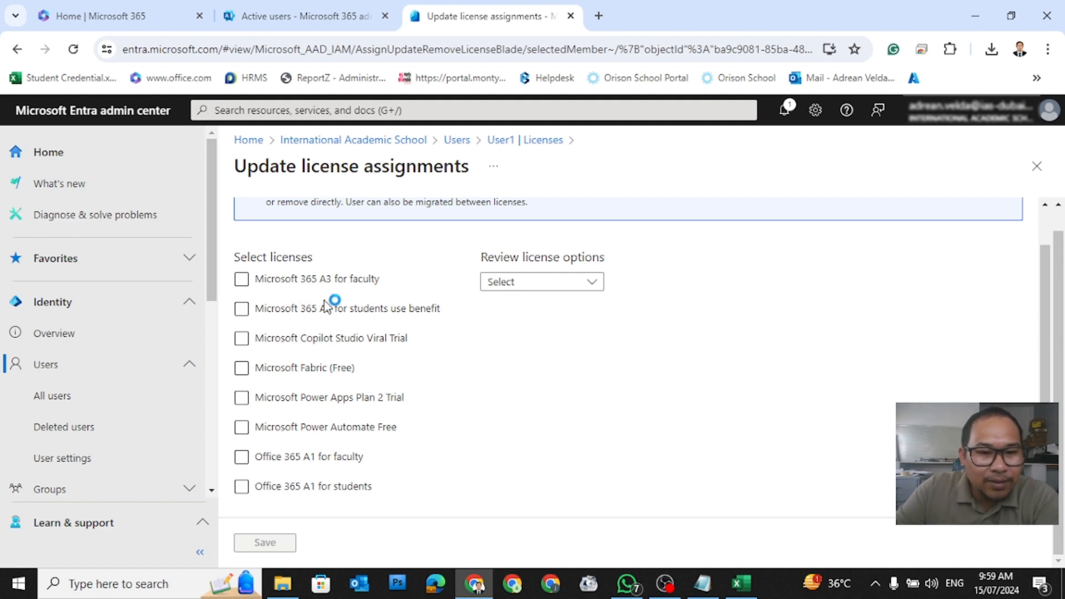
click(328, 488)
click(242, 491)
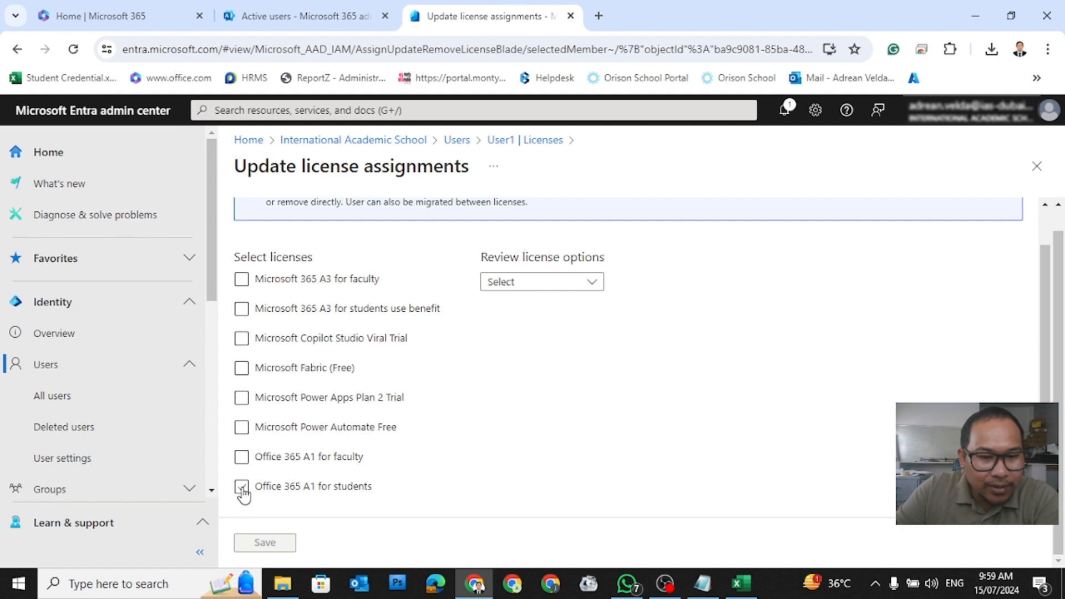
click(242, 489)
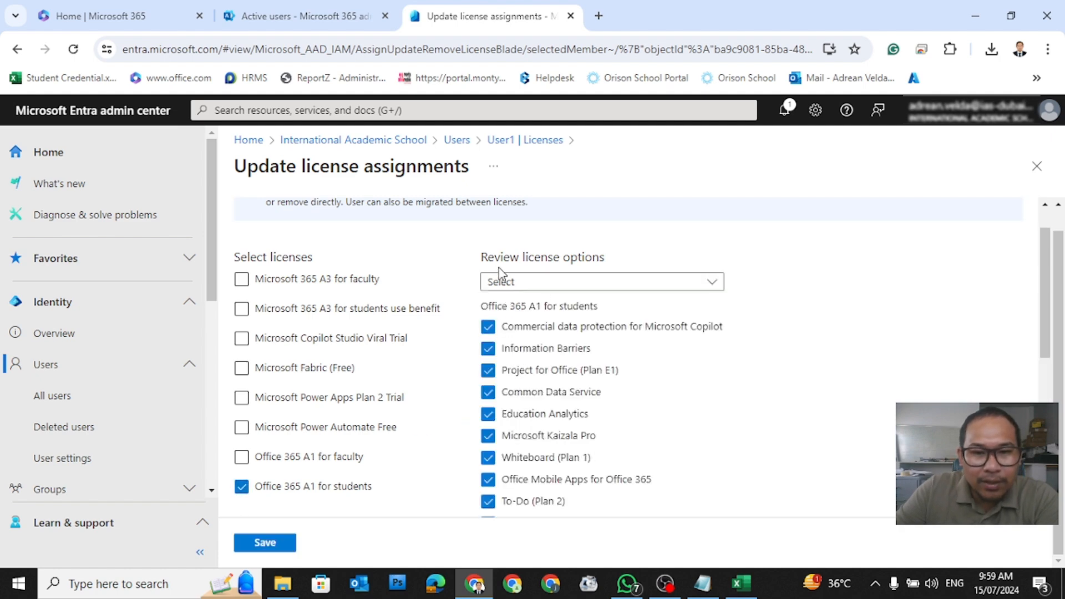
scroll(572, 476, down, 5)
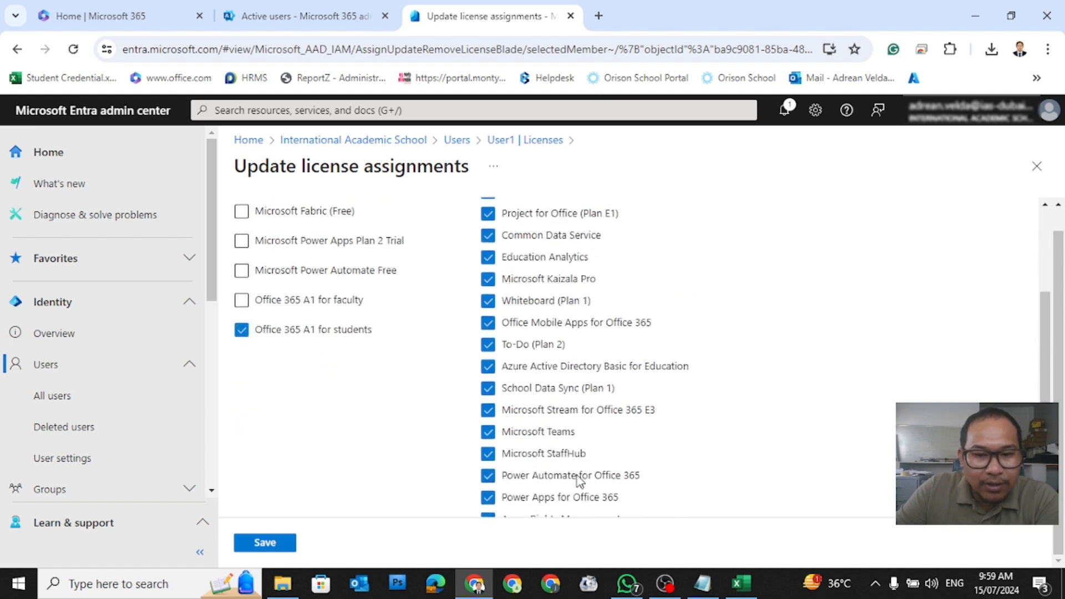
scroll(580, 480, up, 6)
scroll(580, 480, down, 4)
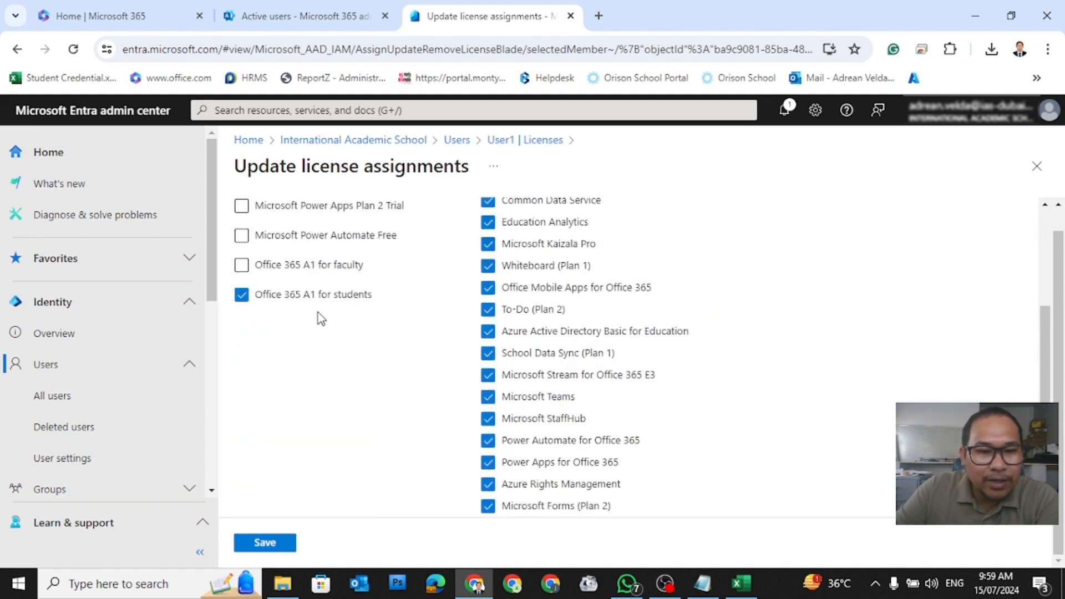
click(264, 544)
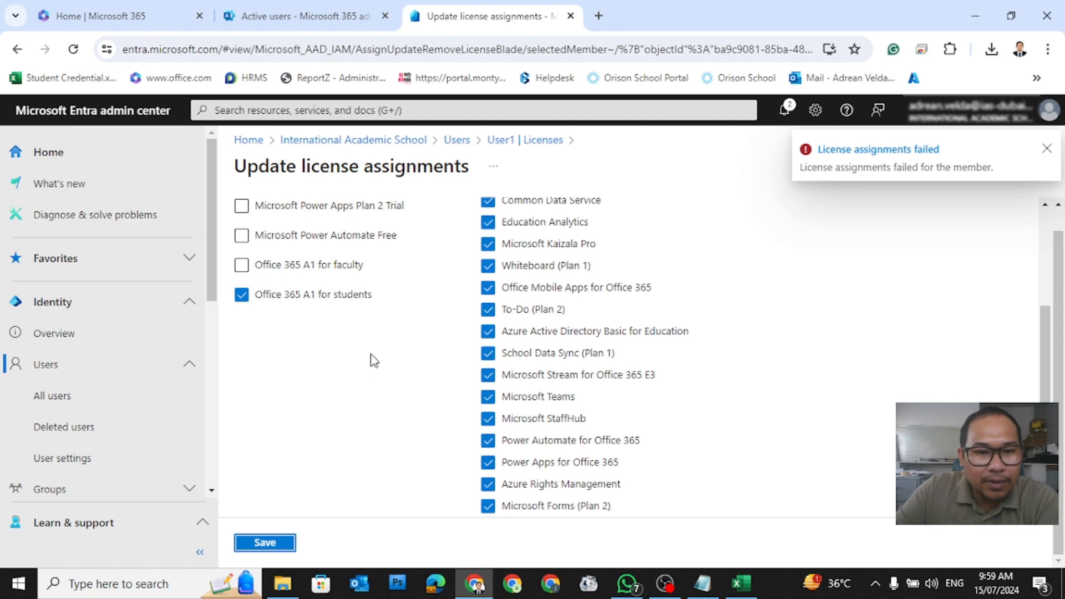
scroll(373, 360, up, 3)
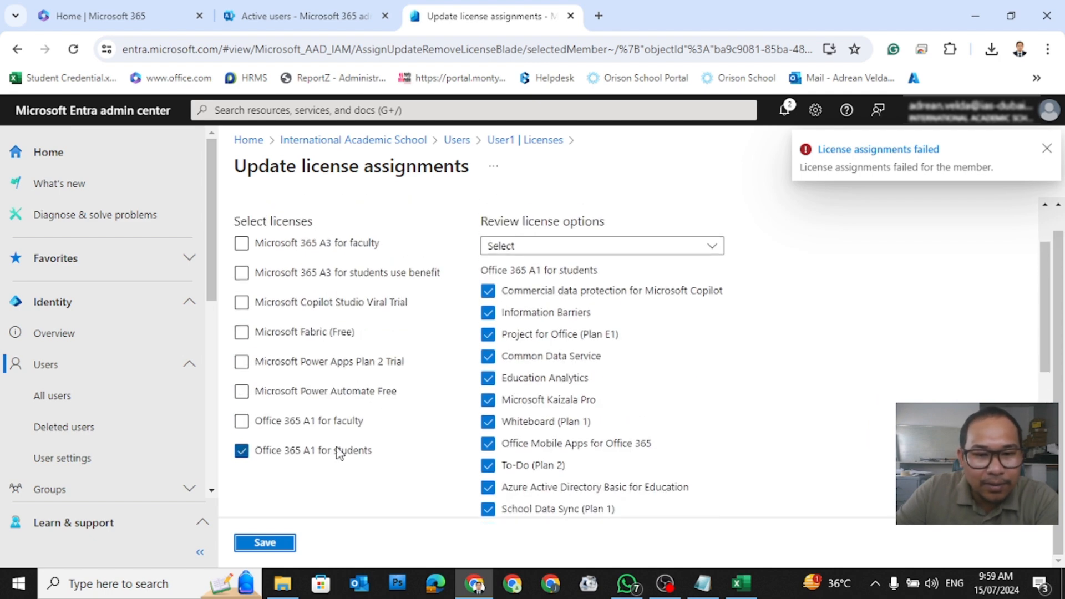
scroll(340, 449, down, 6)
scroll(342, 451, up, 8)
scroll(343, 451, down, 3)
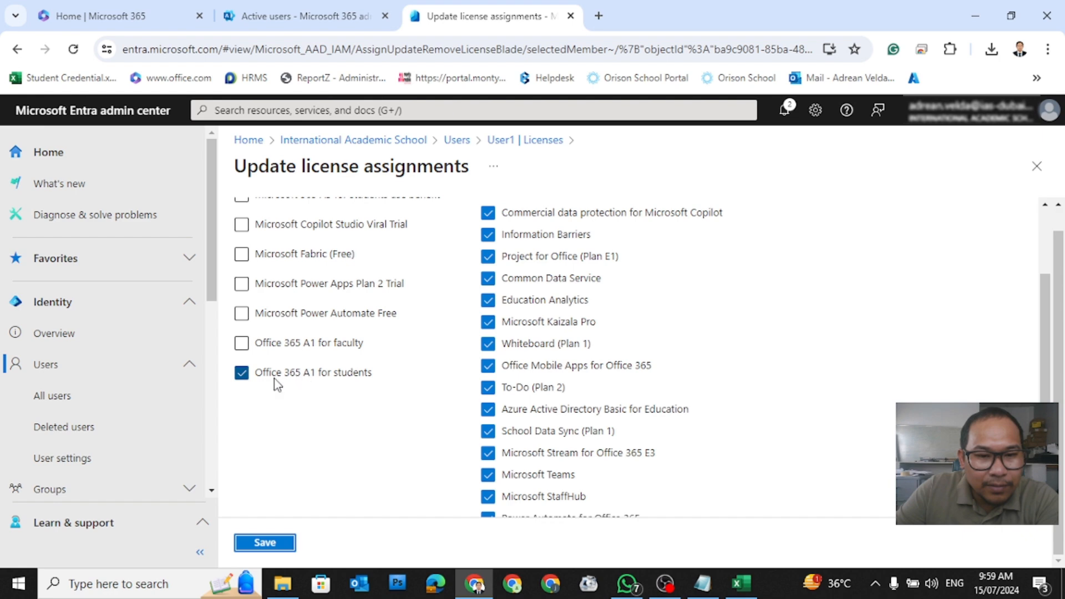
scroll(309, 435, up, 3)
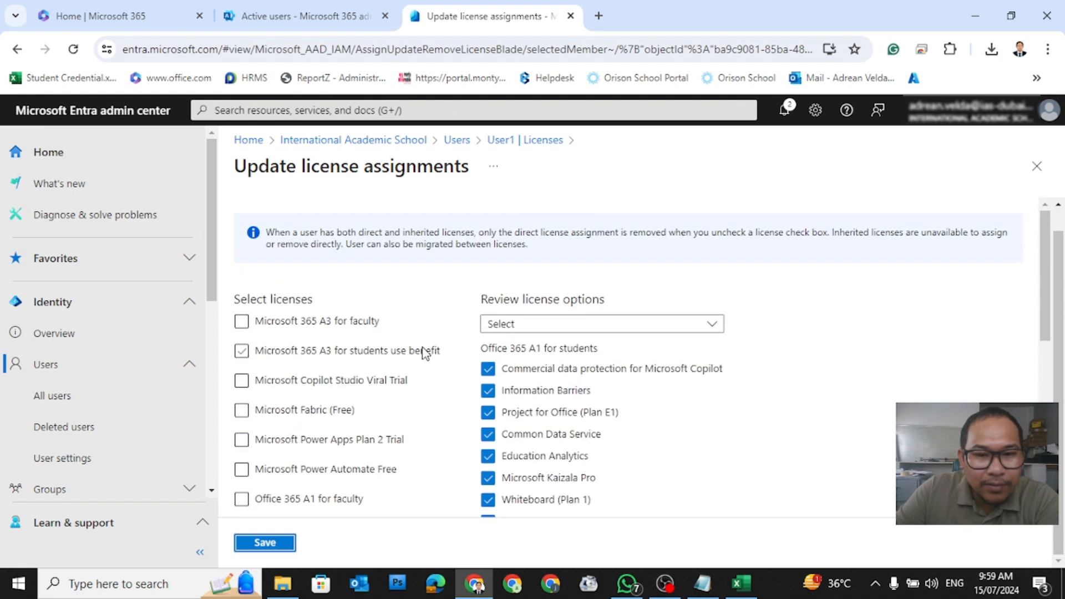
click(511, 327)
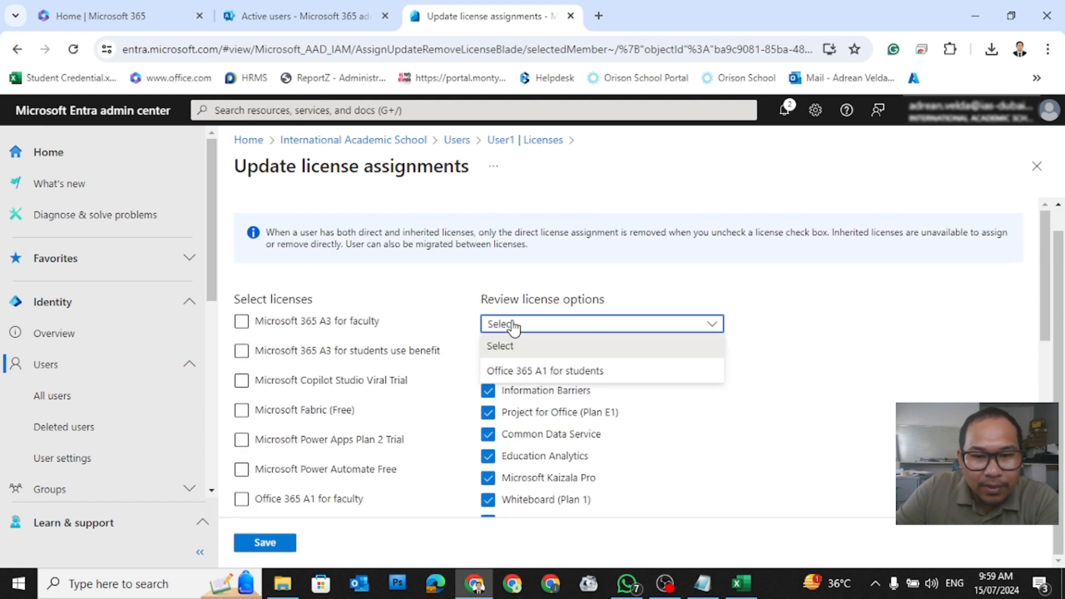
click(529, 380)
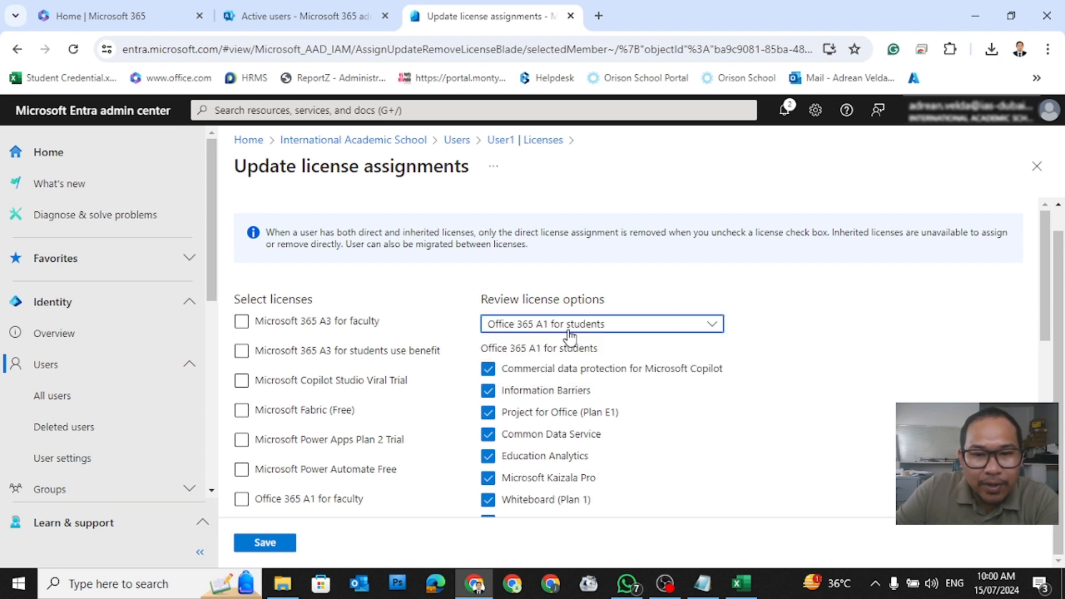
scroll(389, 468, down, 3)
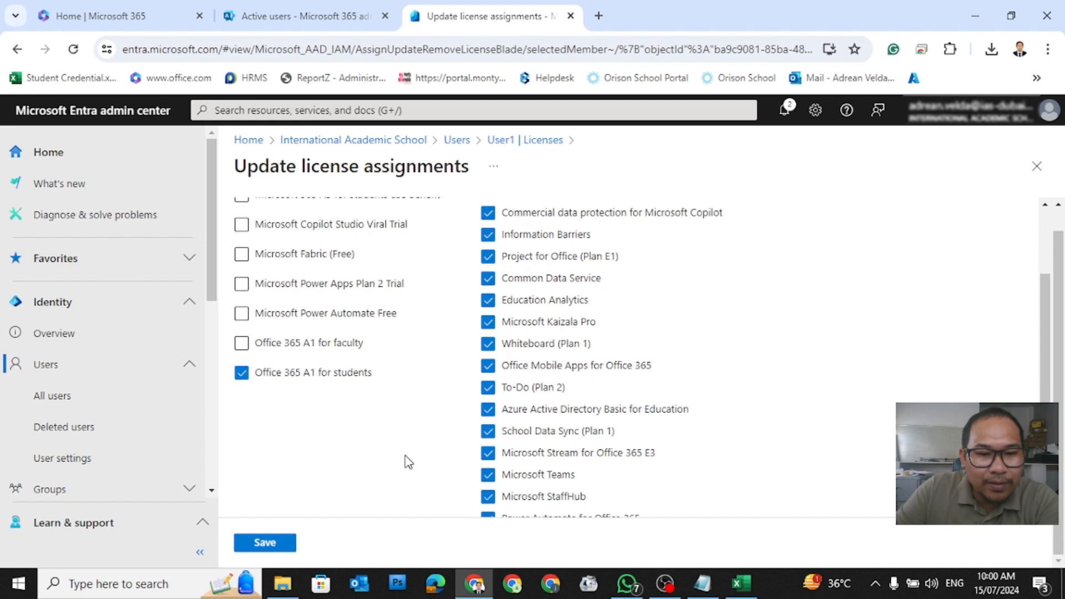
click(266, 544)
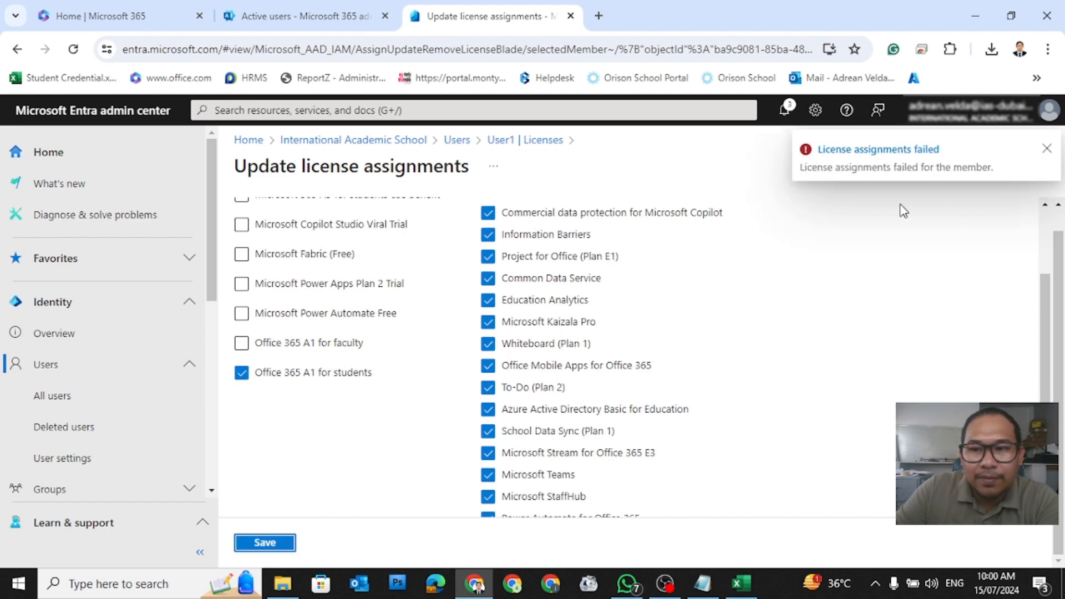
scroll(693, 349, up, 3)
click(649, 333)
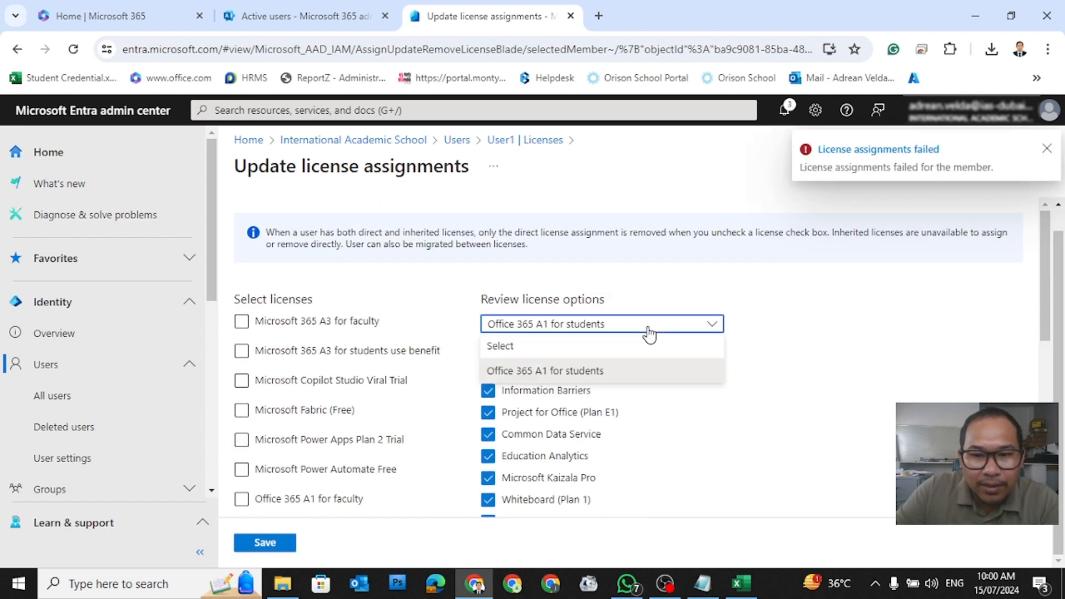
click(649, 333)
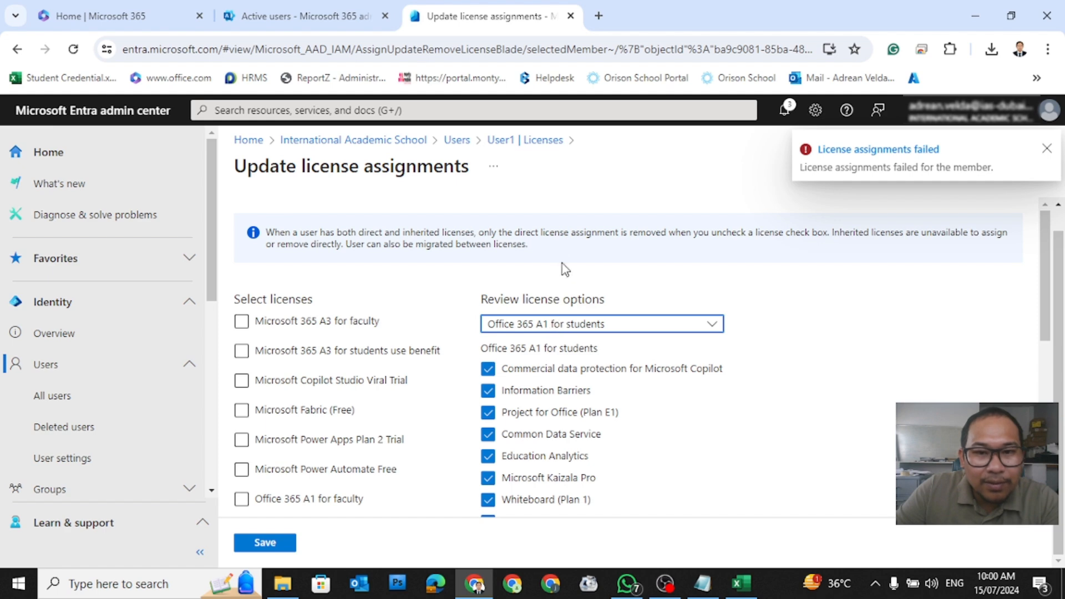
scroll(441, 376, down, 3)
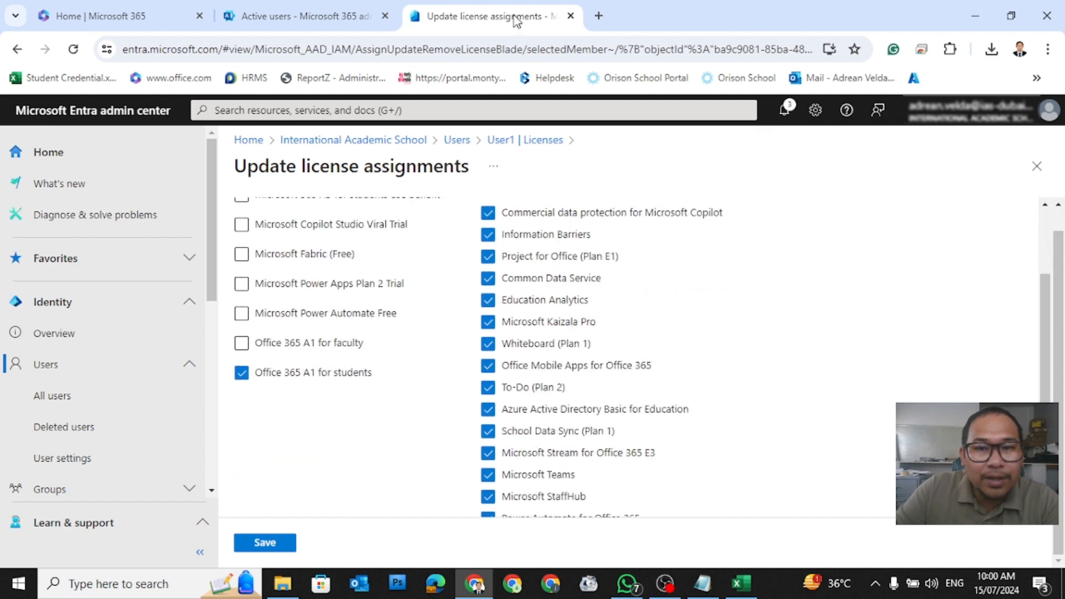
Step: Search Active users for 'user' and open User1's account details
click(299, 16)
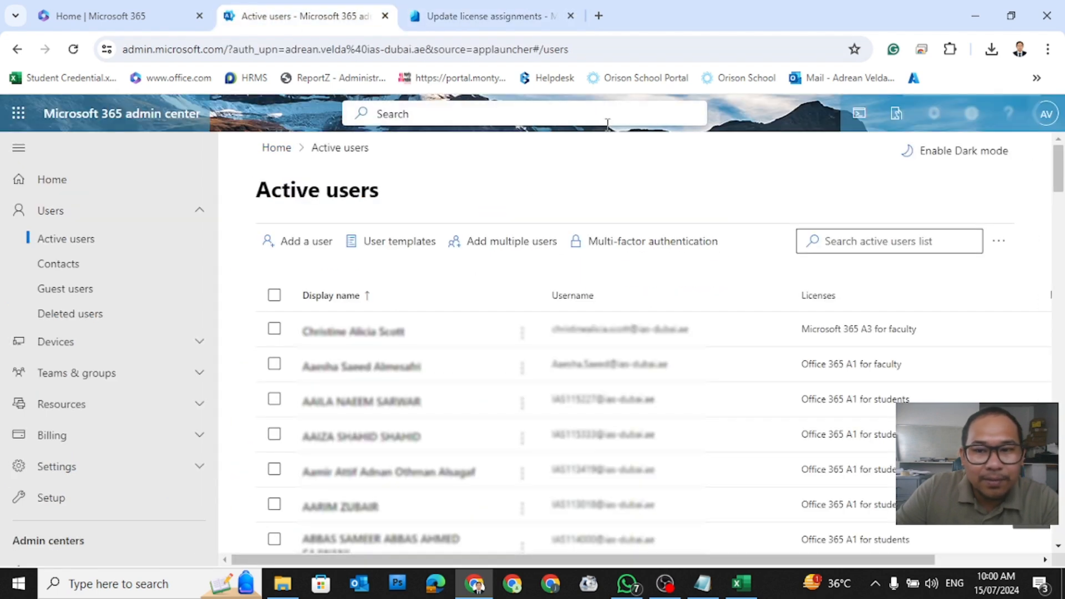
click(505, 17)
click(330, 16)
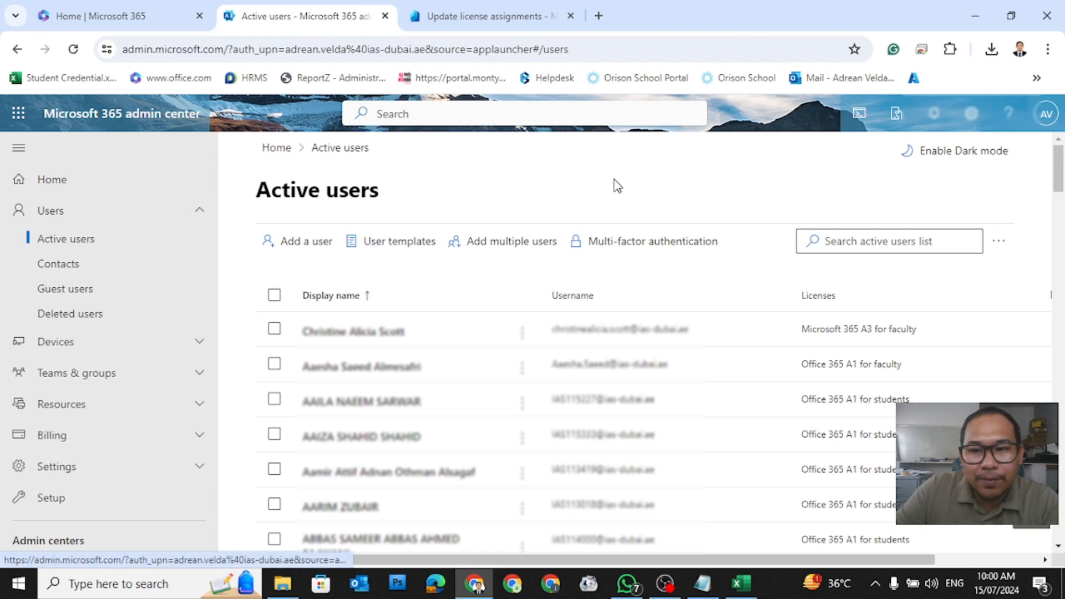
click(869, 244)
text(user)
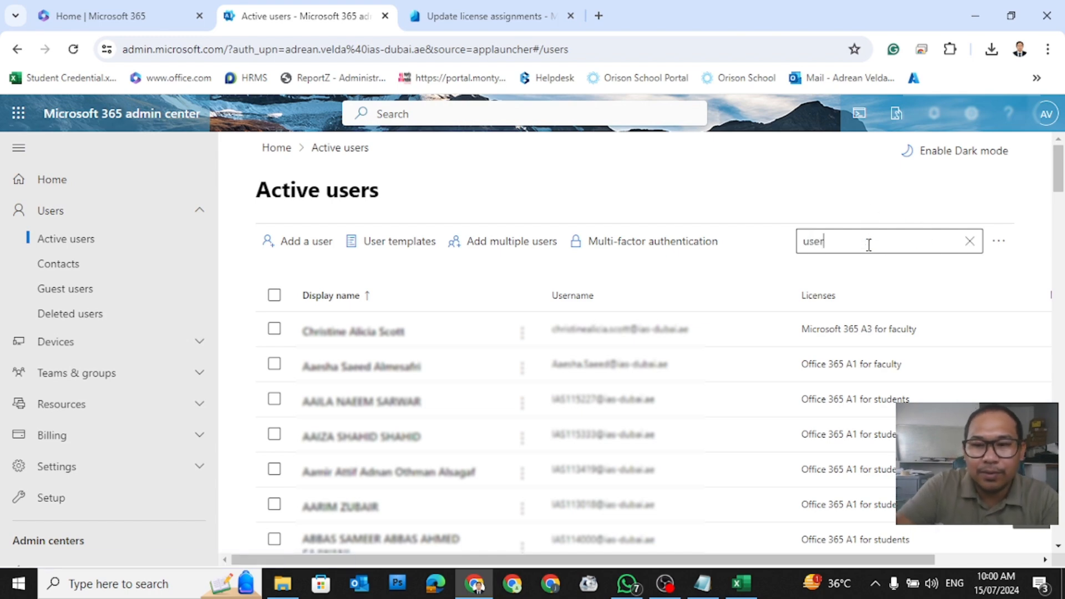
text(1)
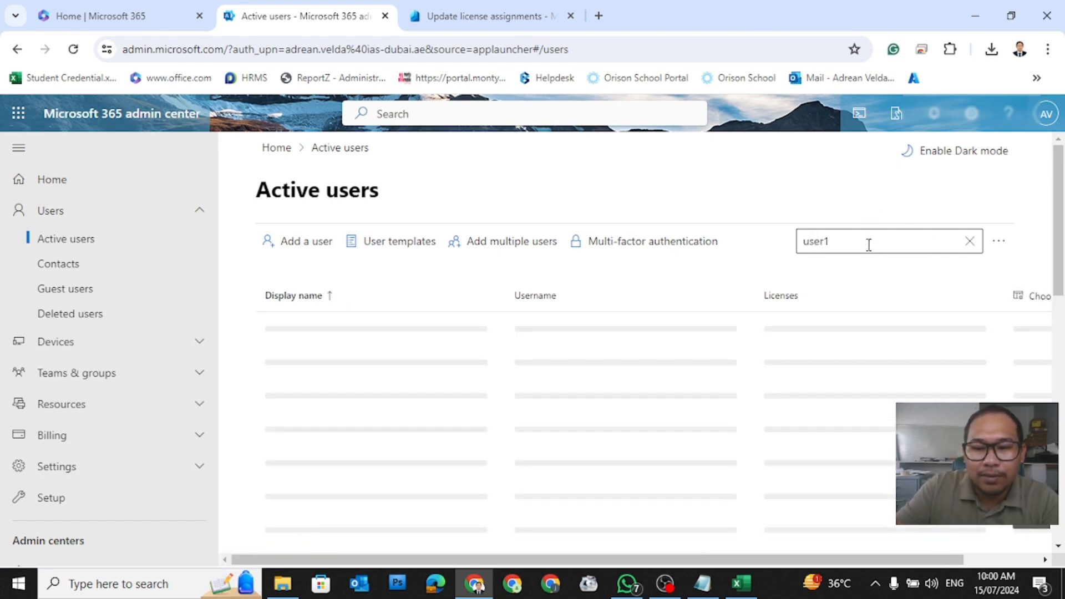
key(BackSpace)
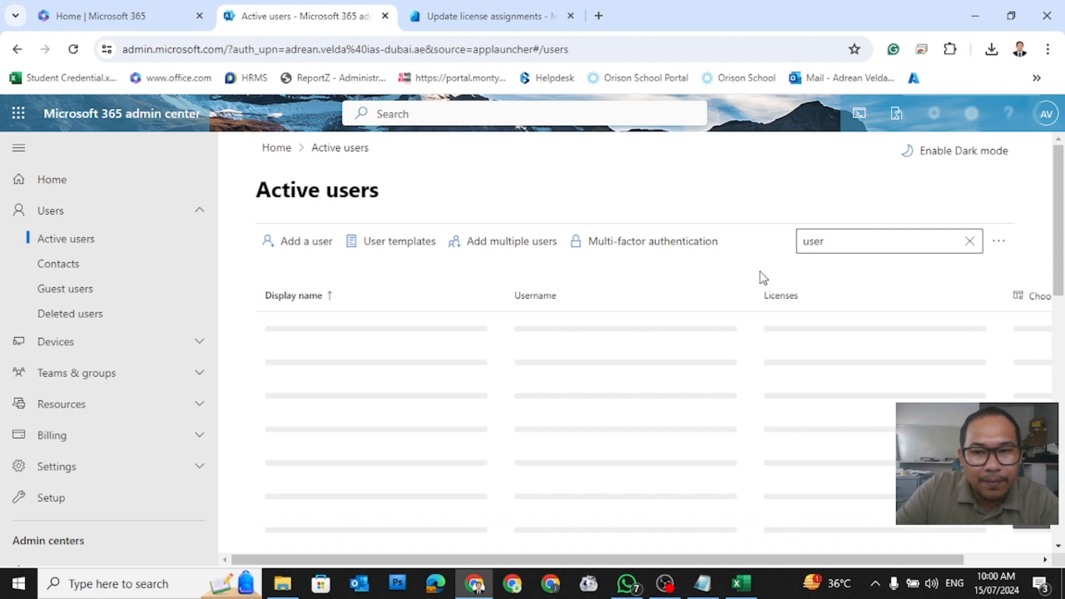
scroll(468, 338, down, 3)
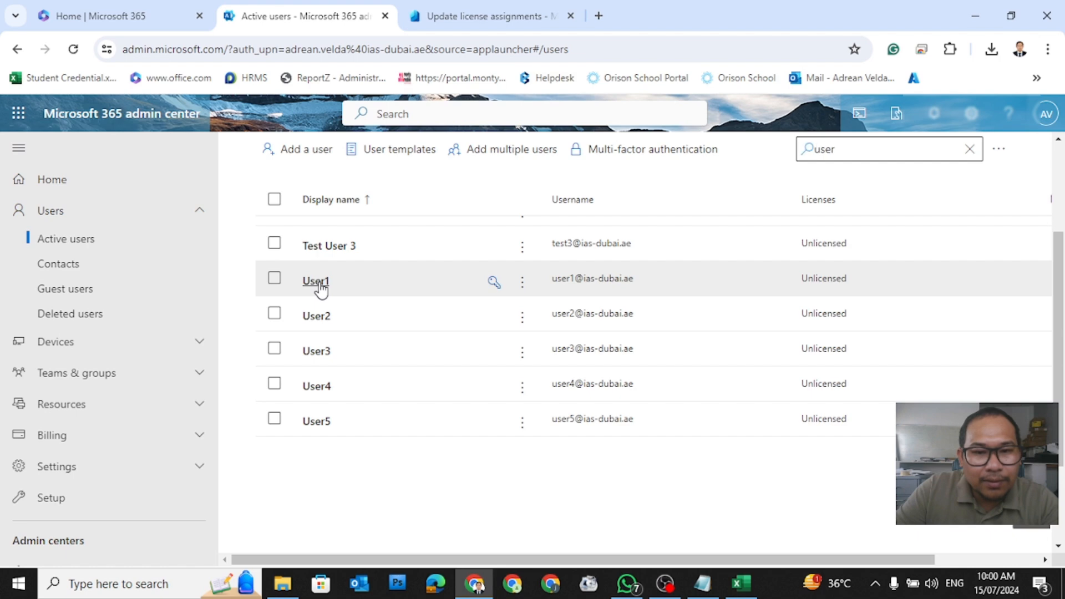
click(317, 282)
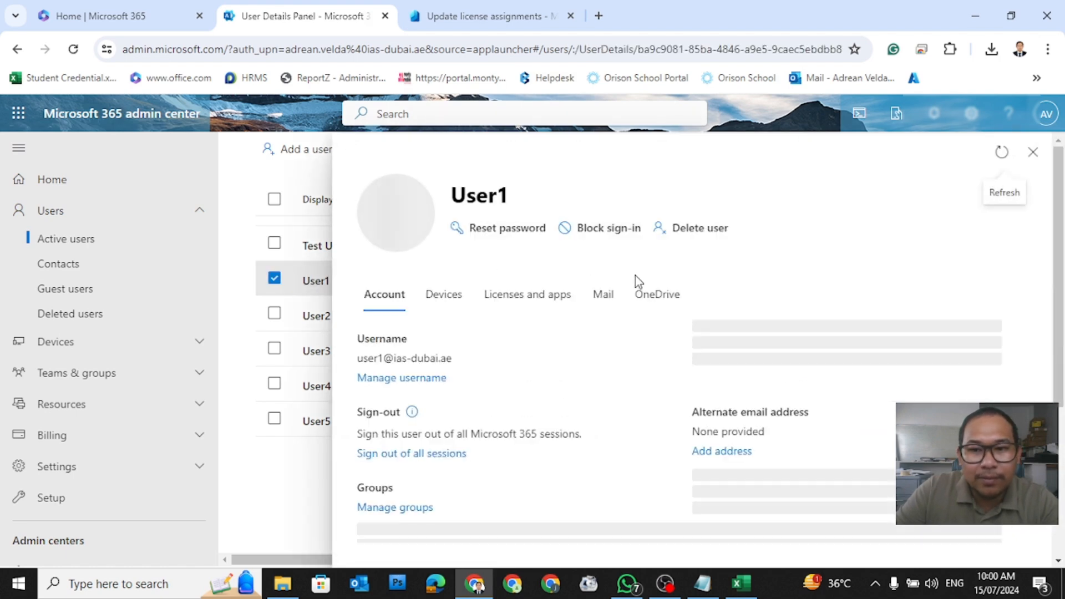
Step: Tick Office 365 A1 for students under Licenses and apps and save the changes
click(520, 298)
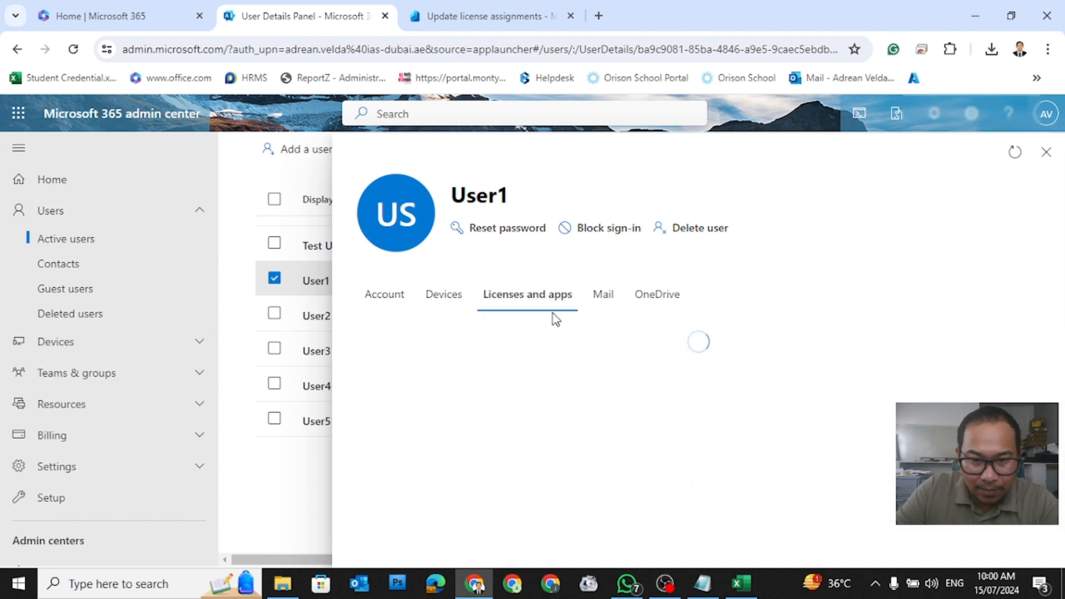
scroll(558, 384, down, 4)
scroll(558, 383, down, 3)
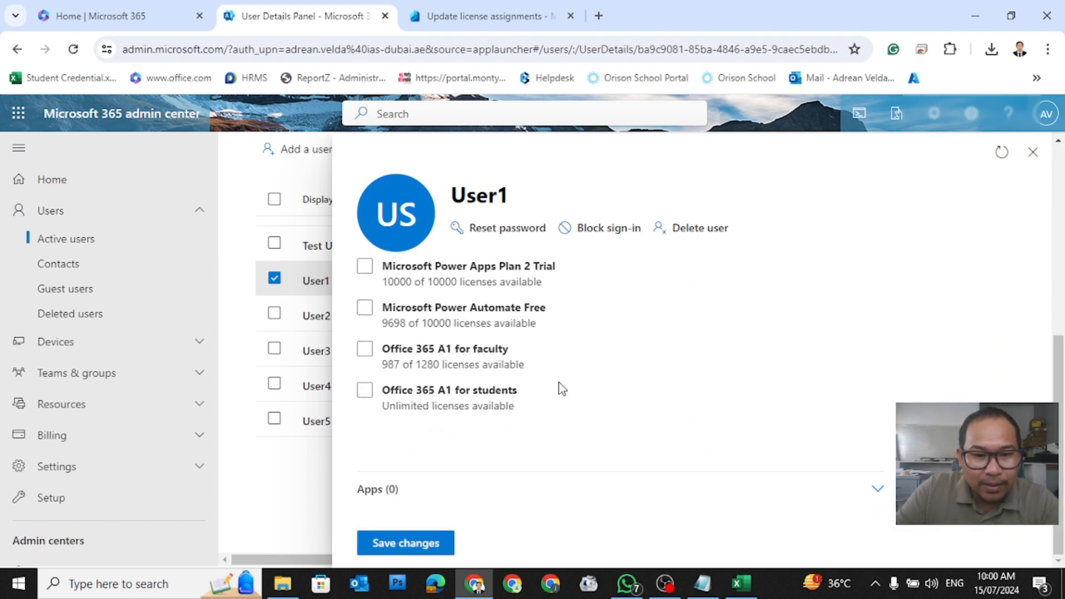
scroll(559, 379, up, 3)
scroll(560, 378, down, 3)
click(387, 395)
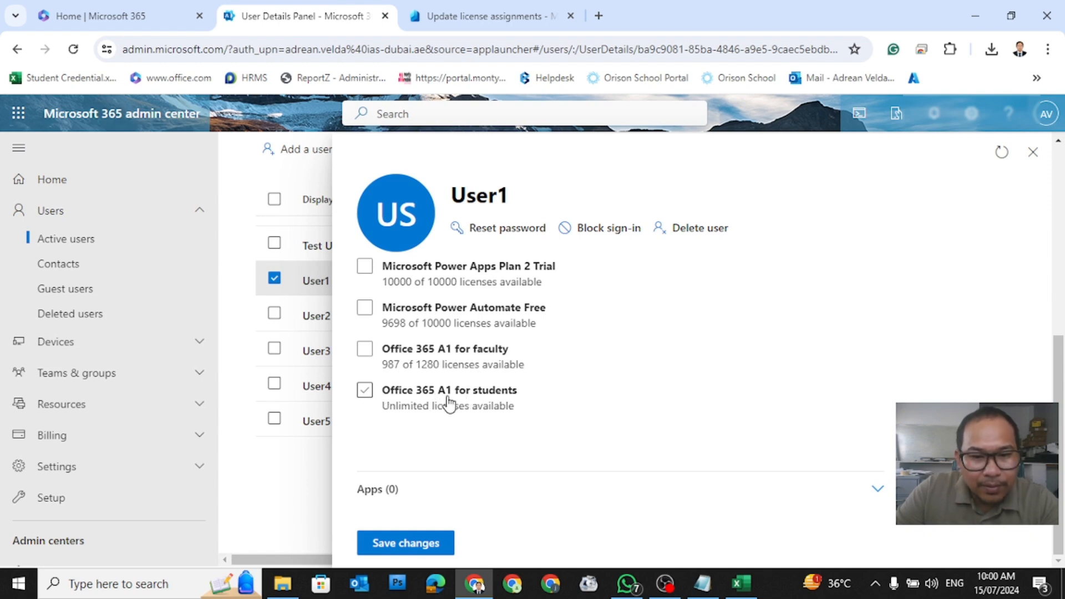
click(368, 402)
click(377, 400)
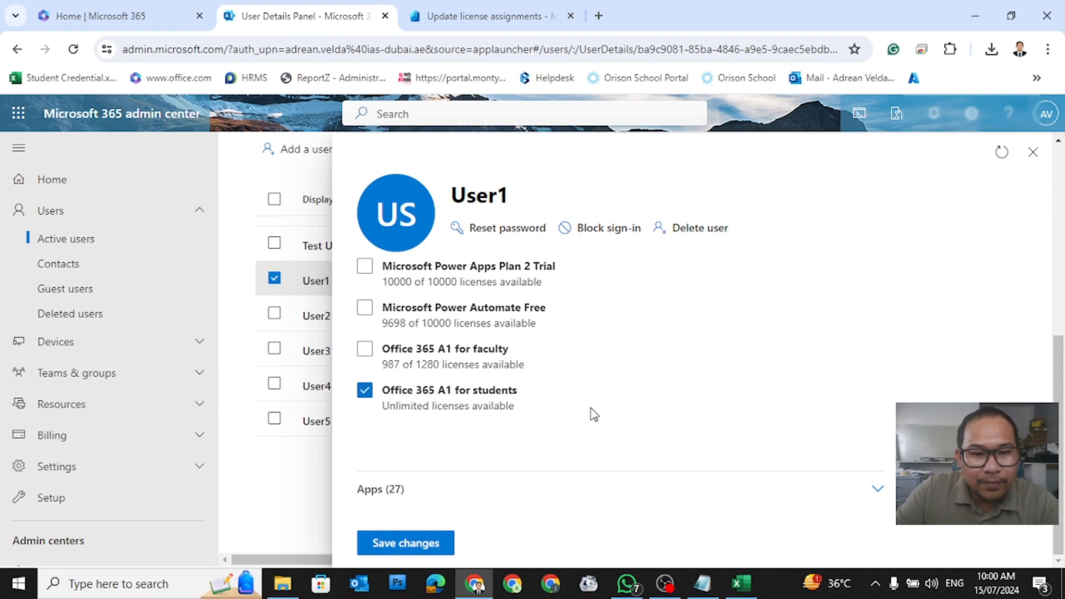
click(405, 547)
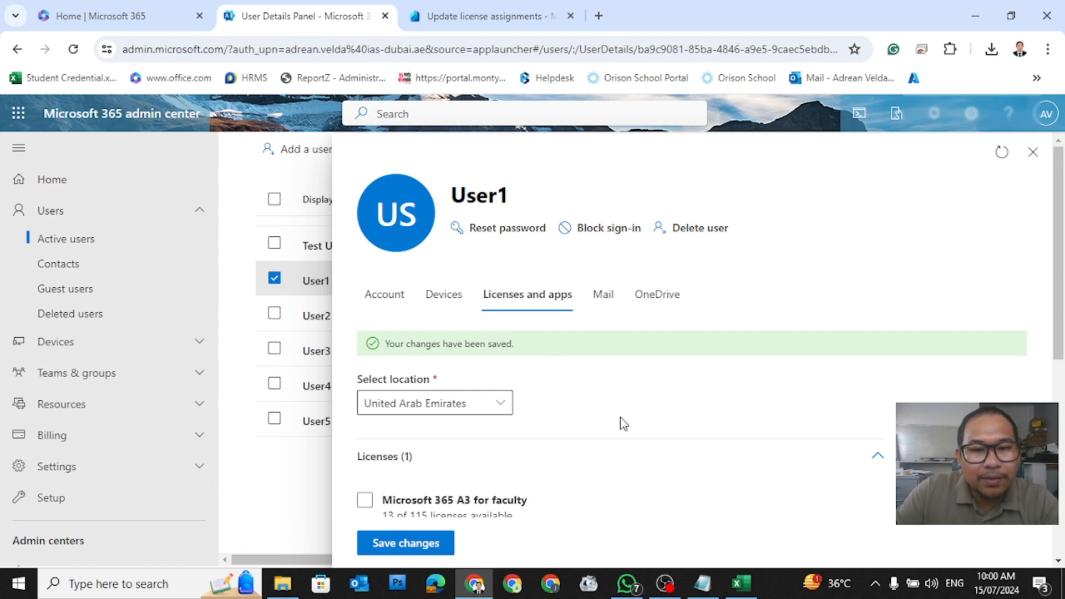
Step: Check the Review license options list on User1's assignment page, then return to All users
click(470, 16)
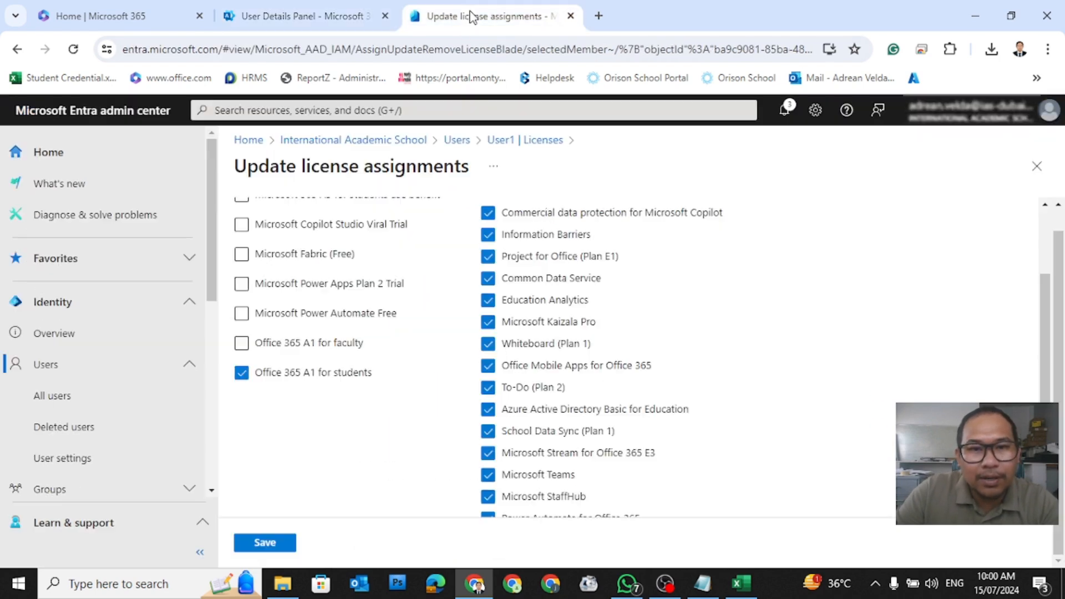
scroll(602, 354, up, 3)
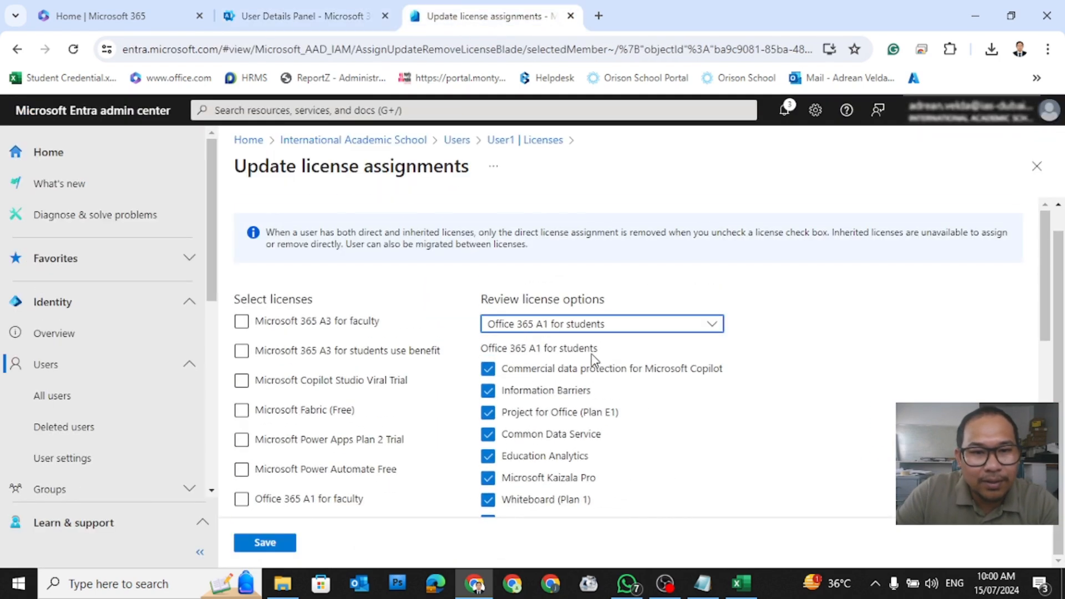
click(563, 325)
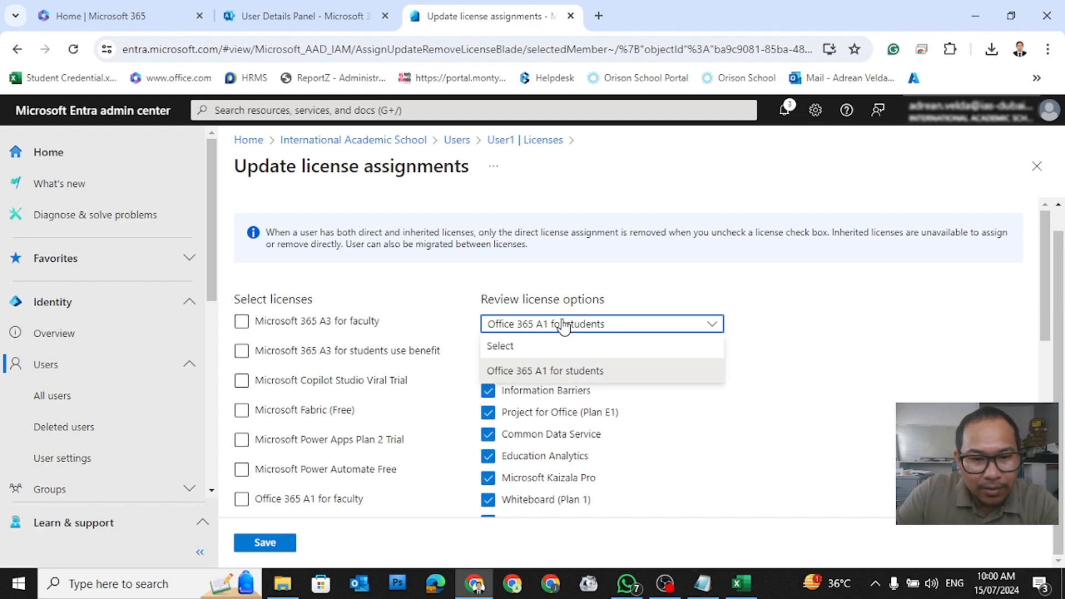
scroll(415, 372, down, 1)
double_click(593, 246)
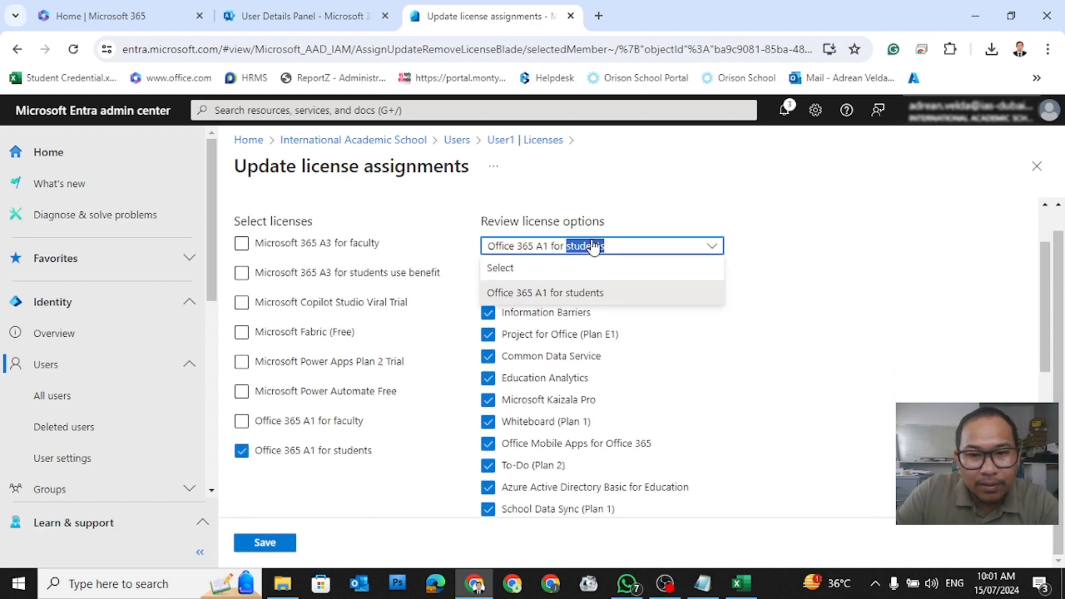
scroll(735, 459, down, 5)
scroll(713, 425, up, 6)
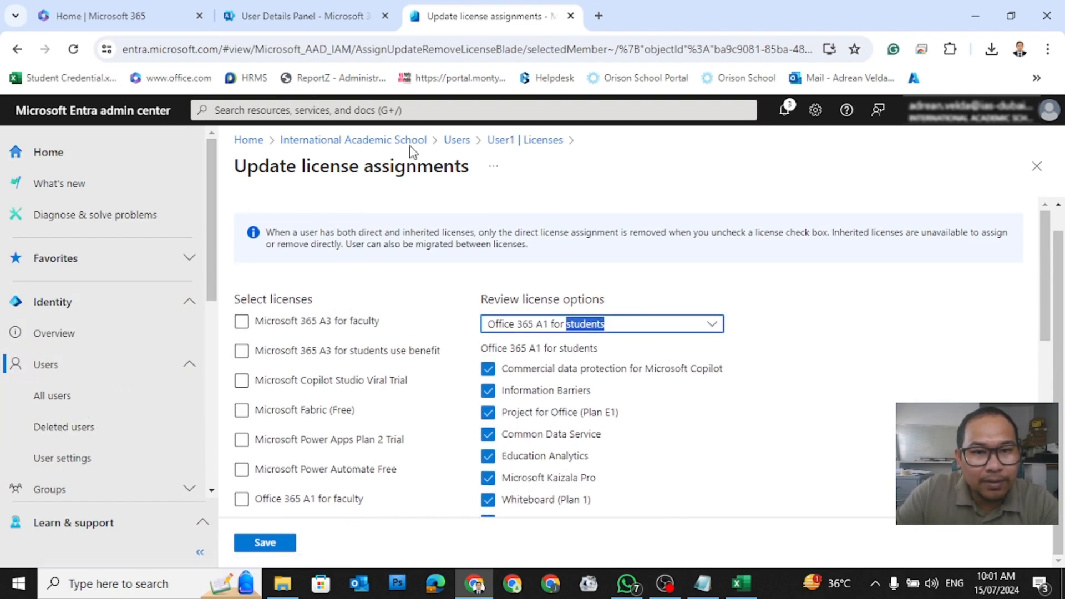
click(457, 141)
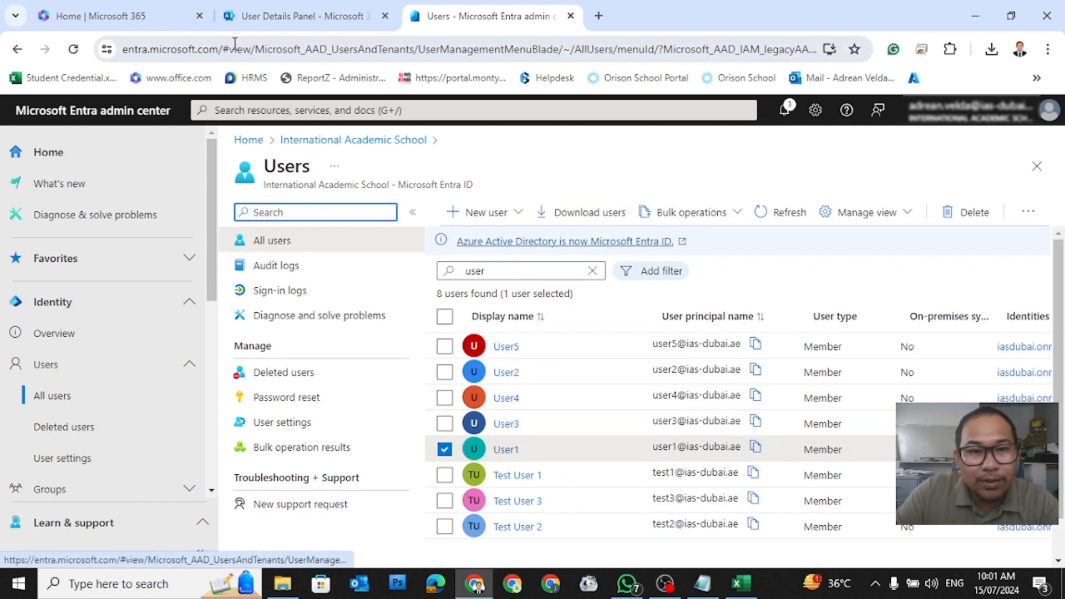
Step: Switch to the Entra users list and open User1's profile
click(286, 16)
scroll(434, 438, down, 3)
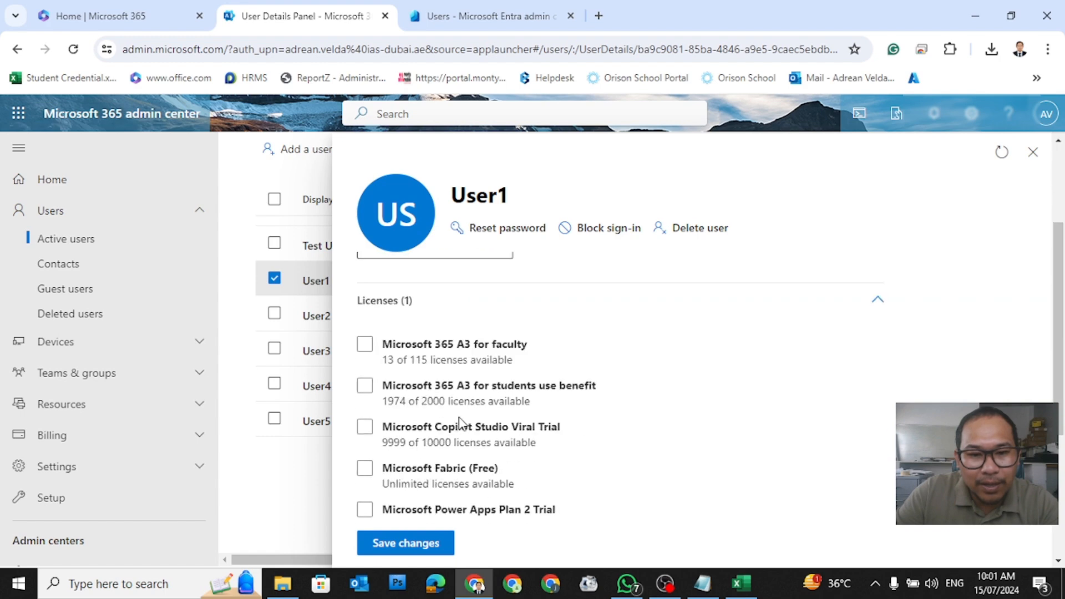
click(506, 17)
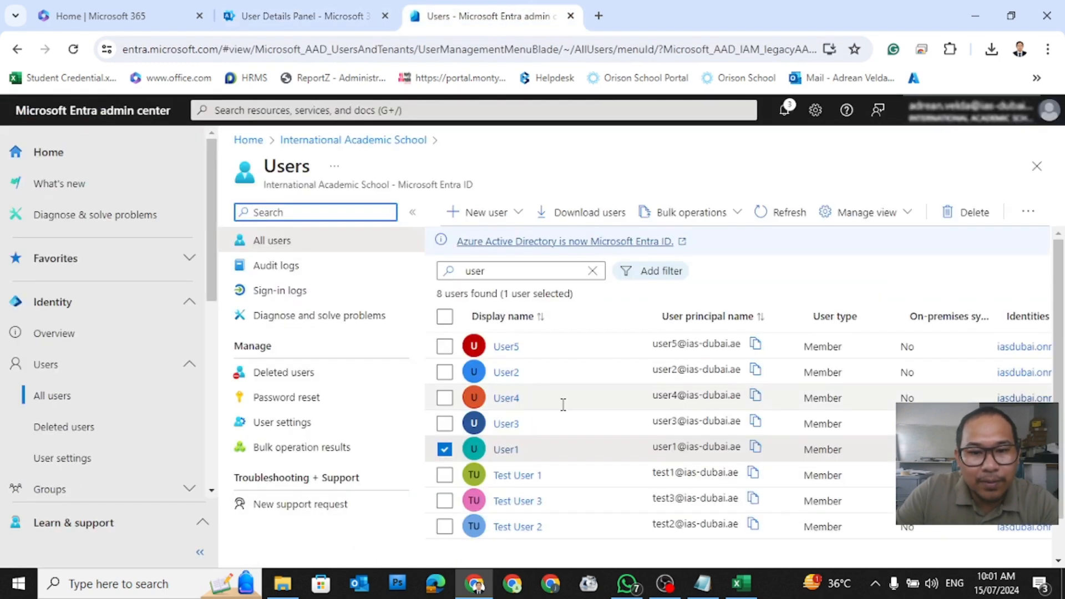
click(511, 452)
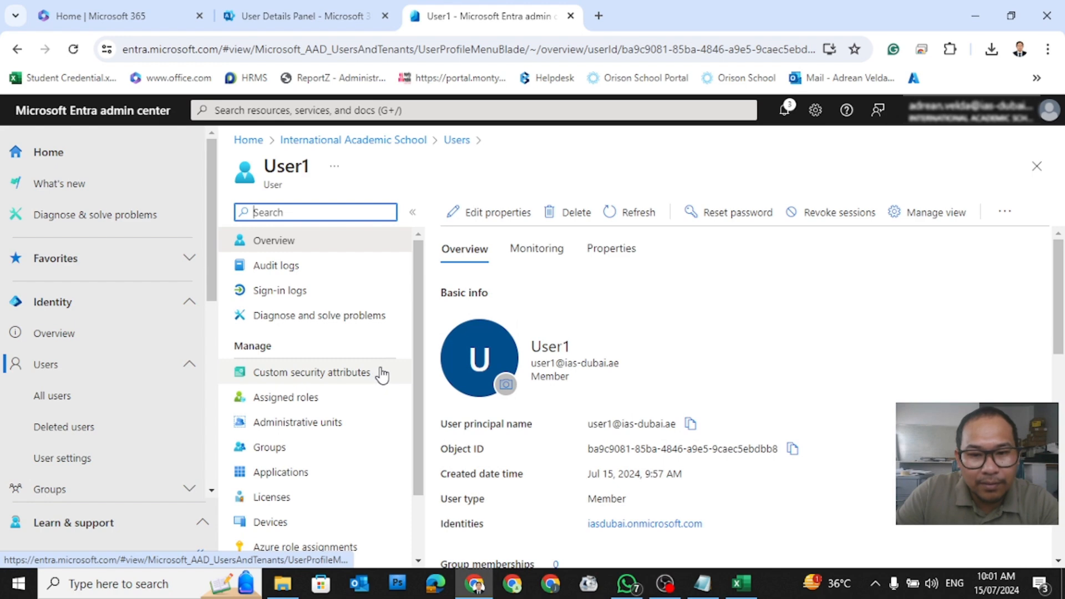
scroll(382, 374, down, 2)
scroll(695, 364, down, 5)
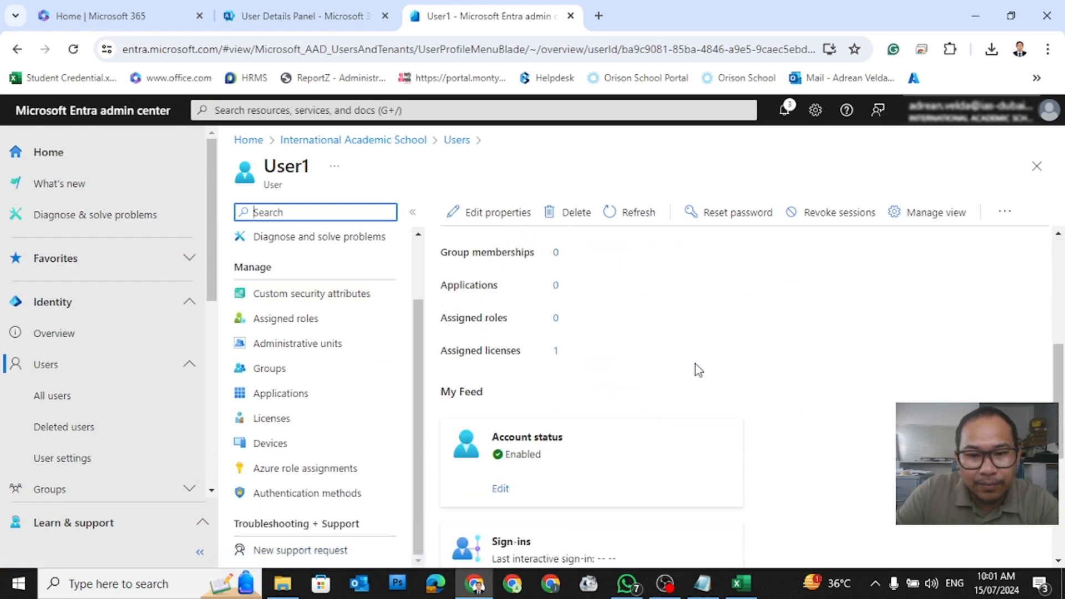
scroll(695, 364, down, 5)
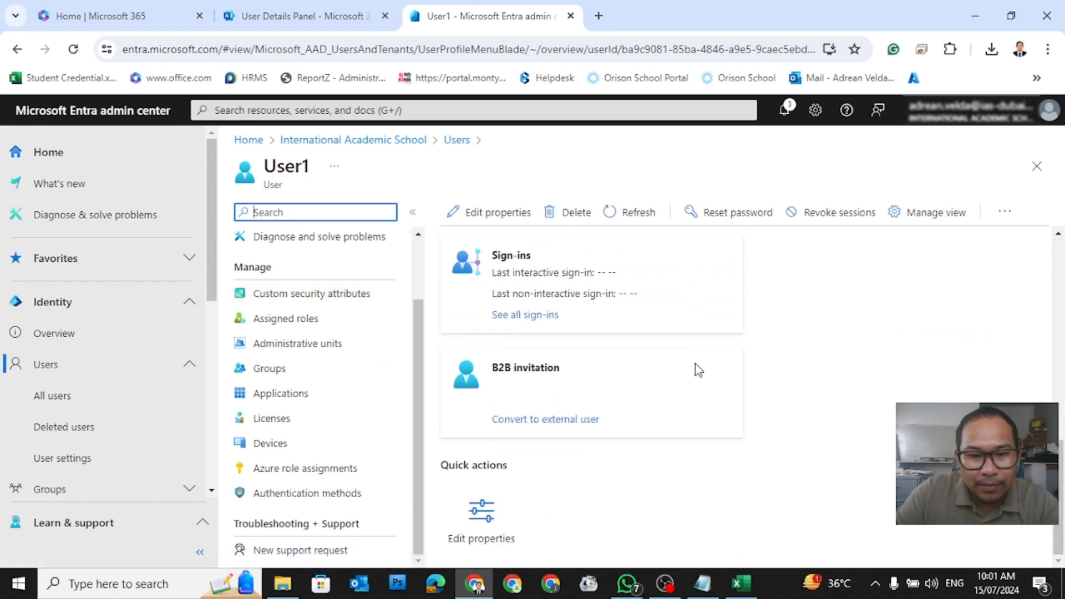
Step: Verify User1's Office 365 A1 for students license against Microsoft 365, then return to the users list
click(289, 420)
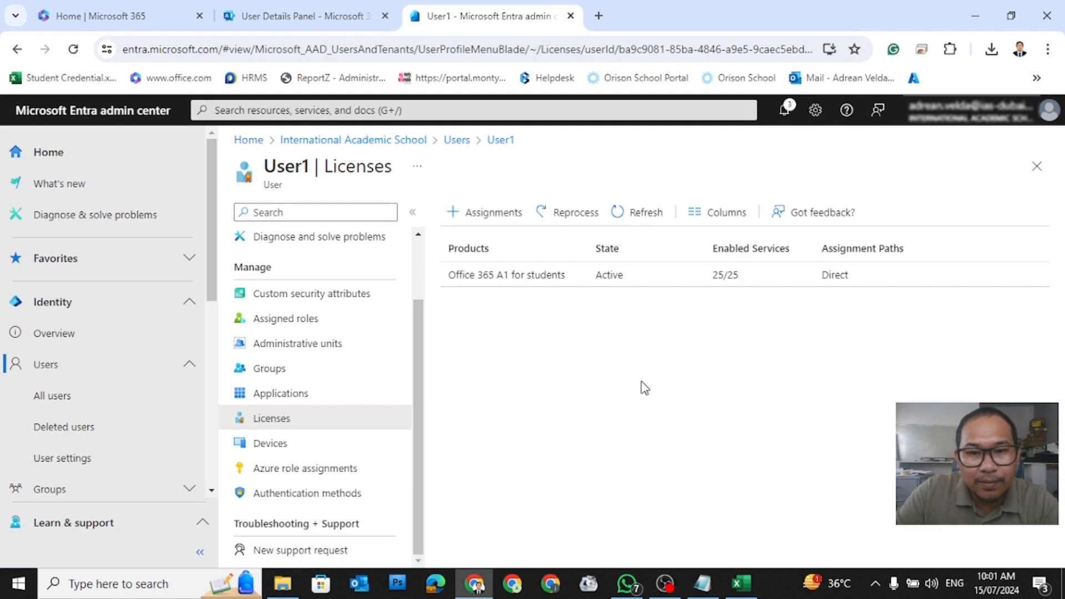
click(280, 17)
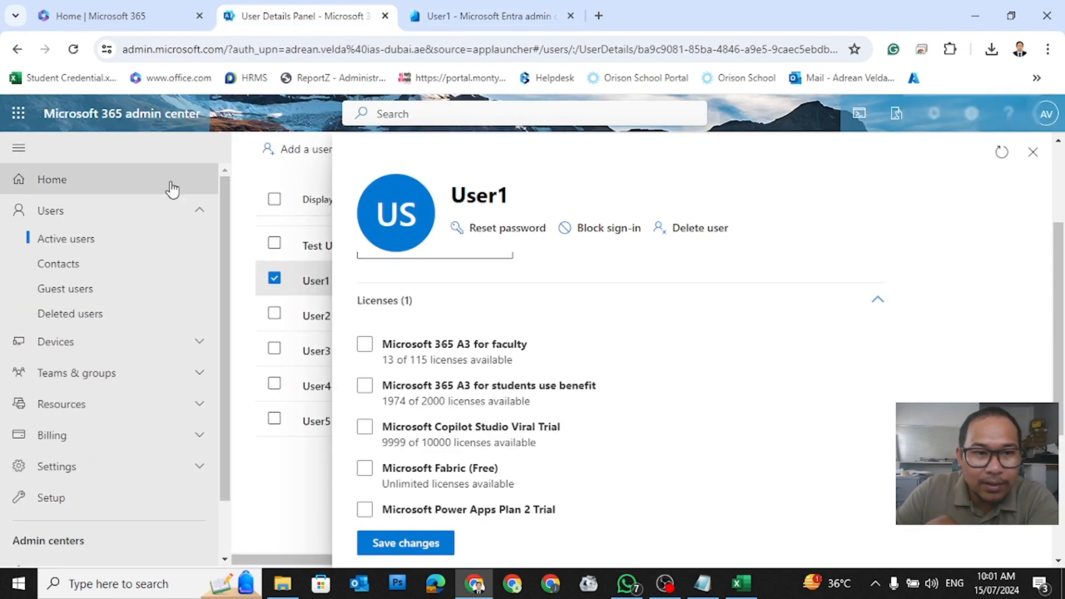
click(521, 16)
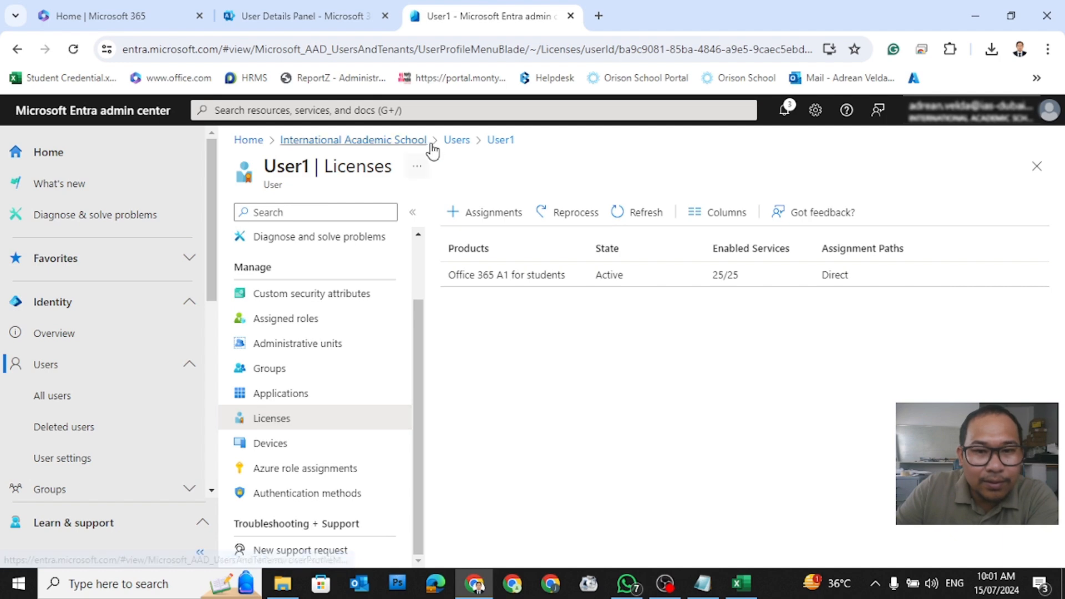
click(457, 145)
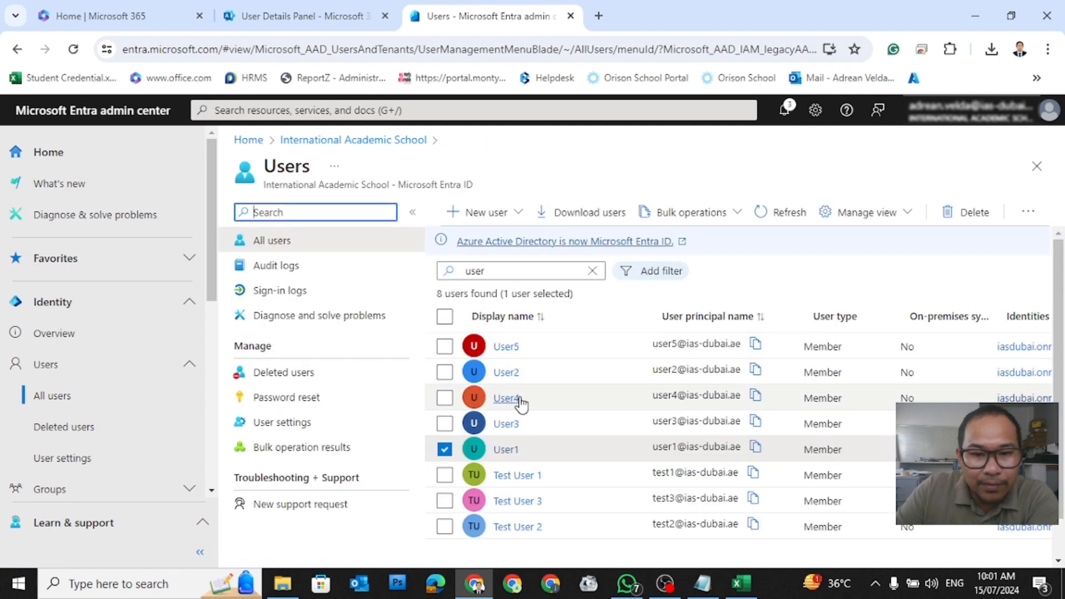
Step: Open User2's Entra license assignments and select Office 365 A1 for students
click(504, 373)
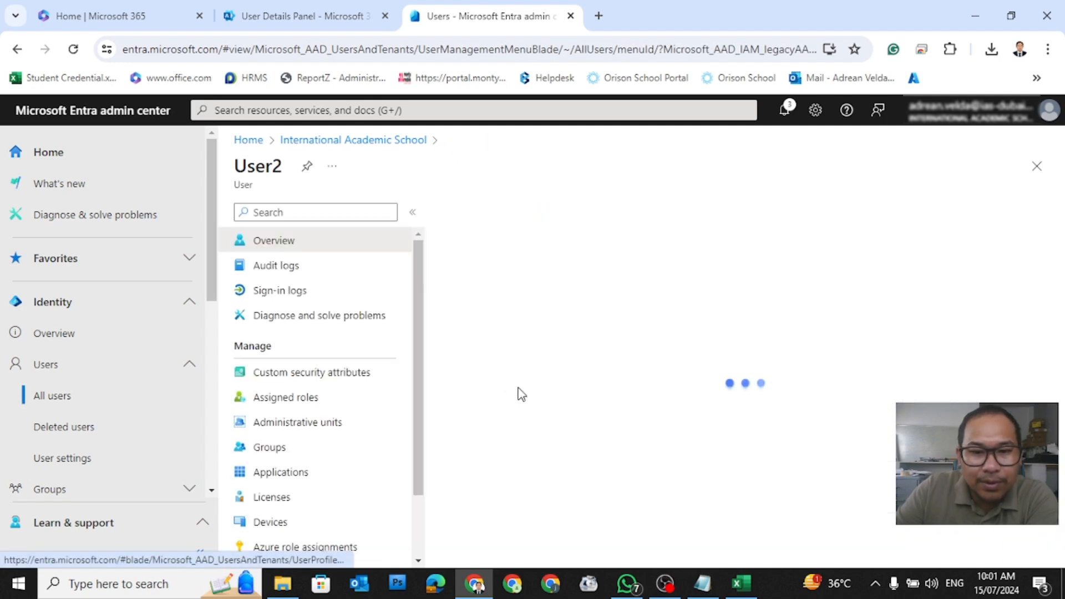
scroll(405, 399, down, 2)
click(273, 418)
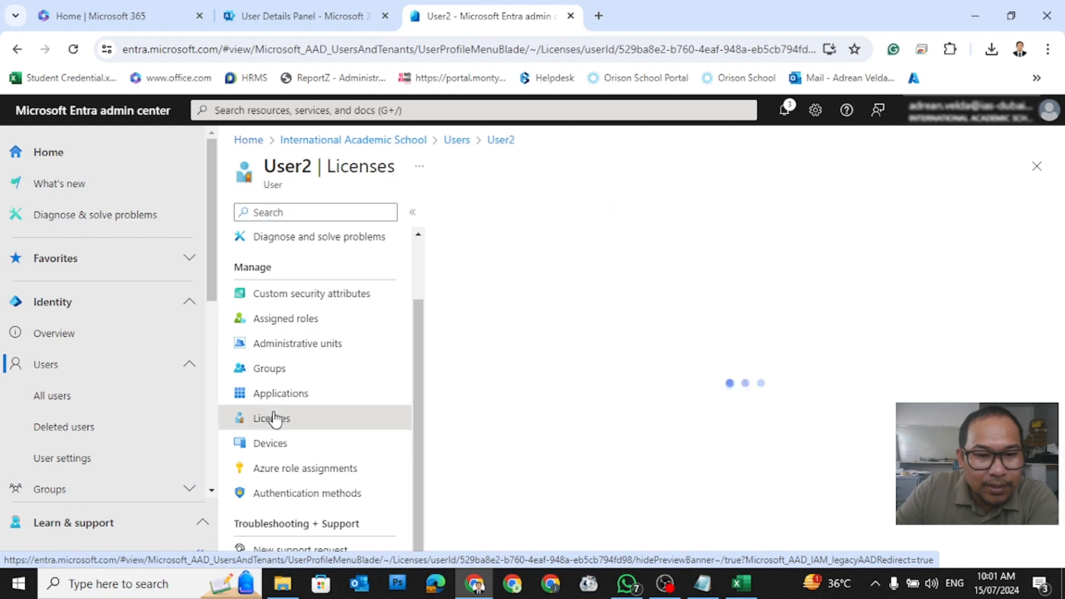
click(492, 215)
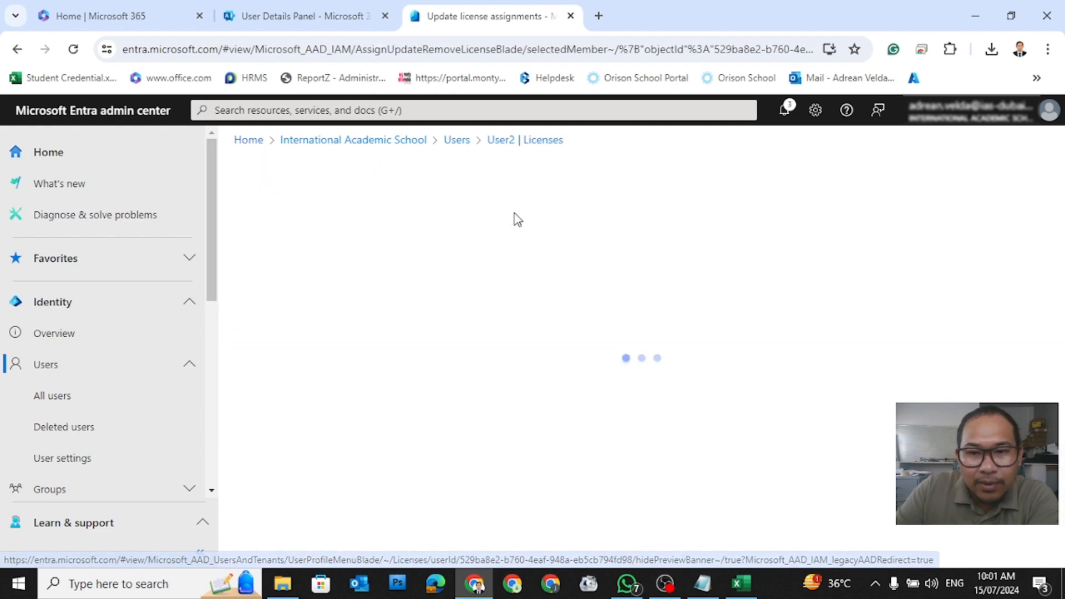
click(544, 348)
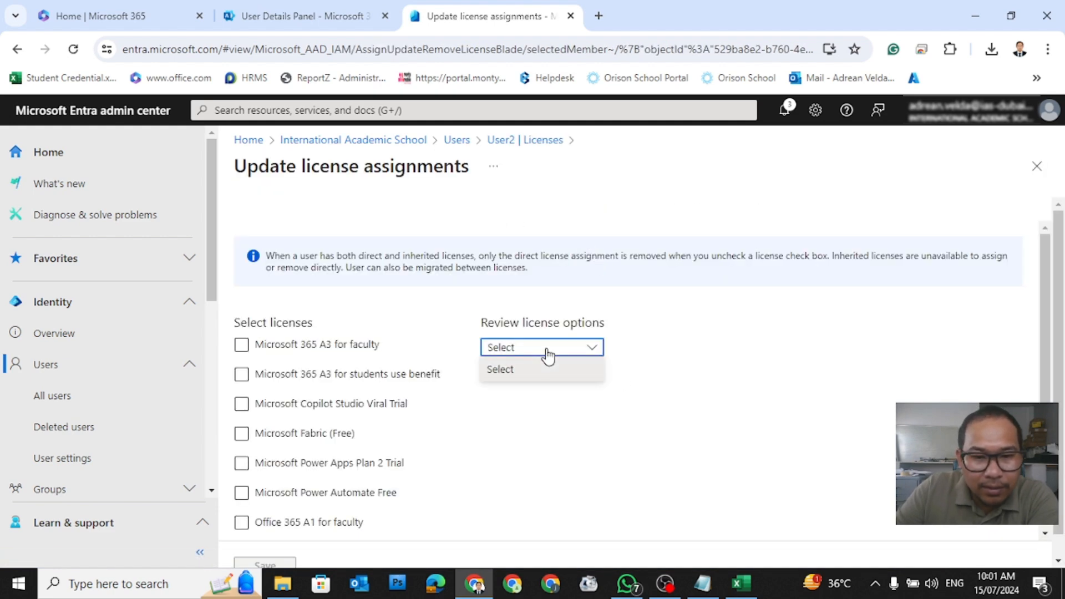
click(545, 358)
scroll(361, 408, down, 1)
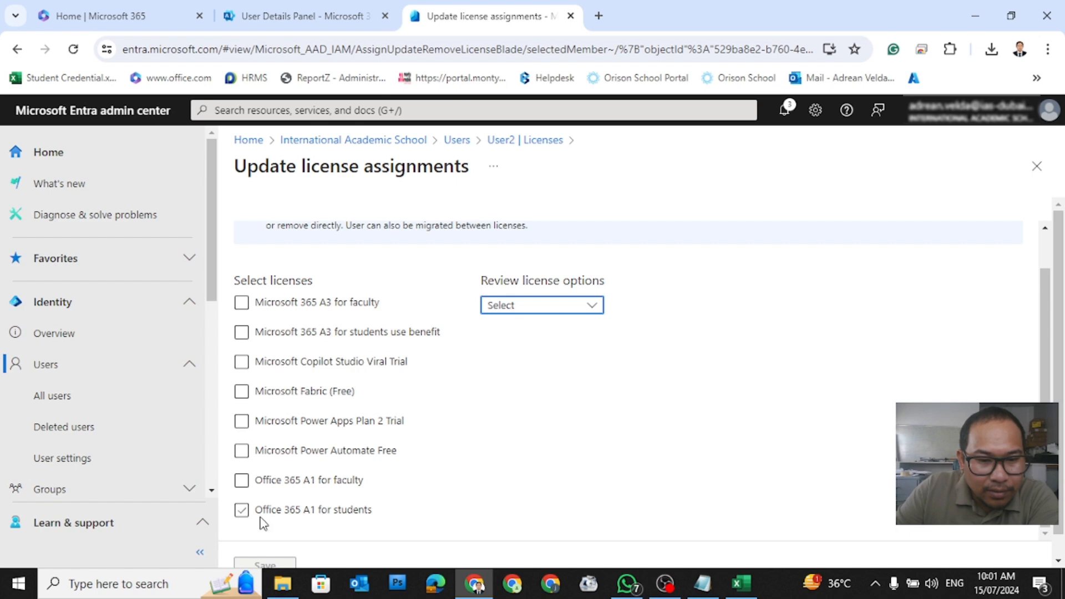
click(241, 511)
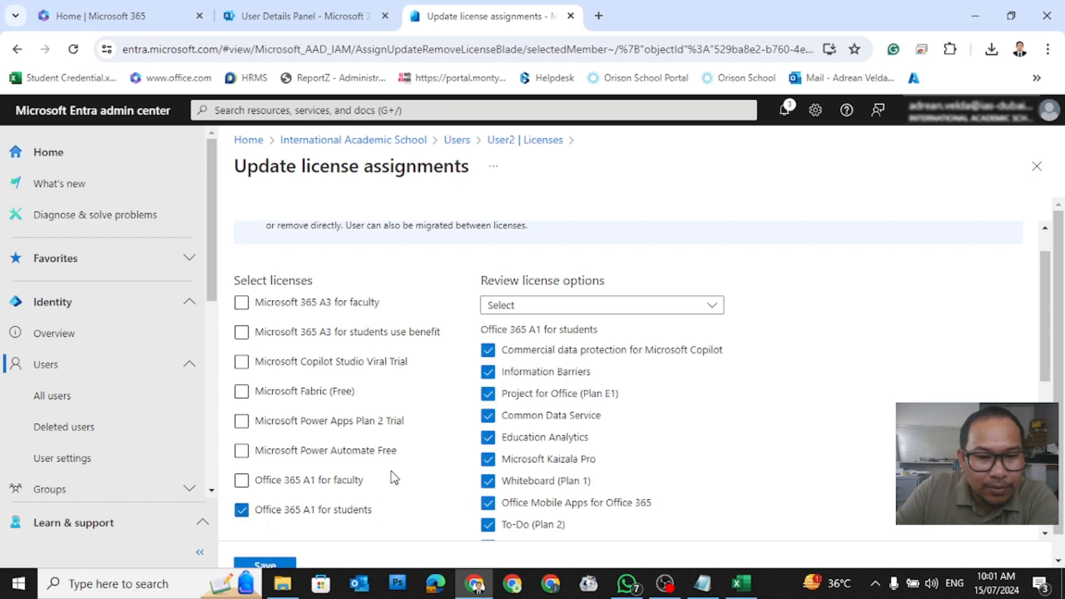
Step: Review the Office 365 A1 for students services and save the assignment, which fails
scroll(466, 425, down, 4)
scroll(470, 408, up, 5)
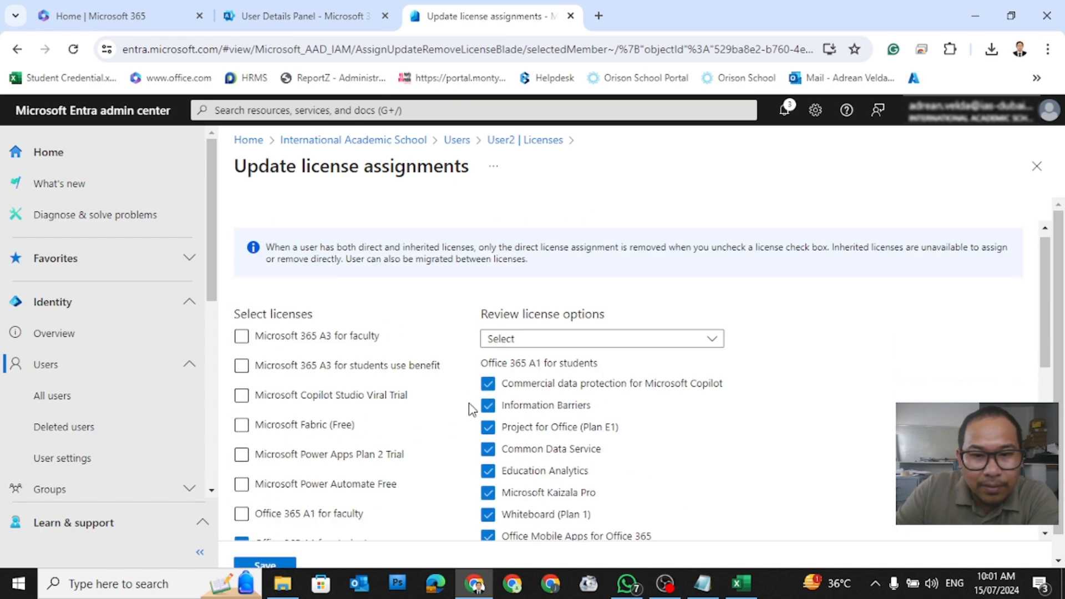
click(516, 339)
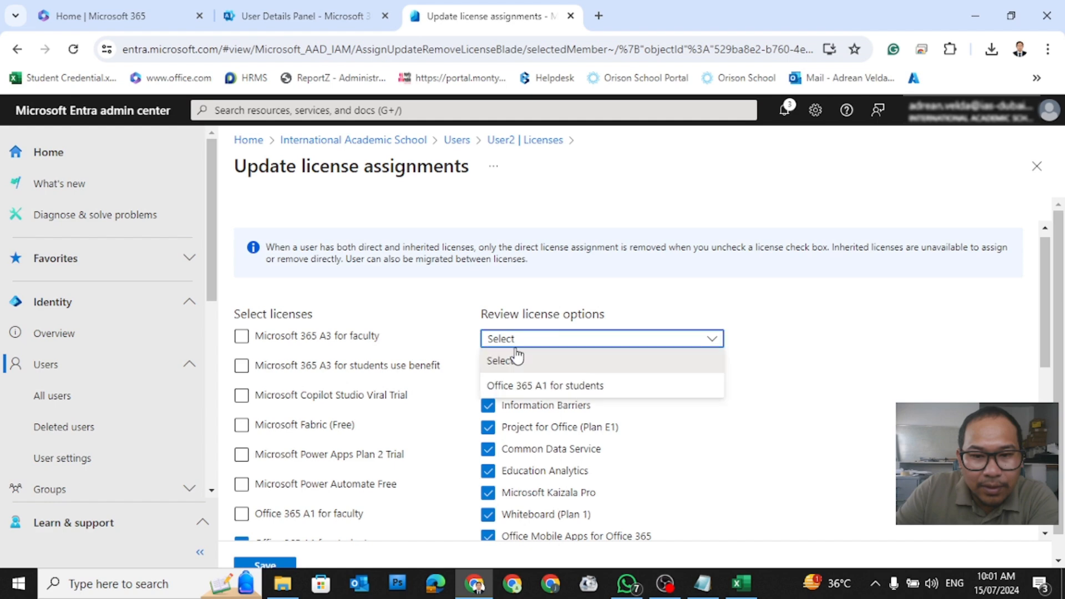
click(521, 385)
scroll(399, 432, down, 4)
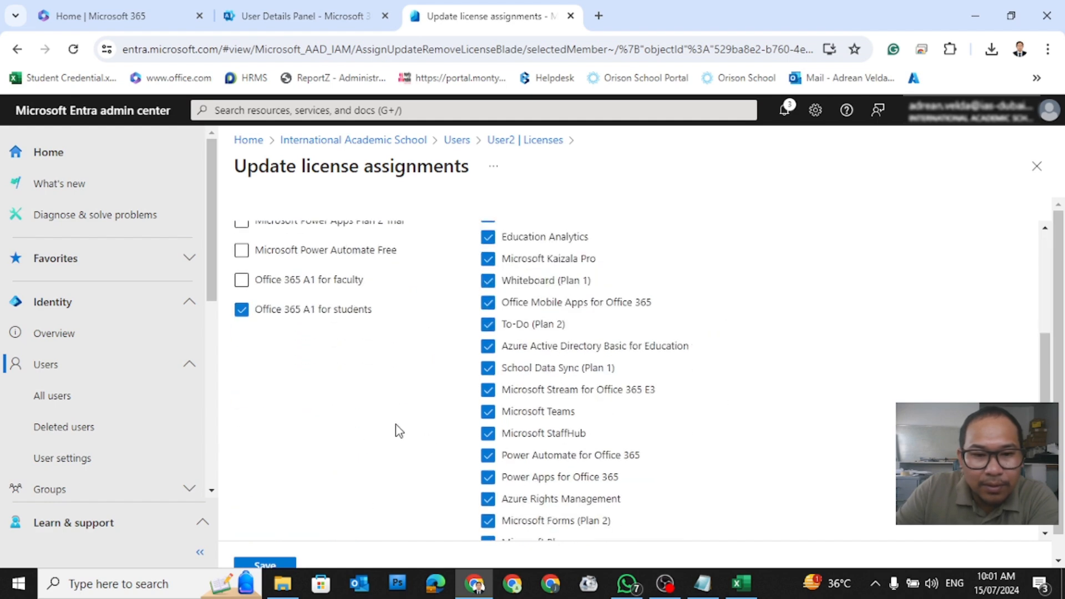
scroll(316, 416, down, 3)
scroll(284, 538, down, 1)
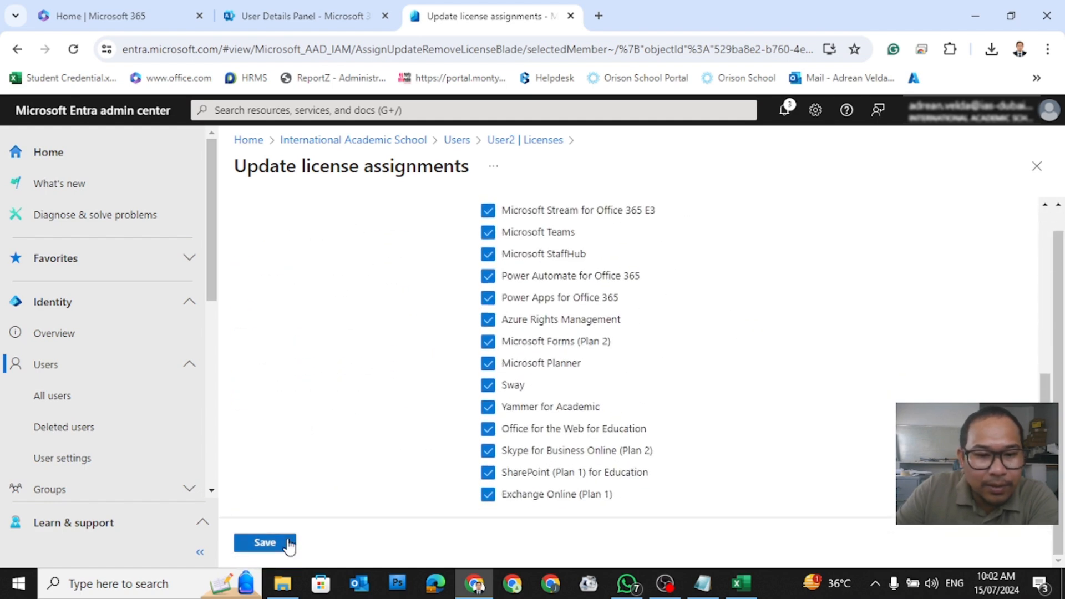
click(287, 544)
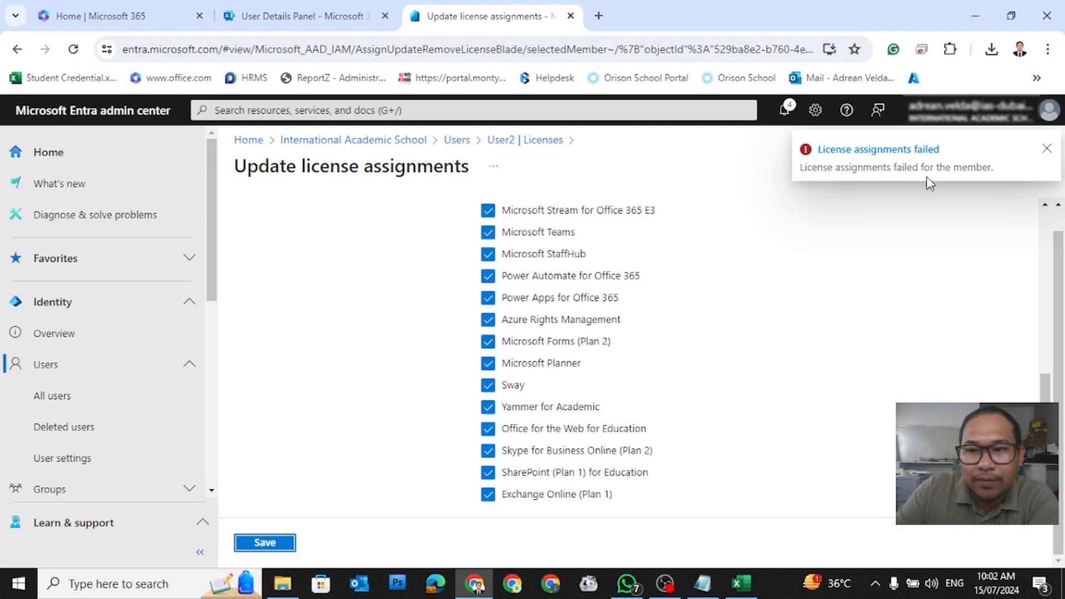
Step: Clear the Office 365 A1 for students selection after the failed save
scroll(352, 341, up, 8)
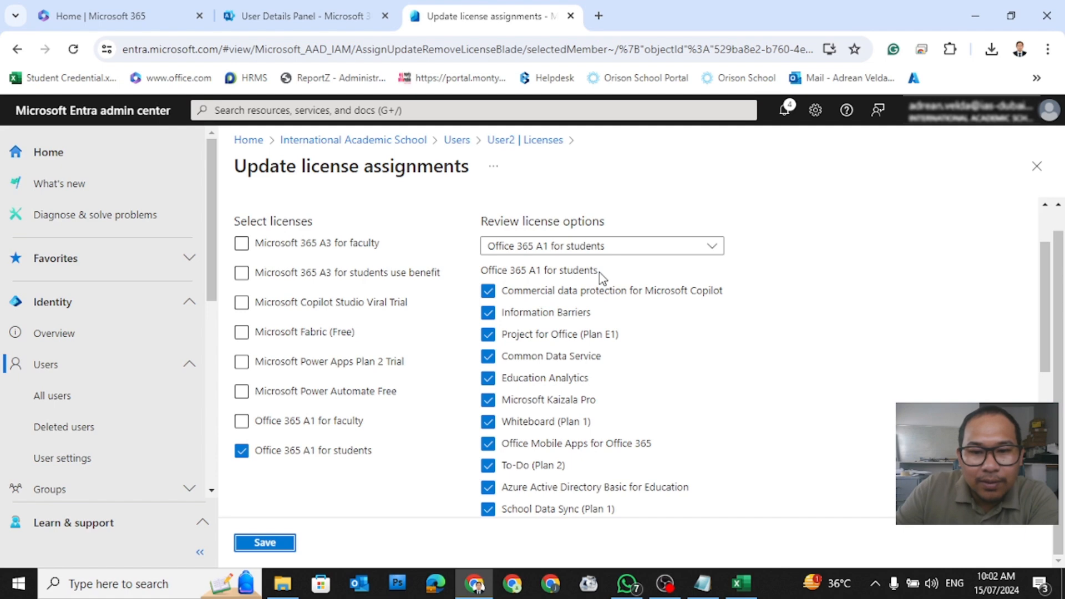
click(243, 454)
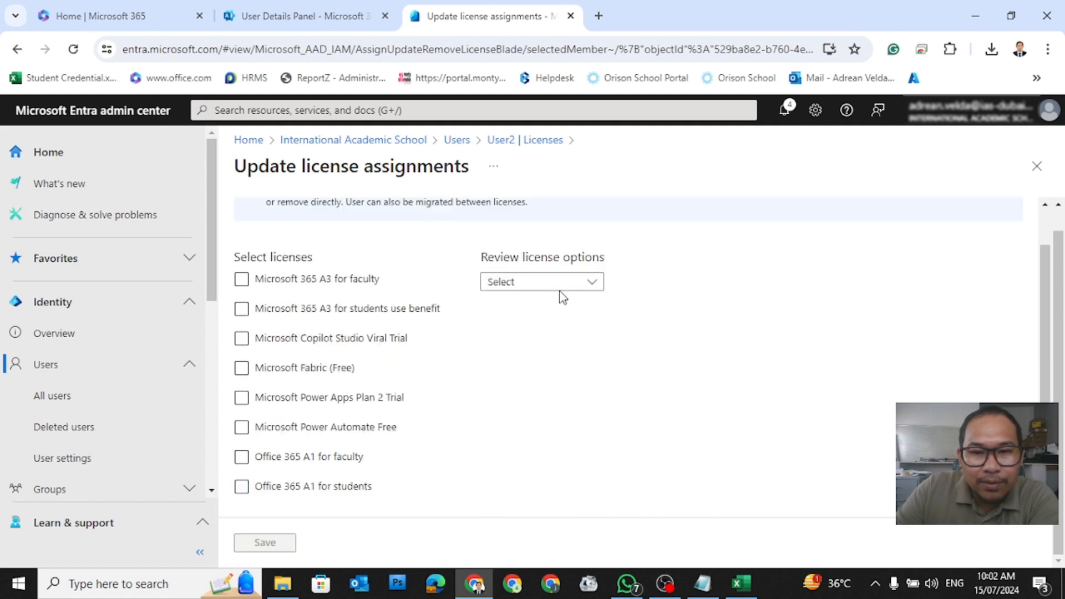
click(561, 294)
click(561, 294)
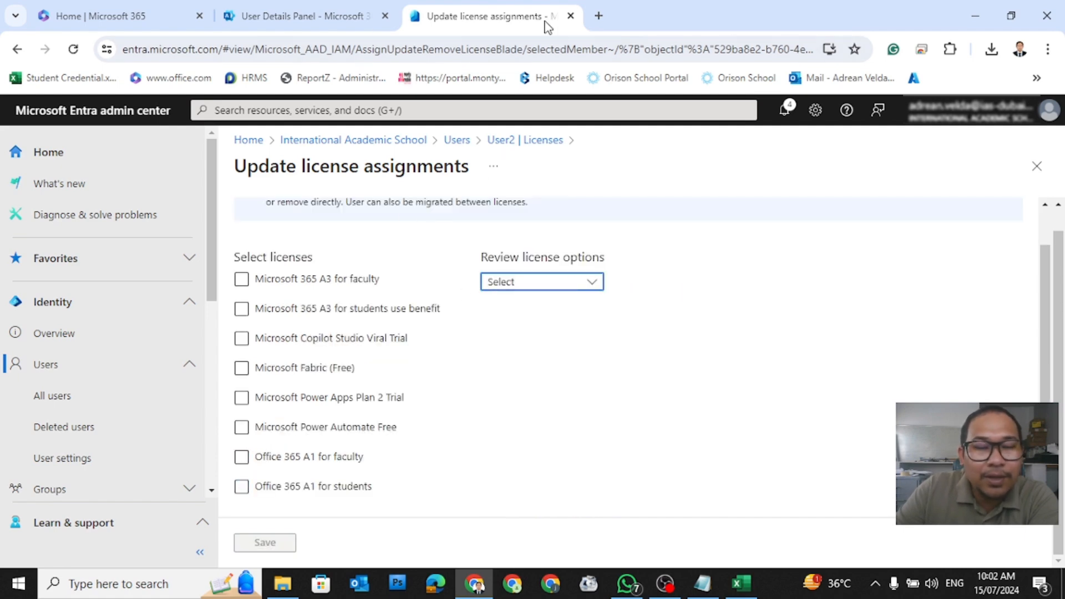
Step: Close the Entra license page and User1's details in Microsoft 365 admin center
click(333, 17)
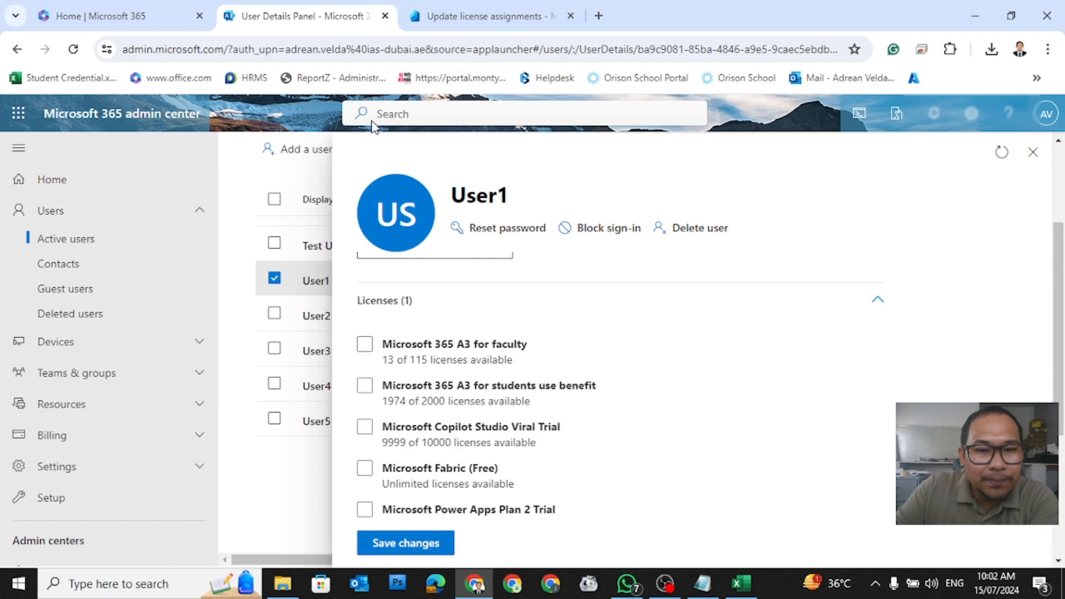
click(527, 17)
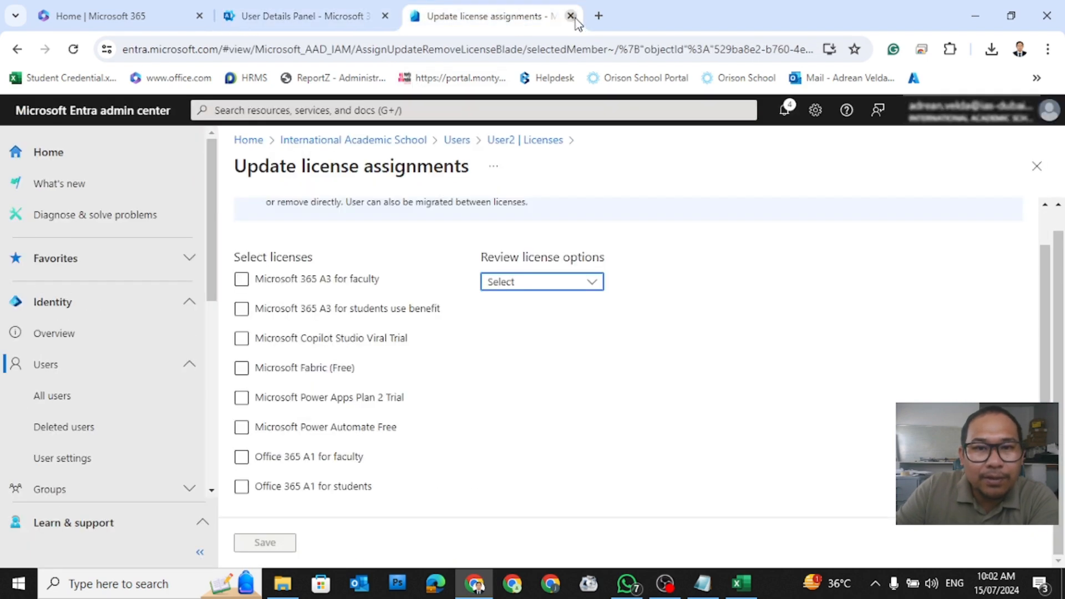
click(570, 16)
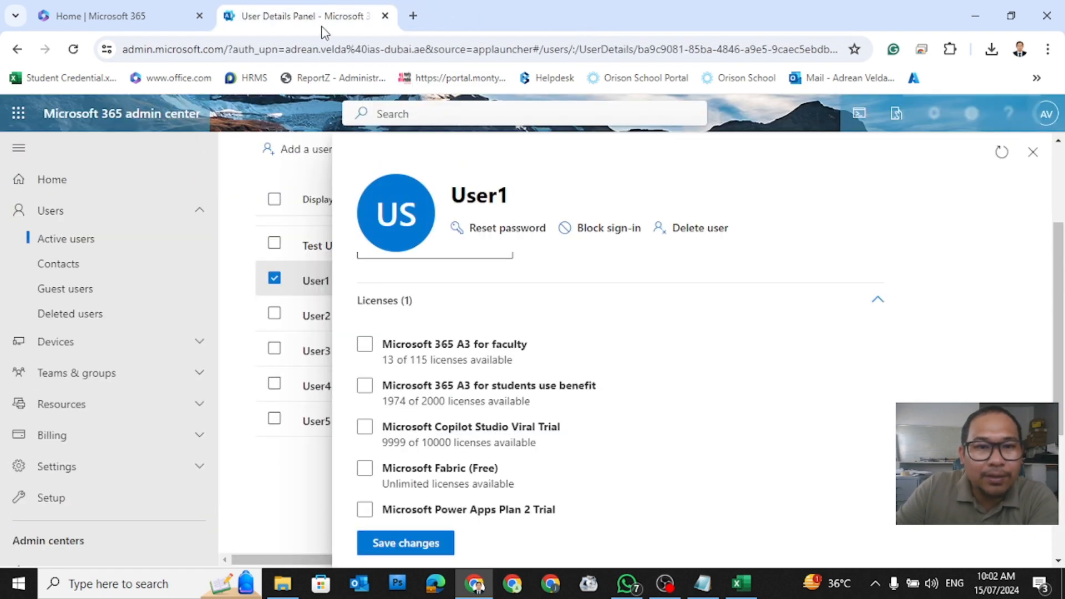
click(1031, 153)
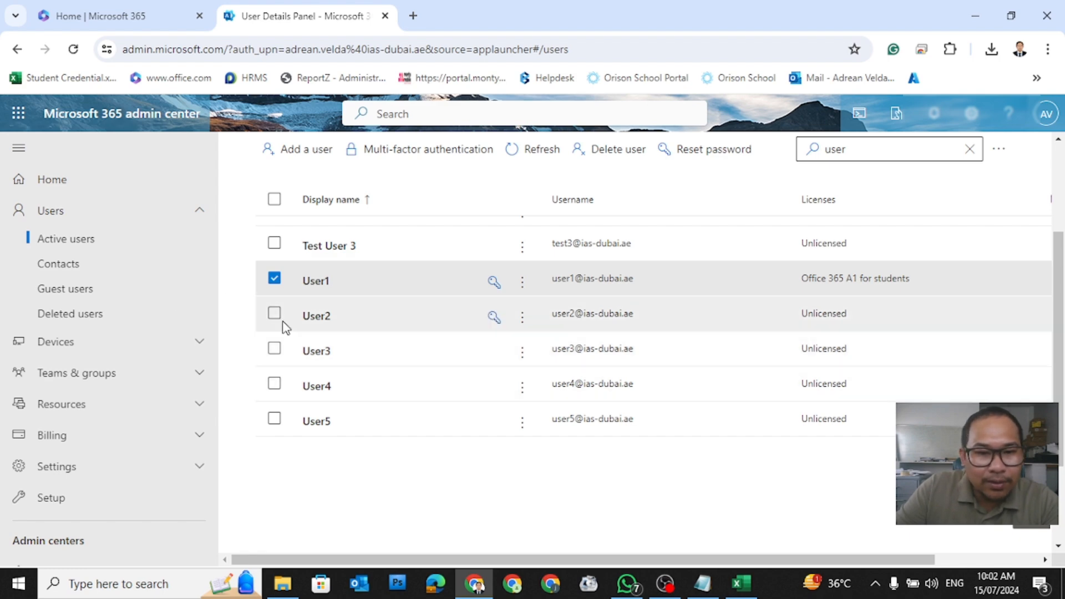
Step: Tick Office 365 A1 for students in User2's Licenses and apps and save the changes
click(307, 318)
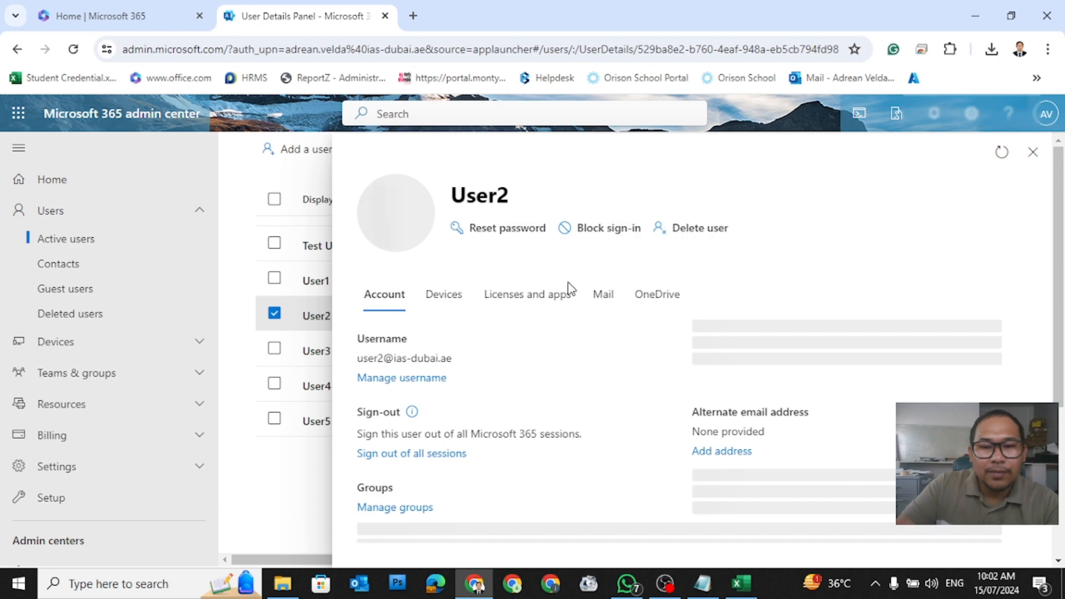
click(538, 303)
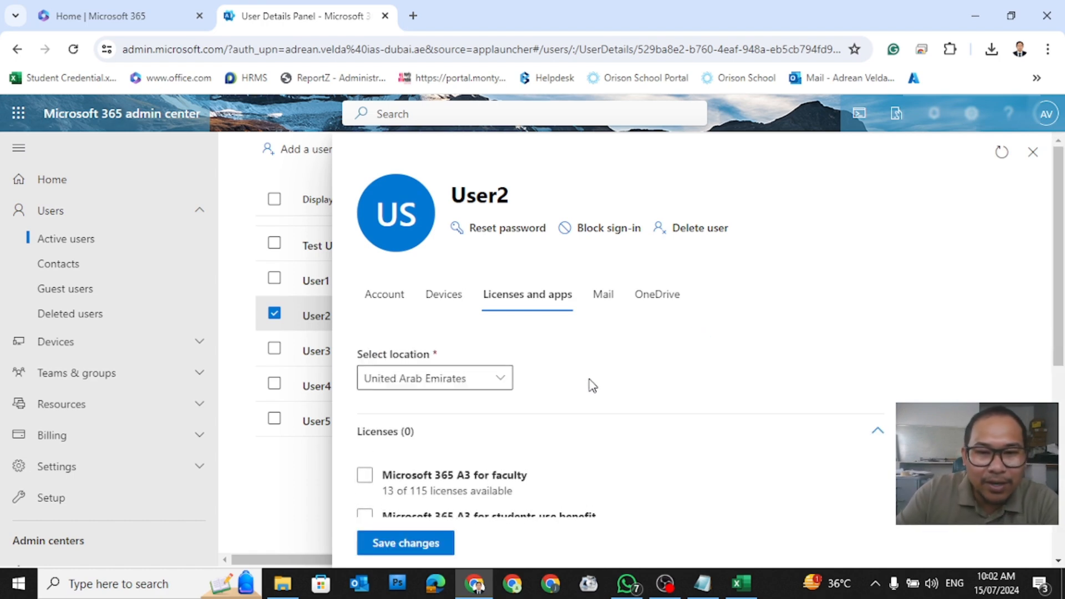
scroll(644, 402, down, 4)
scroll(648, 408, down, 3)
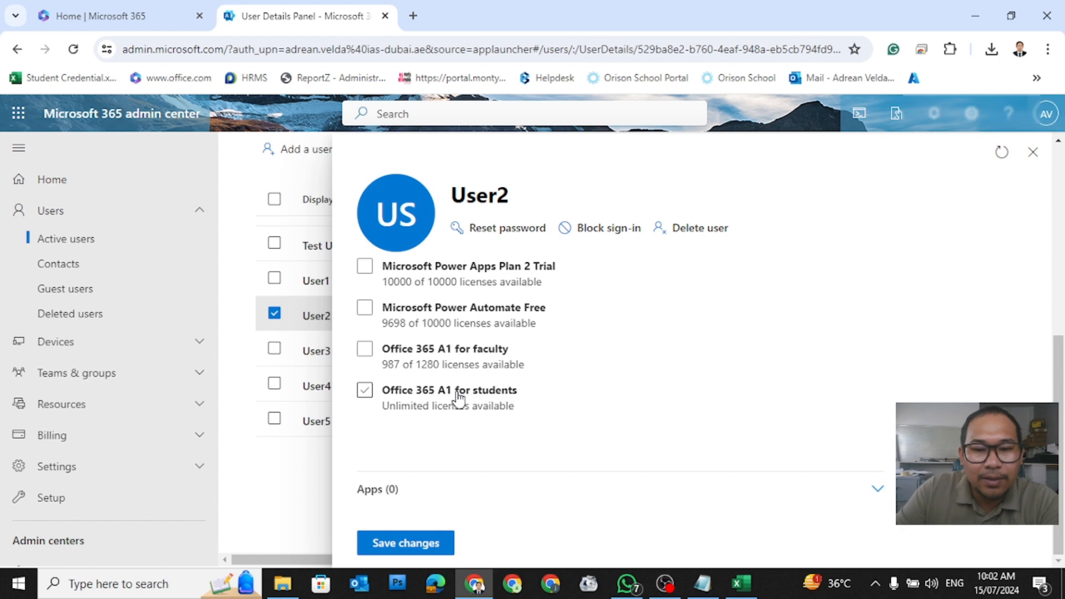
click(365, 391)
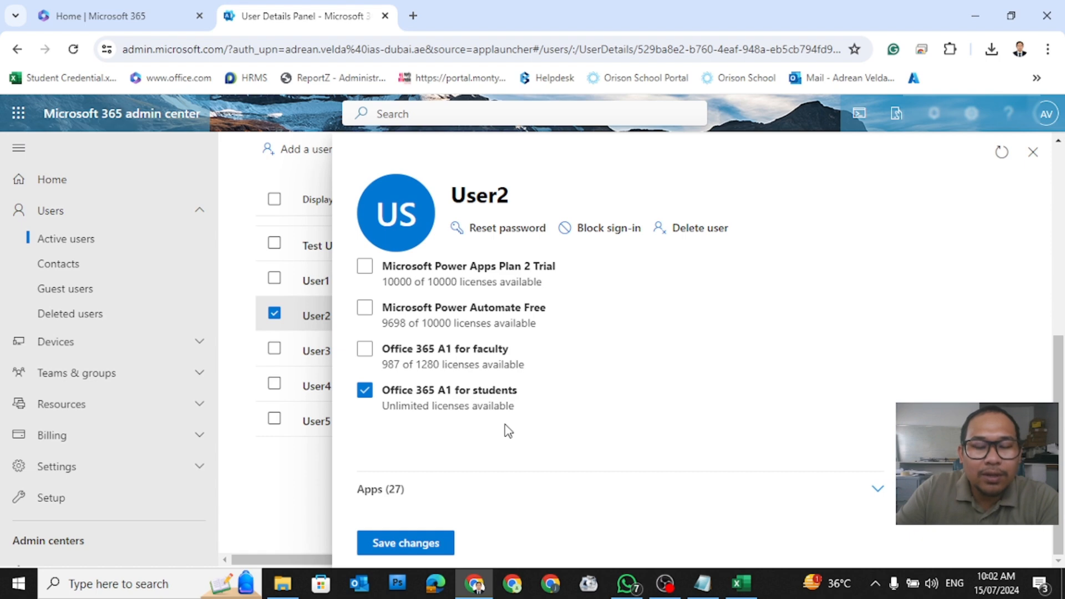
click(433, 547)
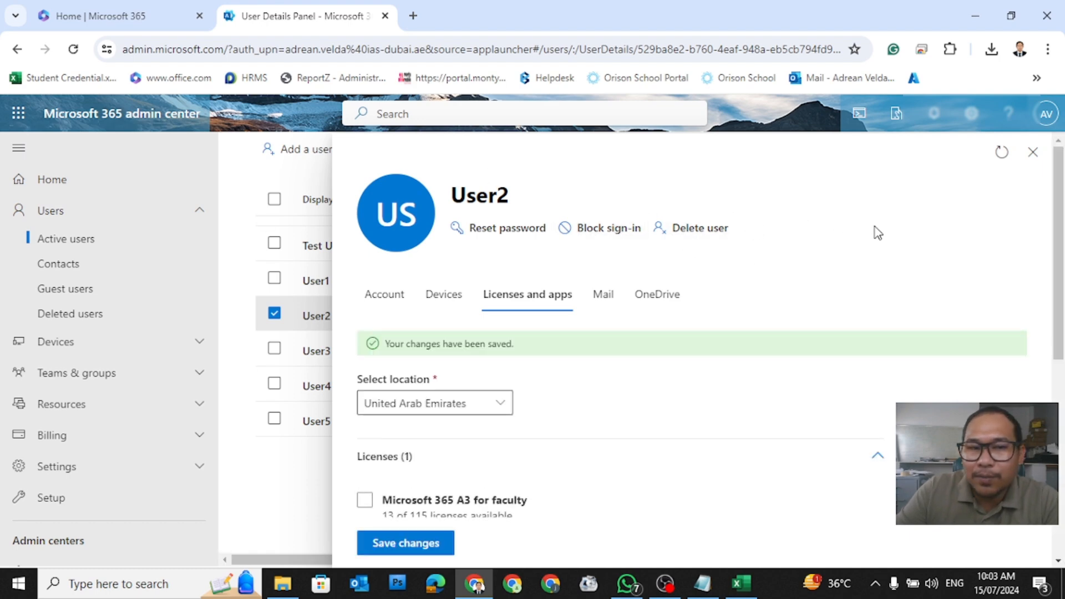
Step: Close User2's details and the user tab, then open Admin from Microsoft 365 home
click(1033, 152)
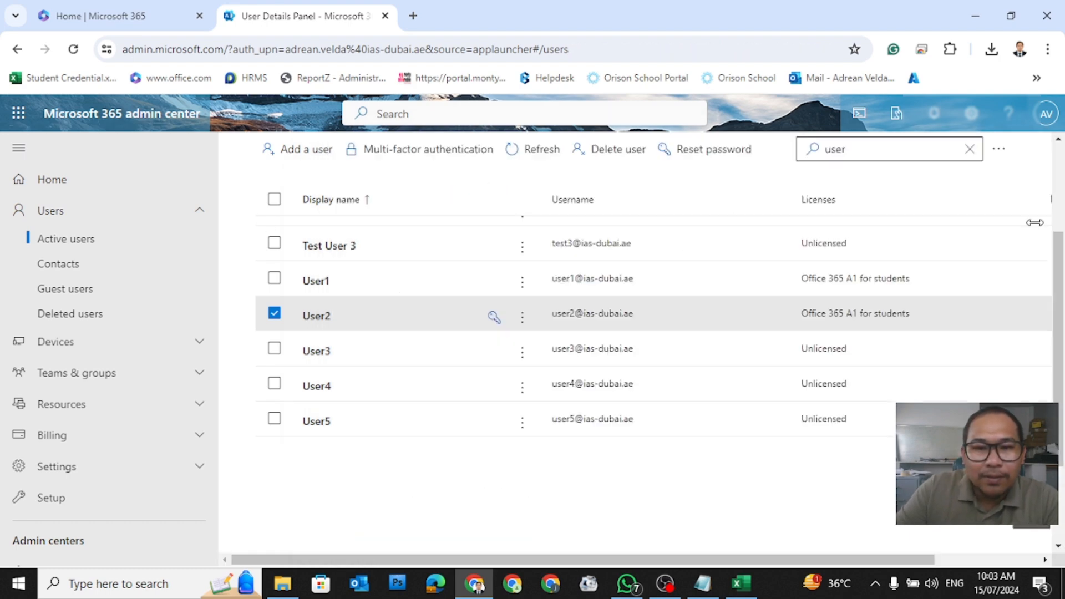
click(383, 16)
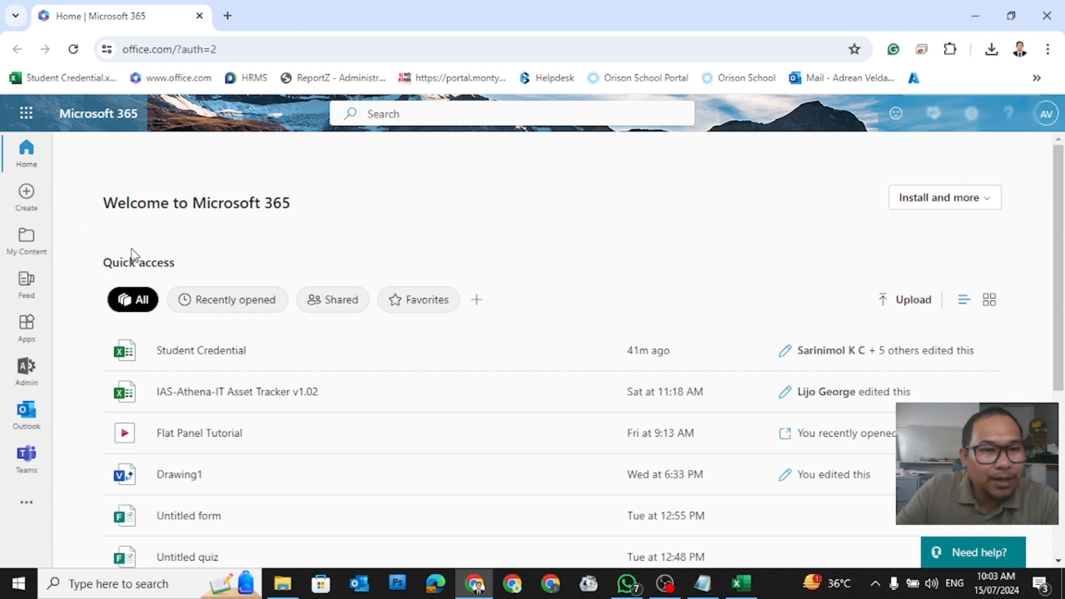
click(25, 368)
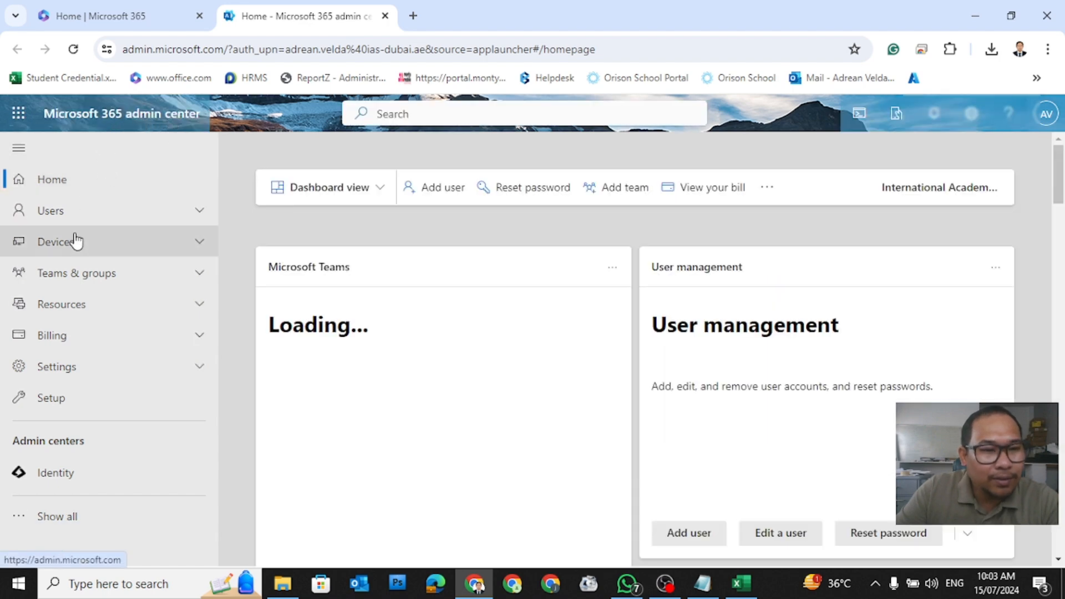
Step: Go to Users > Active users and search the list for 'user'
click(115, 215)
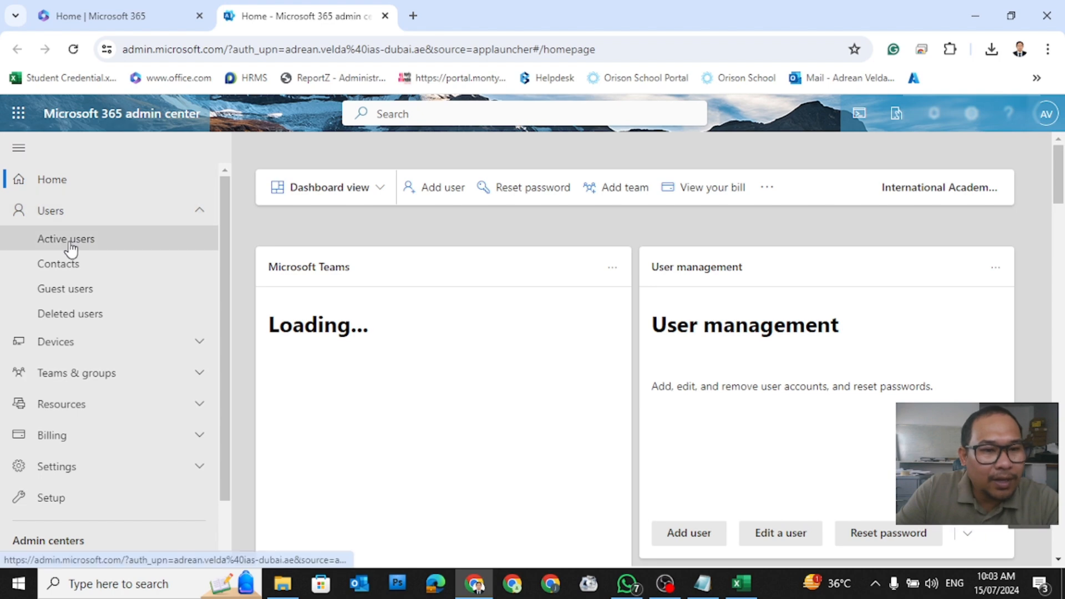
click(71, 249)
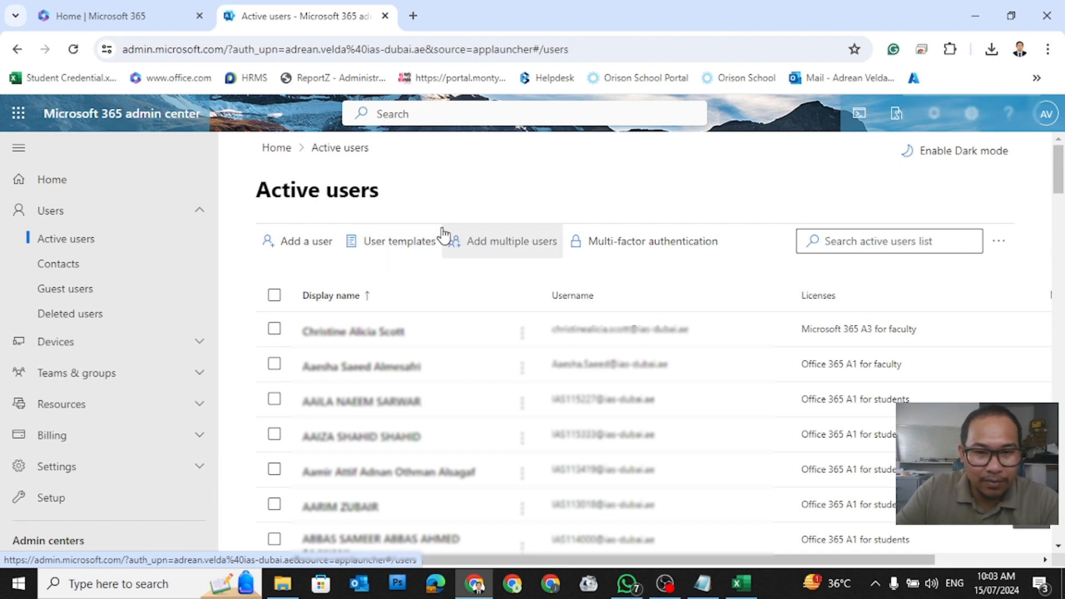
click(882, 239)
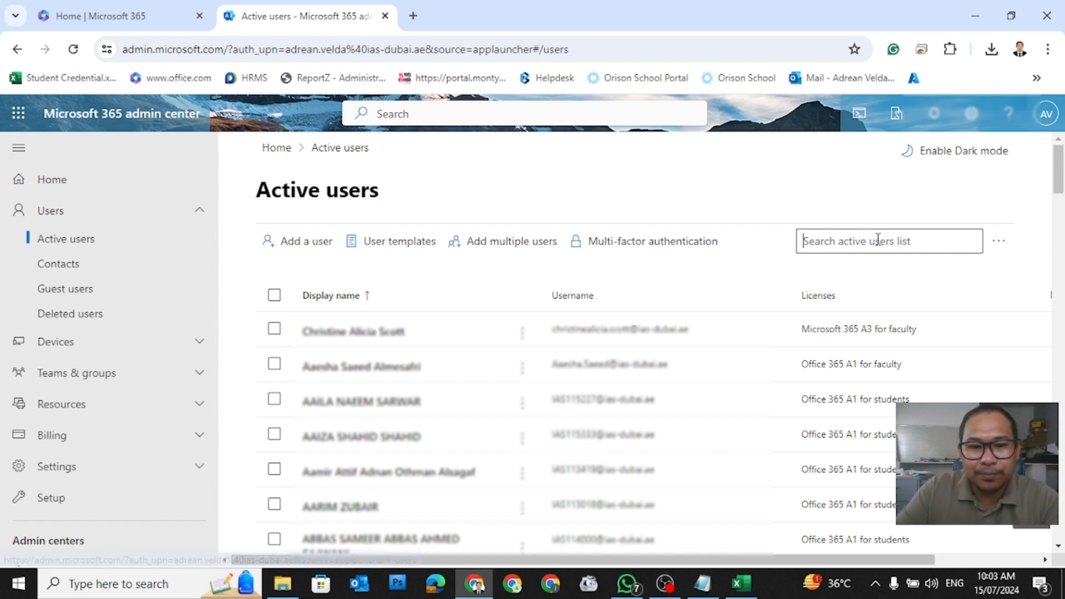
text(user)
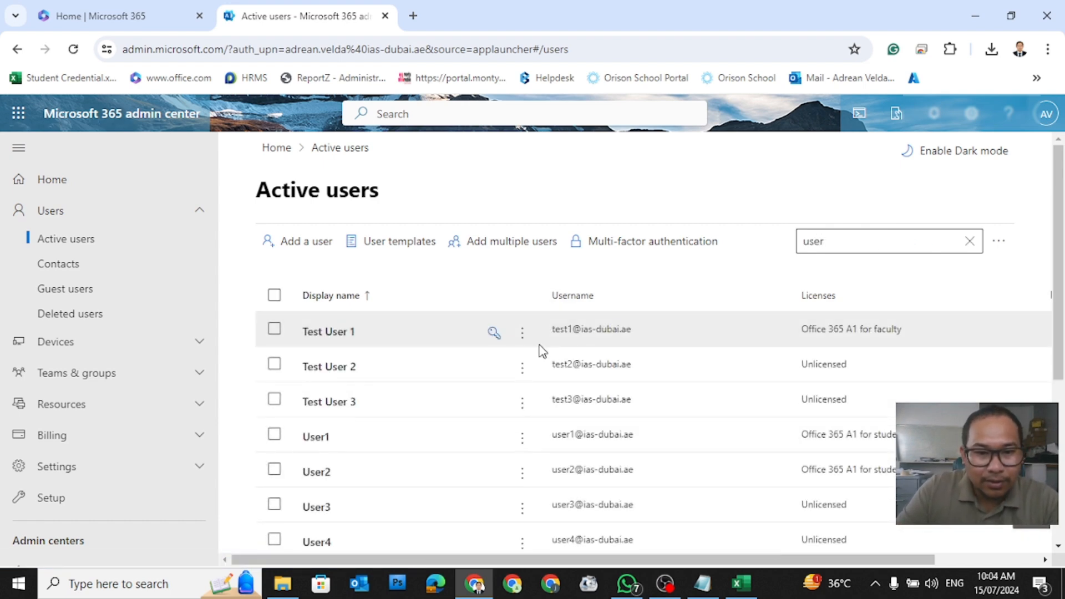
scroll(466, 383, down, 3)
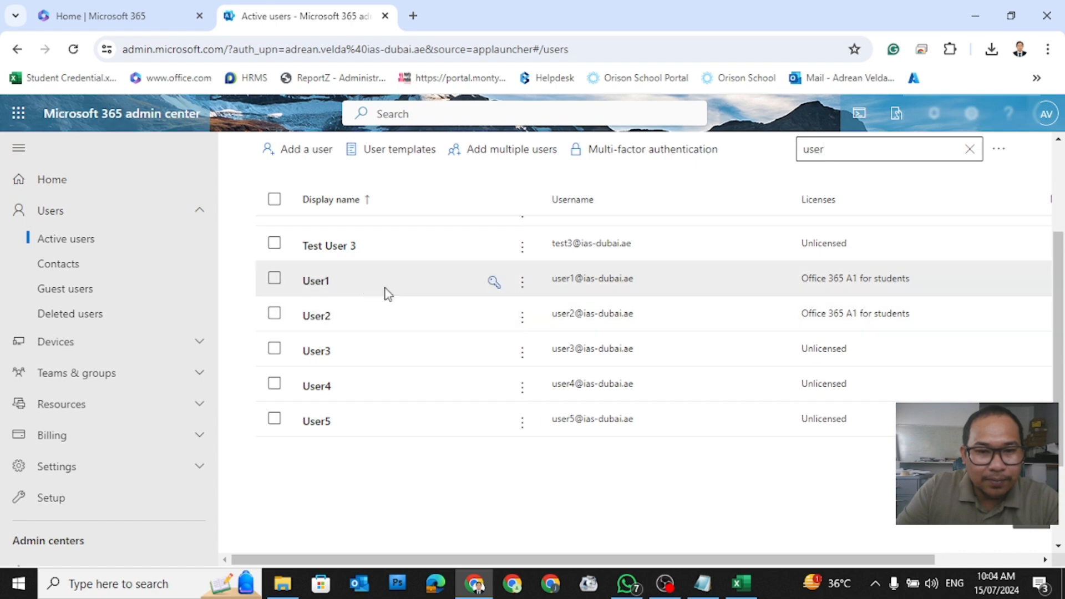
Step: Give User3 Office 365 A1 for students under Licenses and apps, save, and close the panel
click(316, 353)
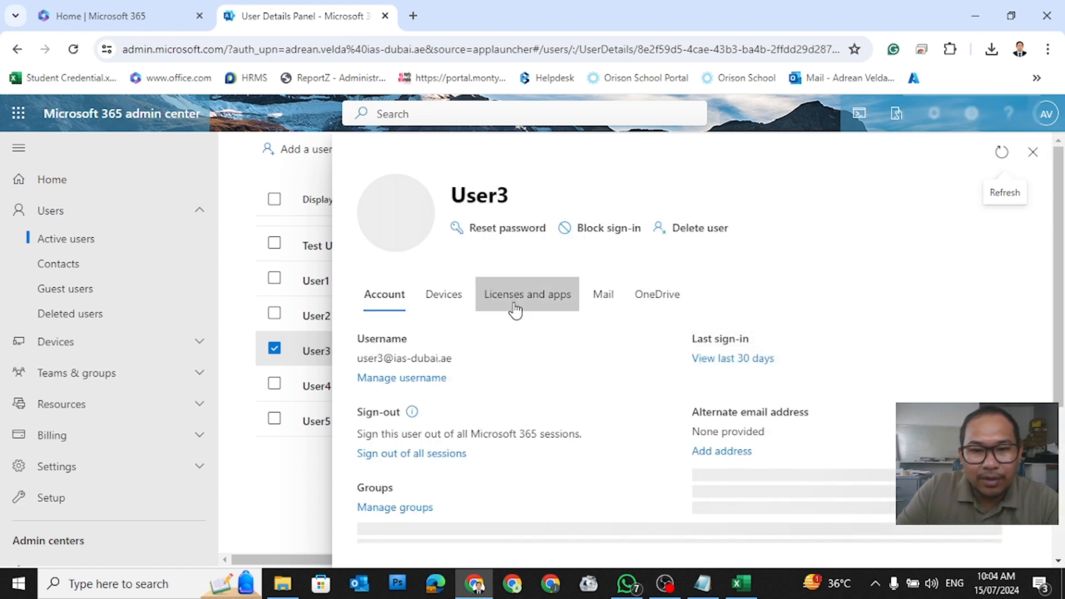
click(515, 308)
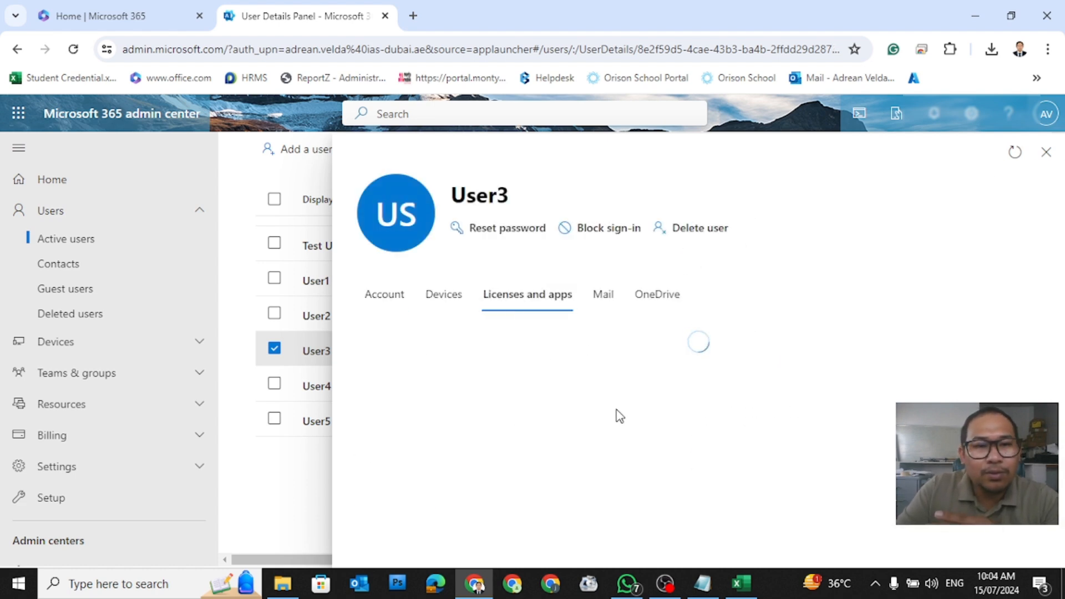
scroll(620, 416, down, 3)
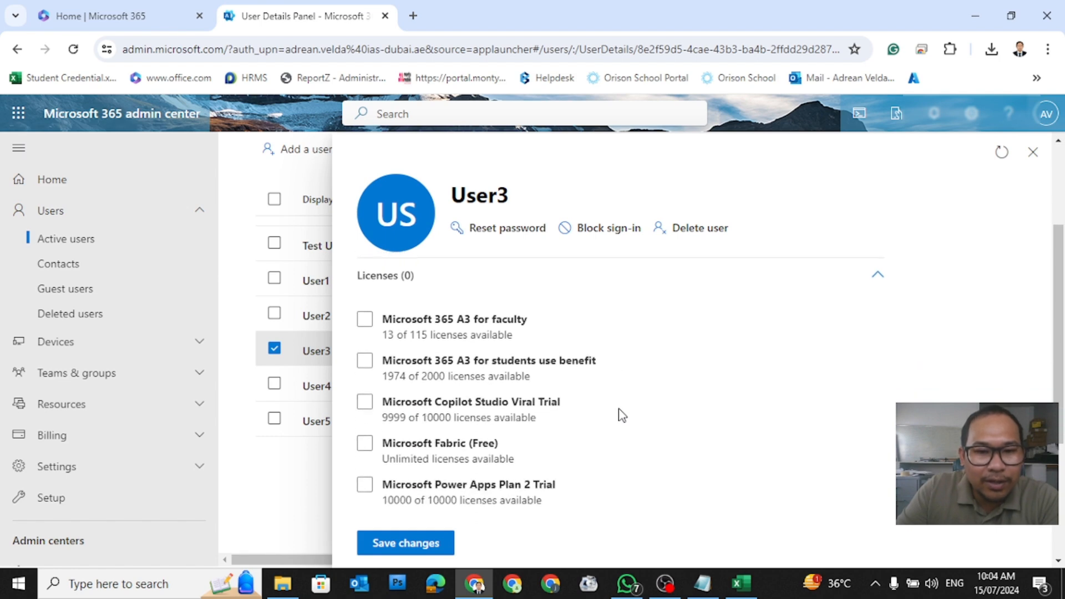
scroll(616, 416, down, 3)
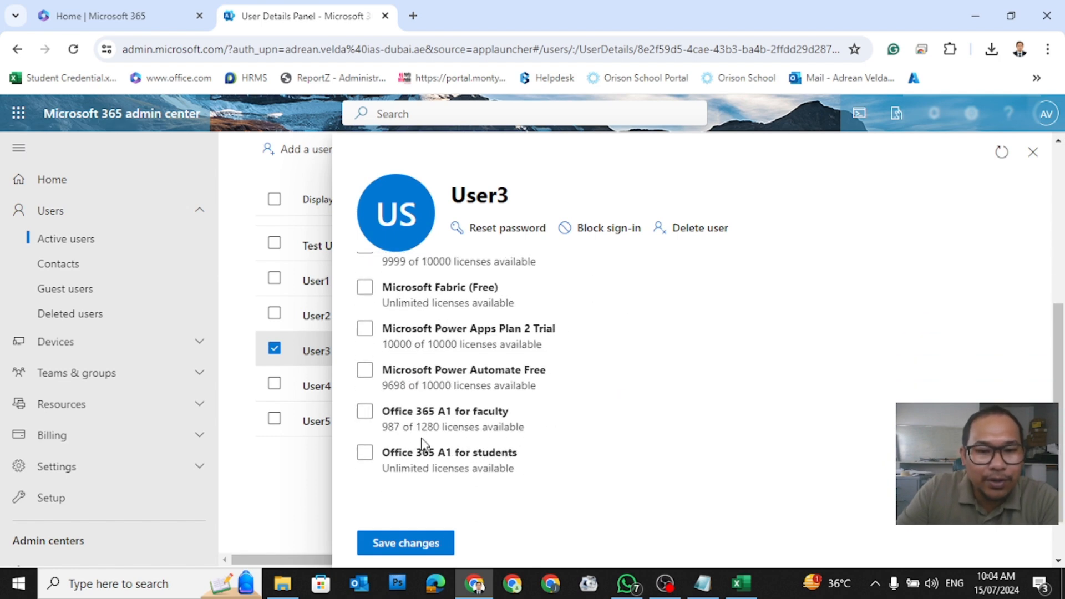
click(364, 452)
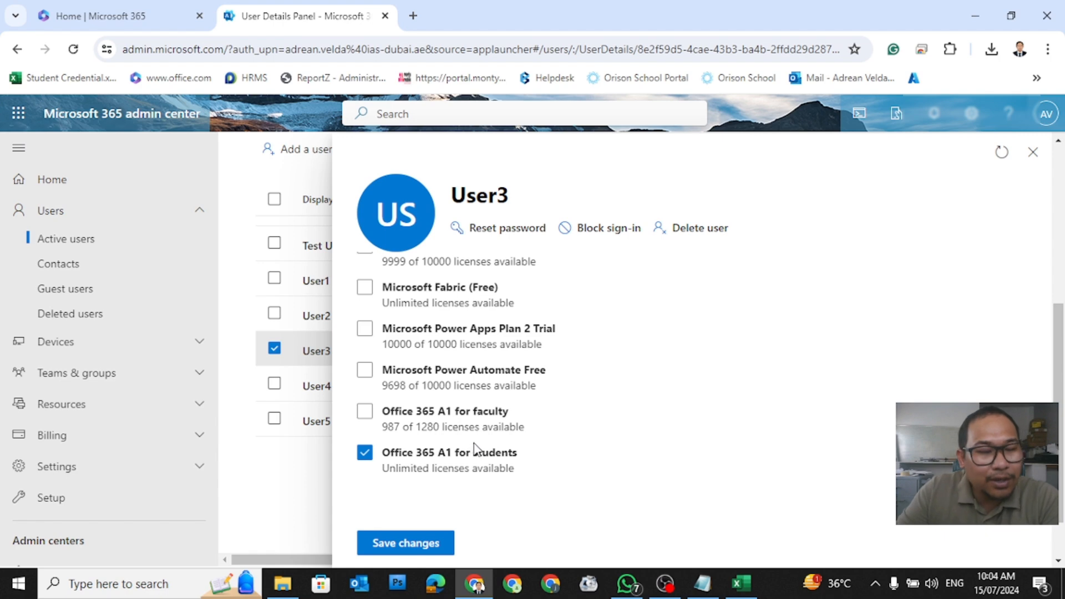
click(426, 541)
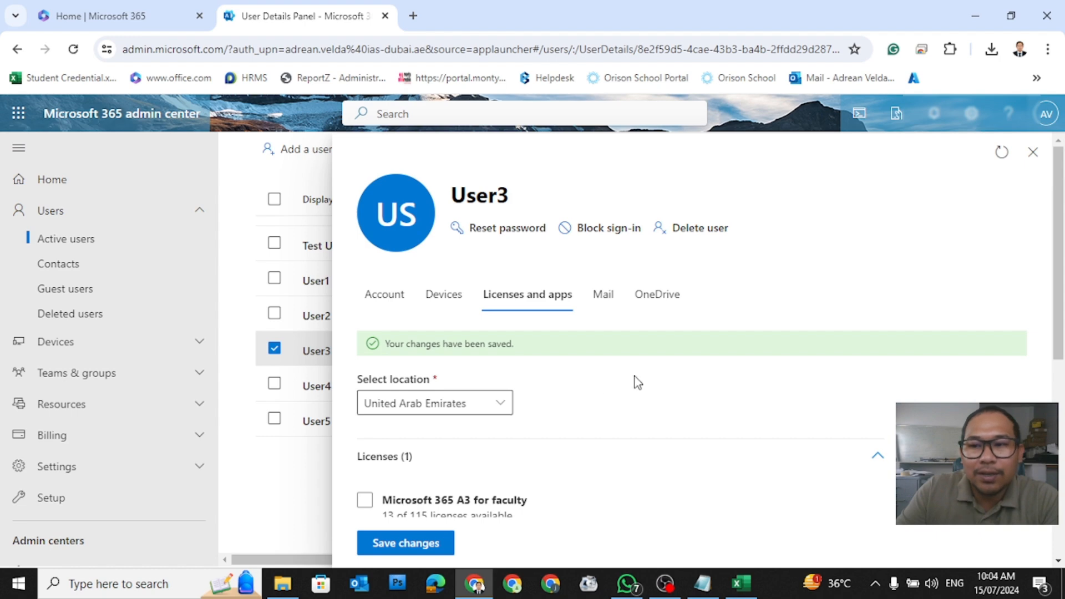
click(1034, 158)
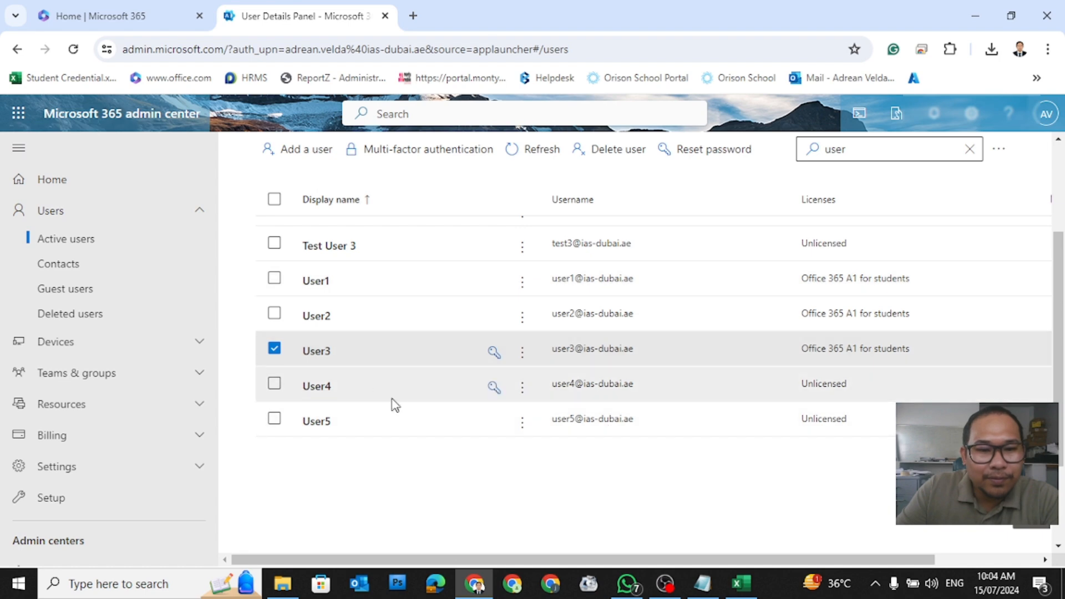
Step: Assign Office 365 A1 for students to User4, save, and close the panel
click(324, 386)
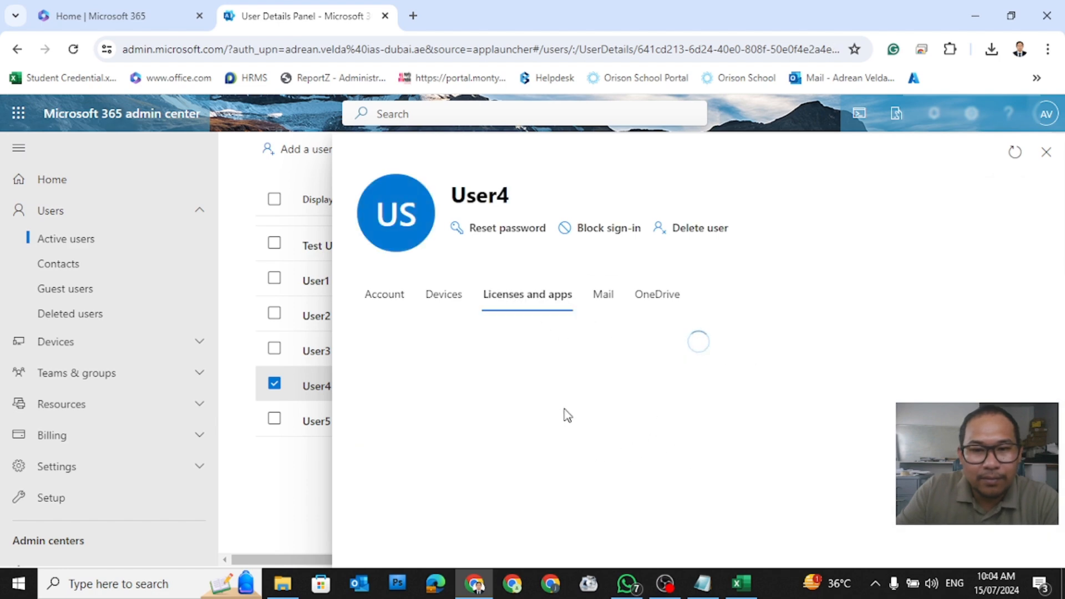
scroll(570, 415, down, 5)
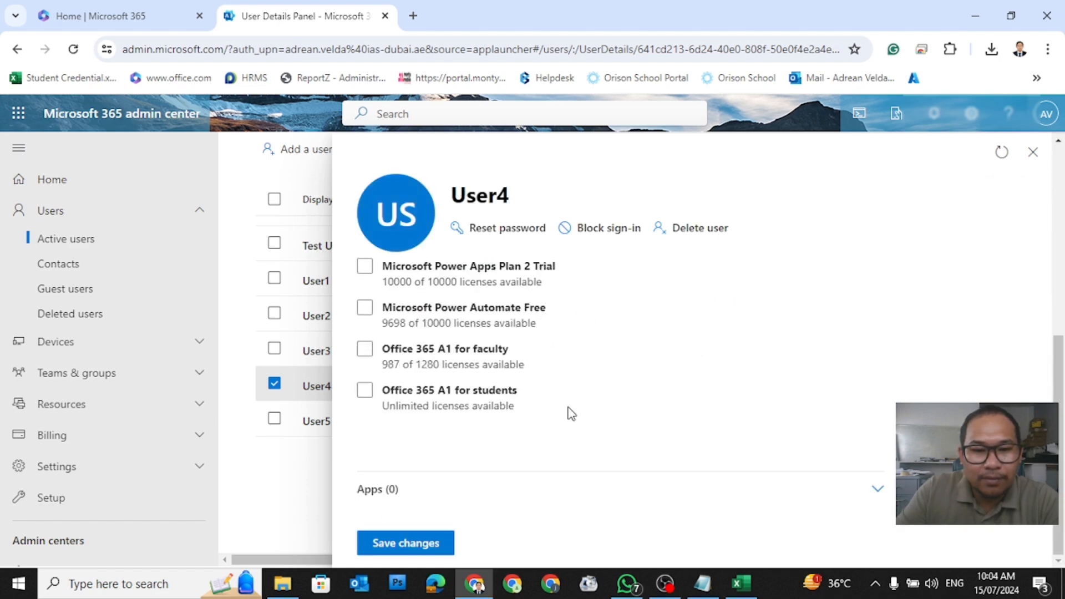
click(364, 390)
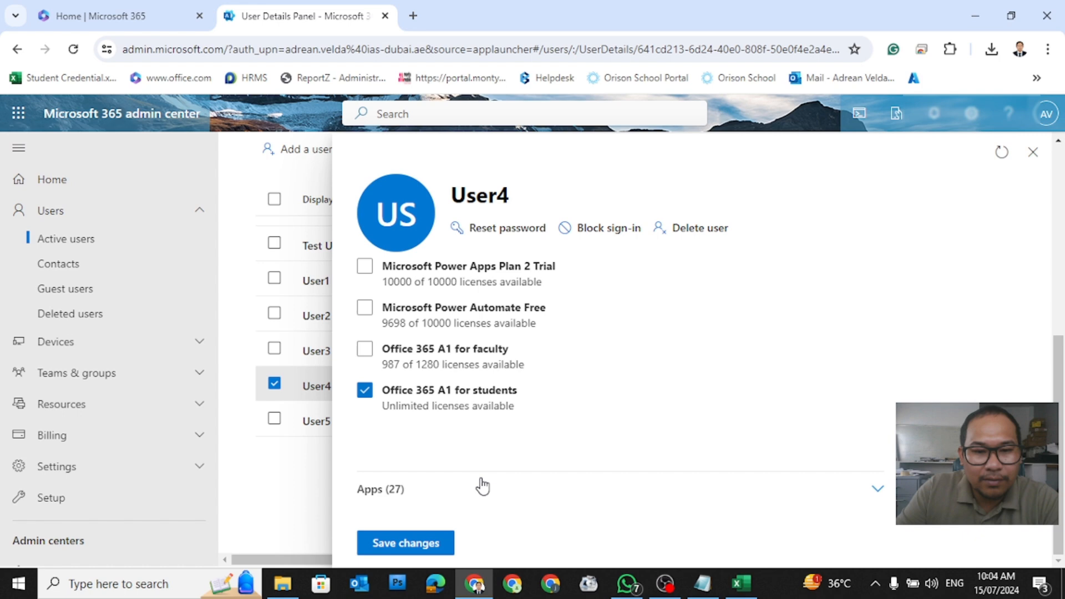
click(422, 542)
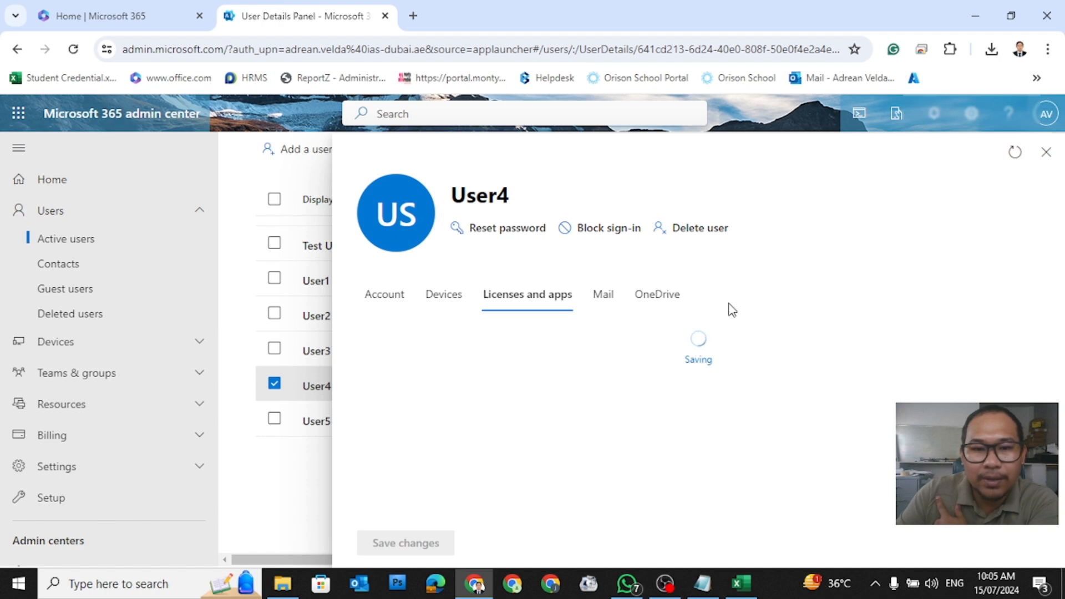
click(1045, 152)
Step: Assign Office 365 A1 for students to User5, save, and close the panel
click(316, 422)
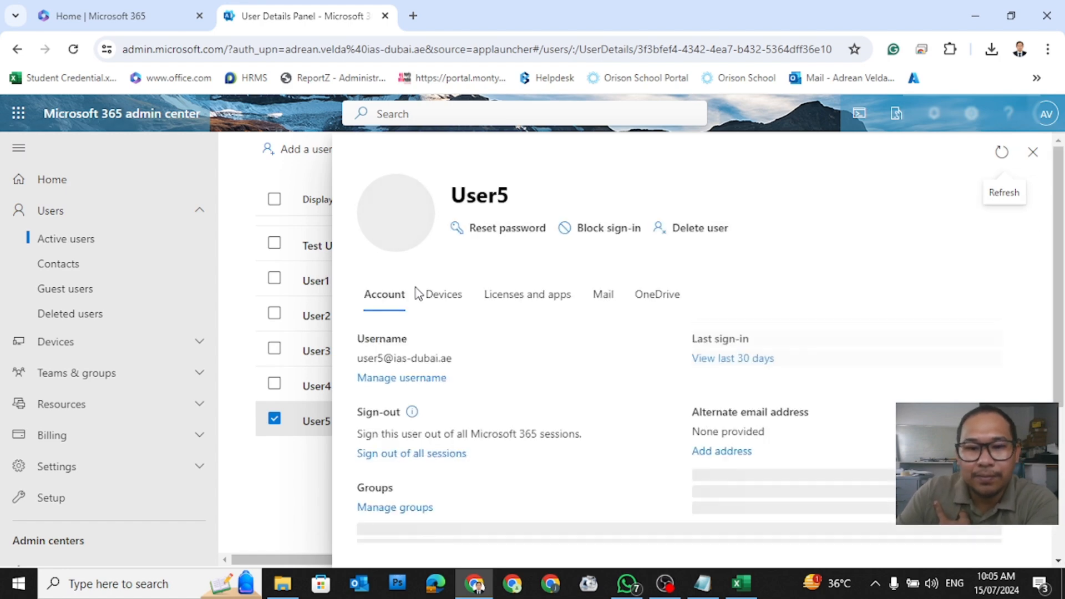
click(527, 299)
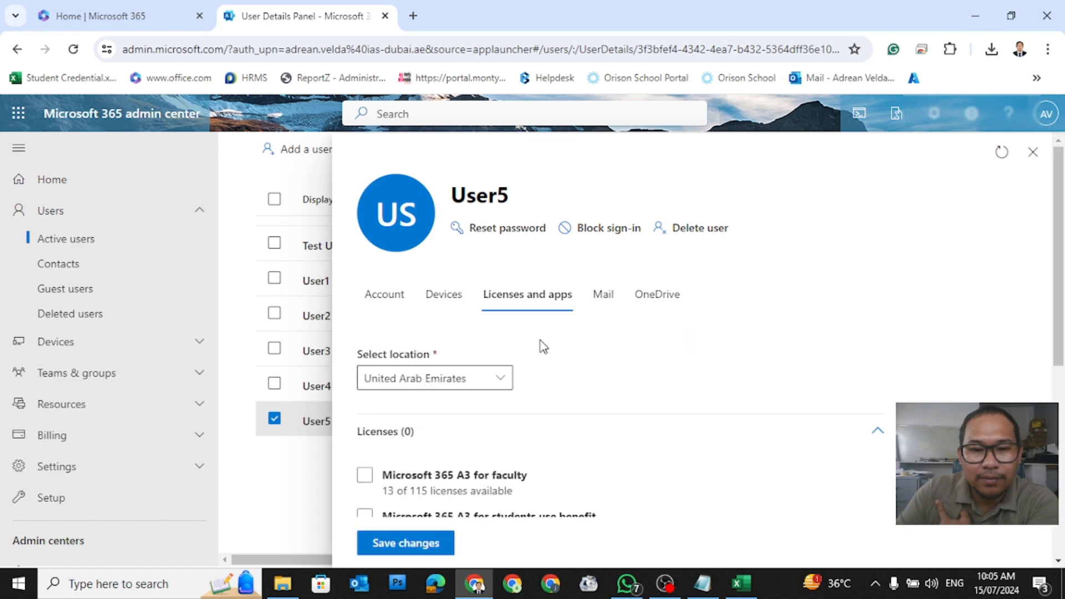
scroll(542, 344, down, 5)
click(365, 391)
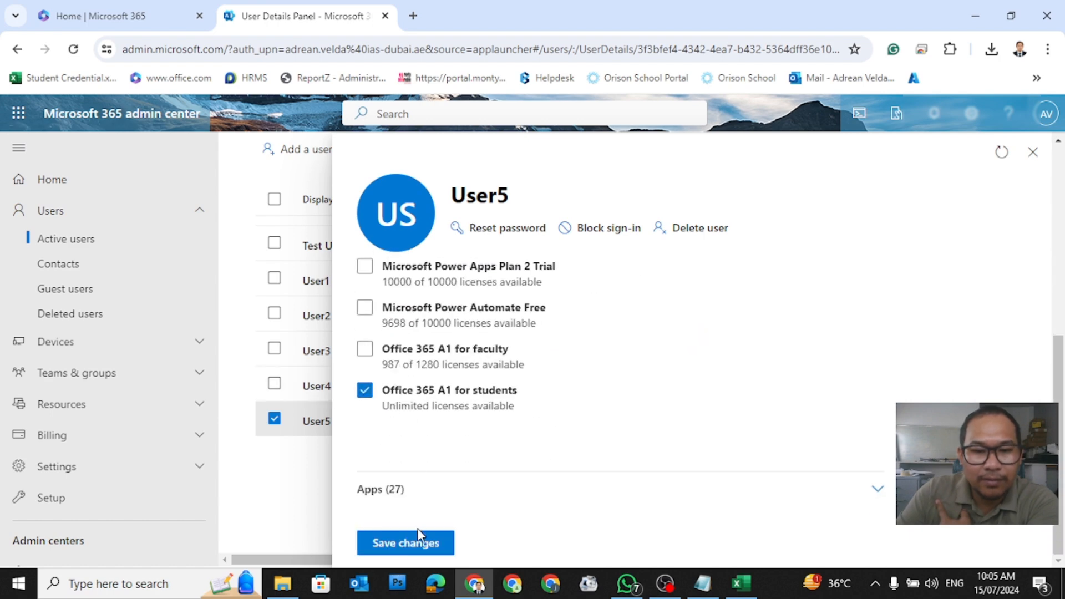
click(412, 550)
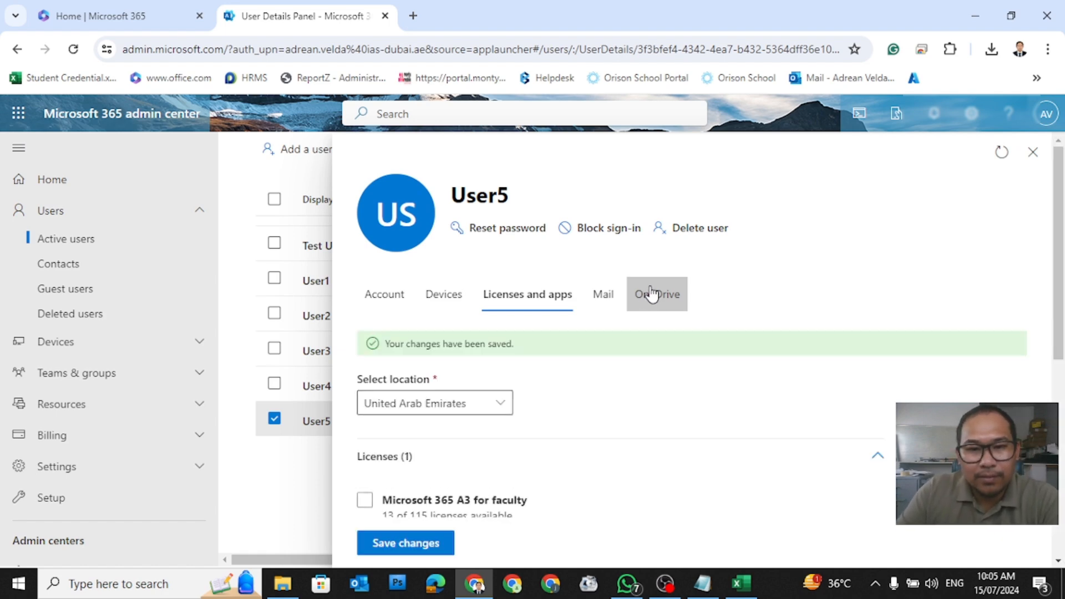
click(1033, 153)
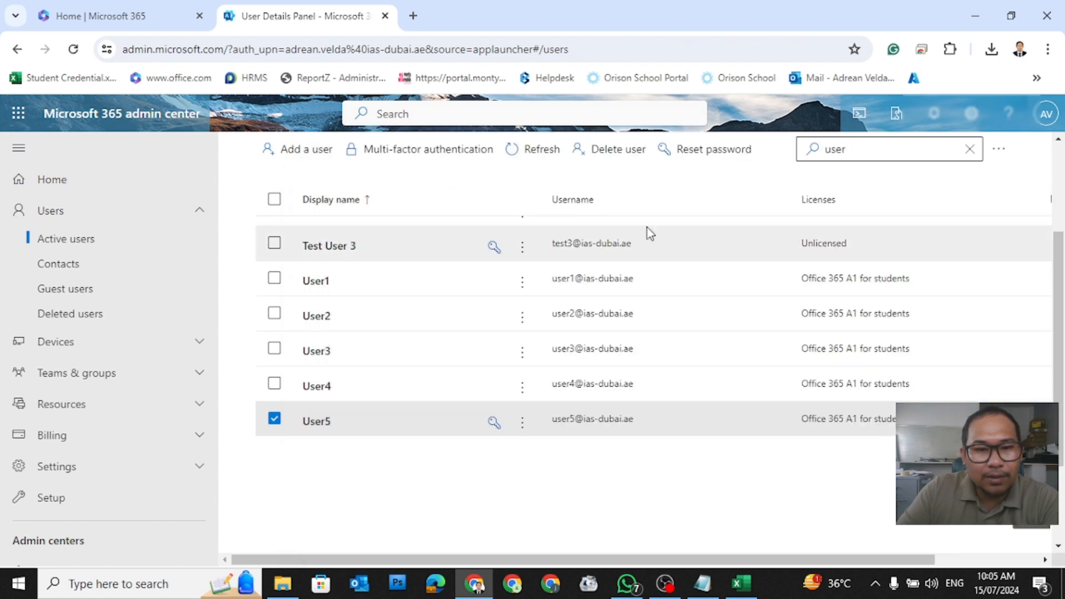
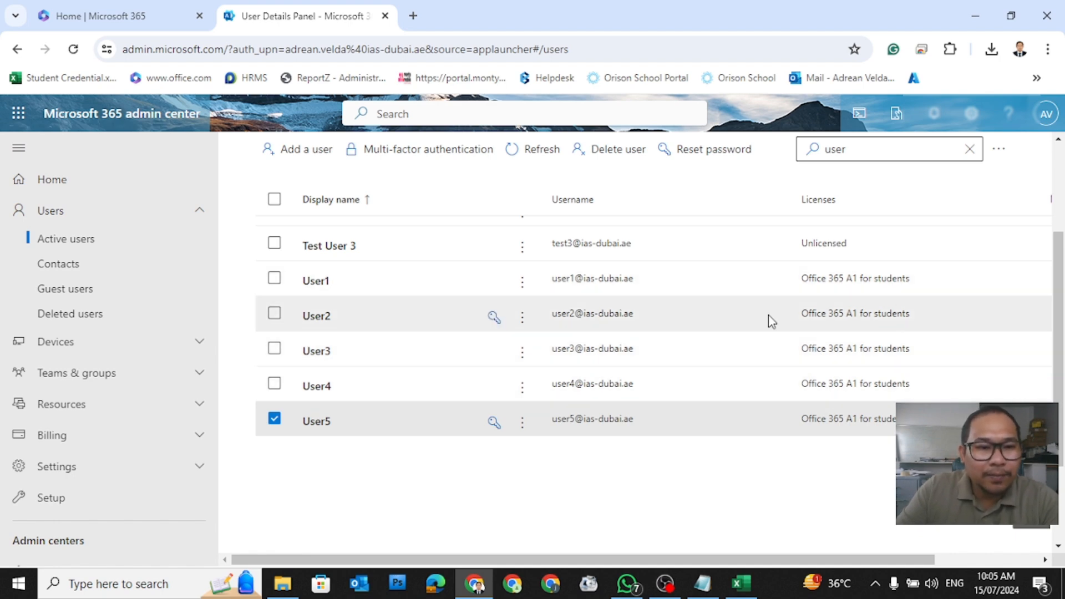
Step: Empty the Active users search box and bring the Notepad task agenda to the front
click(882, 154)
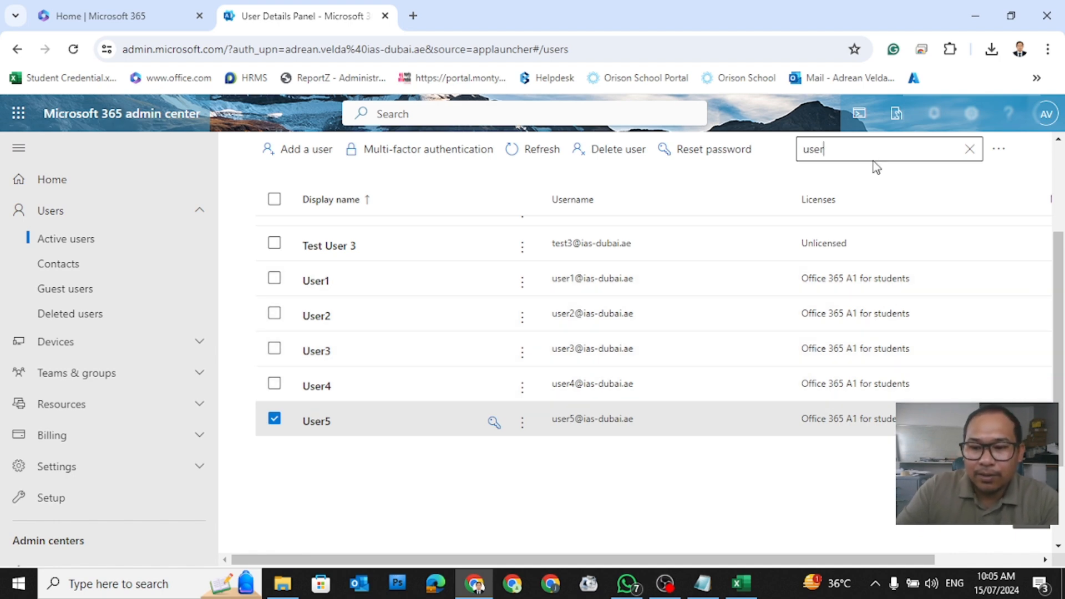
key(BackSpace)
key(BackSpace)
key(BackSpace)
key(BackSpace)
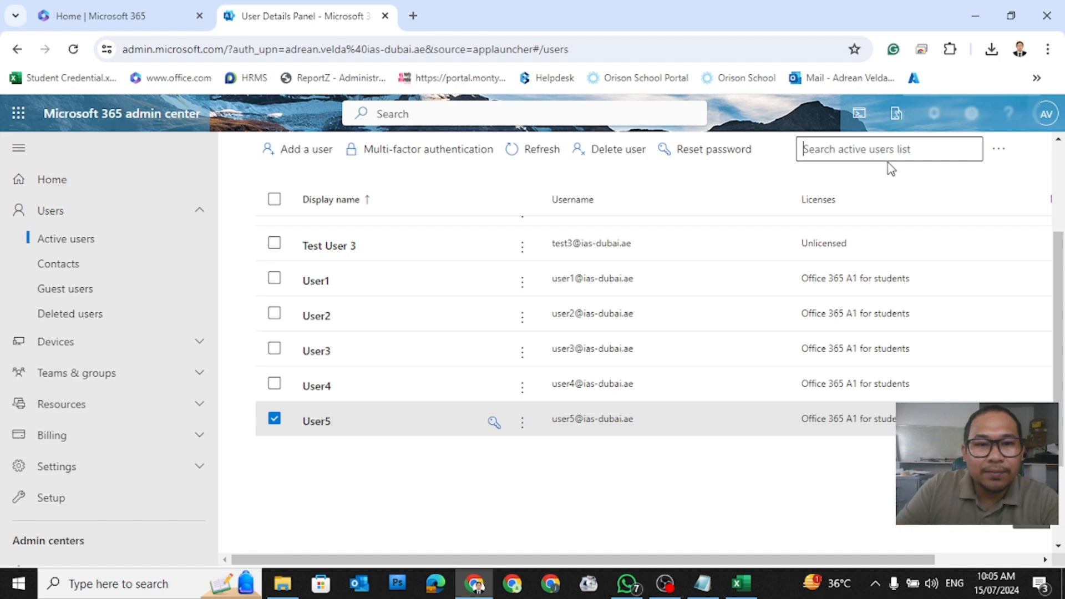
click(703, 583)
Step: Review the Notepad tasks Create User (Bulk), Adding User License and blocking users, then return to the users list
click(452, 75)
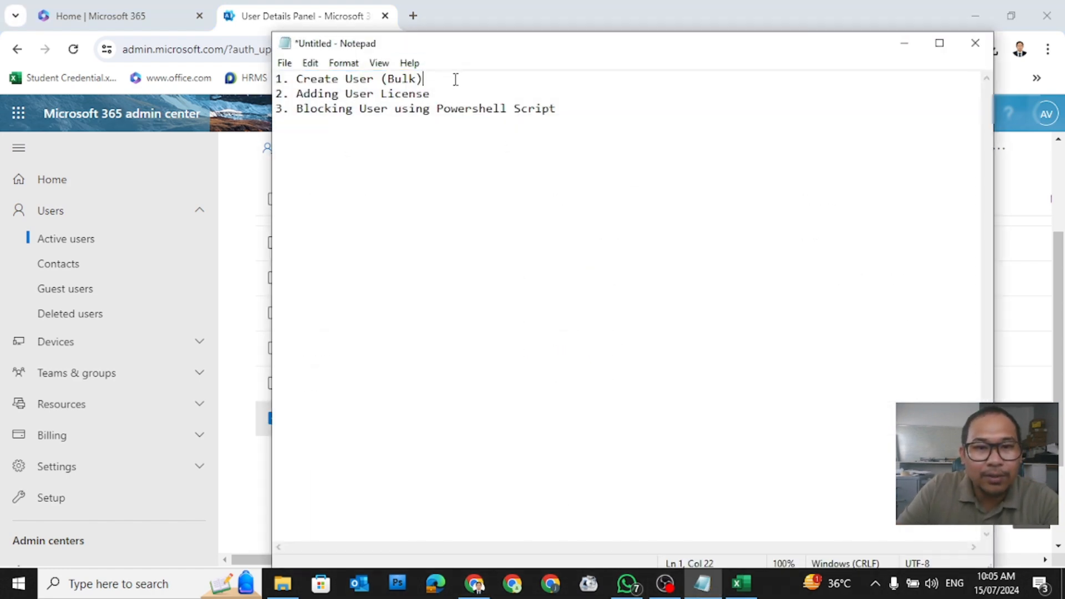
drag(448, 77, 289, 68)
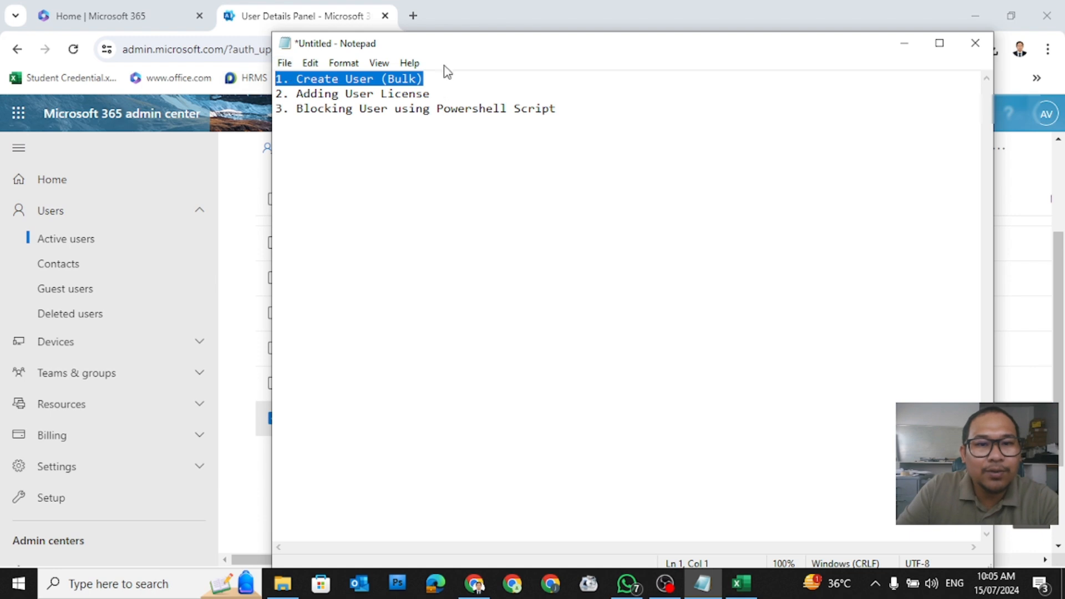
drag(453, 46, 674, 74)
drag(673, 124, 498, 120)
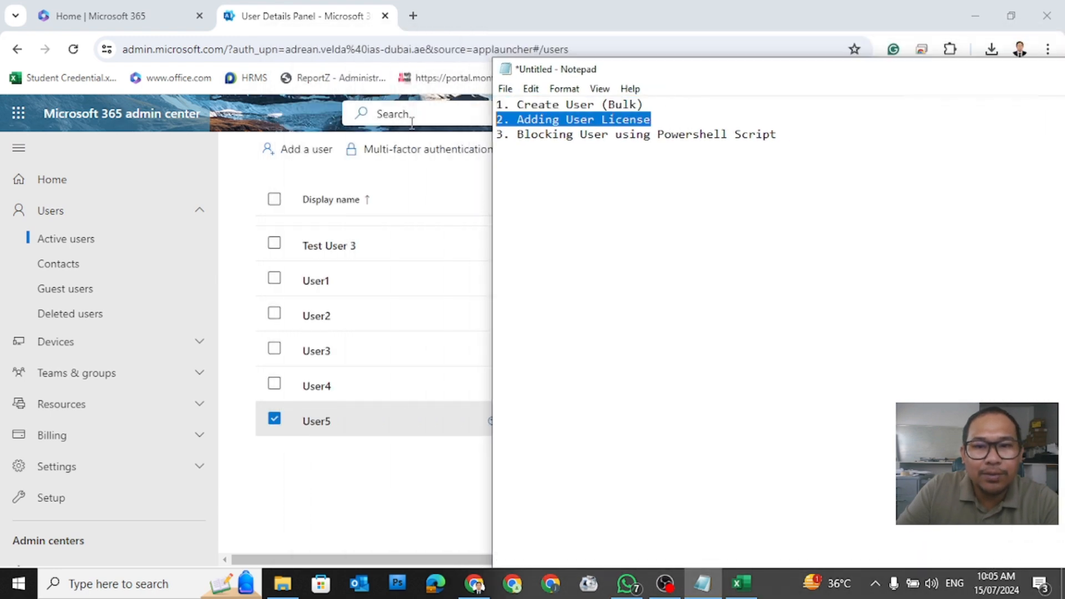
click(482, 34)
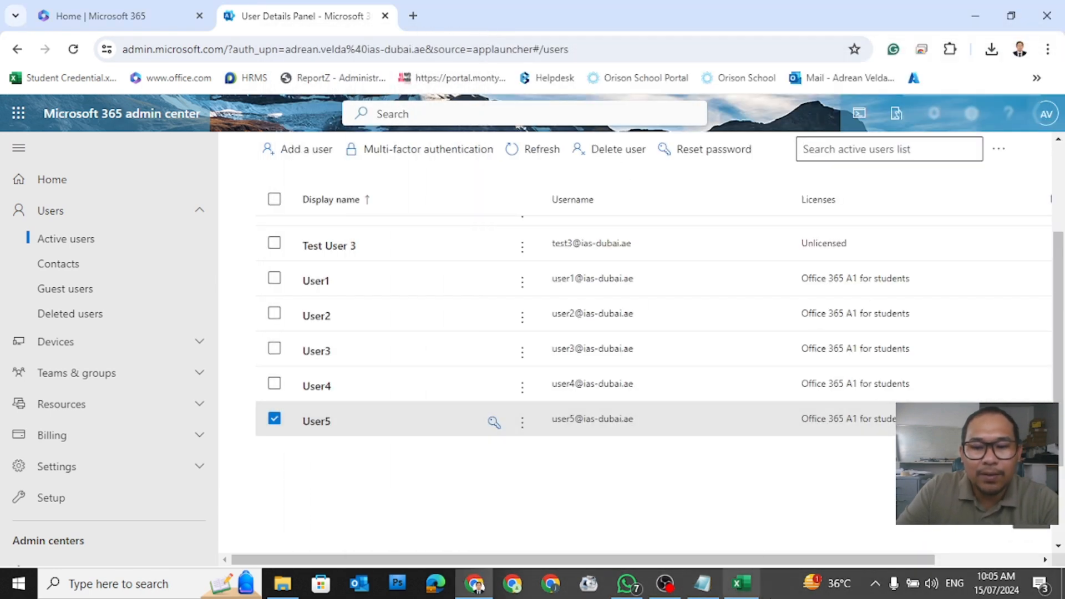
click(702, 583)
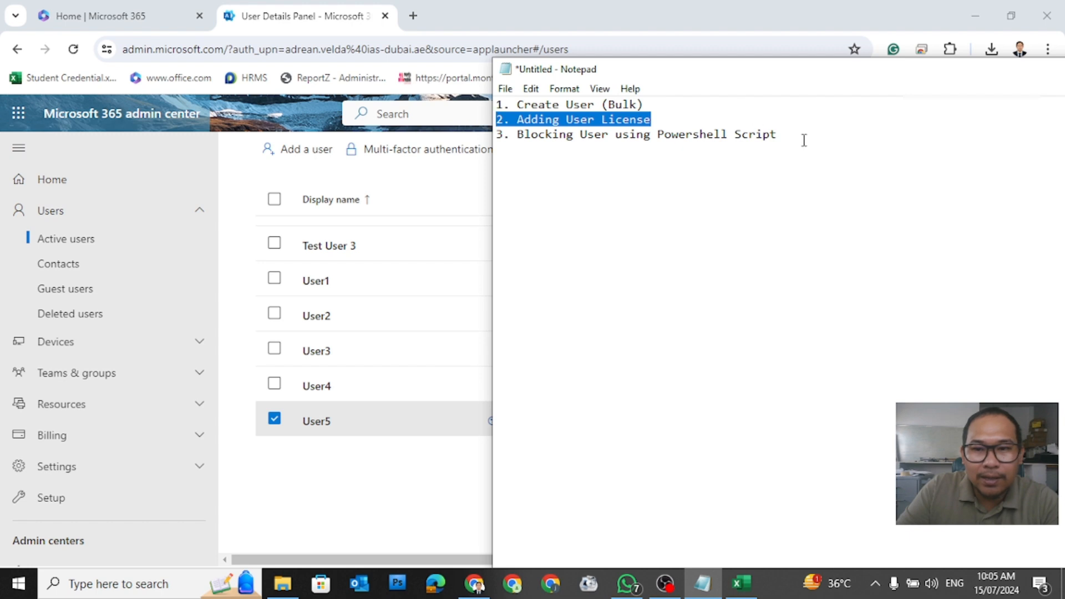
drag(804, 140, 485, 144)
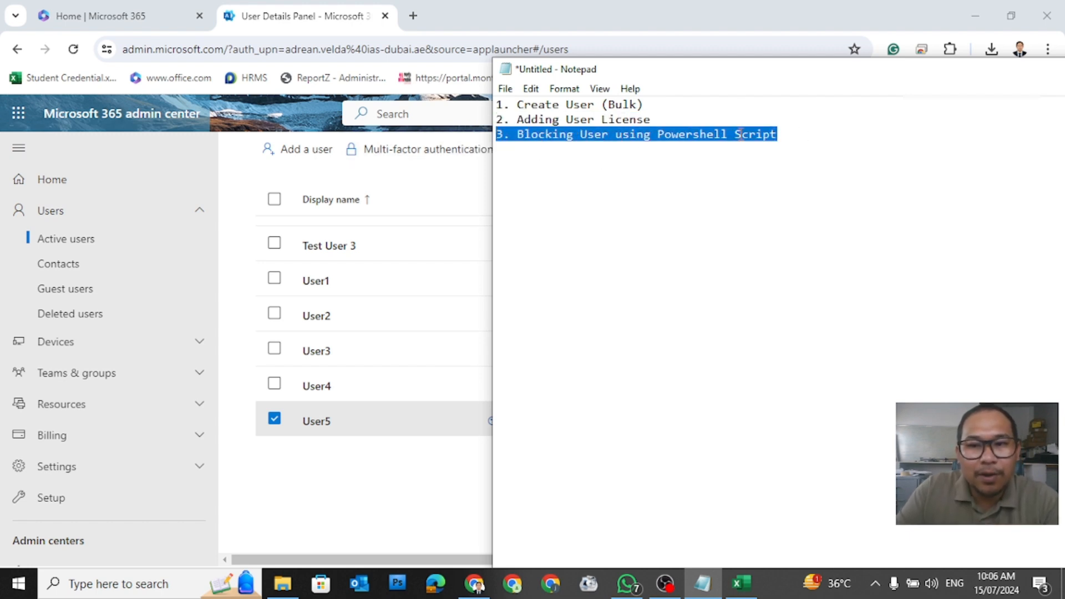
click(798, 159)
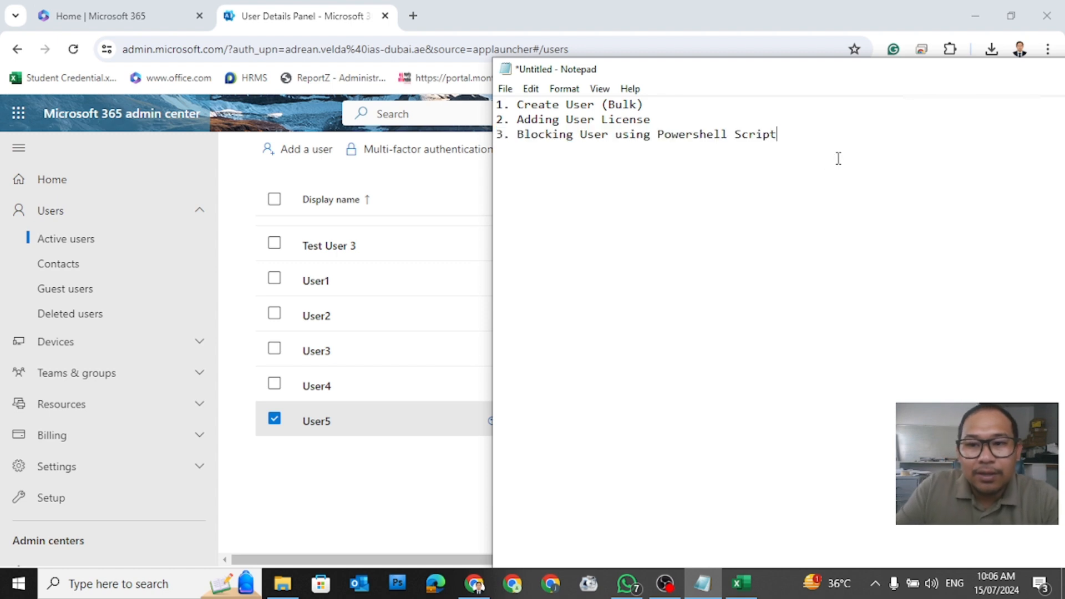
click(388, 513)
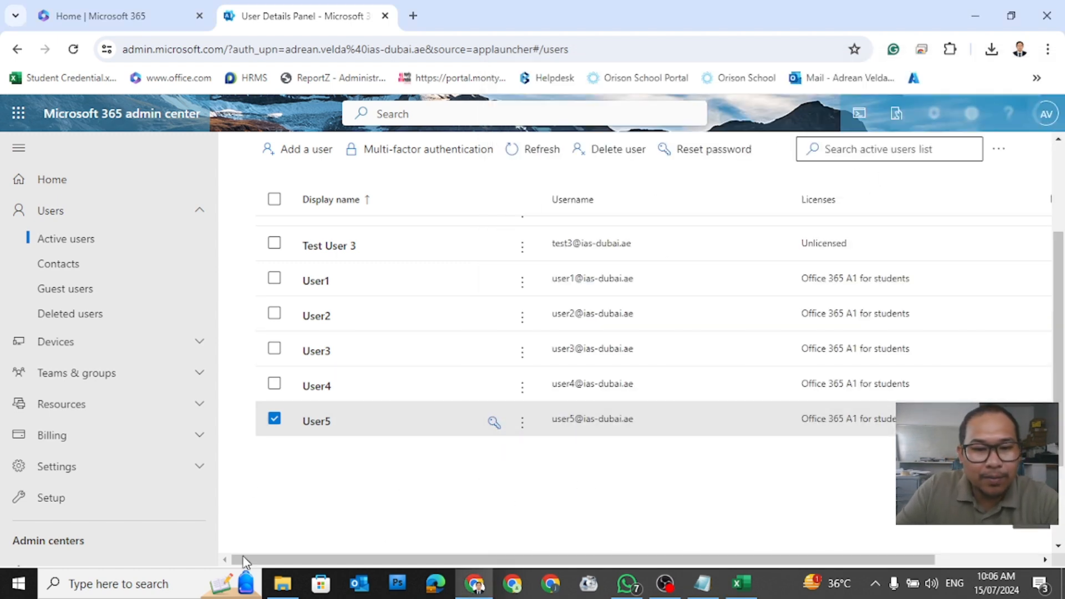
Step: Search for 'power' and run Windows PowerShell ISE as administrator
click(152, 584)
text(power)
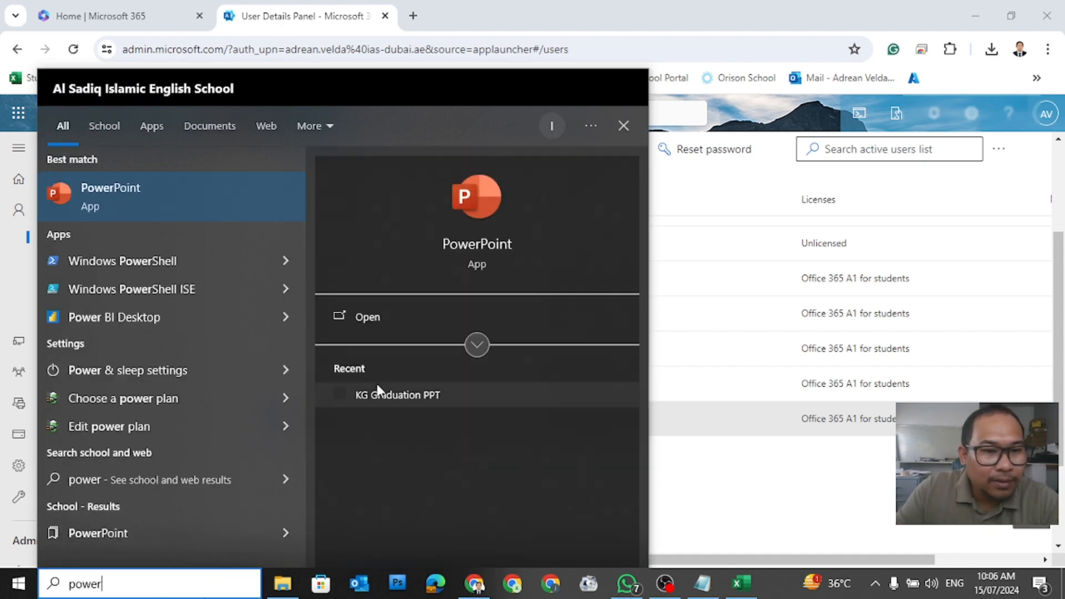
right_click(186, 285)
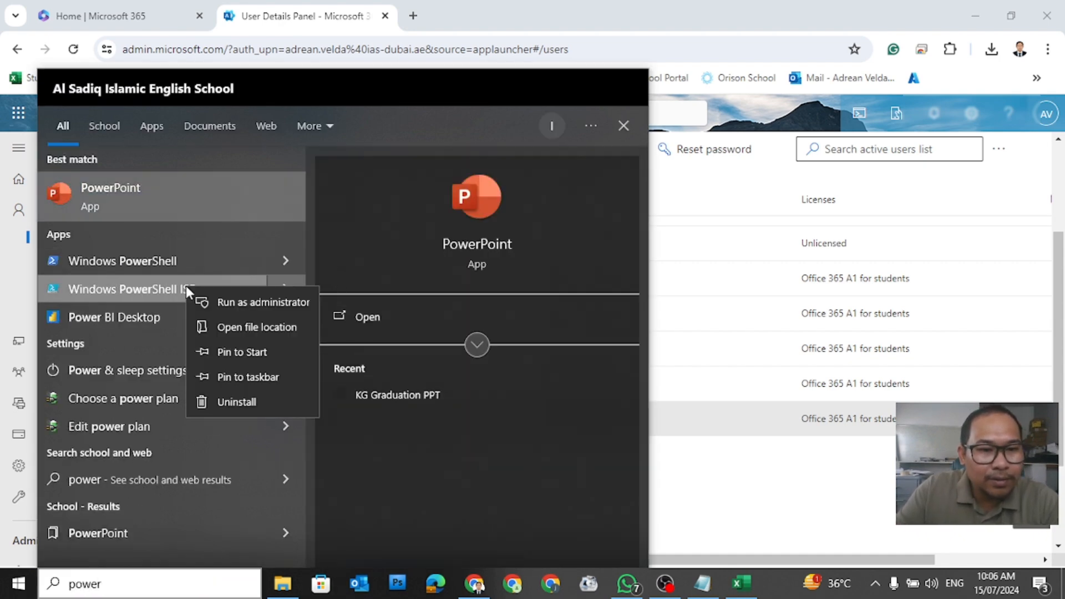
click(244, 305)
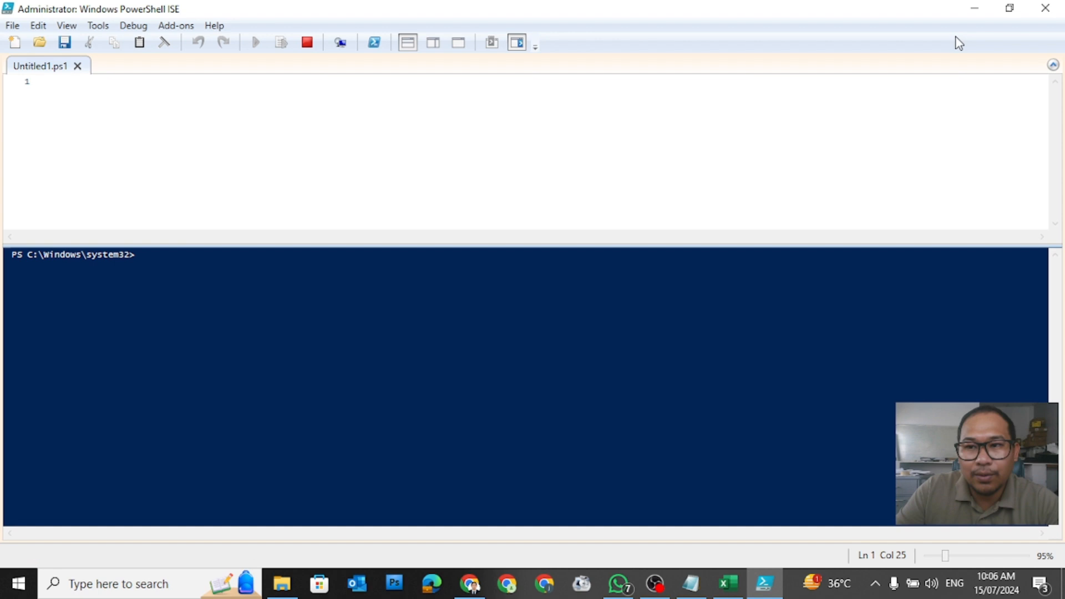
Step: Check User1's account details in the admin center, then return to the empty Untitled1.ps1 script
click(974, 9)
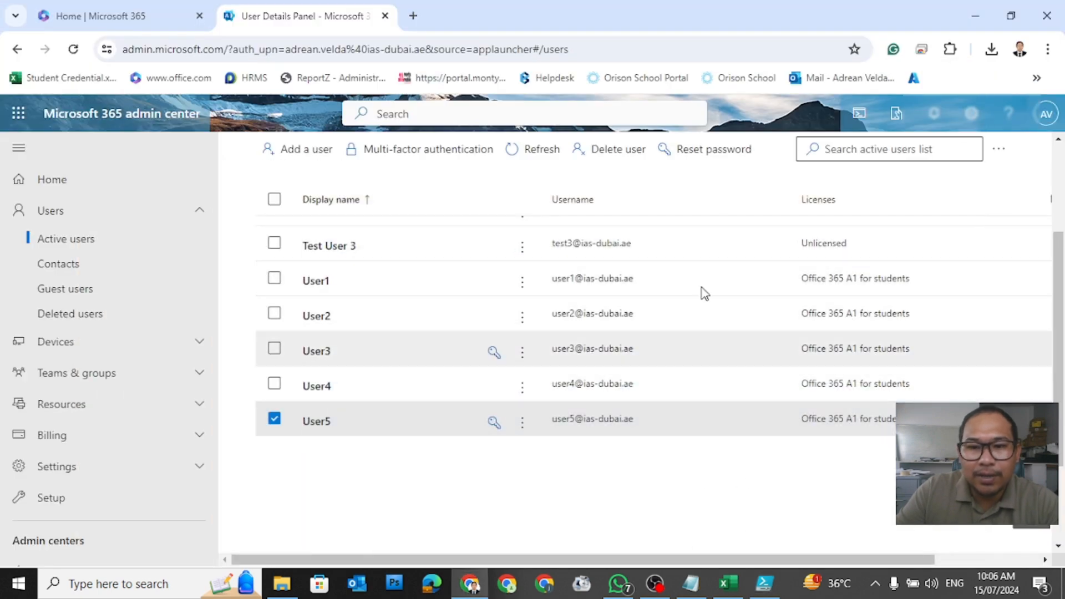
click(316, 288)
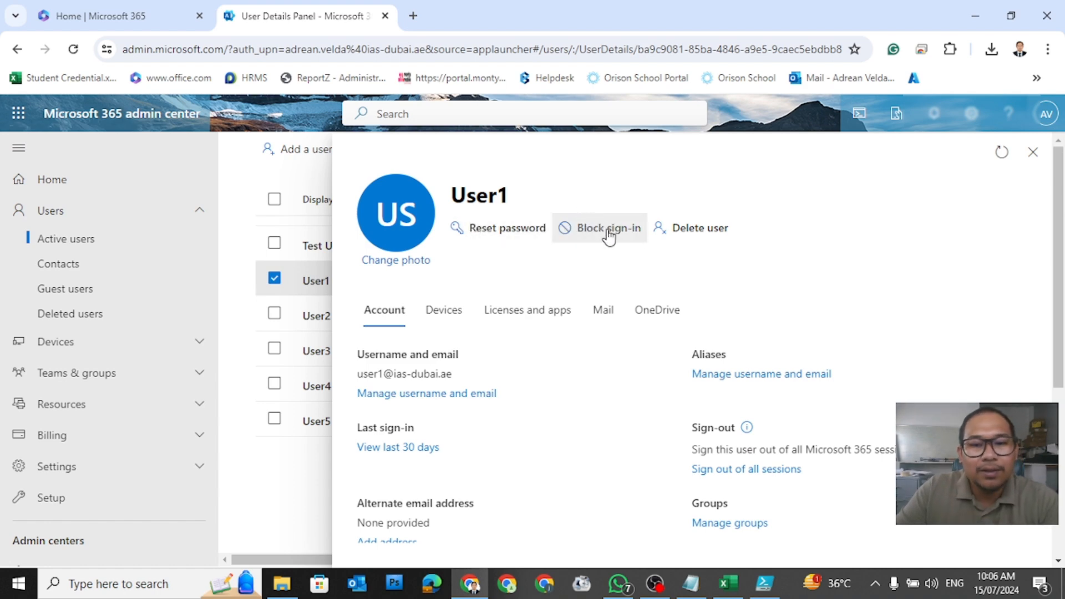
click(767, 584)
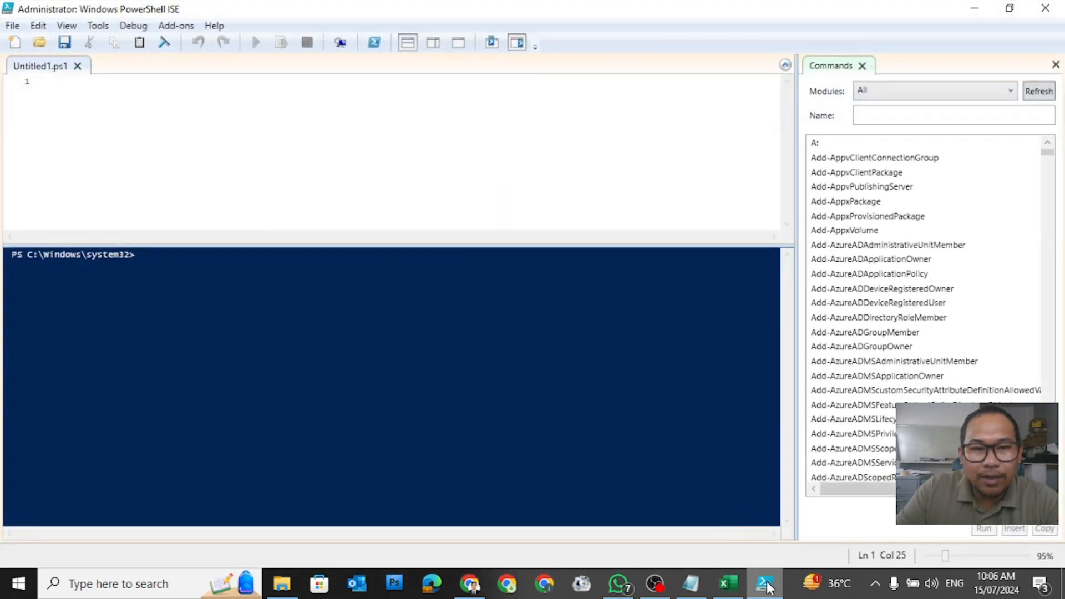
click(324, 103)
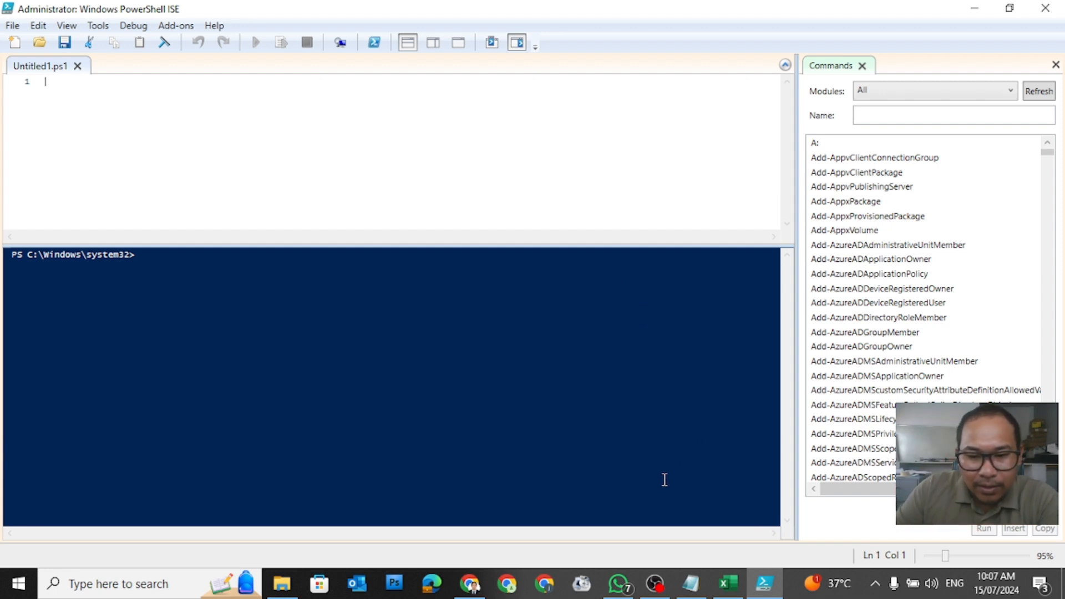
Step: Browse to Documents > IAS > PowerShell Code July 5 2023 in File Explorer
click(285, 582)
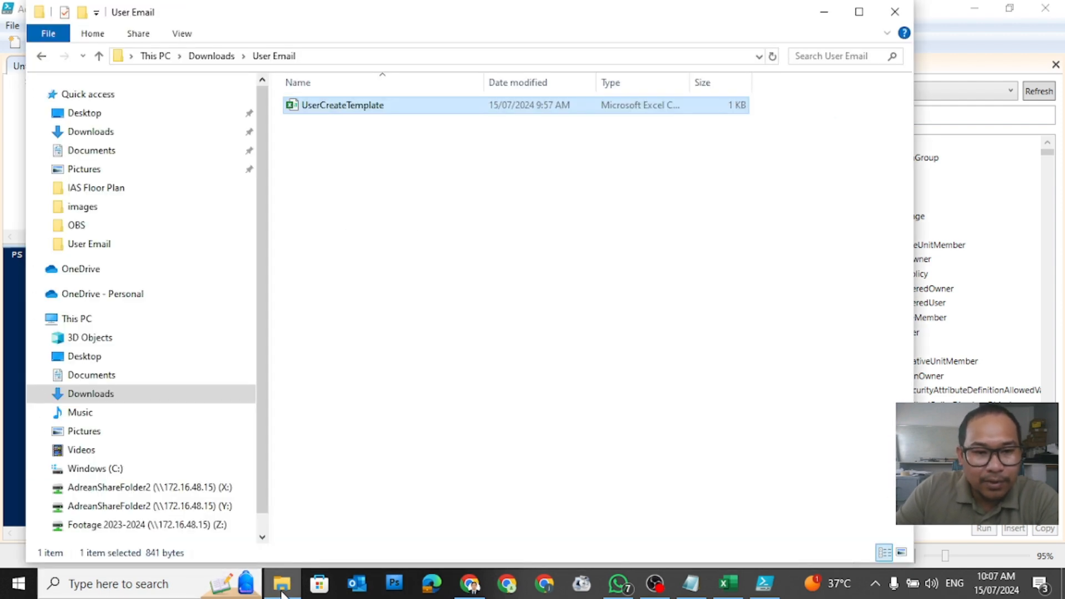
click(111, 377)
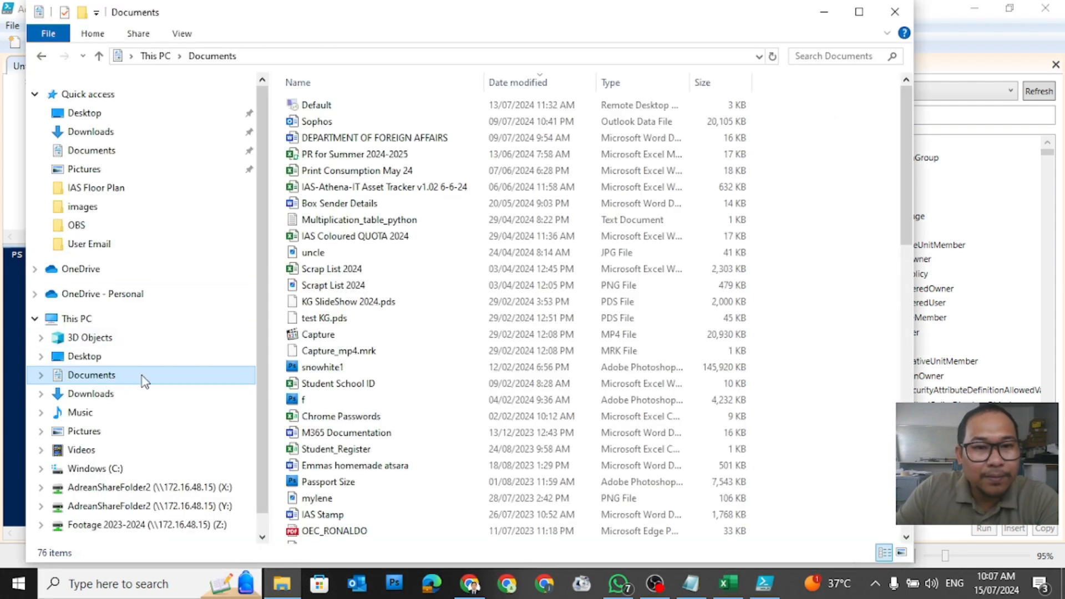
scroll(516, 337, down, 7)
scroll(517, 335, down, 9)
scroll(516, 335, up, 3)
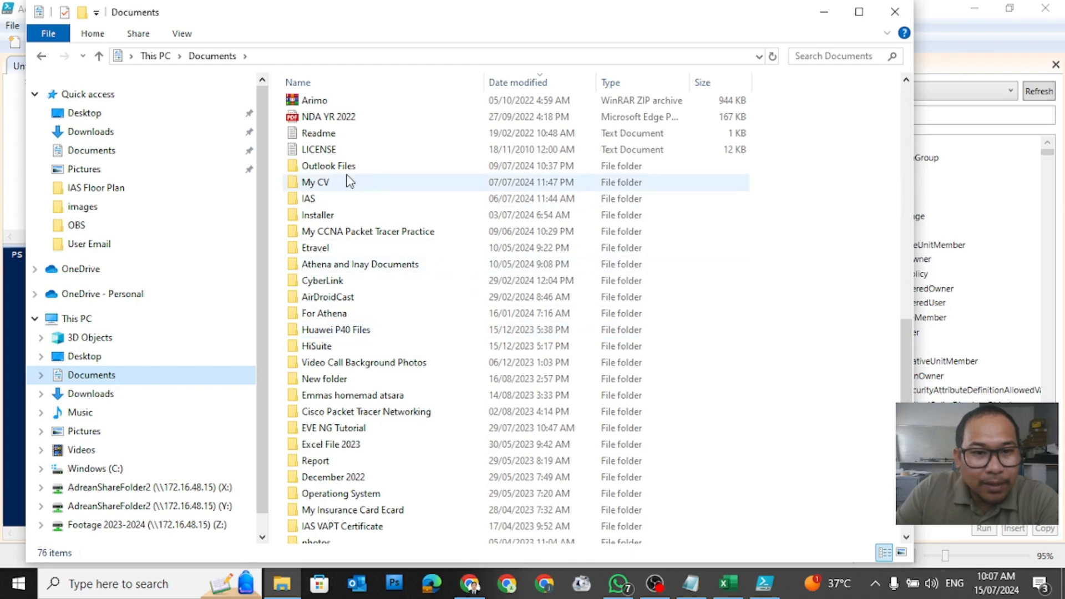
double_click(321, 206)
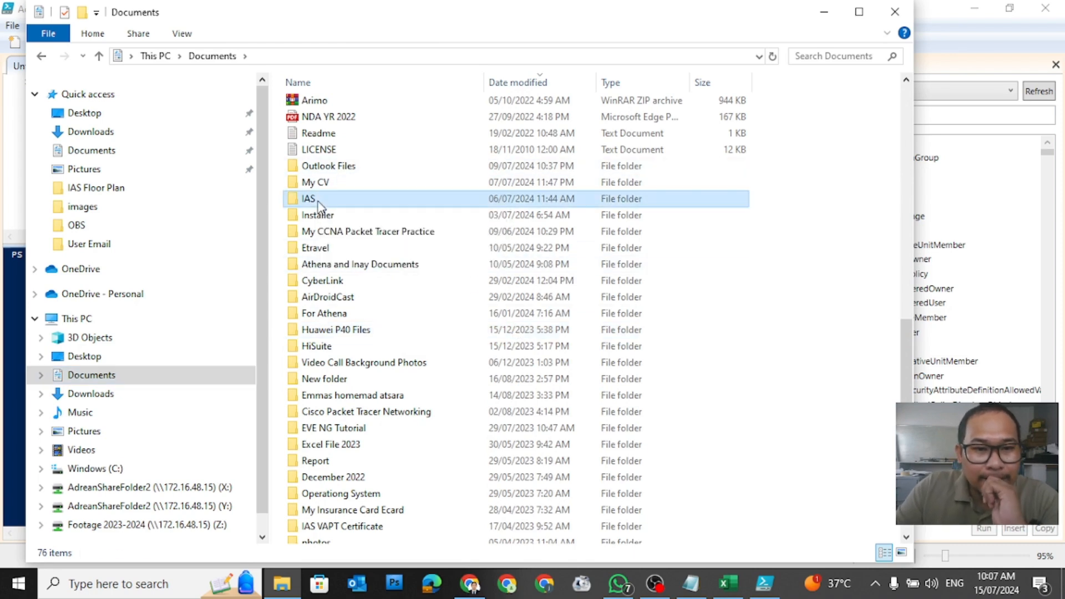
scroll(458, 327, down, 3)
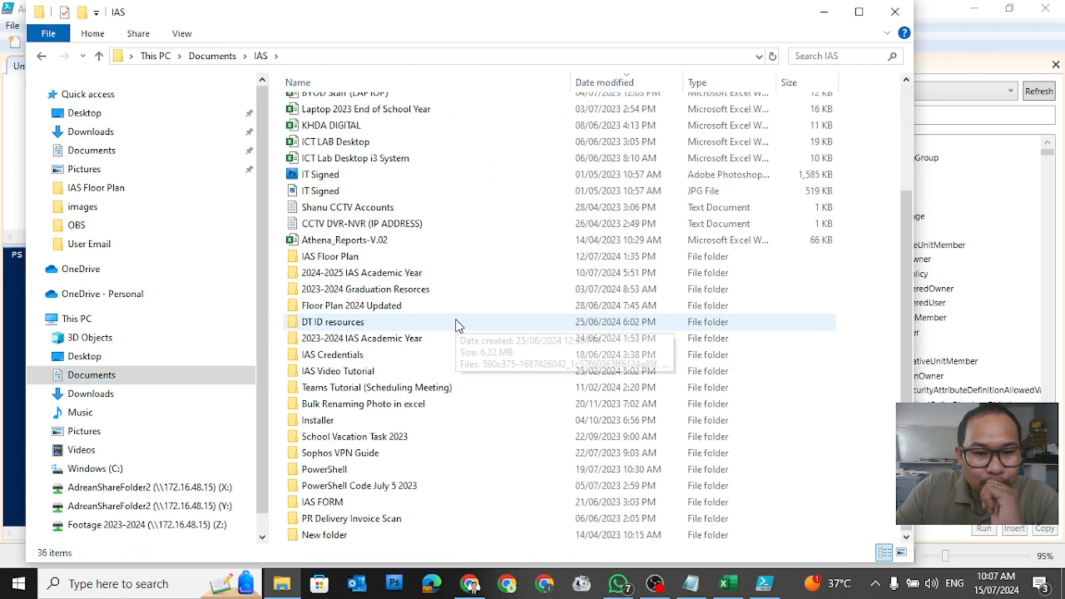
double_click(407, 485)
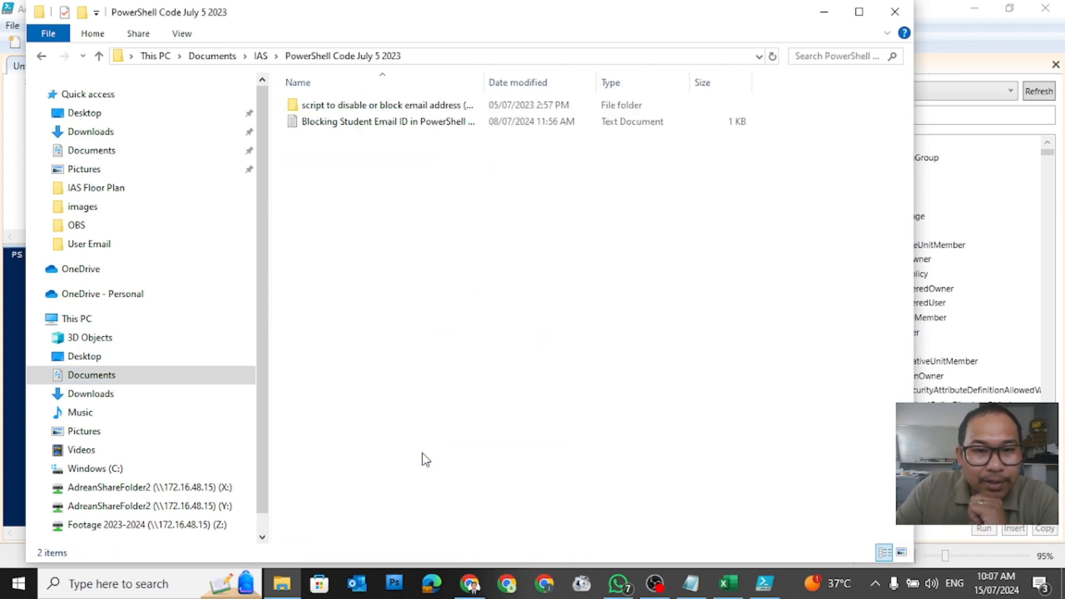
Step: Open the Blocking Student Email ID file and copy all of its script text
click(372, 127)
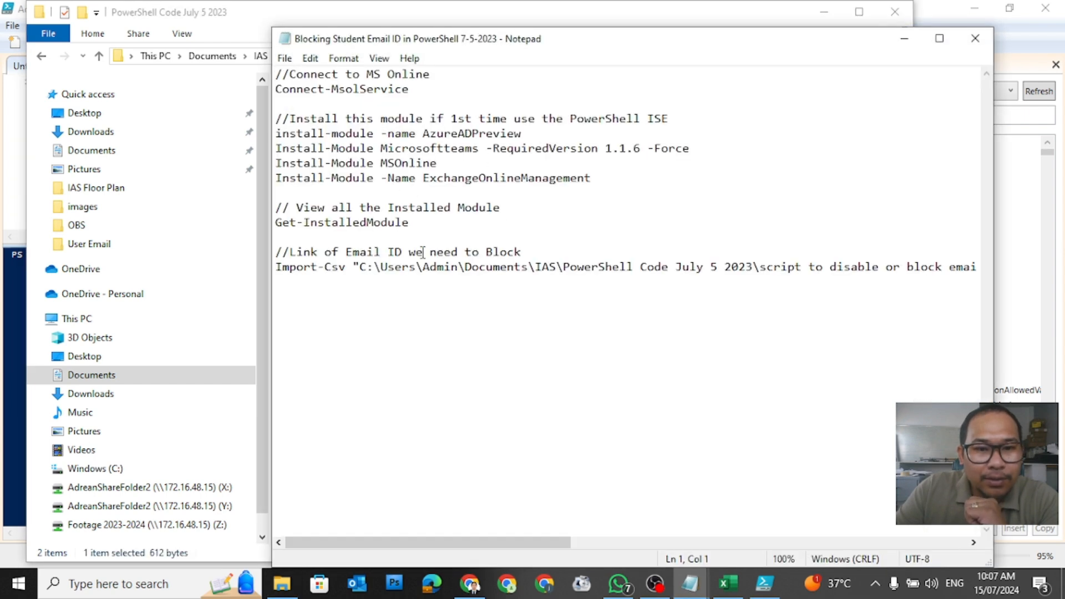
drag(423, 283, 205, 69)
key(ctrl+c)
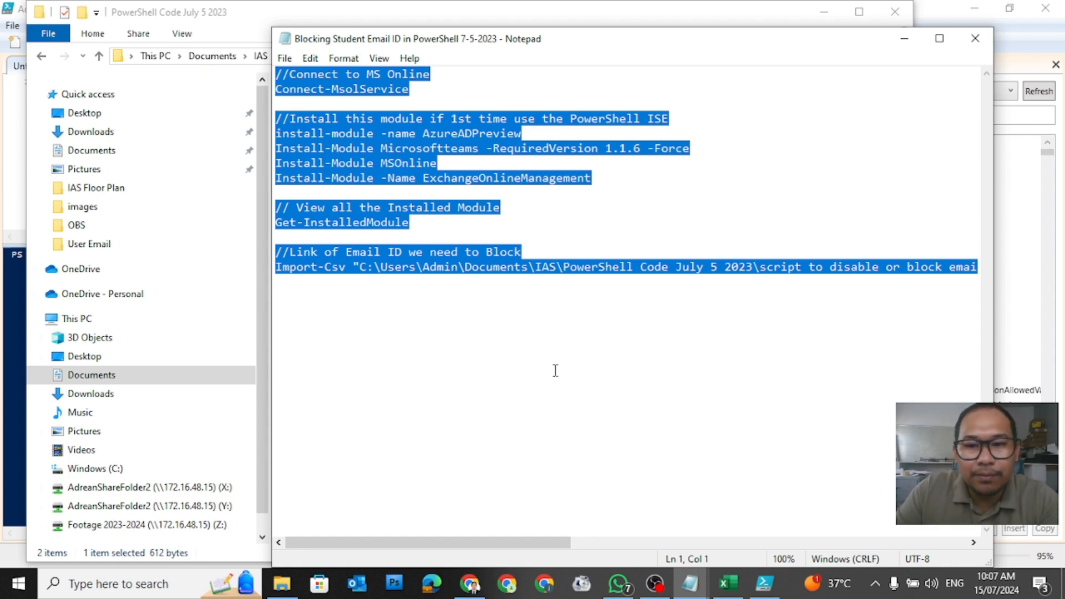
key(alt+Tab)
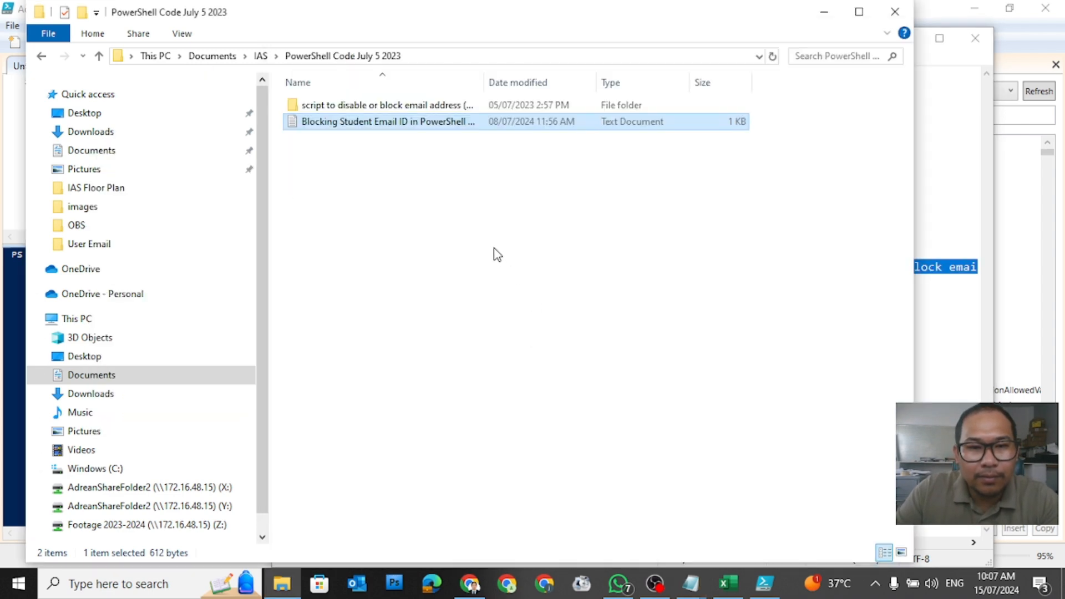
key(alt+Tab)
key(alt+Tab)
key(alt+Tab)
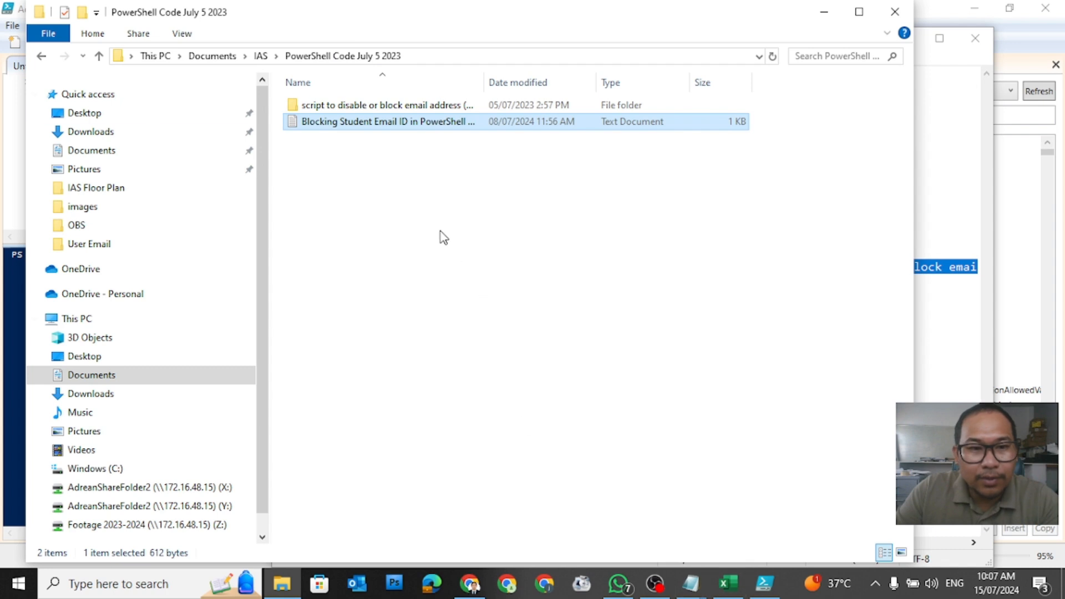
Step: Paste the blocking script into the maximized task notes, two blank lines below the numbered list
mouse_move(696, 593)
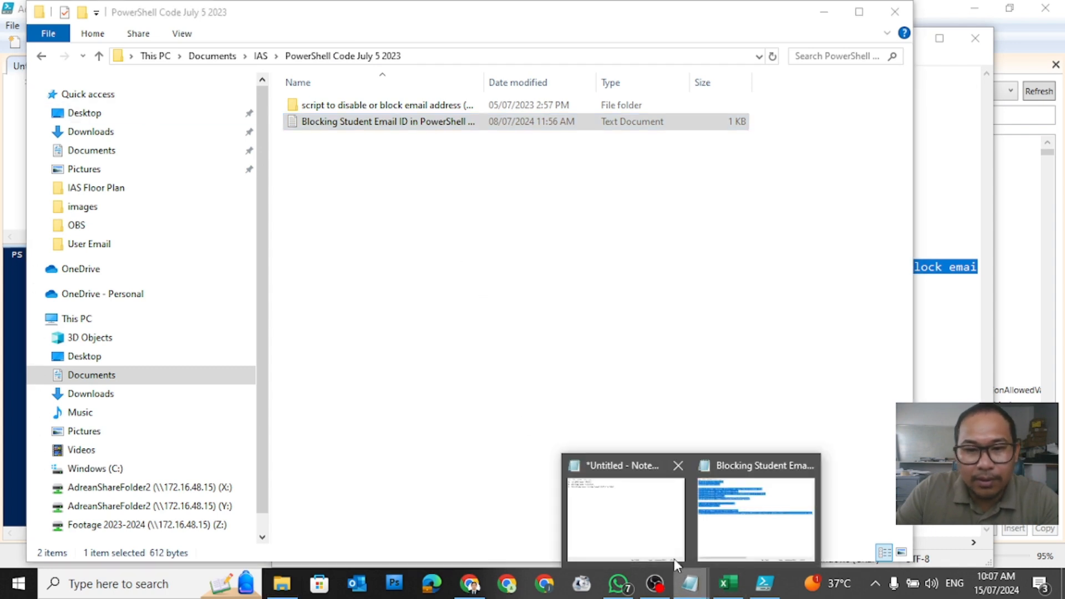
click(661, 528)
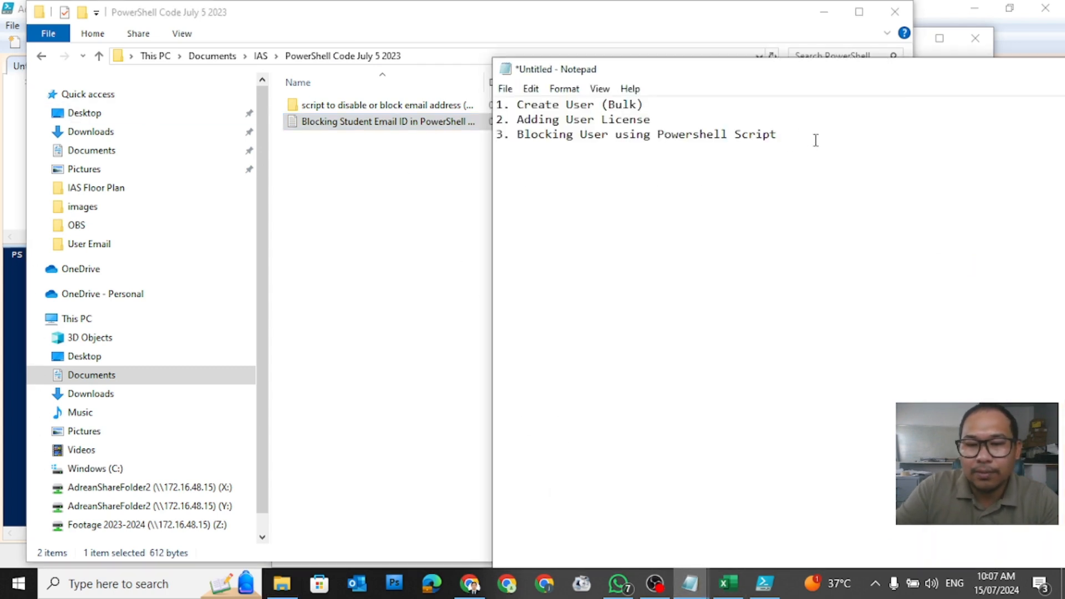
key(Return)
key(Return)
key(ctrl+v)
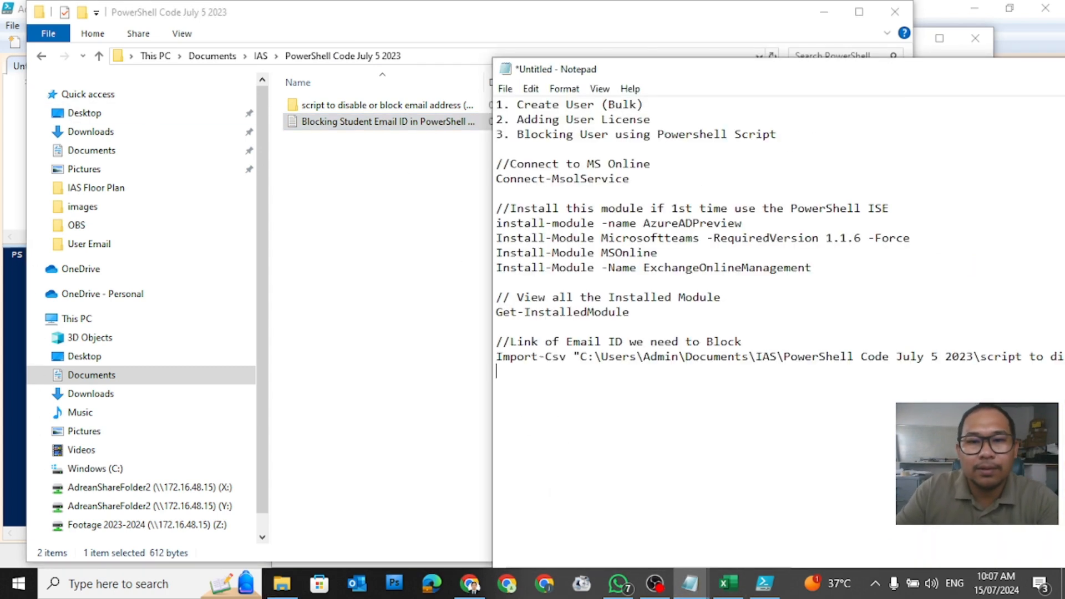
double_click(692, 70)
click(127, 82)
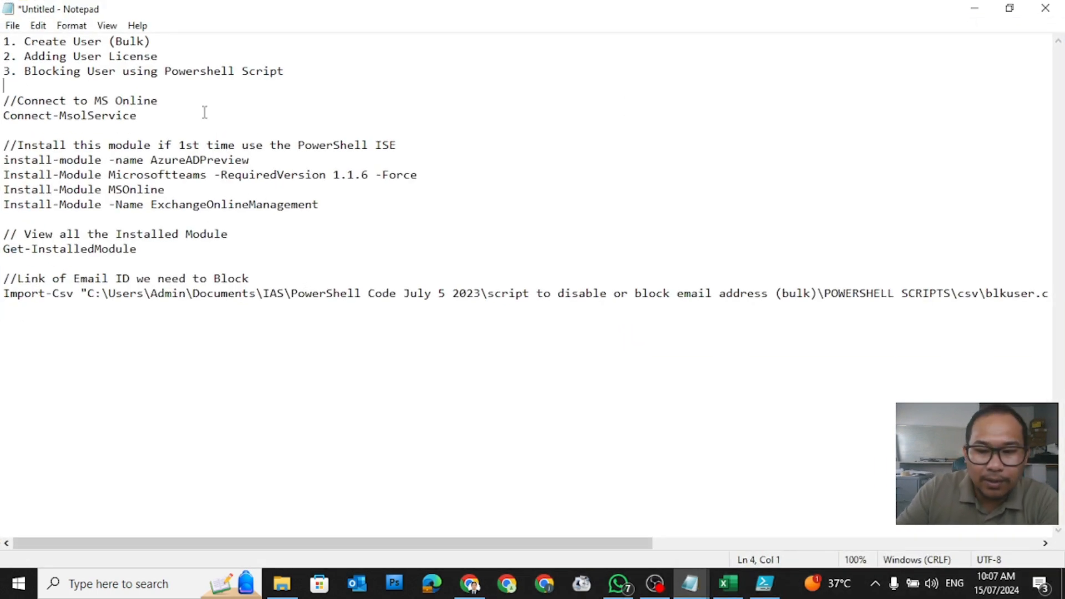
key(Return)
key(Return)
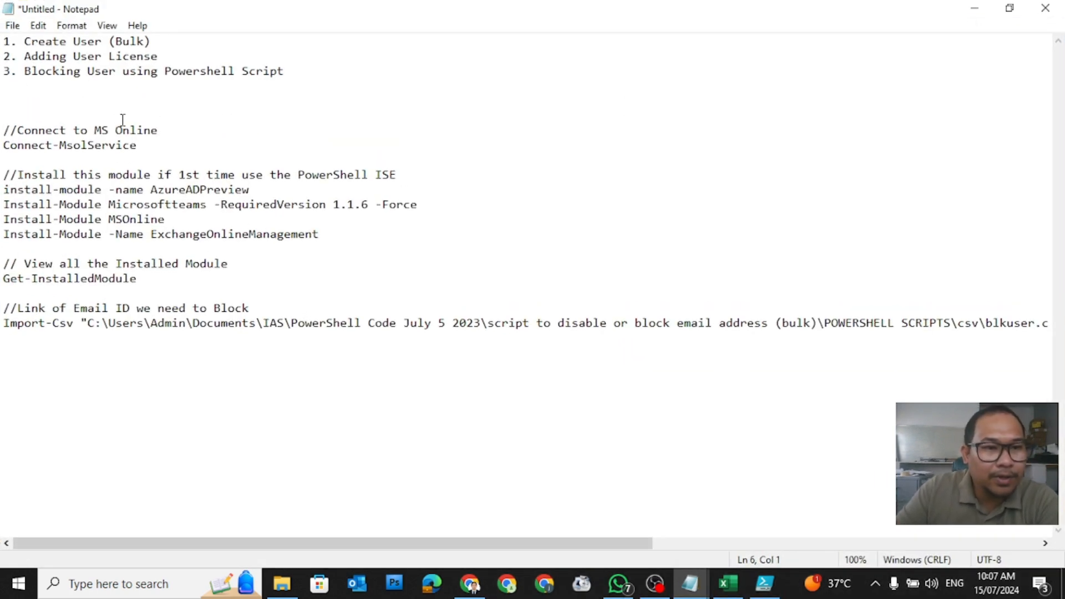
Step: Select and copy the Connect-MsolService command from the notes
drag(154, 148, 2, 147)
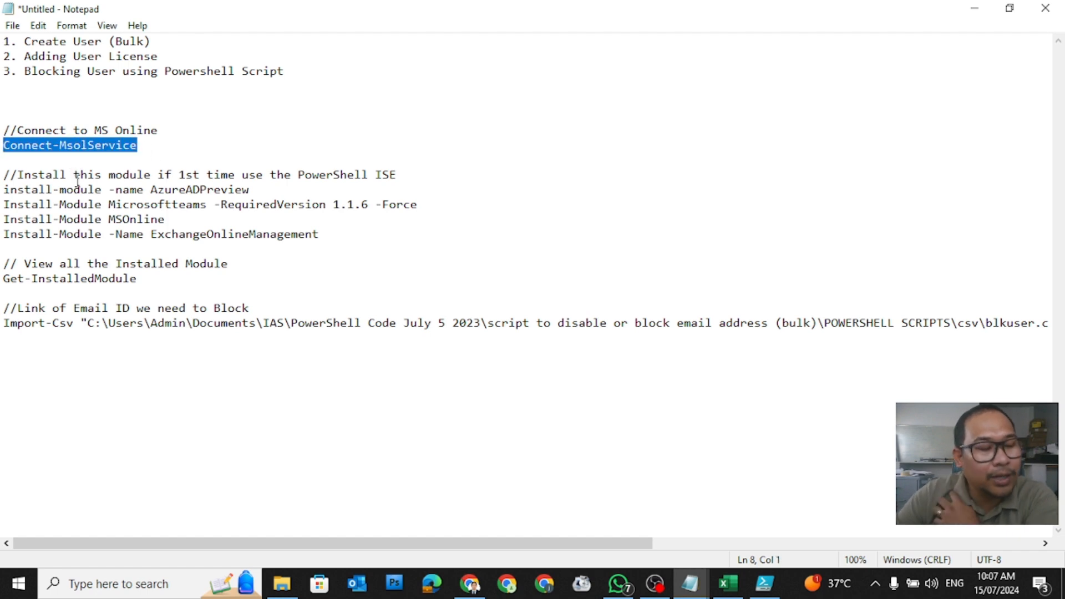
click(149, 148)
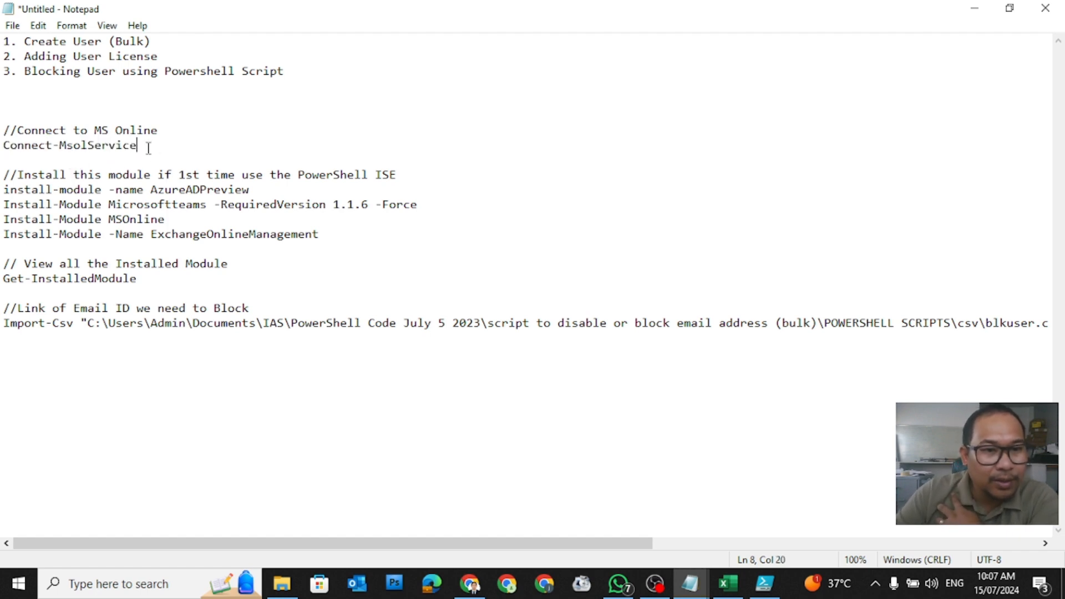
drag(148, 148, 8, 153)
key(ctrl+c)
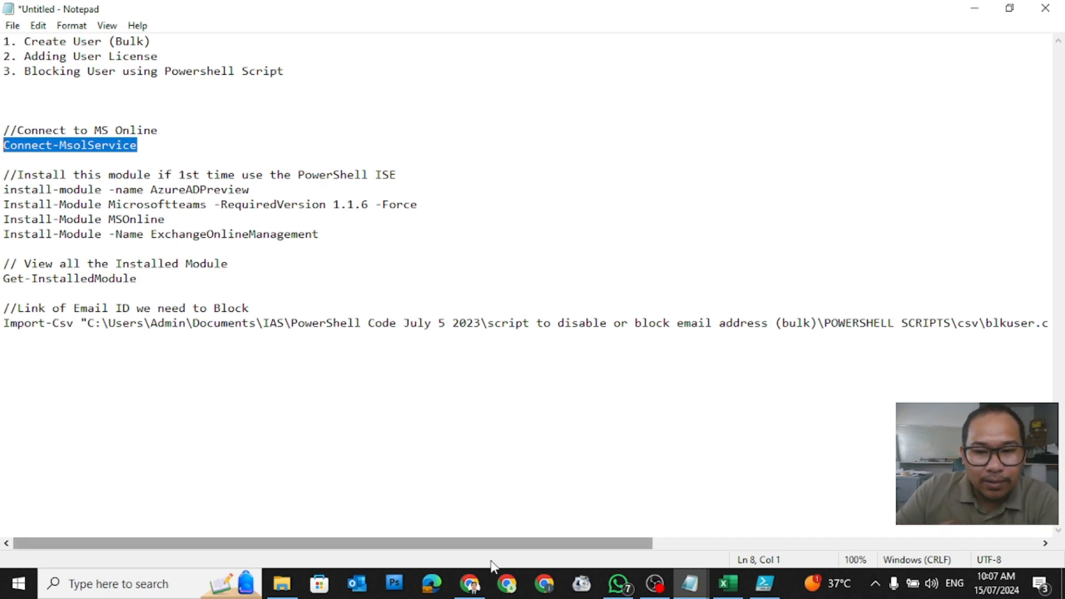
click(764, 583)
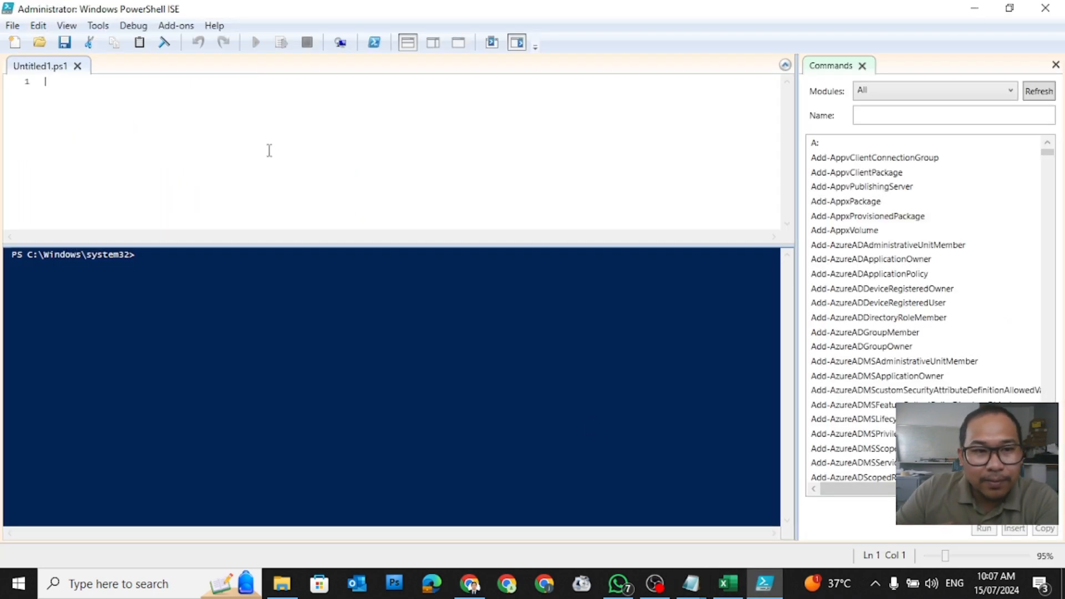
Step: Paste Connect-MsolService onto line 1 of Untitled1.ps1 and run the selection
right_click(103, 97)
click(173, 140)
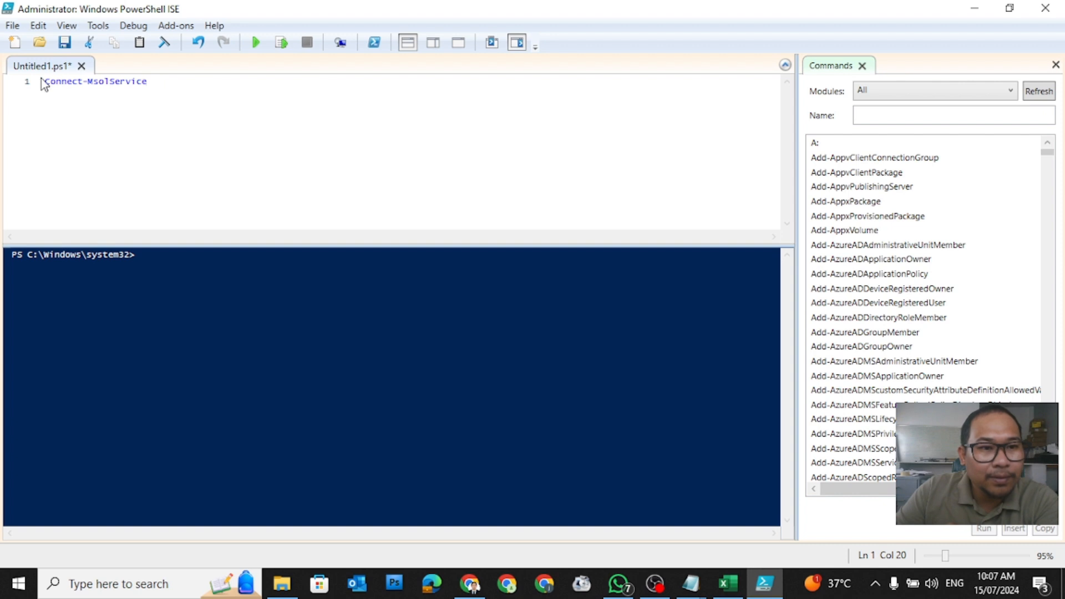
click(13, 82)
click(281, 43)
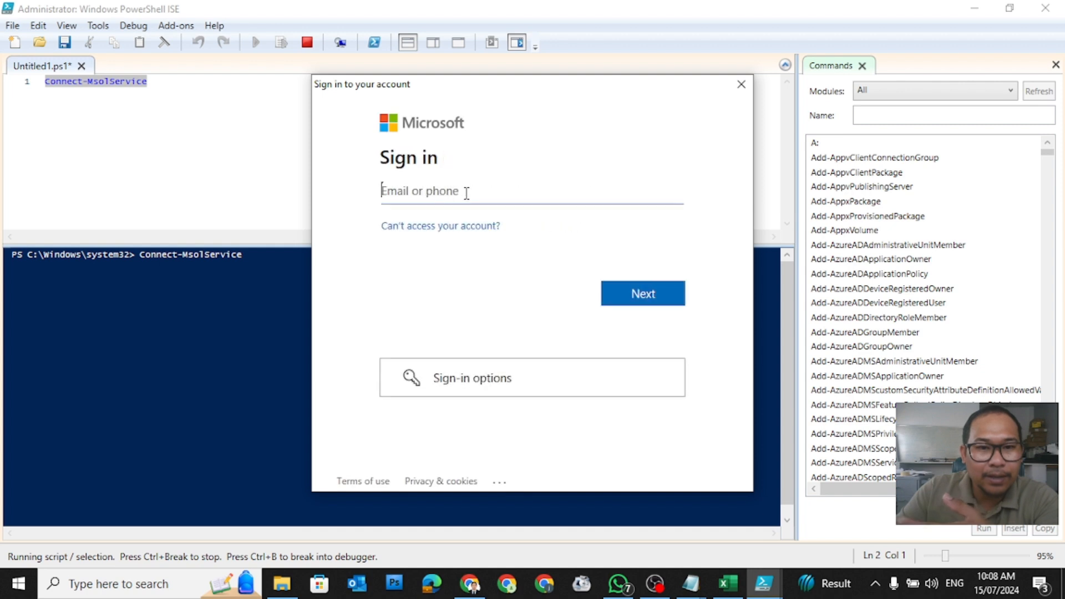
Step: Sign in with the admin account e-mail and password, then add blank lines below the command
text(ad)
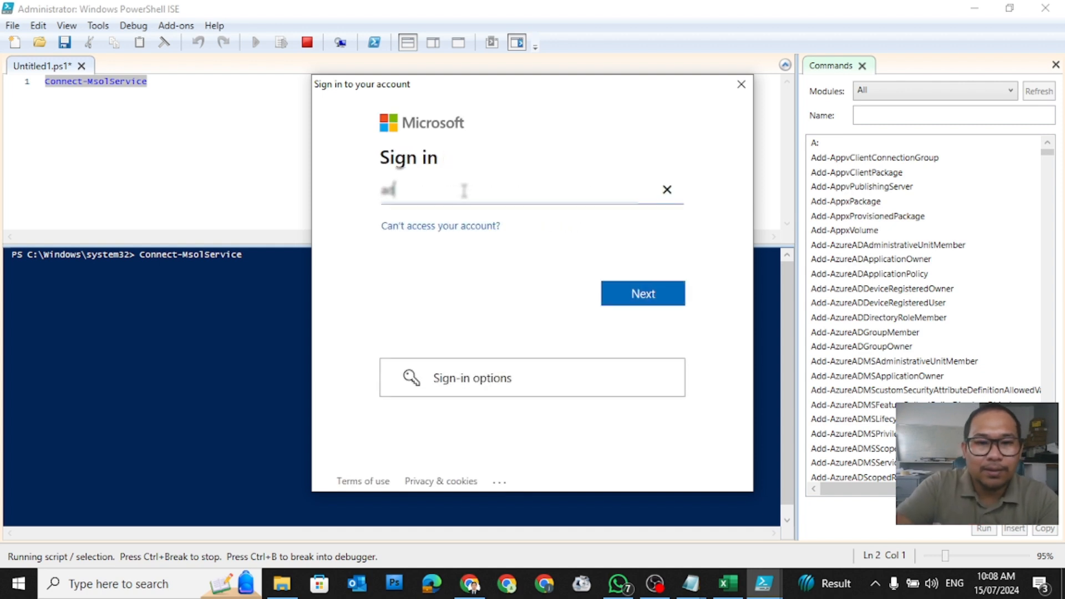
key(BackSpace)
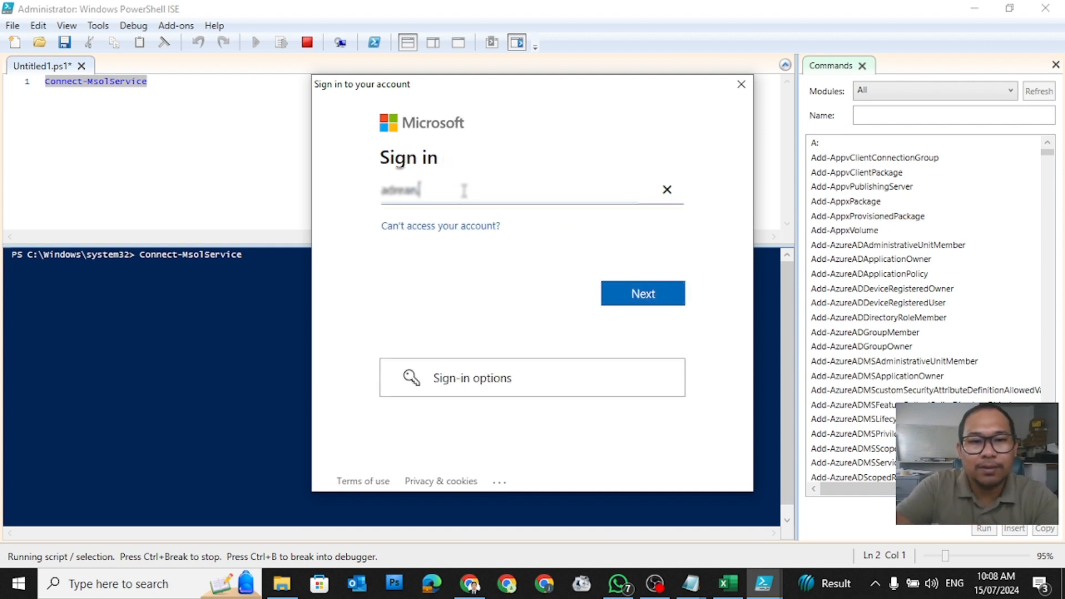
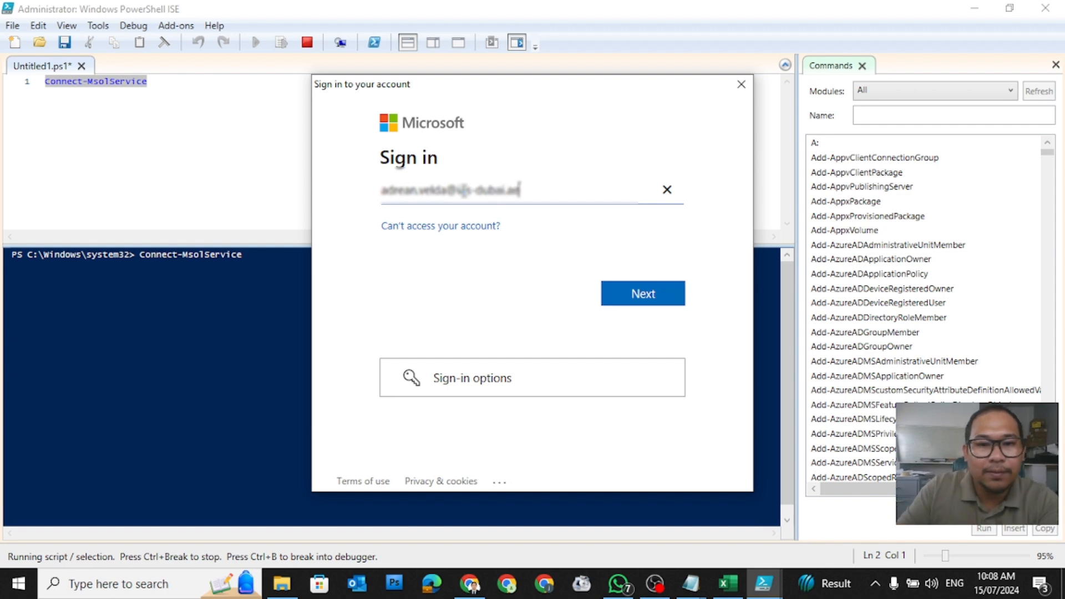
click(636, 306)
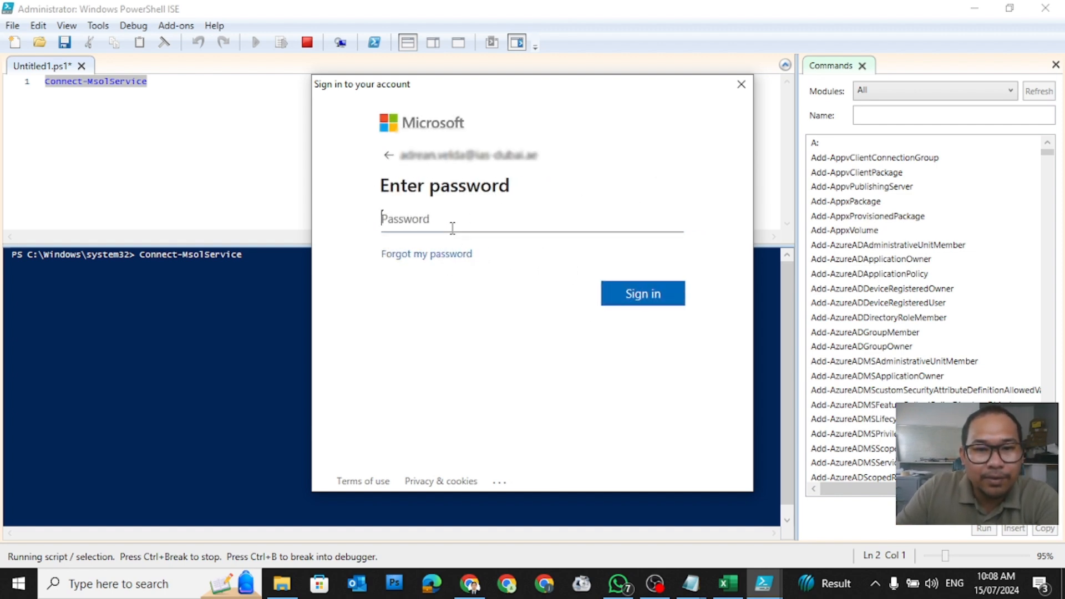
text(•••)
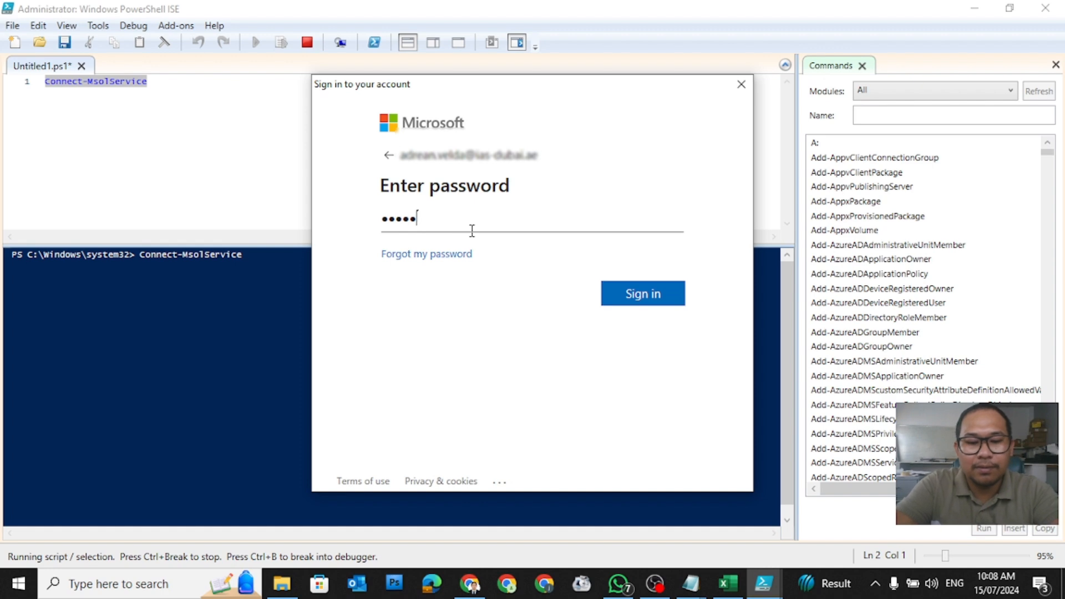
text(••••••)
click(665, 297)
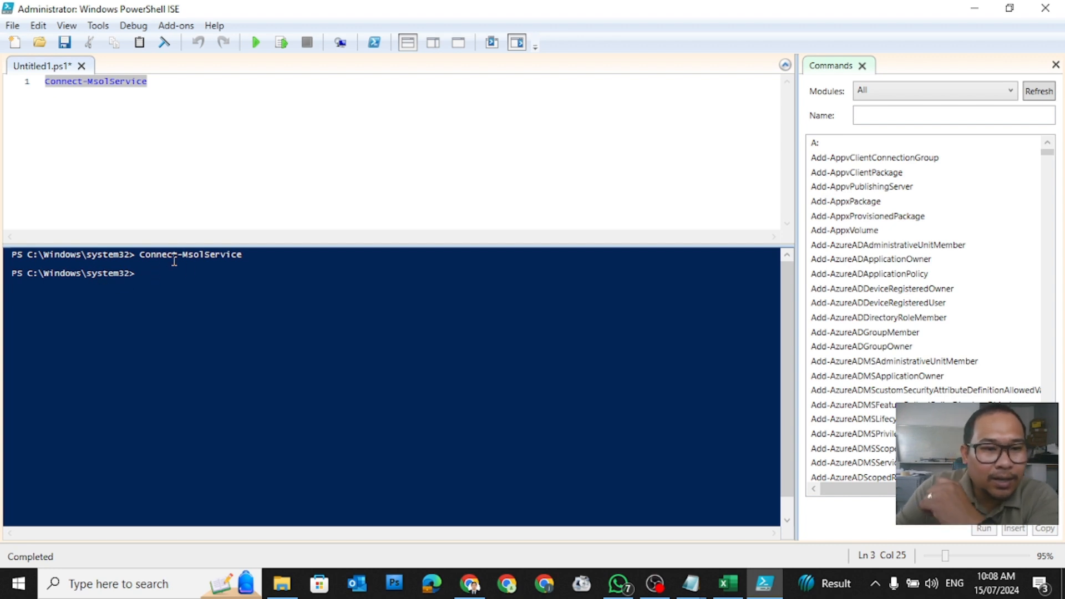
click(164, 88)
key(Return)
key(Return)
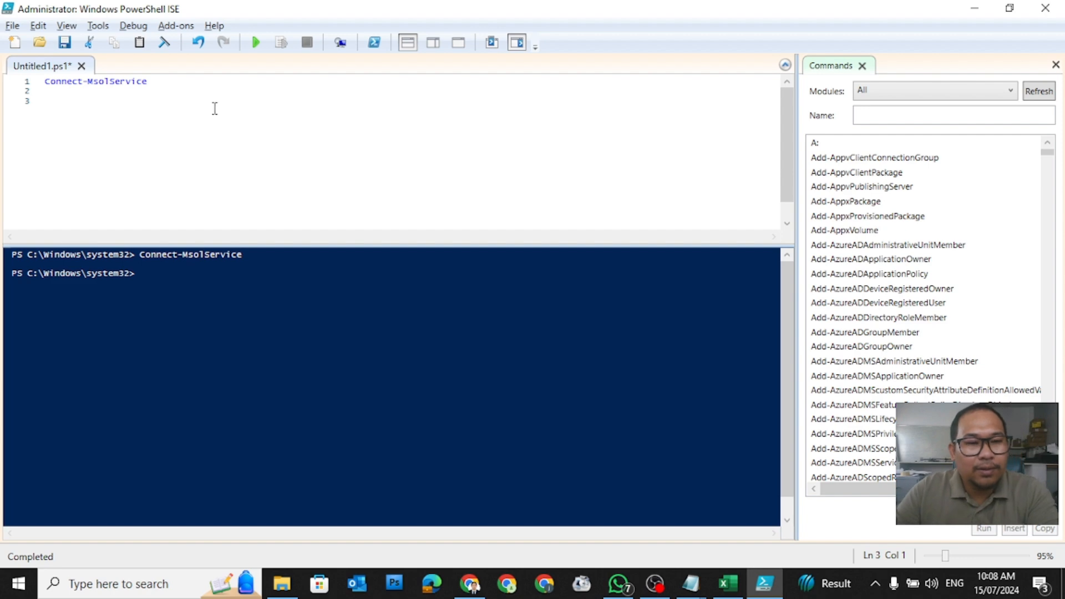
key(alt+Tab)
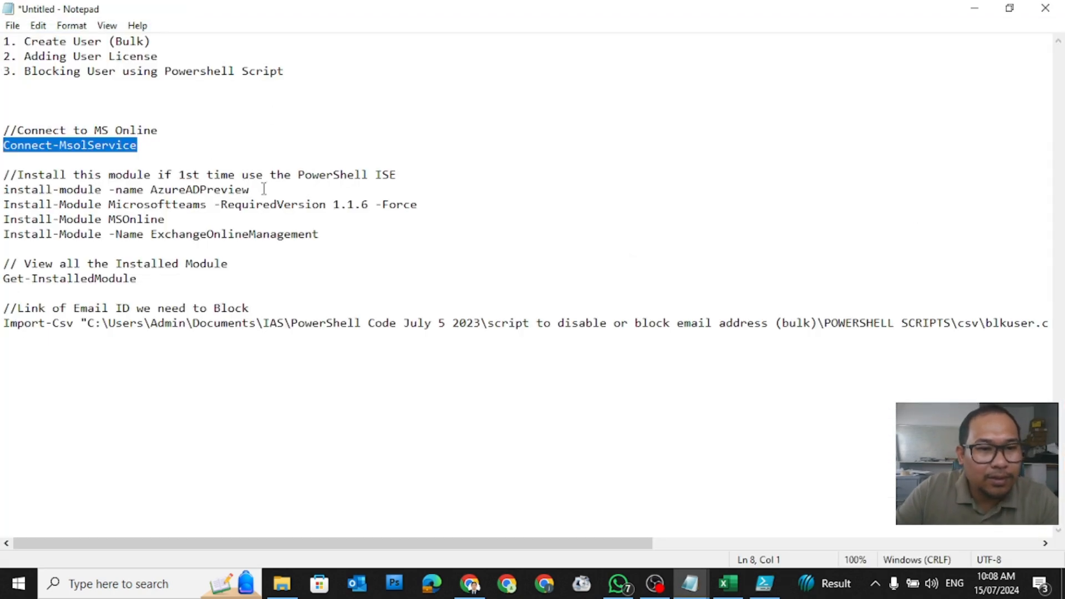
Step: Copy the Get-InstalledModule command from the Notepad notes
drag(355, 237, 3, 191)
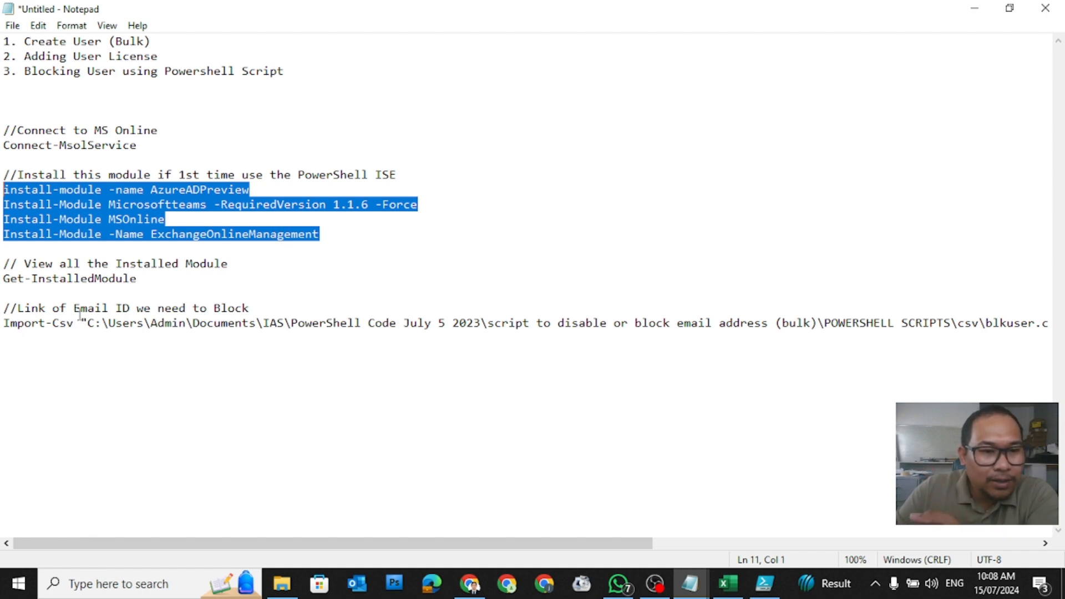
drag(155, 283, 3, 279)
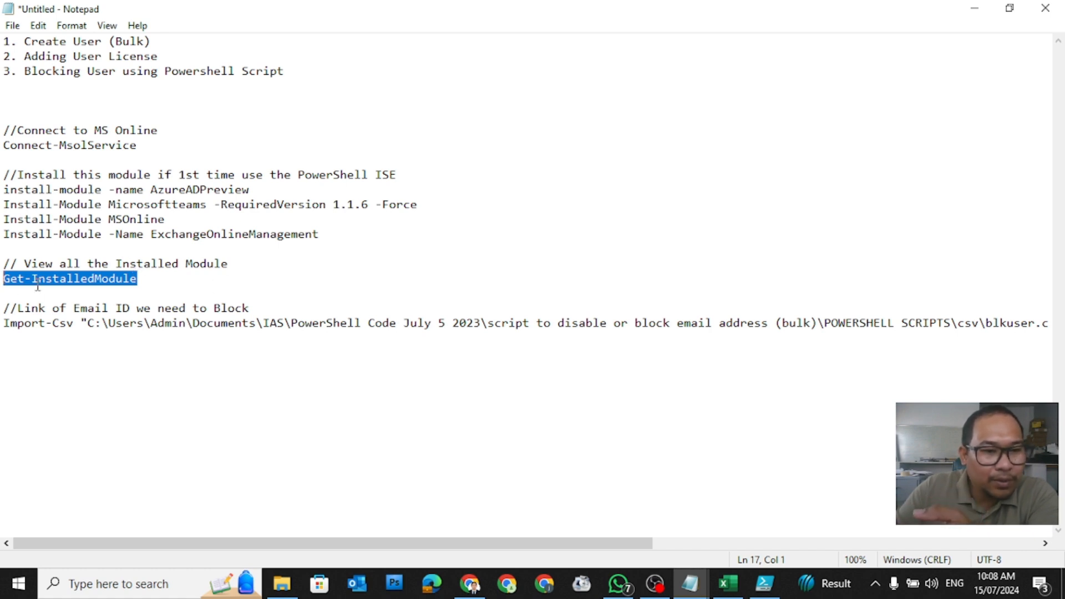
right_click(83, 280)
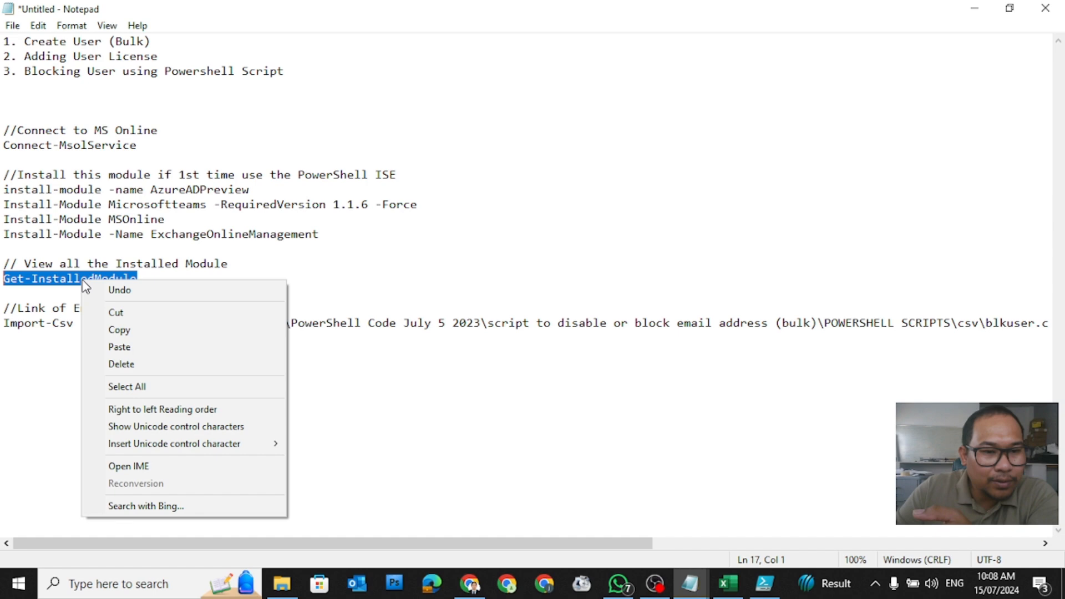
click(132, 329)
Step: Paste Get-InstalledModule into the script with an extra blank line above it
click(764, 584)
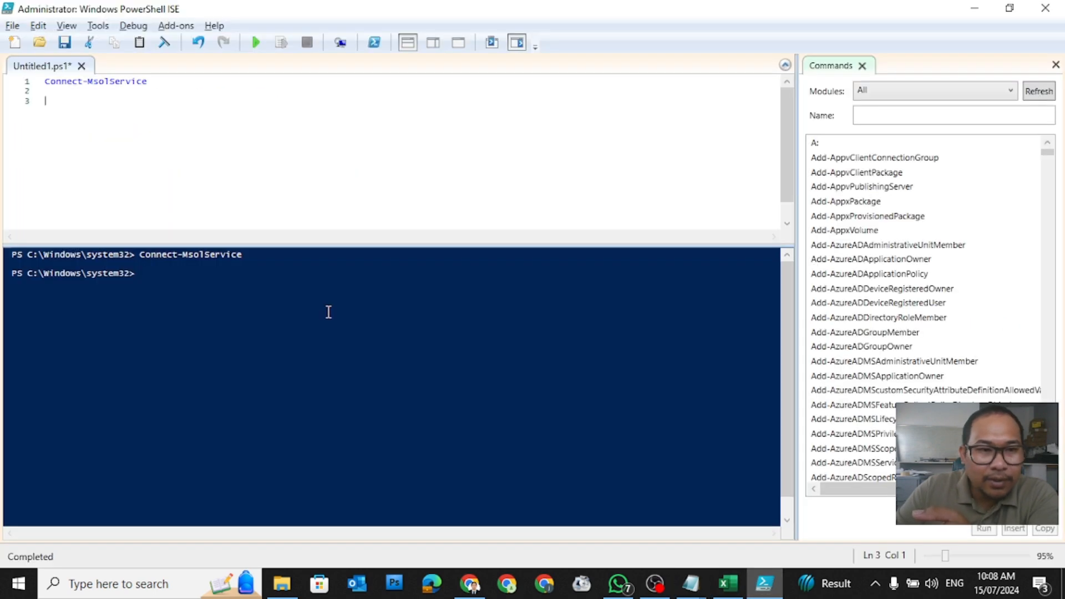
right_click(120, 115)
click(161, 161)
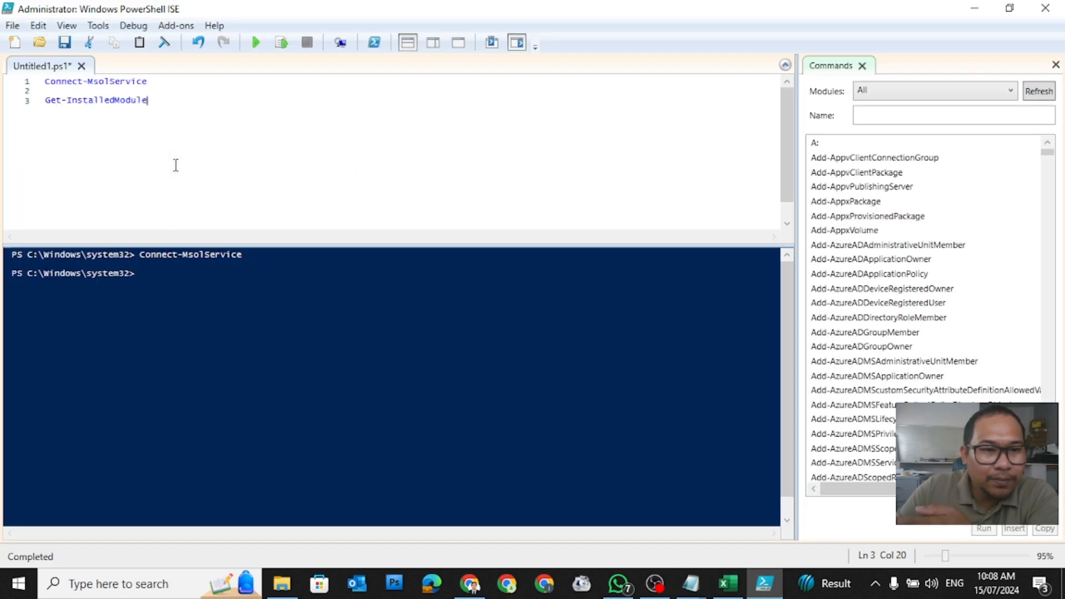
click(139, 90)
key(Return)
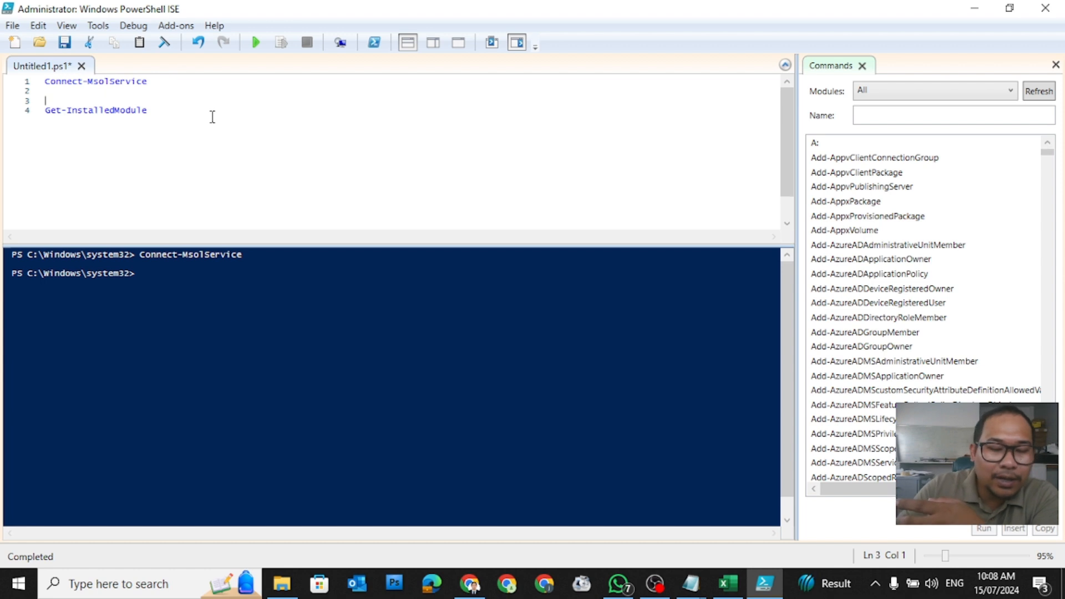
Step: Look over the four Install-Module lines in the notes, then run Get-InstalledModule
mouse_move(691, 583)
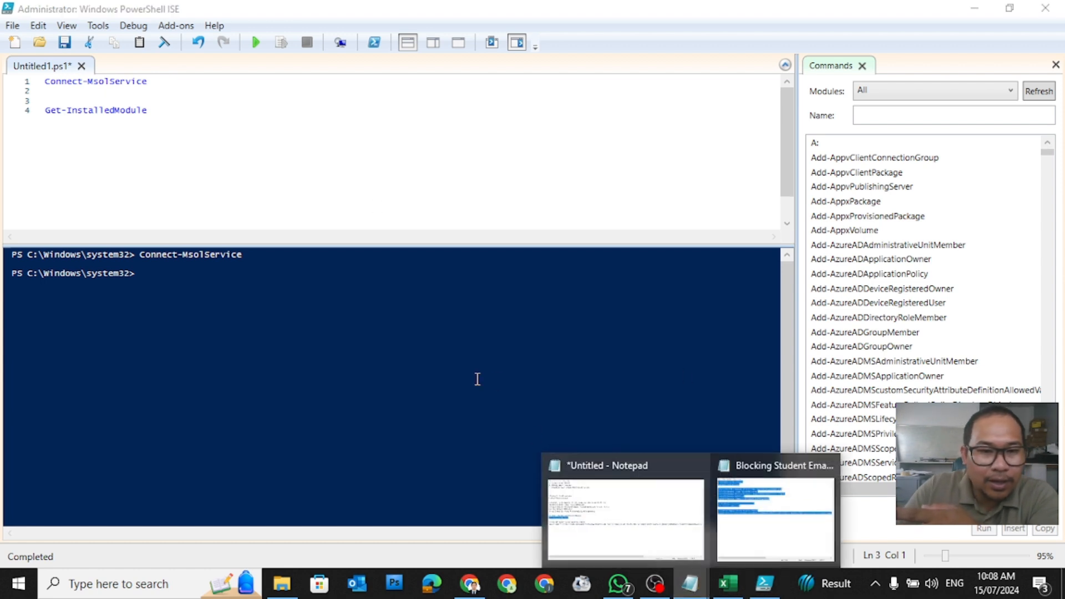
click(792, 528)
click(464, 153)
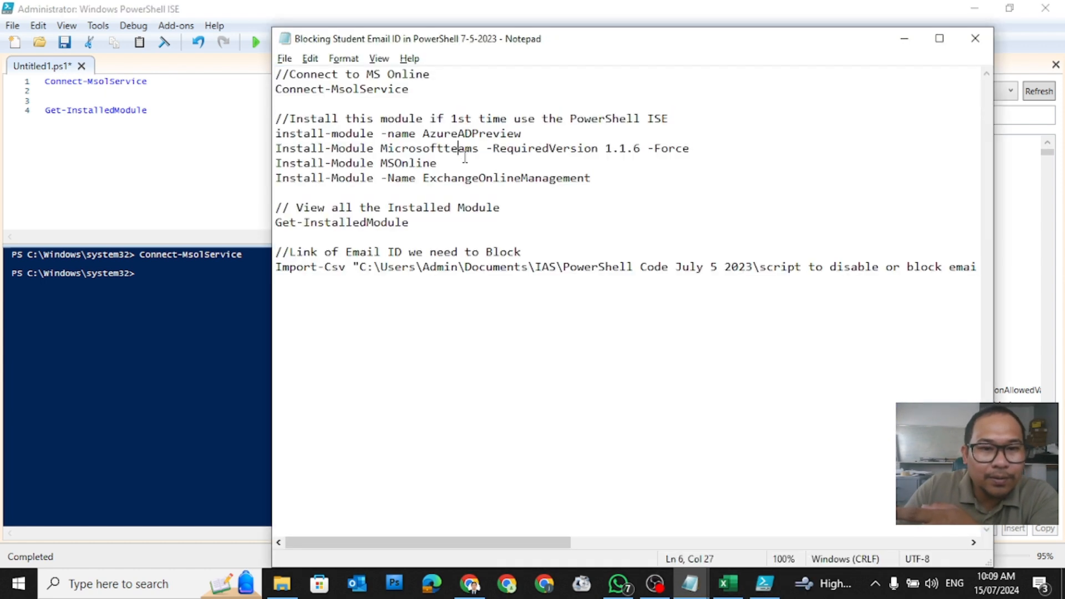
drag(589, 177, 276, 133)
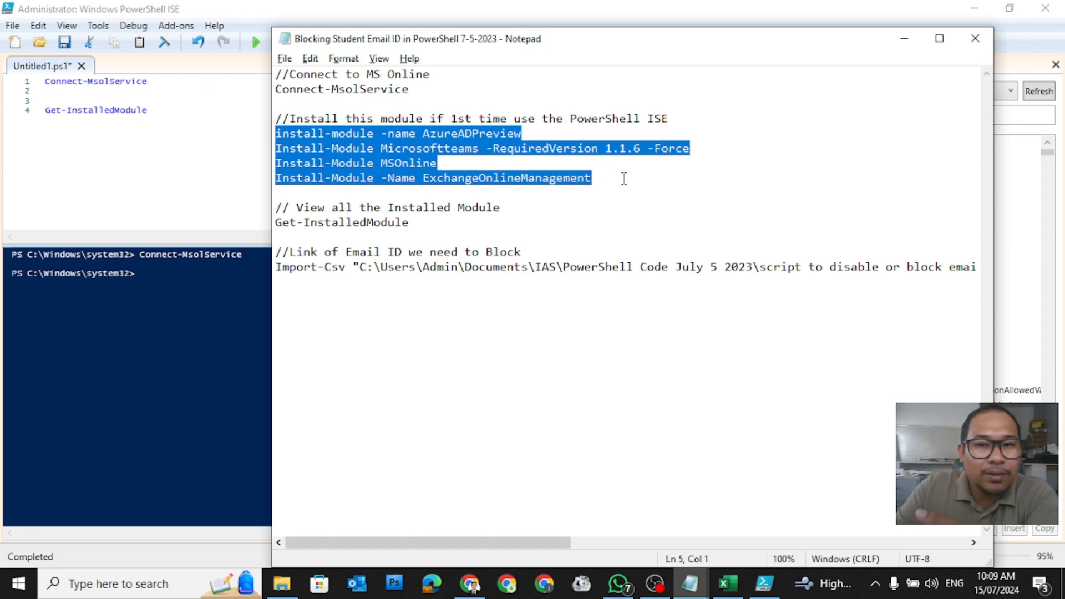
click(188, 110)
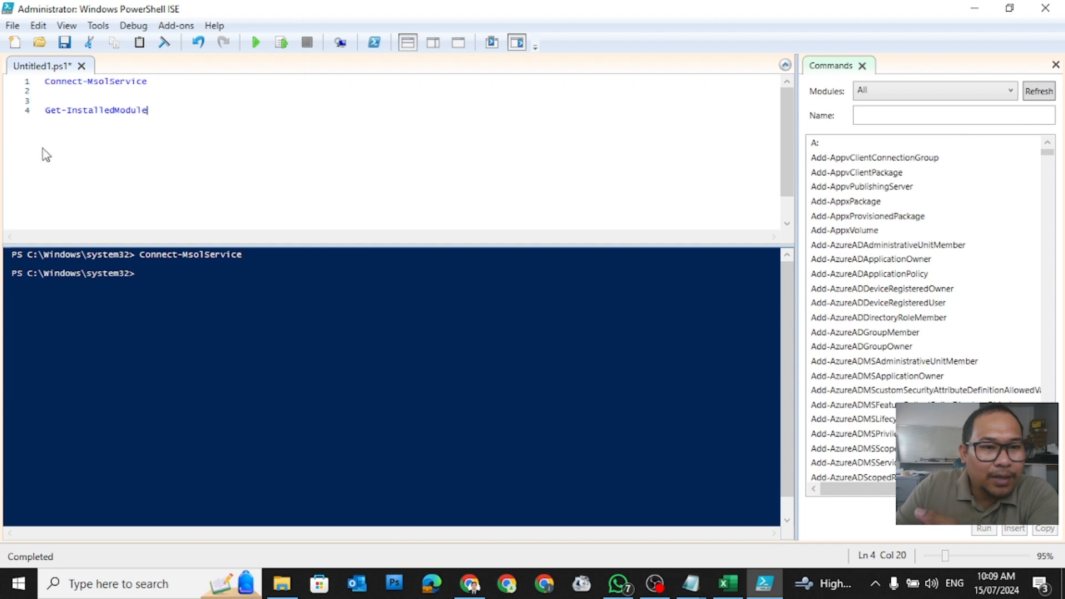
click(27, 110)
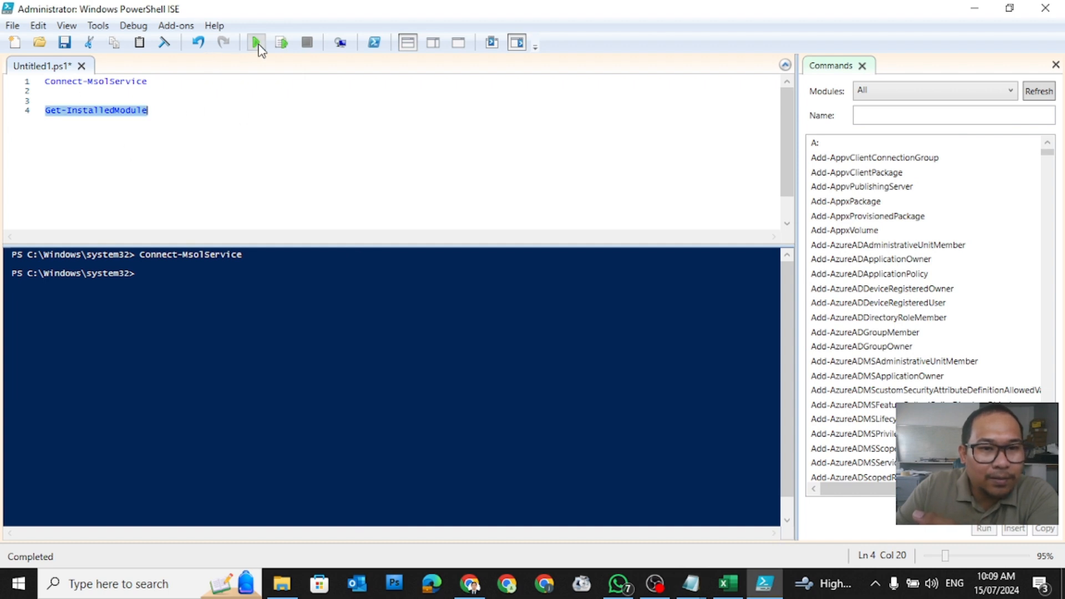
click(282, 44)
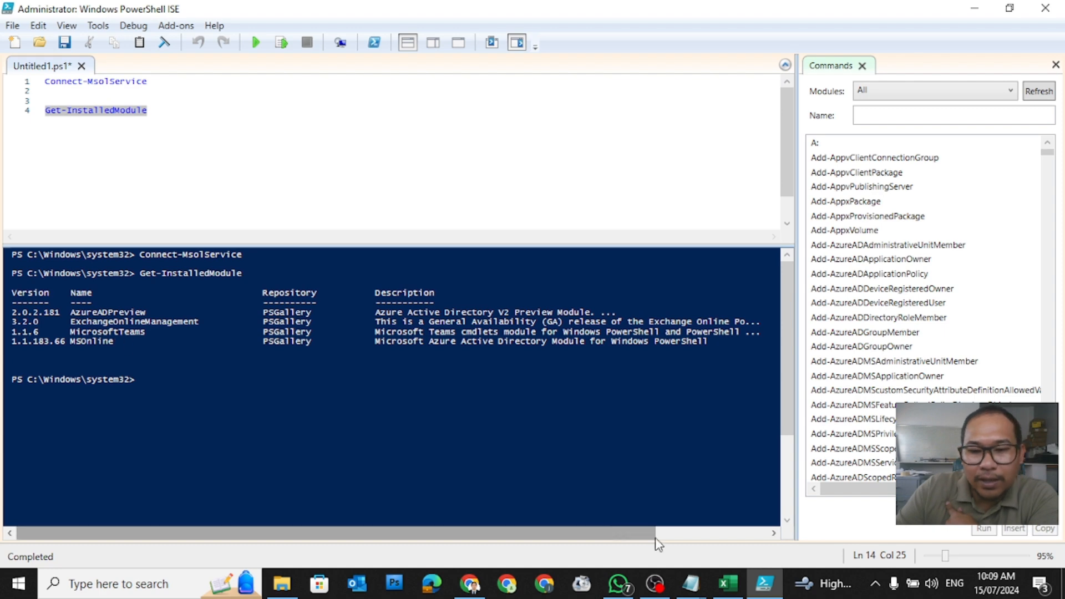
Step: Move the notes aside to view AzureADPreview, ExchangeOnlineManagement, MicrosoftTeams and MSOnline in the output
click(691, 592)
click(623, 525)
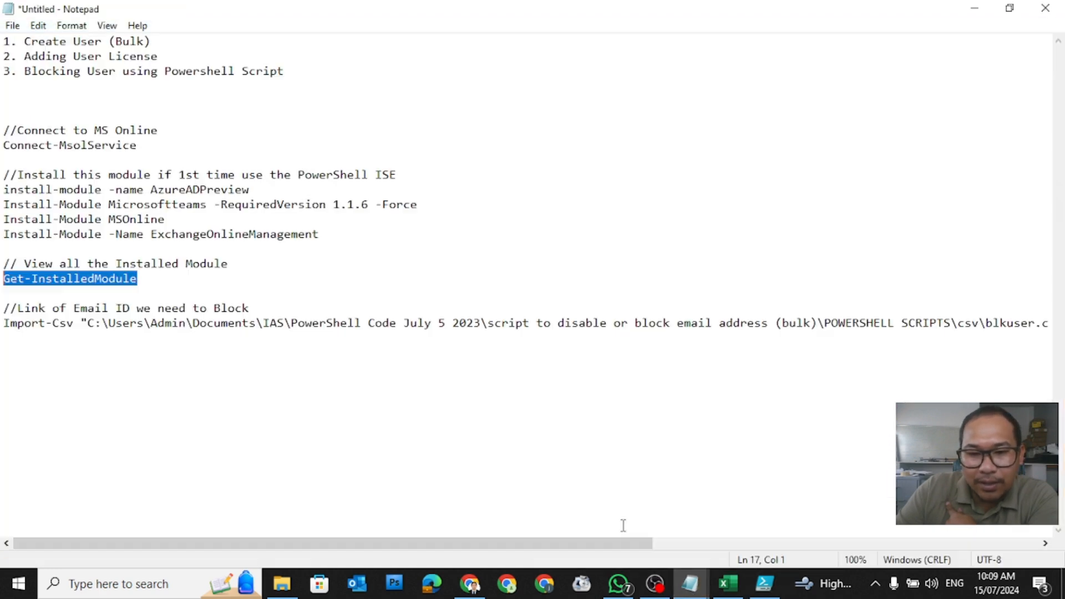
drag(266, 9, 508, 80)
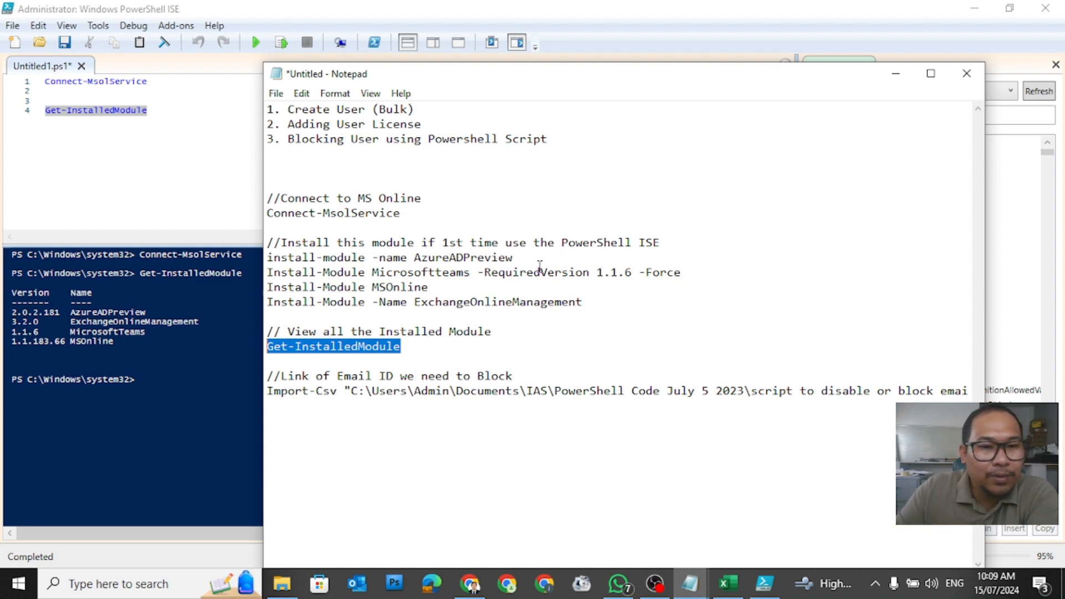
click(893, 74)
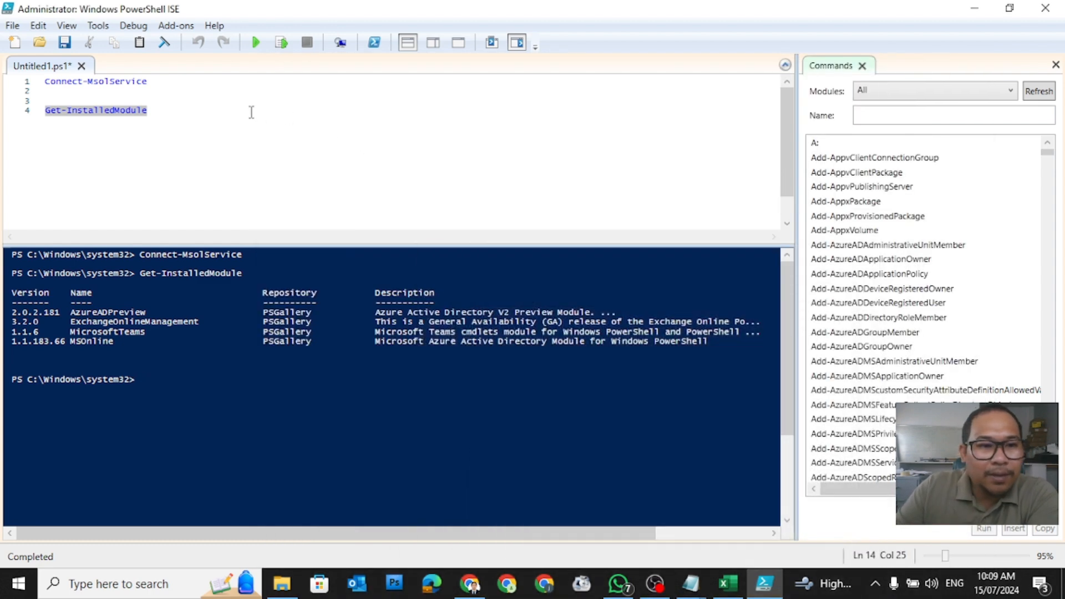
click(203, 114)
click(172, 391)
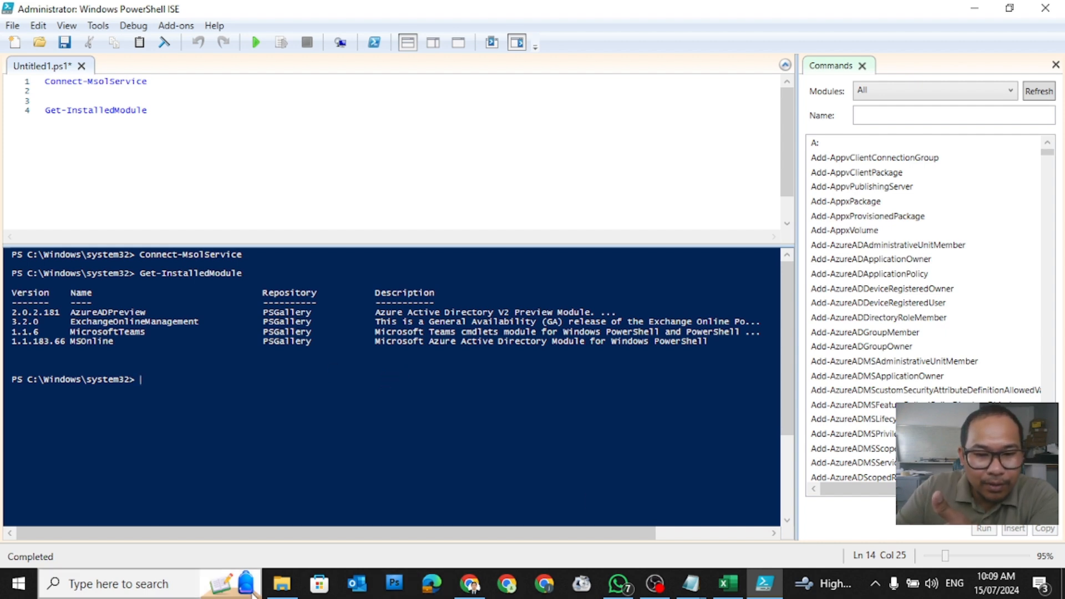
Step: Copy the blkuser file from the POWERSHELL SCRIPTS > csv folder
click(280, 592)
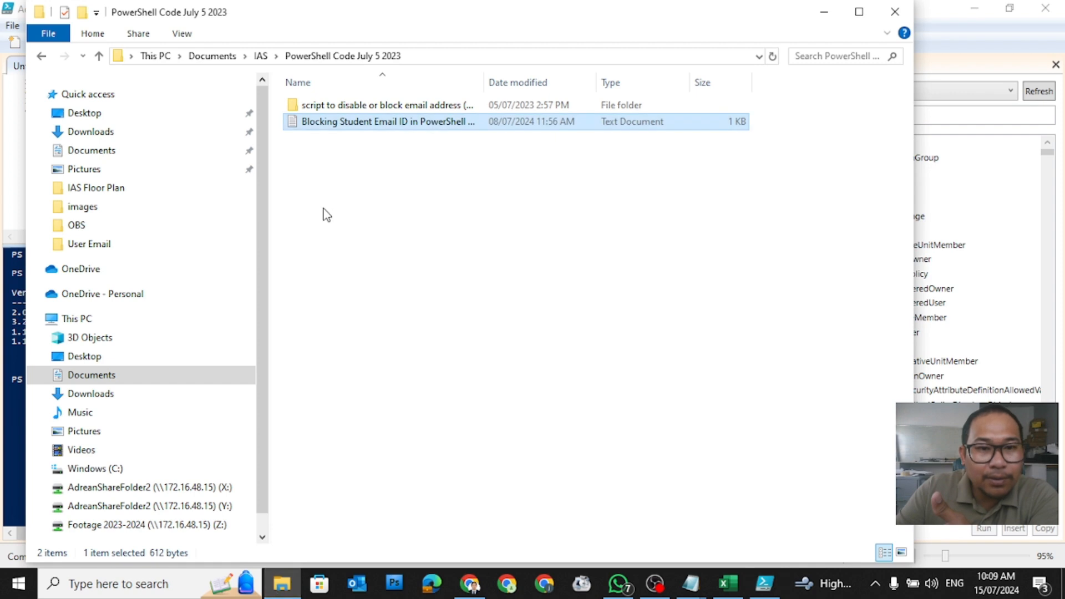
double_click(326, 106)
double_click(327, 106)
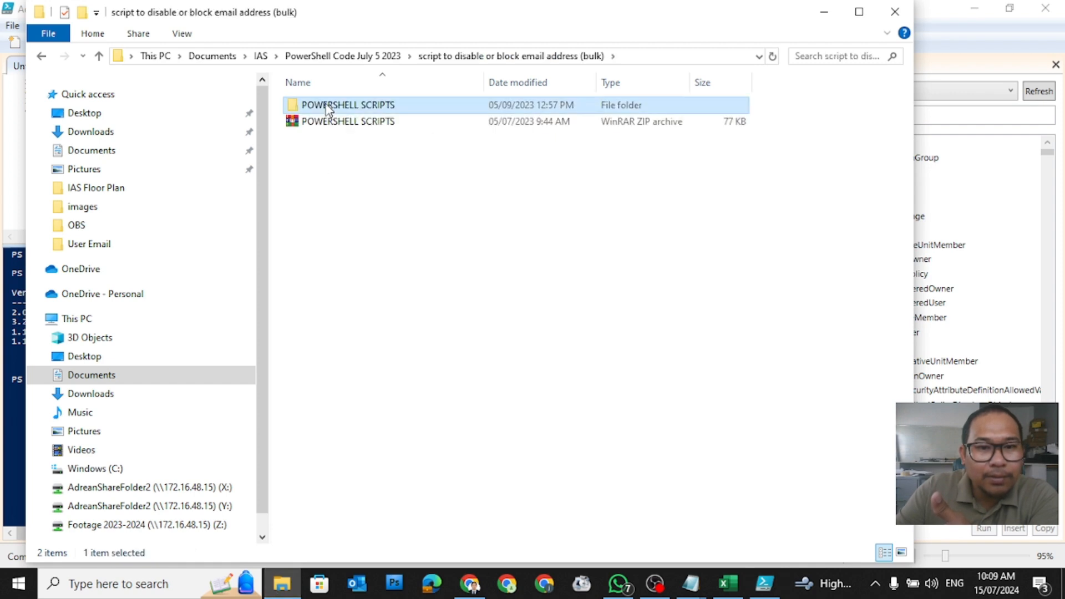
double_click(332, 105)
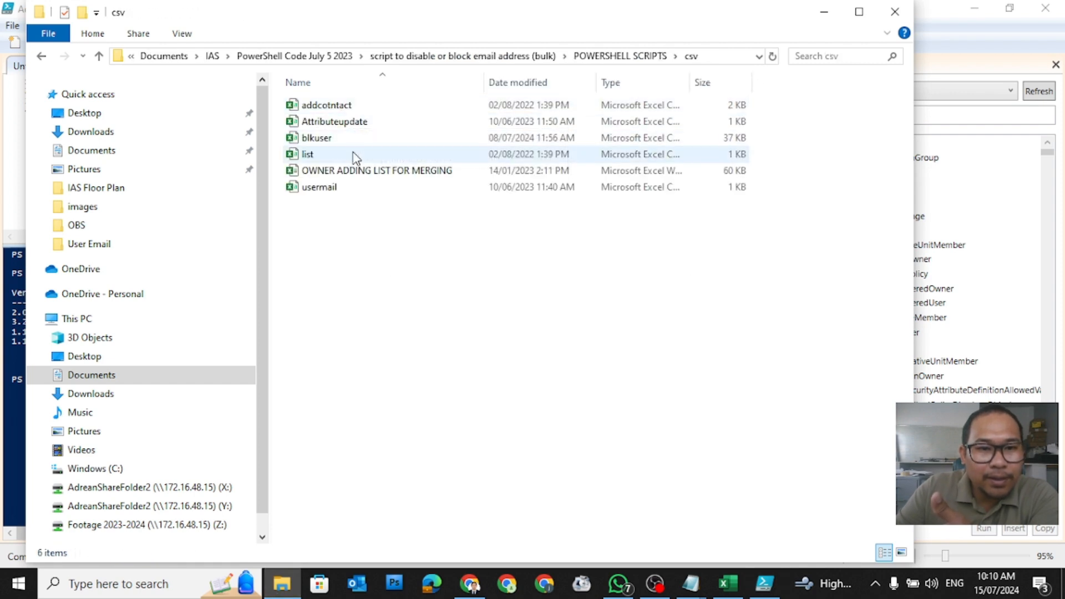
click(335, 140)
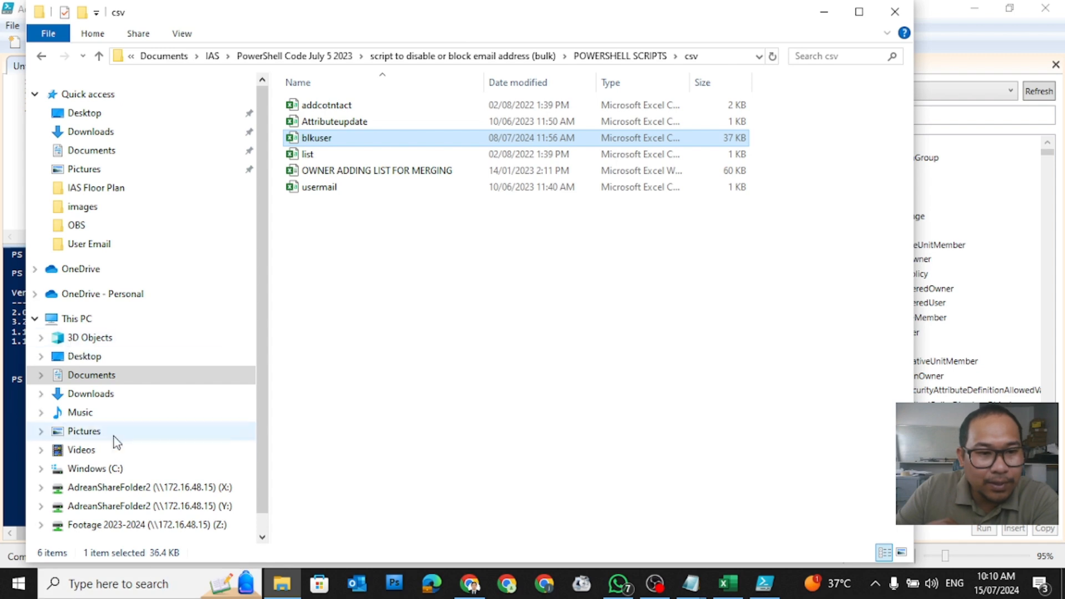
Step: Paste blkuser into Downloads > User Email and open the spreadsheet
click(105, 395)
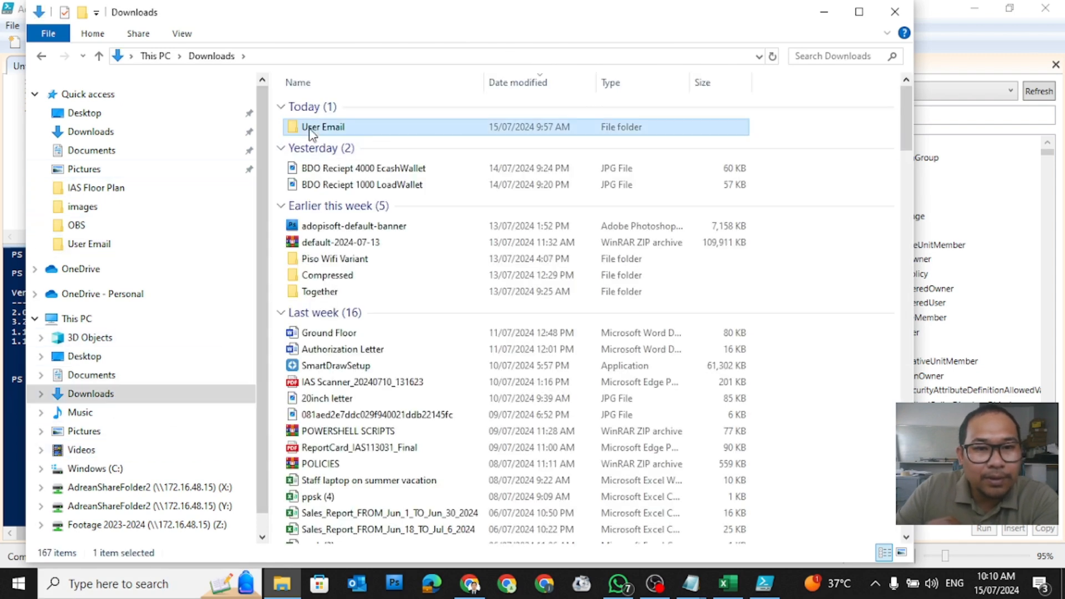
double_click(308, 126)
right_click(360, 173)
click(400, 281)
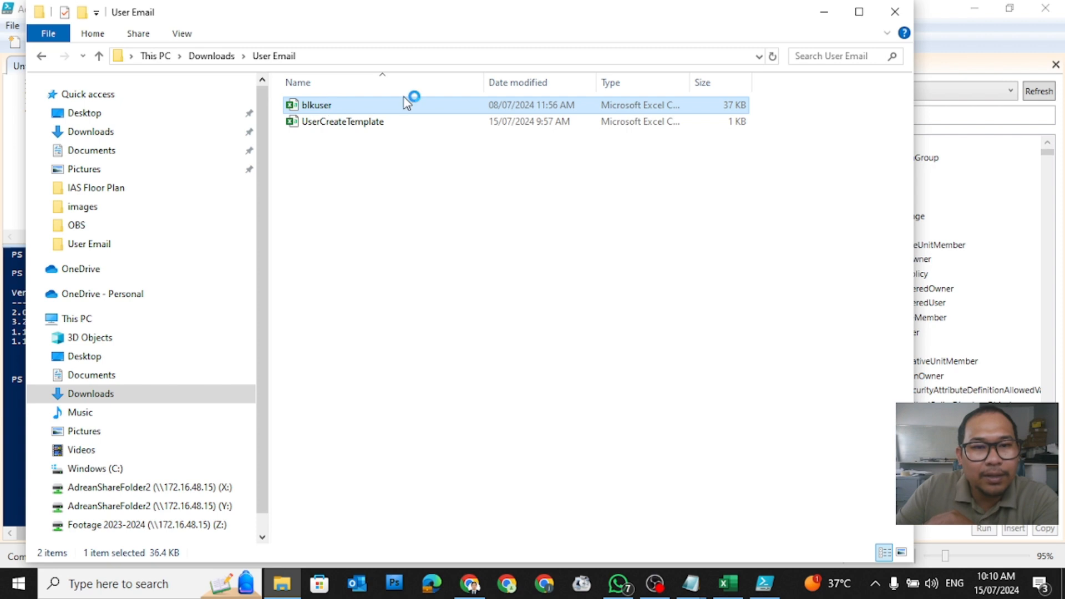
double_click(407, 107)
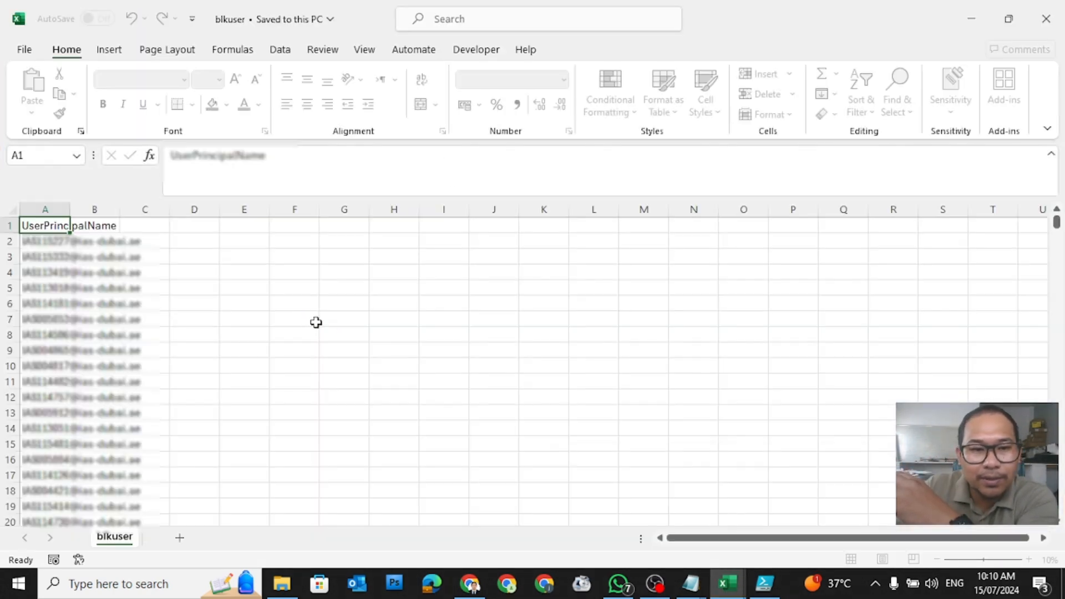
Step: Autofit column A and delete all 1,555 old addresses below the UserPrincipalName header
click(321, 321)
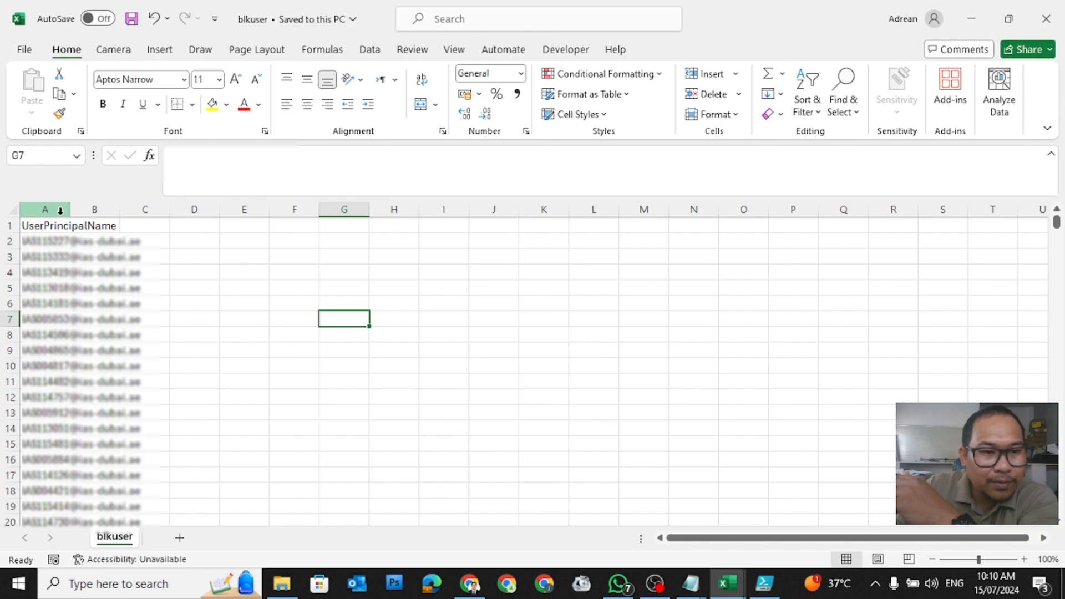
double_click(72, 210)
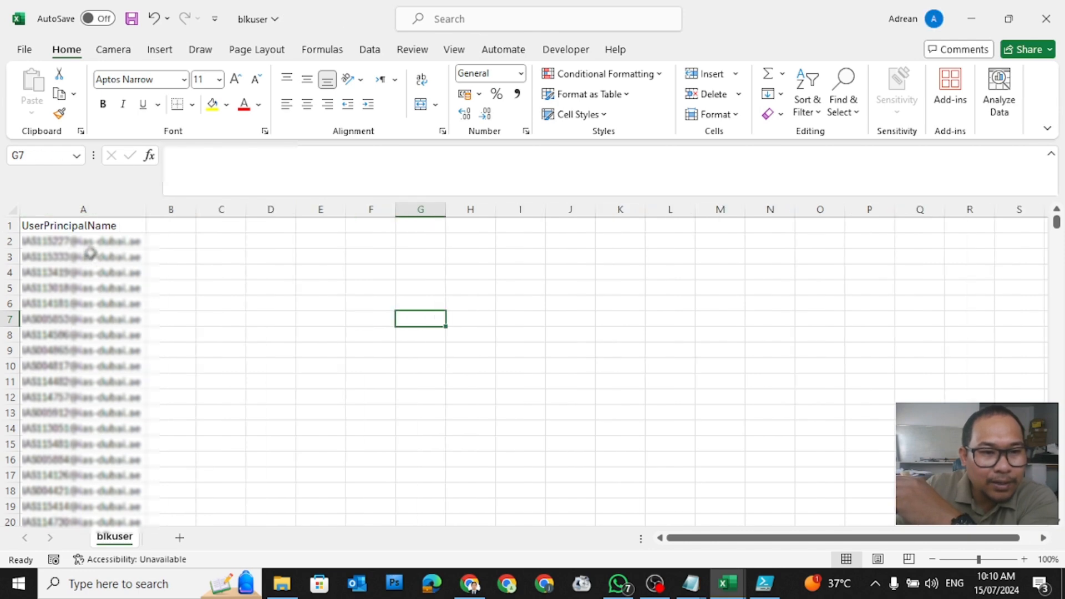
click(86, 243)
drag(85, 242, 84, 521)
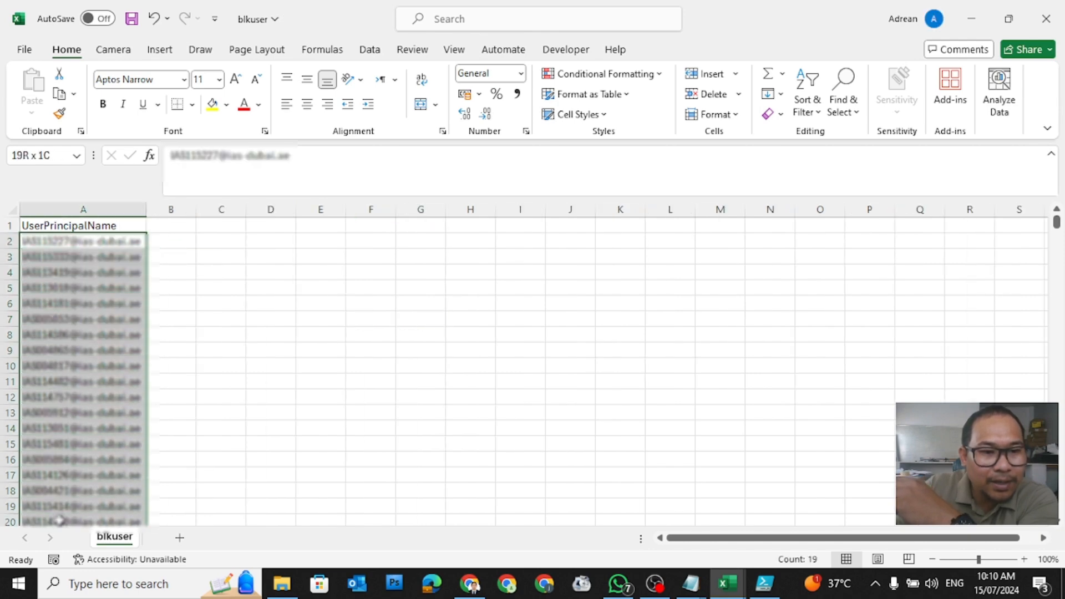
click(88, 244)
key(ctrl+shift+Down)
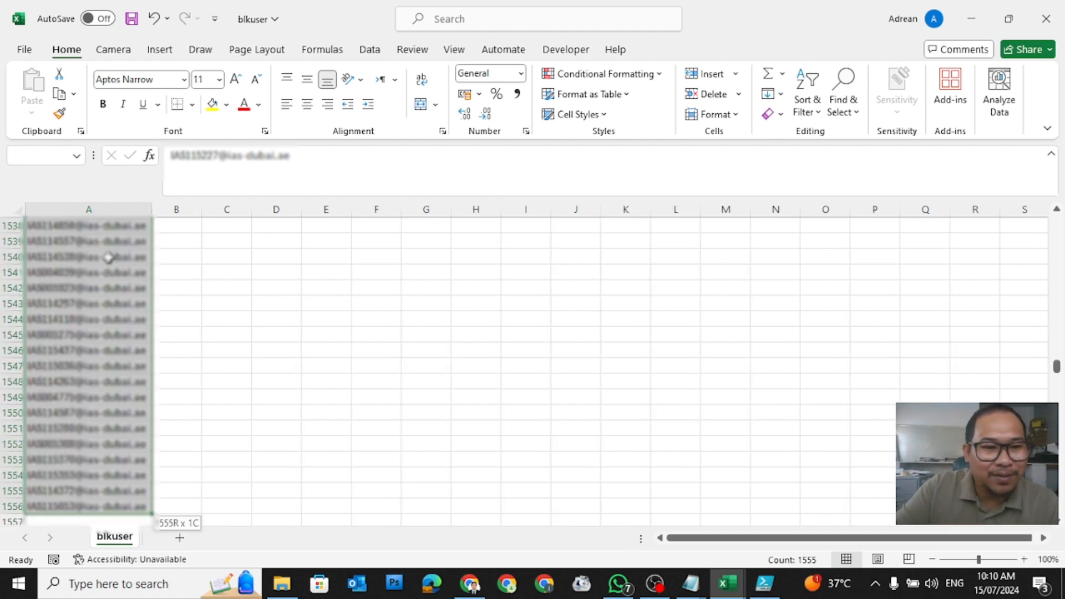
key(Delete)
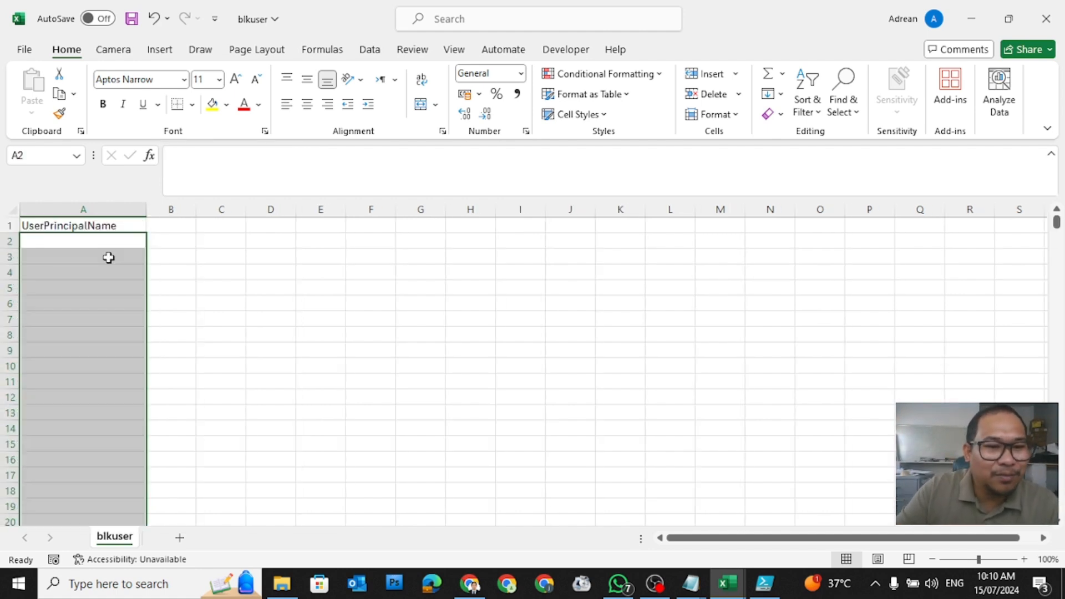
click(161, 254)
click(125, 241)
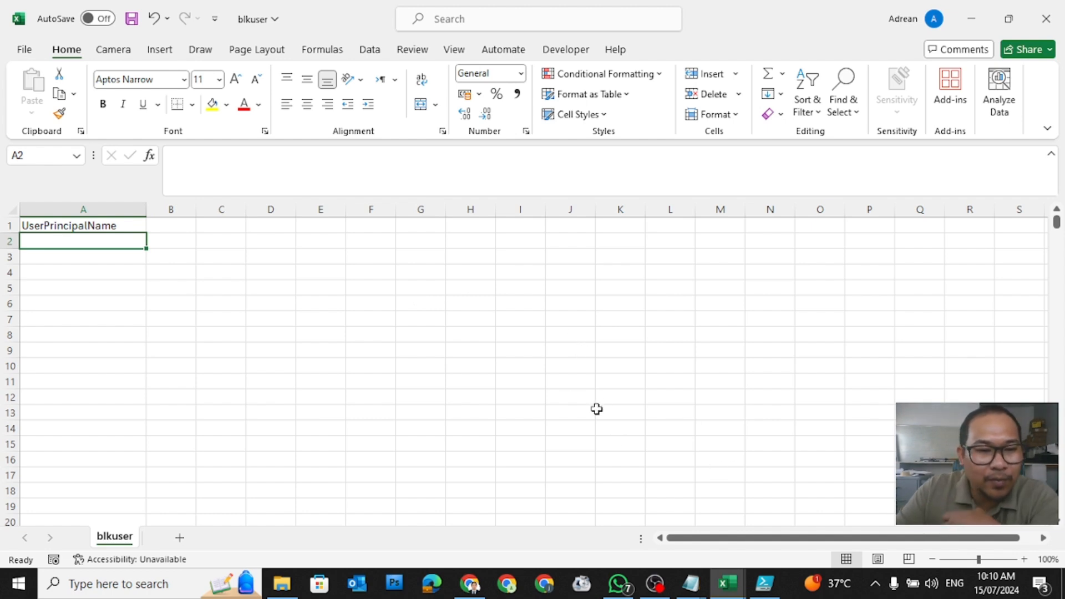
Step: Close User1's details and open Entra's Users > All users list, showing 2,812 users
click(473, 587)
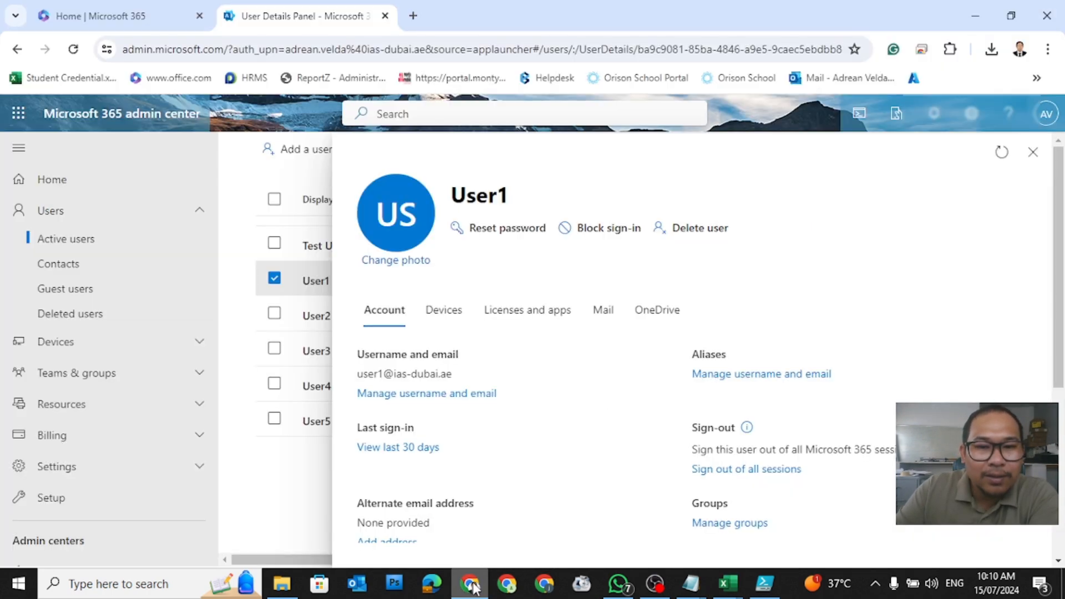
click(1034, 152)
scroll(407, 316, up, 3)
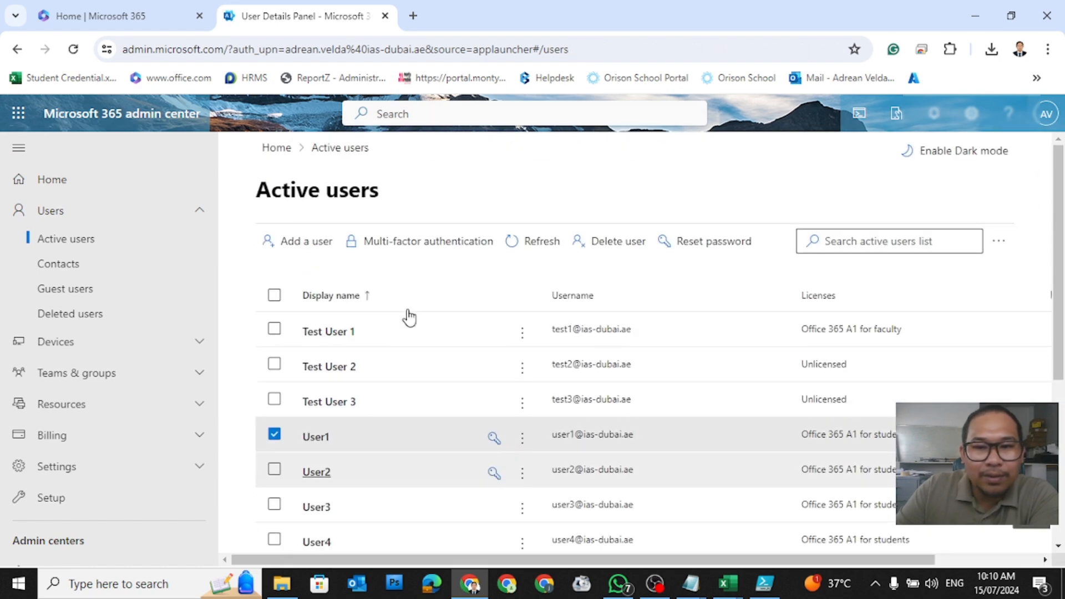
scroll(83, 400, down, 2)
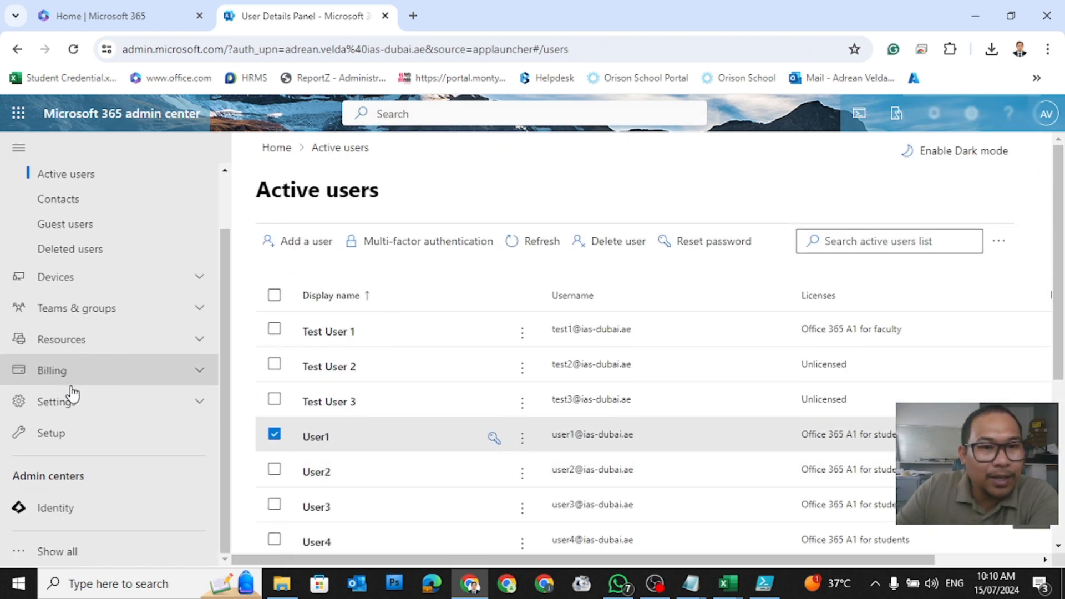
click(37, 508)
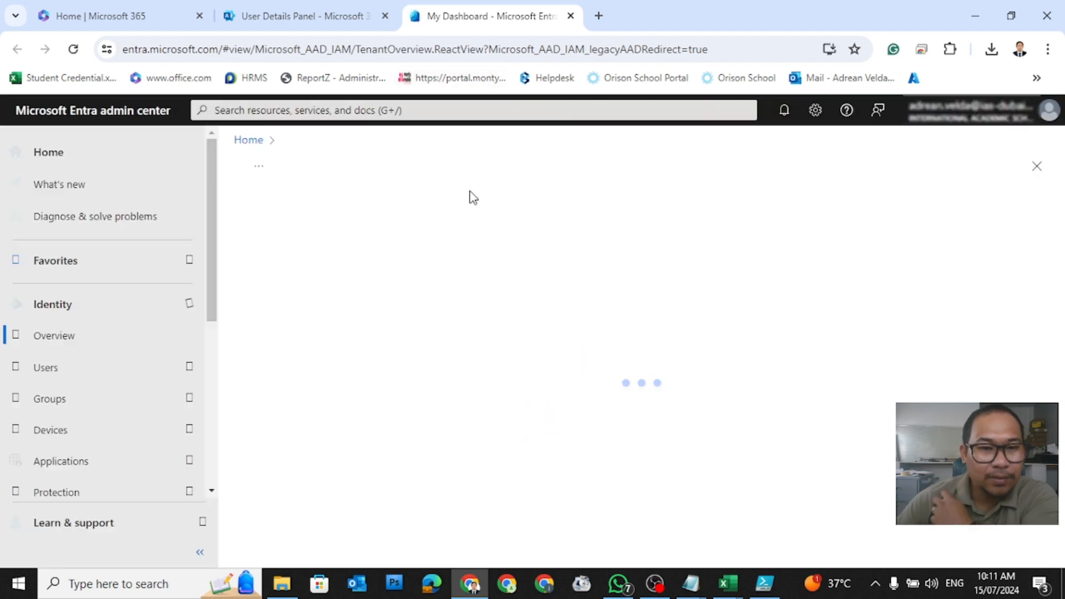
click(106, 366)
click(92, 399)
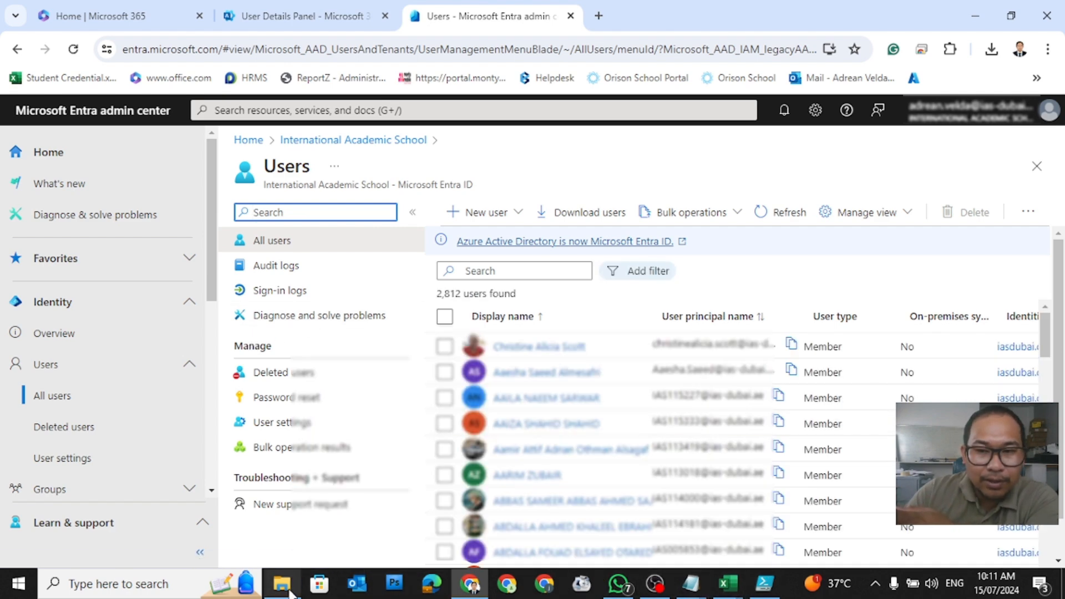
Step: Open the UserCreateTemplate spreadsheet from the User Email folder
mouse_move(290, 593)
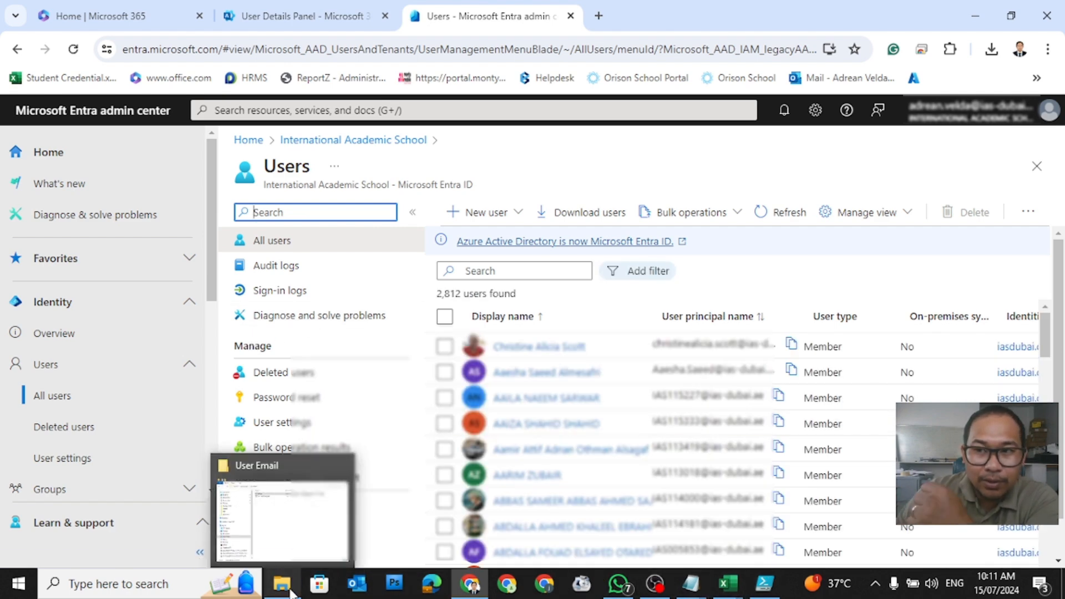
click(278, 518)
click(330, 123)
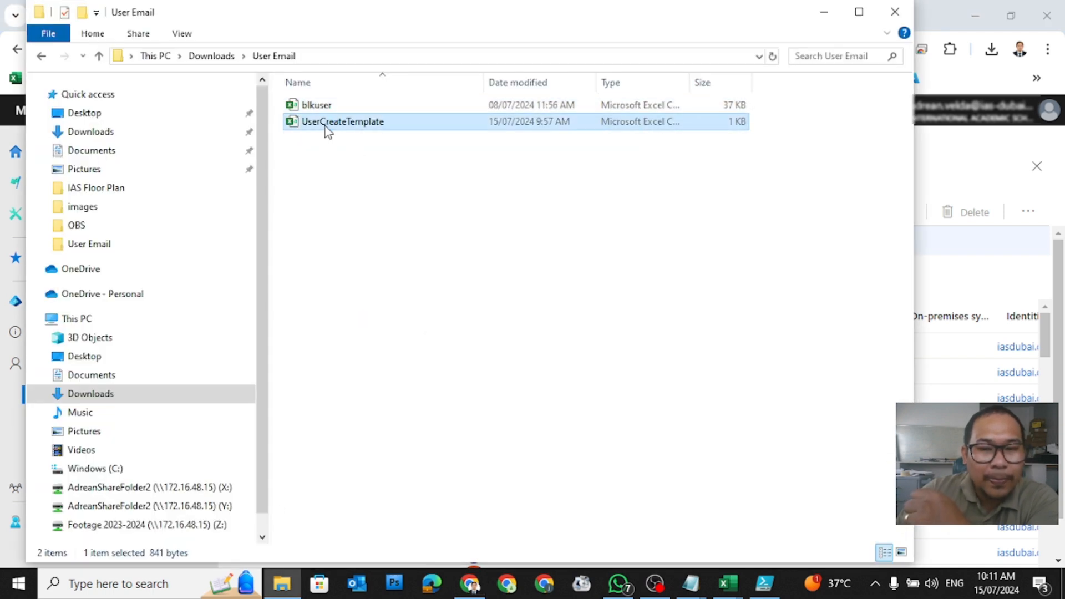
double_click(325, 127)
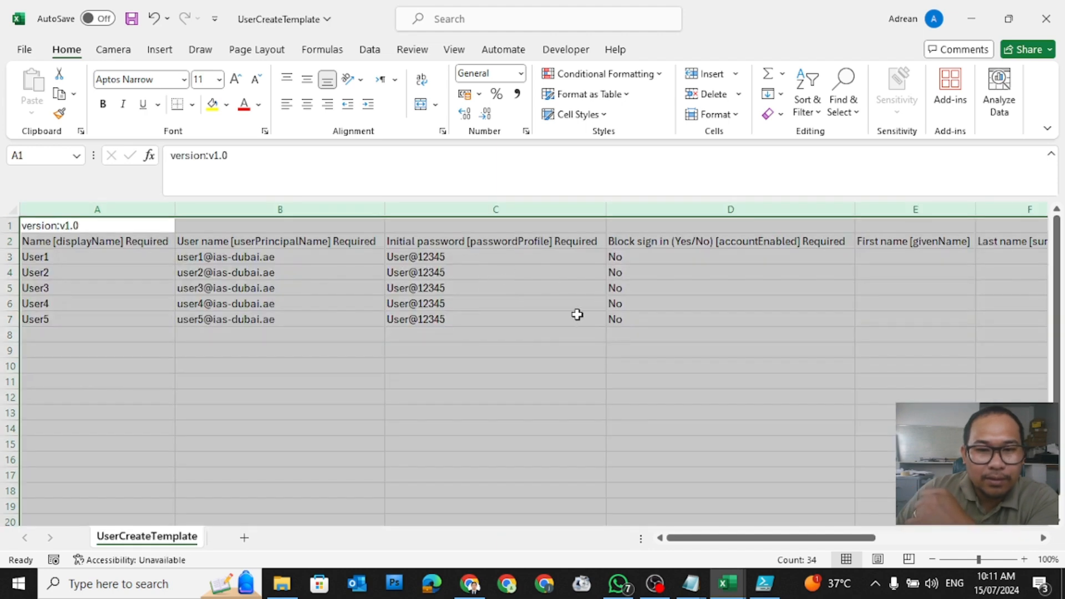
click(577, 314)
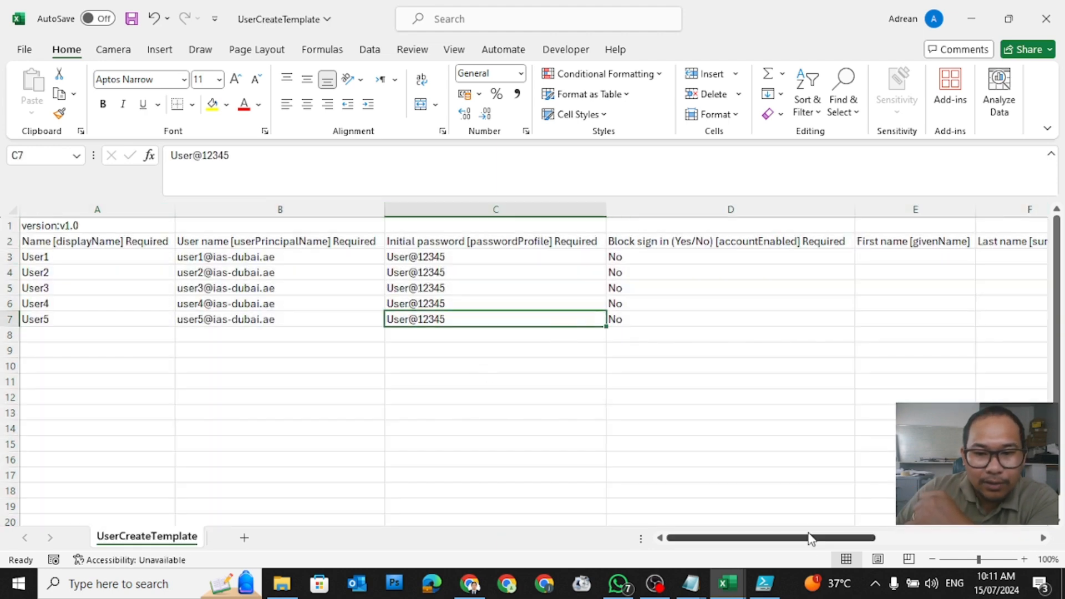
drag(749, 542, 793, 543)
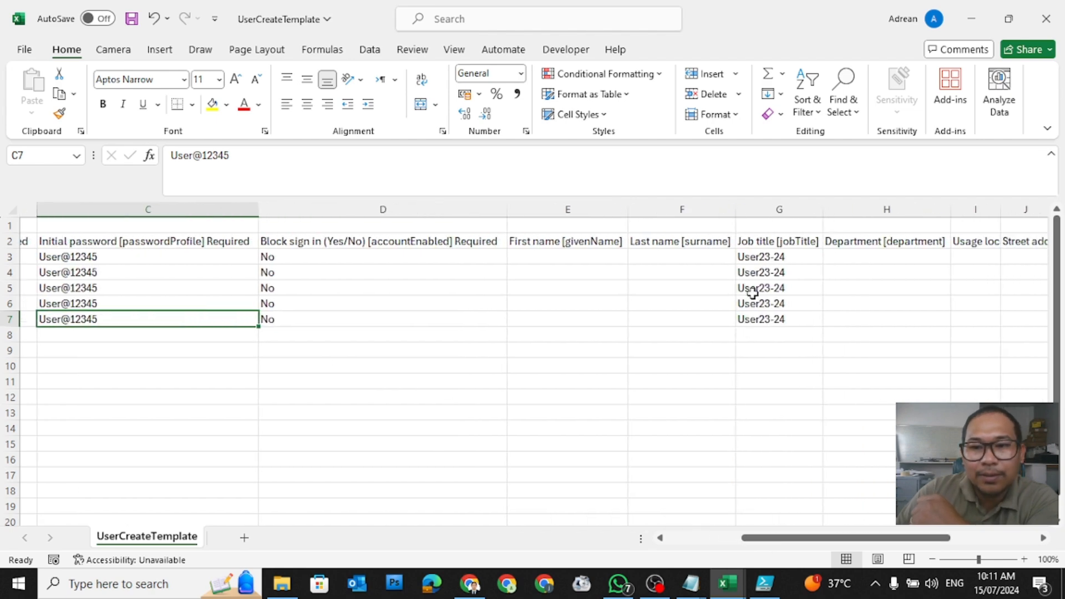
Step: Review the User23-24 job titles and User1–User5 display names in UserCreateTemplate
click(754, 256)
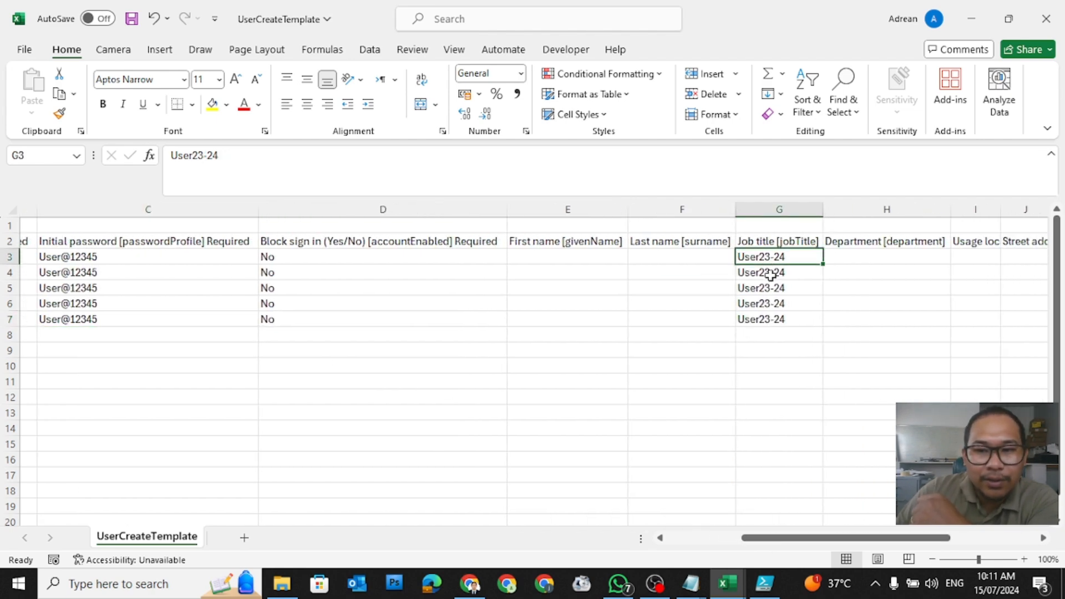
click(768, 303)
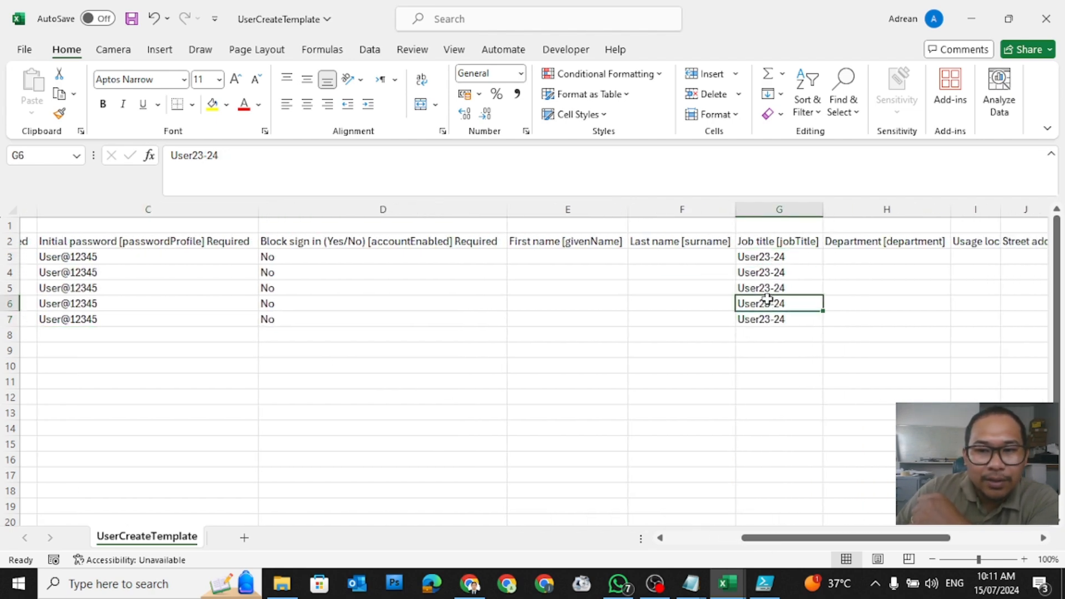
click(763, 258)
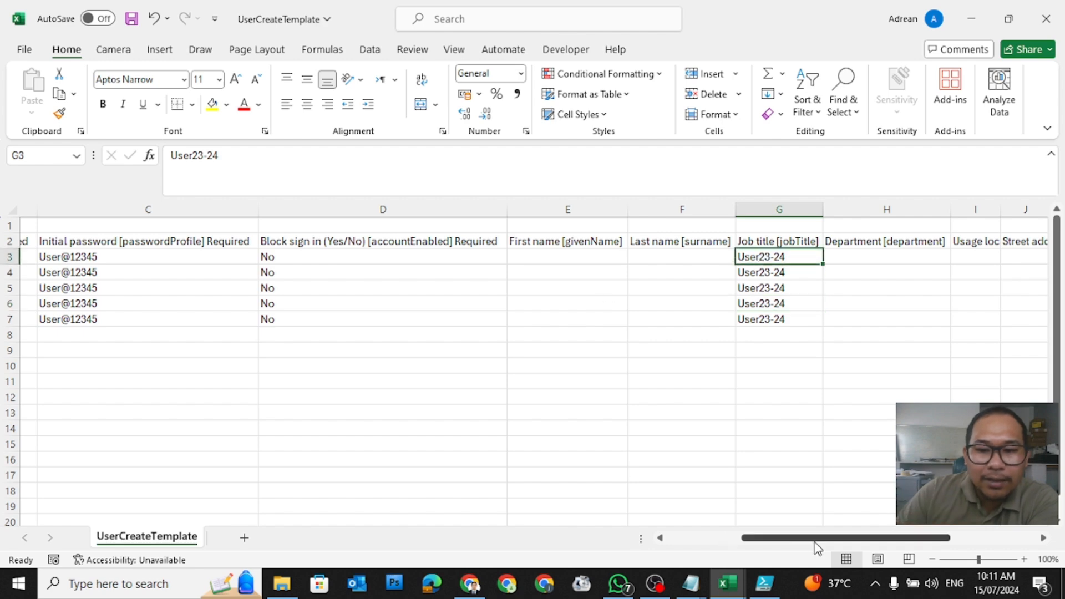
drag(814, 541, 728, 537)
drag(81, 254, 78, 318)
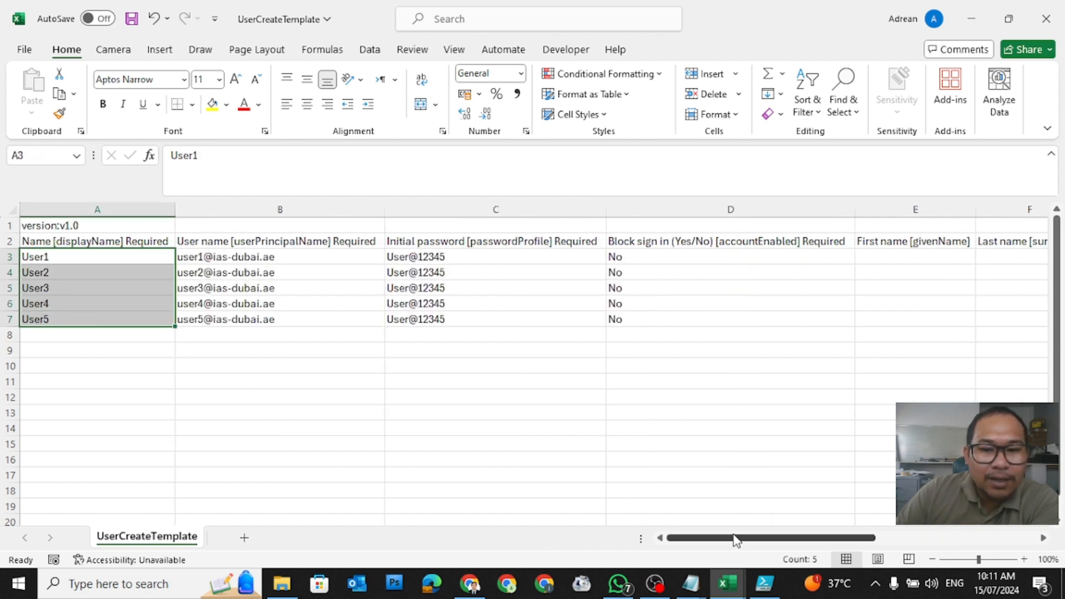
drag(737, 540, 792, 540)
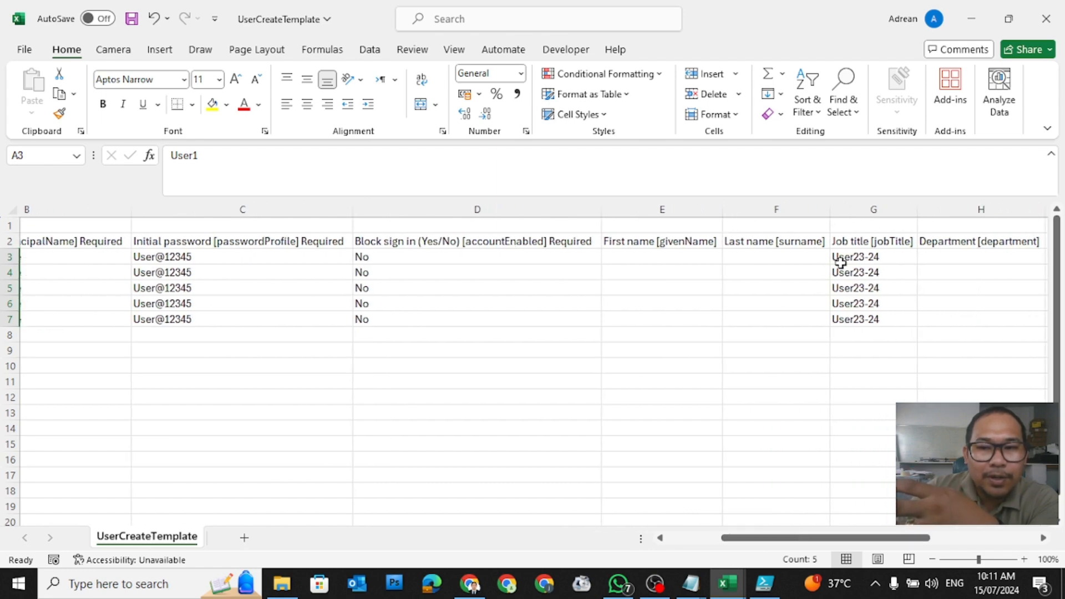
click(943, 255)
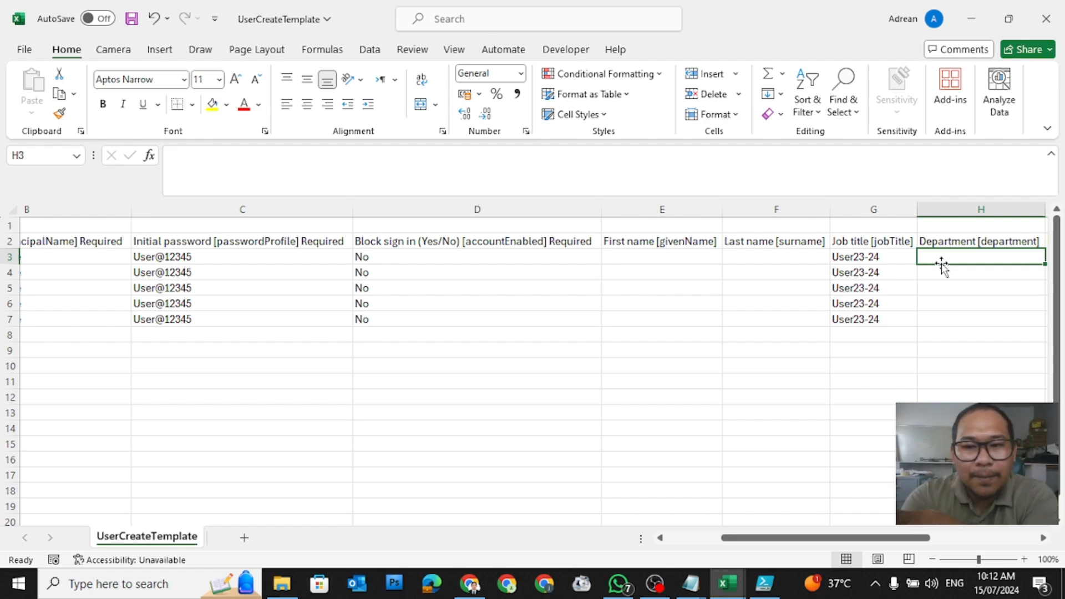
click(831, 539)
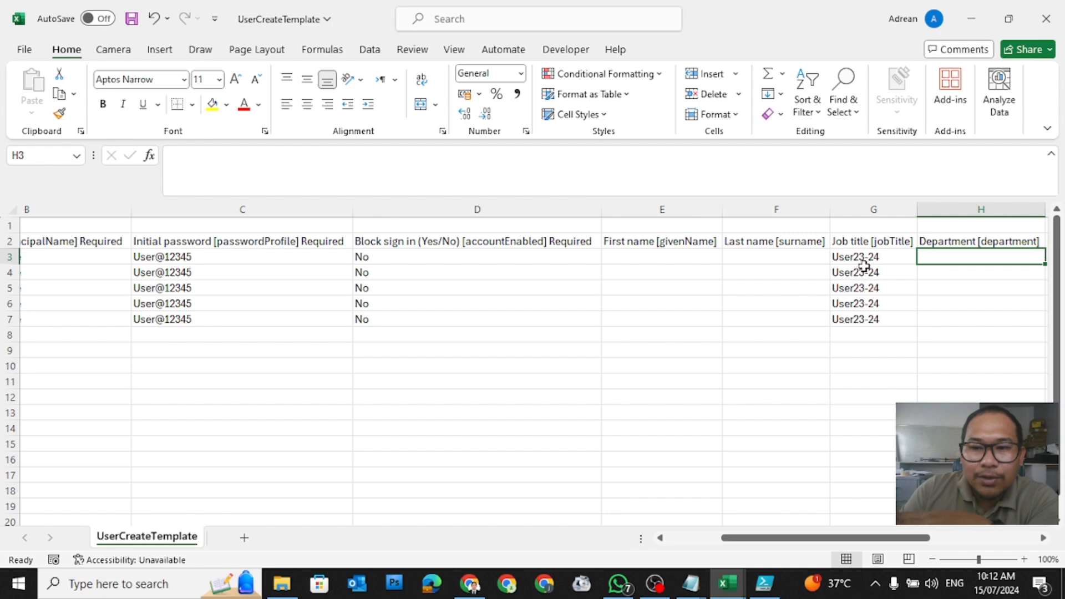
drag(843, 538, 587, 541)
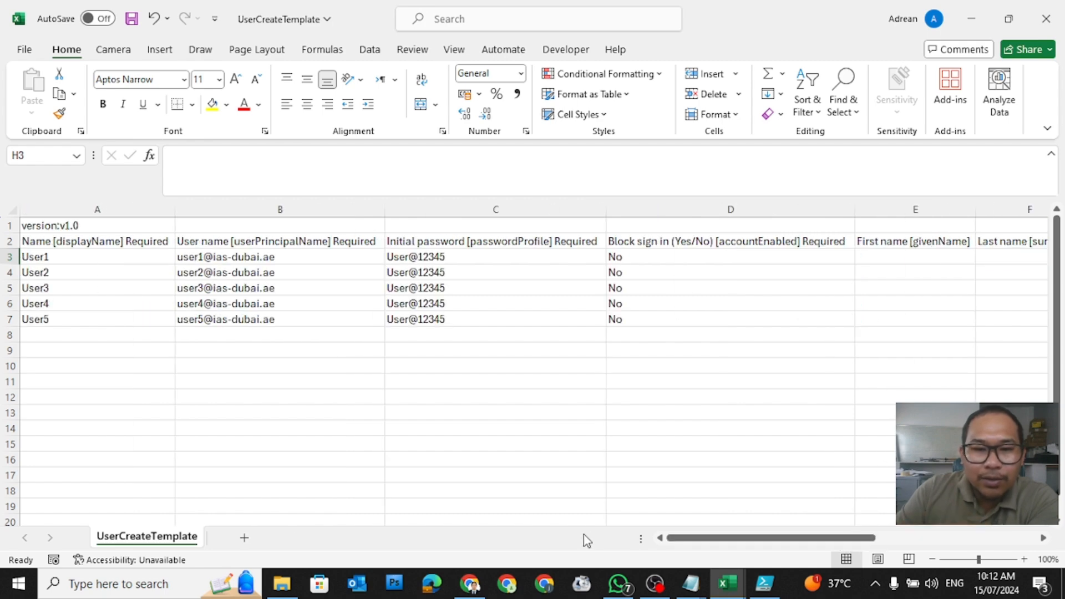
drag(68, 256, 61, 304)
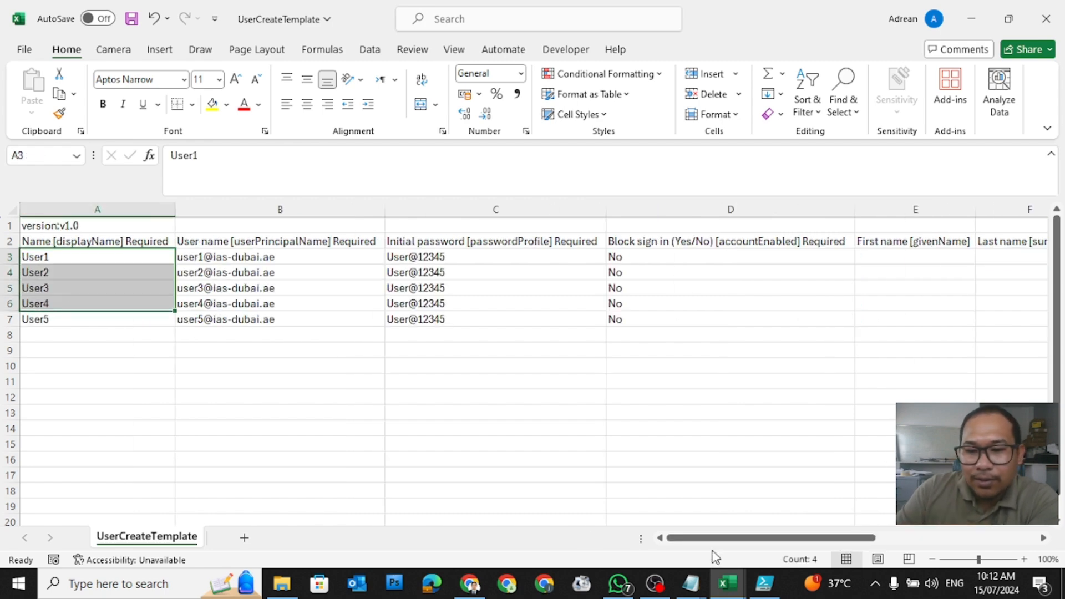
drag(710, 538, 849, 541)
Step: Copy the User23-24 job title from G3 and return to the Entra Users page
click(438, 260)
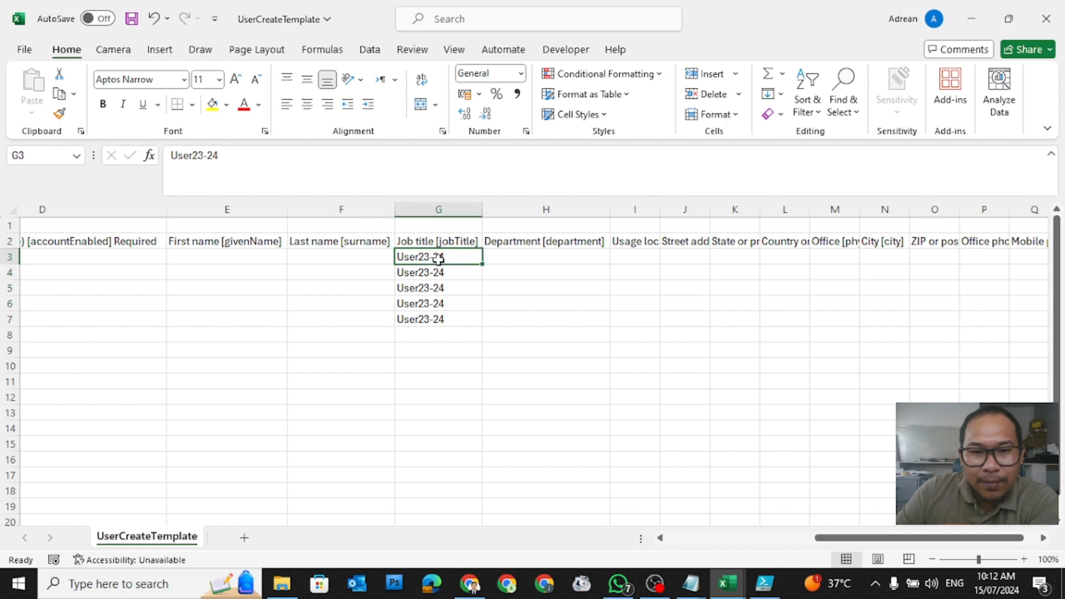
right_click(439, 259)
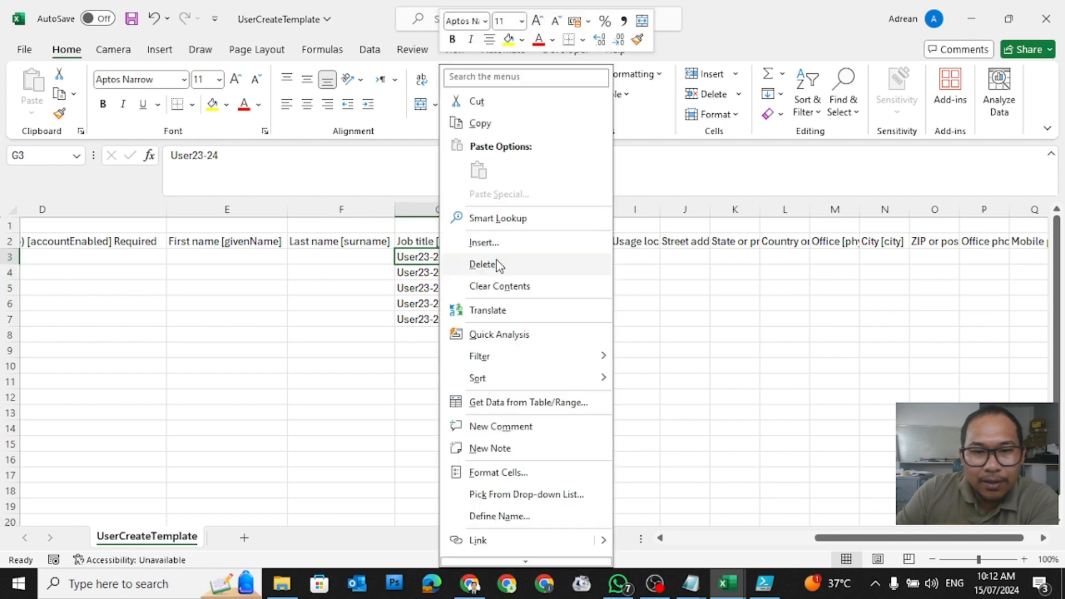
click(502, 131)
click(471, 584)
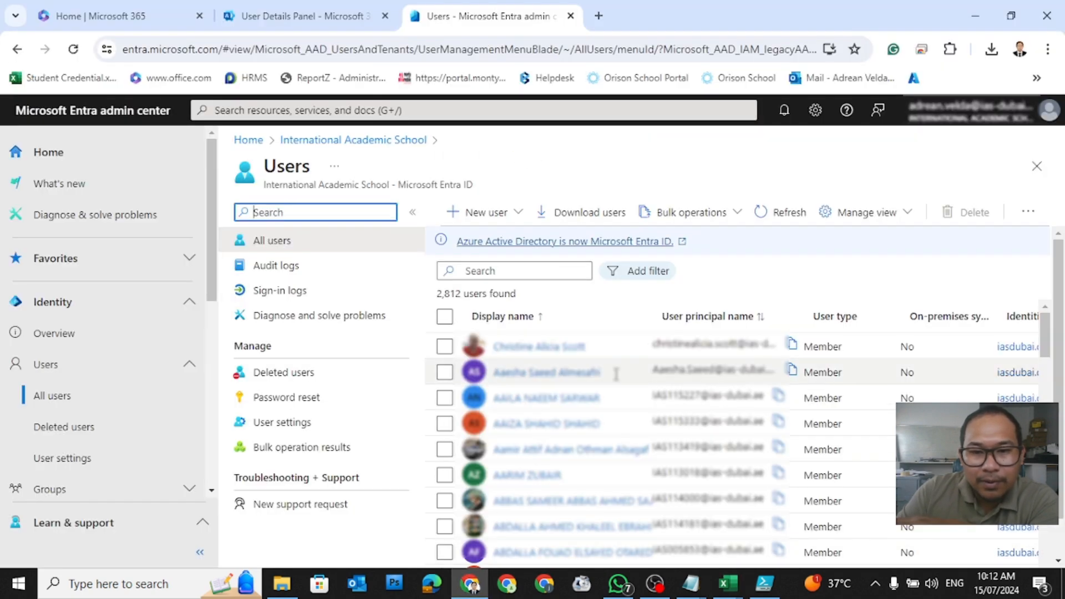
Step: Add a Job title filter to the Entra user list
click(774, 270)
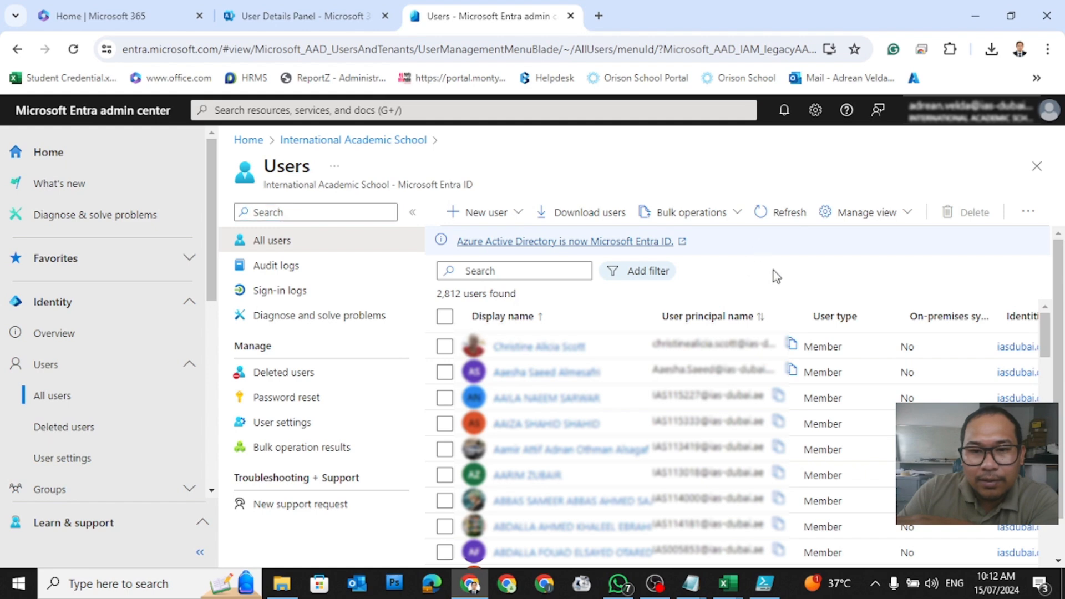
right_click(520, 270)
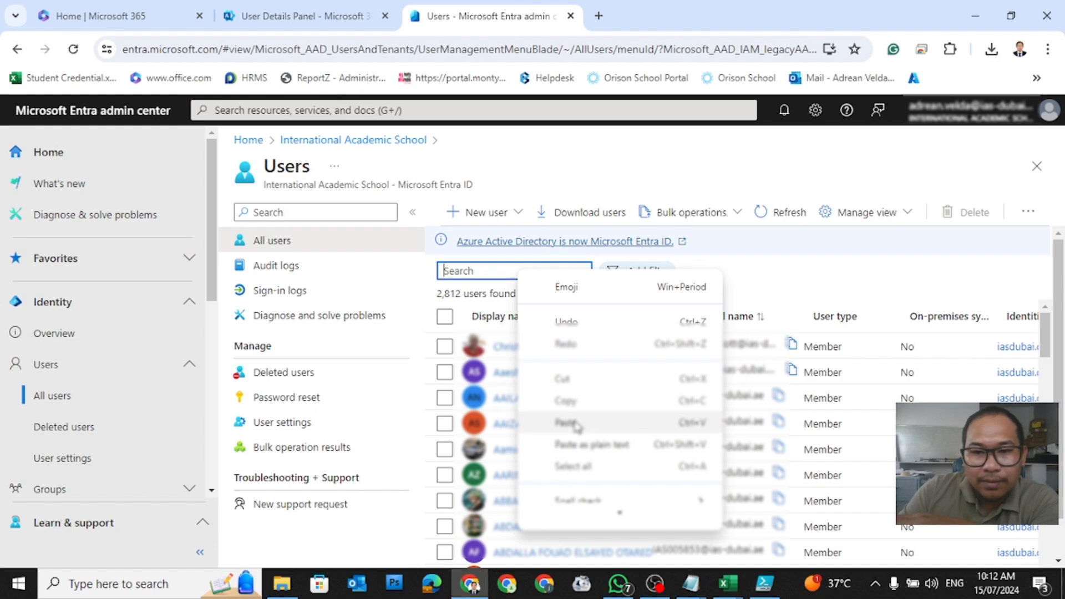
click(808, 274)
click(626, 272)
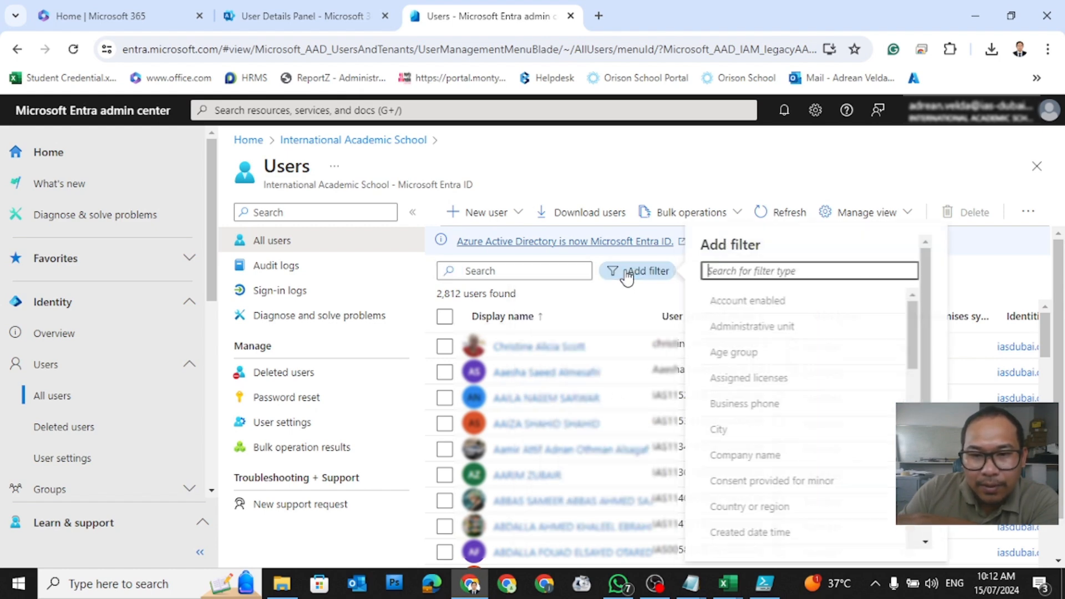
scroll(784, 408, down, 3)
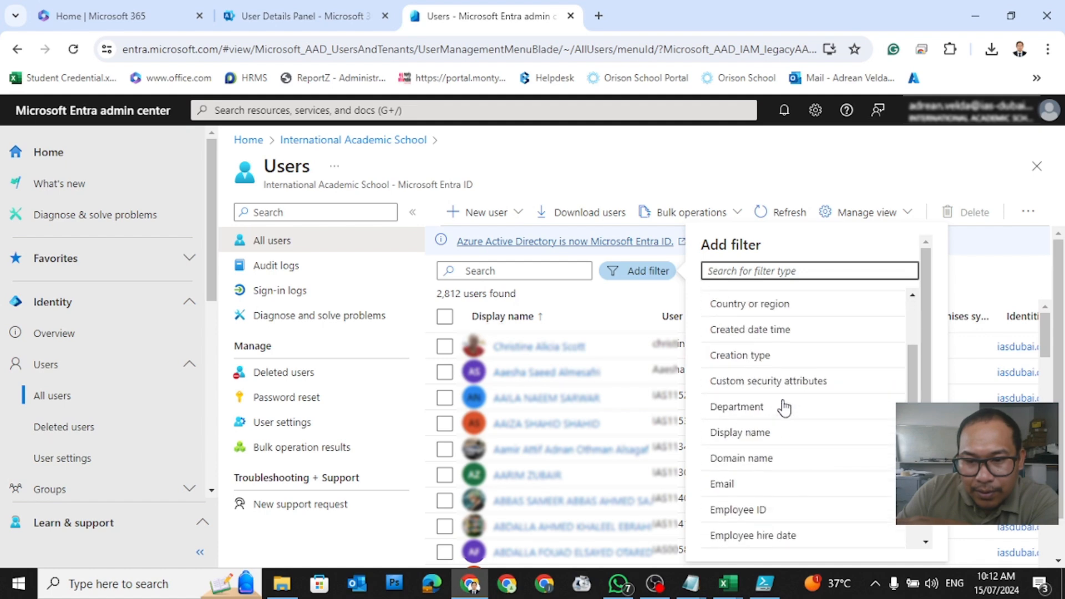
scroll(784, 408, down, 10)
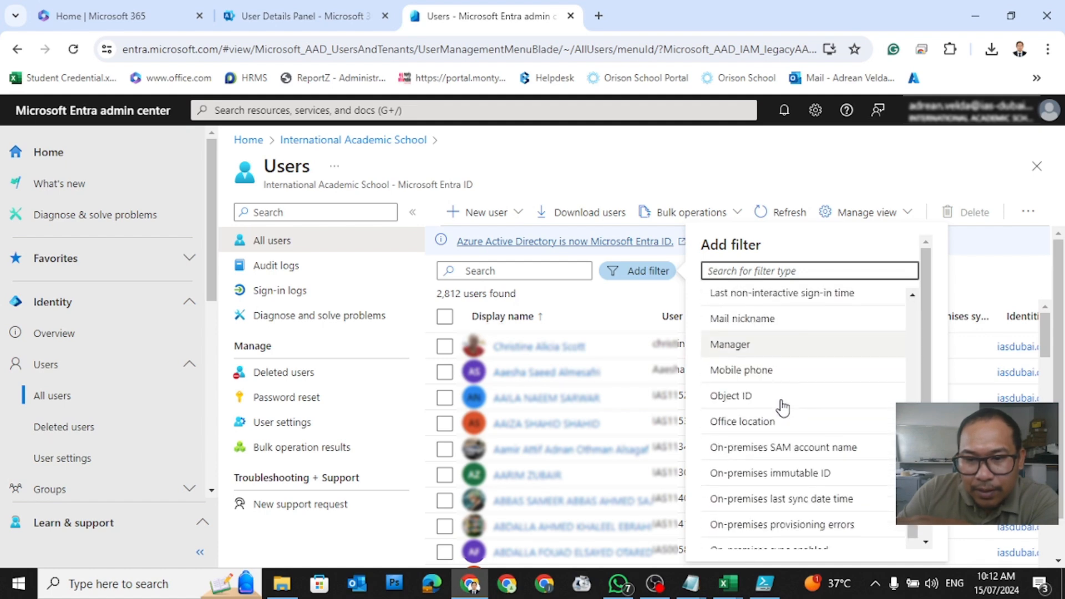
scroll(783, 408, up, 1)
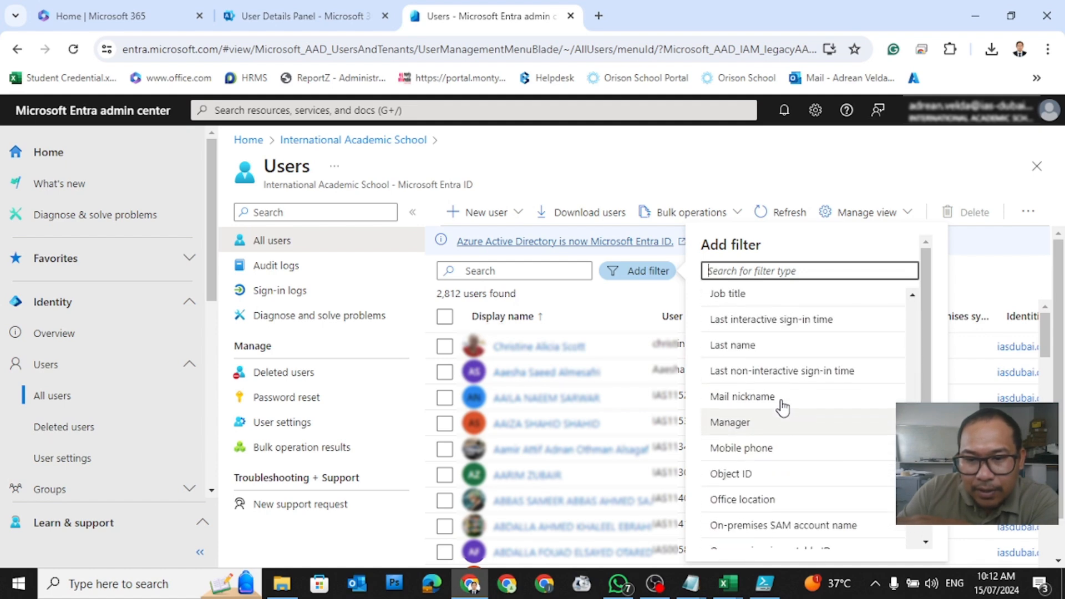
click(734, 294)
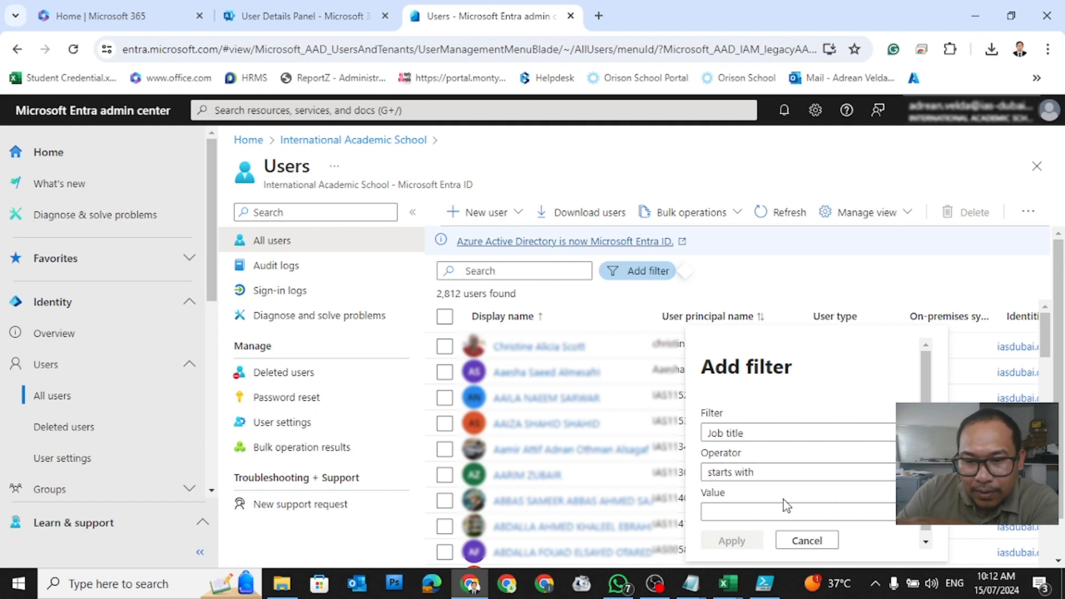
Step: Paste User23-24 as the job title value and apply, leaving User1–User5
click(770, 506)
right_click(770, 510)
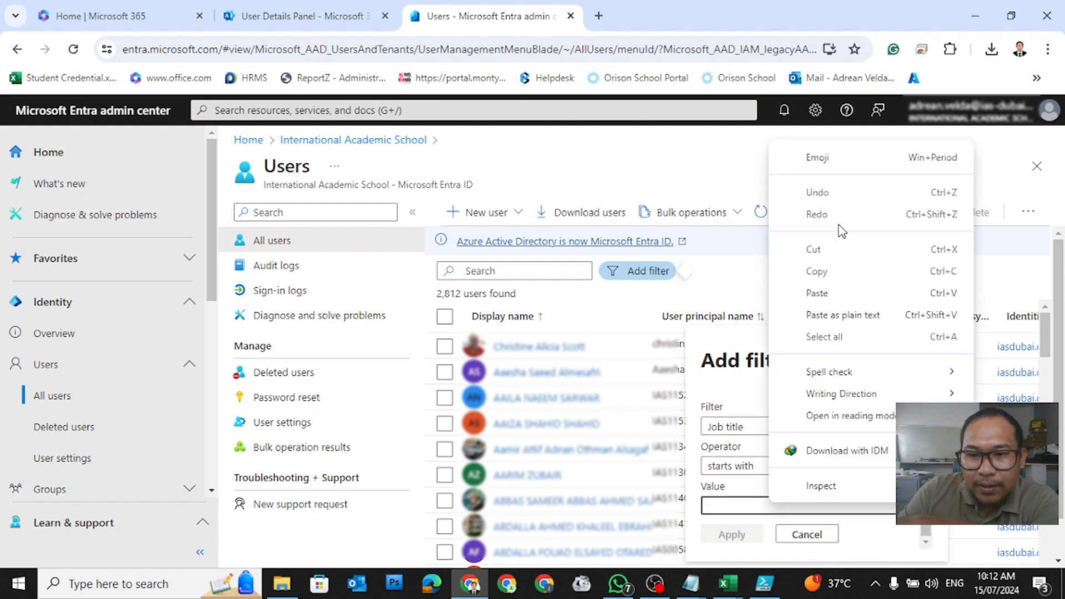
click(826, 293)
click(733, 535)
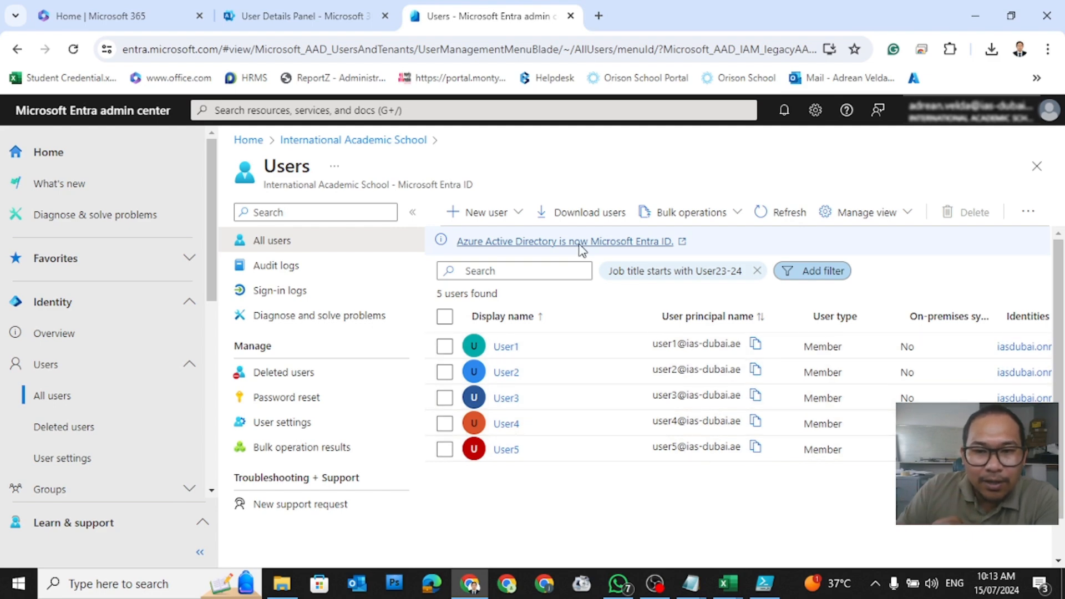
Step: Download the five filtered users as UserEmail.csv and reveal the file in its folder
click(584, 220)
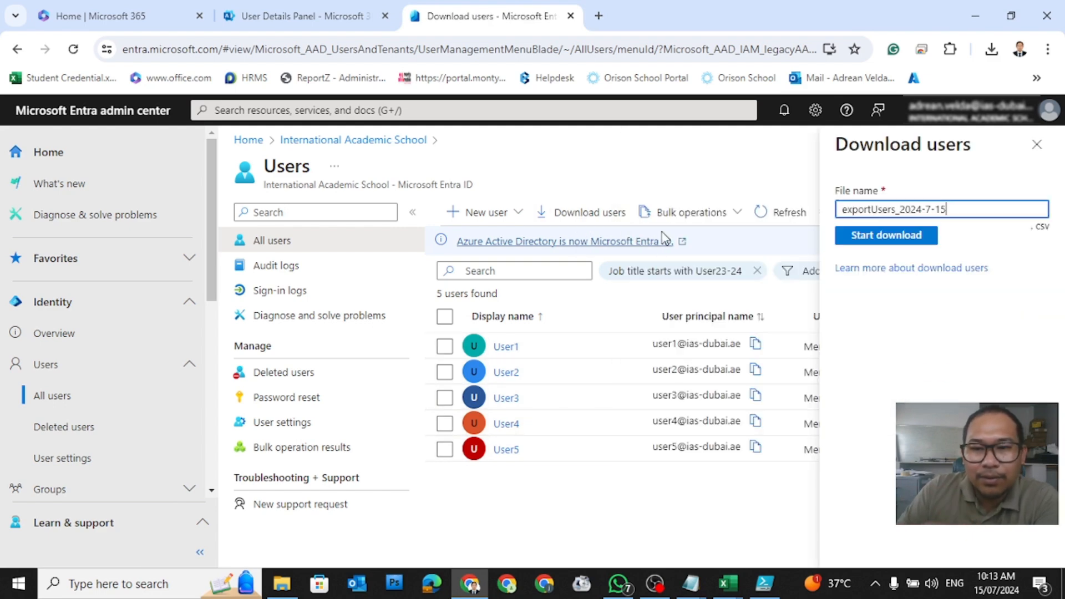
click(877, 238)
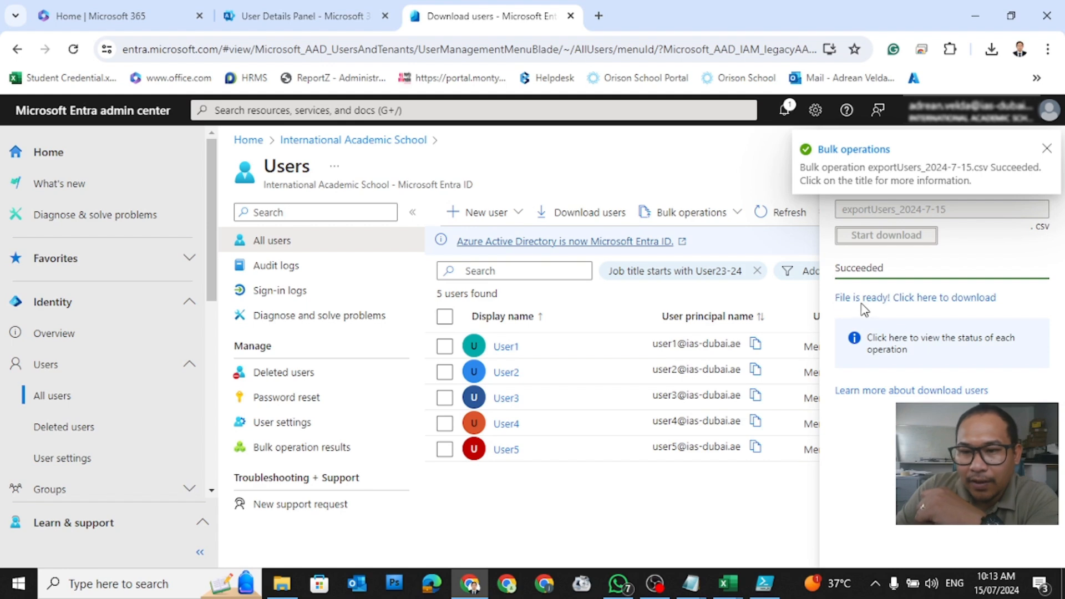
click(880, 300)
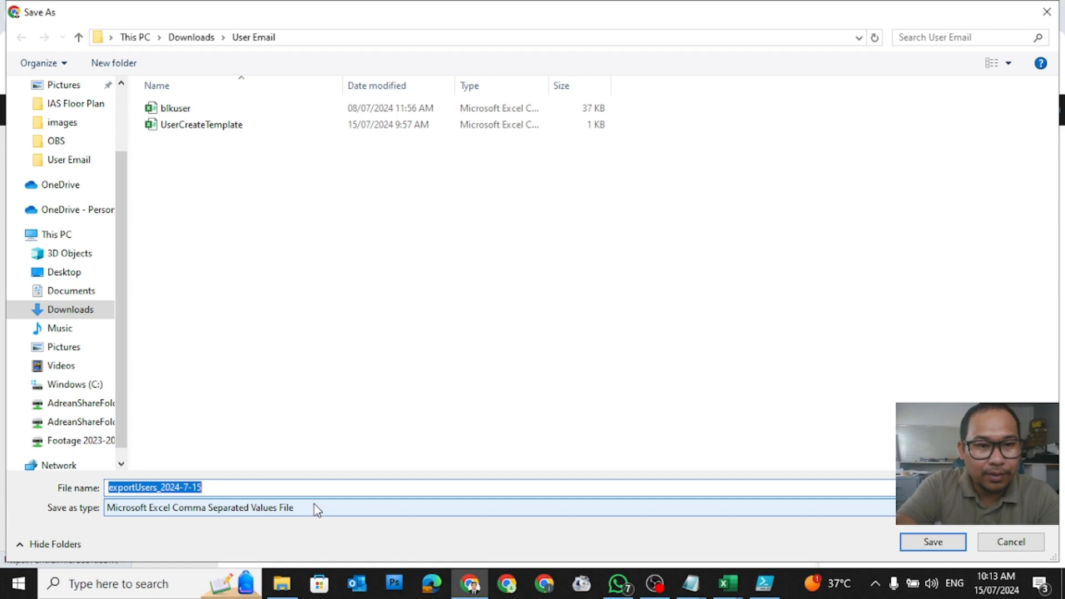
text(UserEmail)
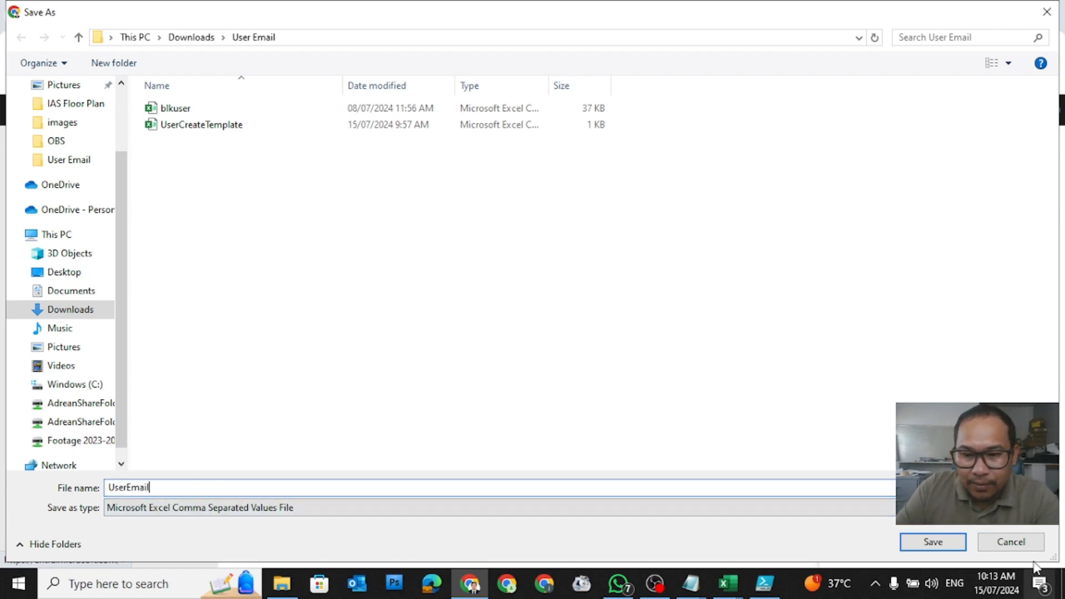
click(933, 542)
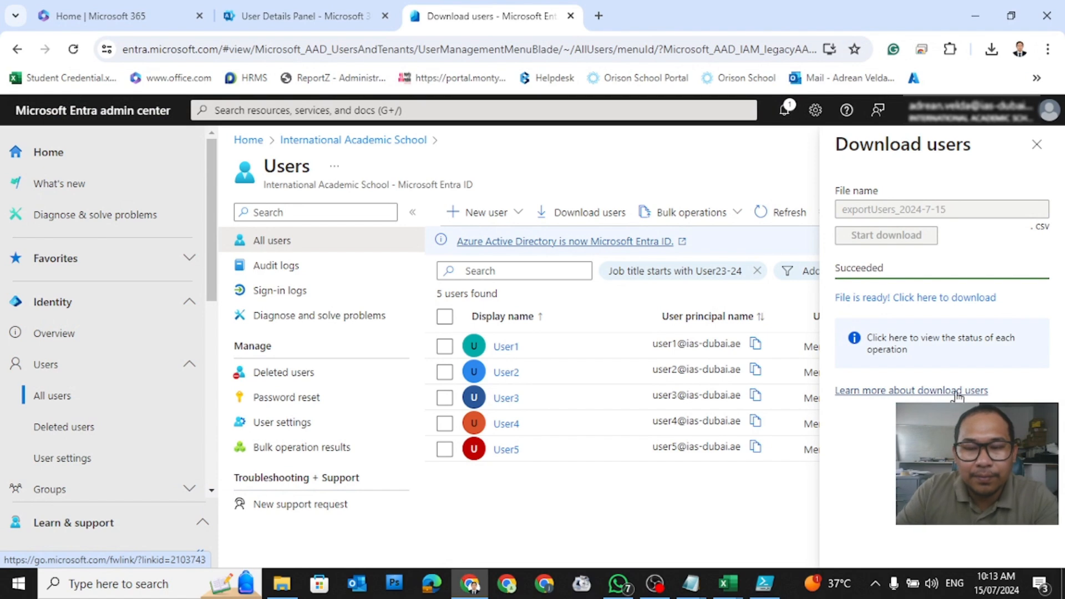
click(991, 48)
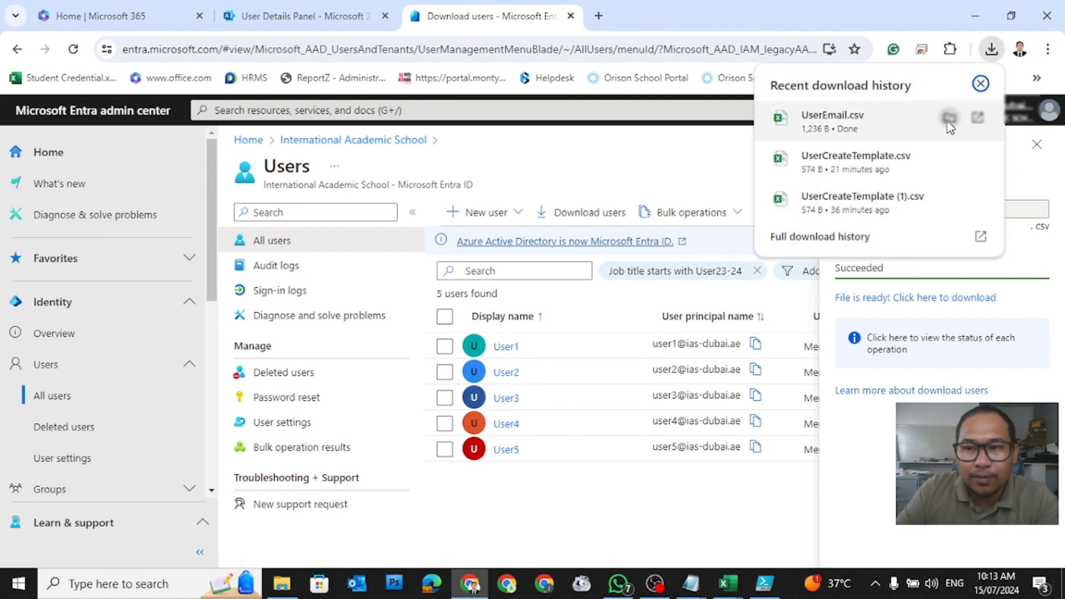
click(949, 118)
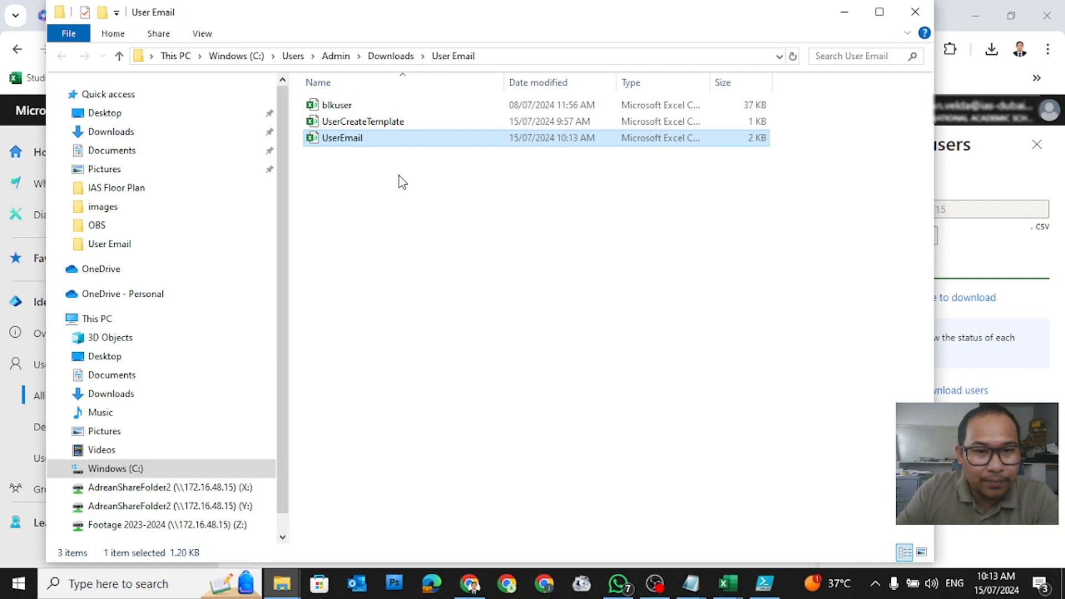
Step: Open UserEmail.csv, autofit column A and copy the five user principal names A2:A6
double_click(329, 142)
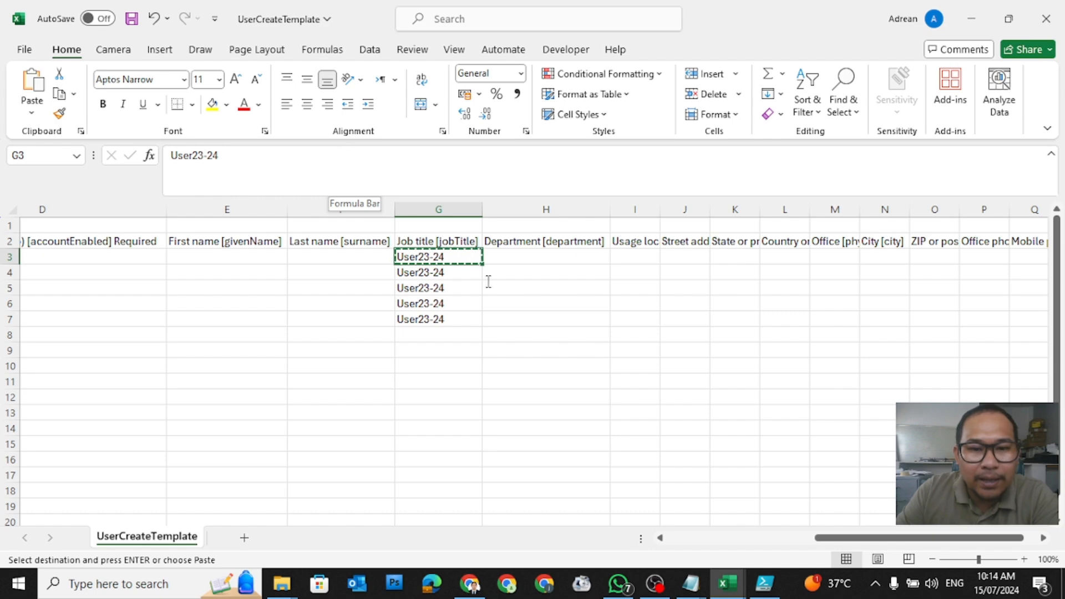
click(275, 378)
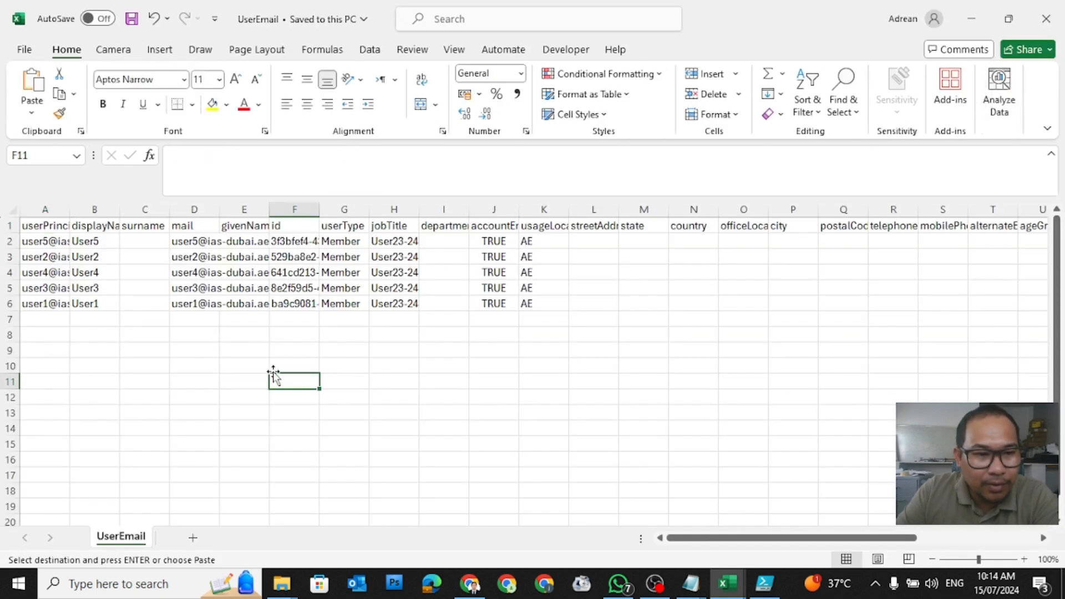
double_click(68, 210)
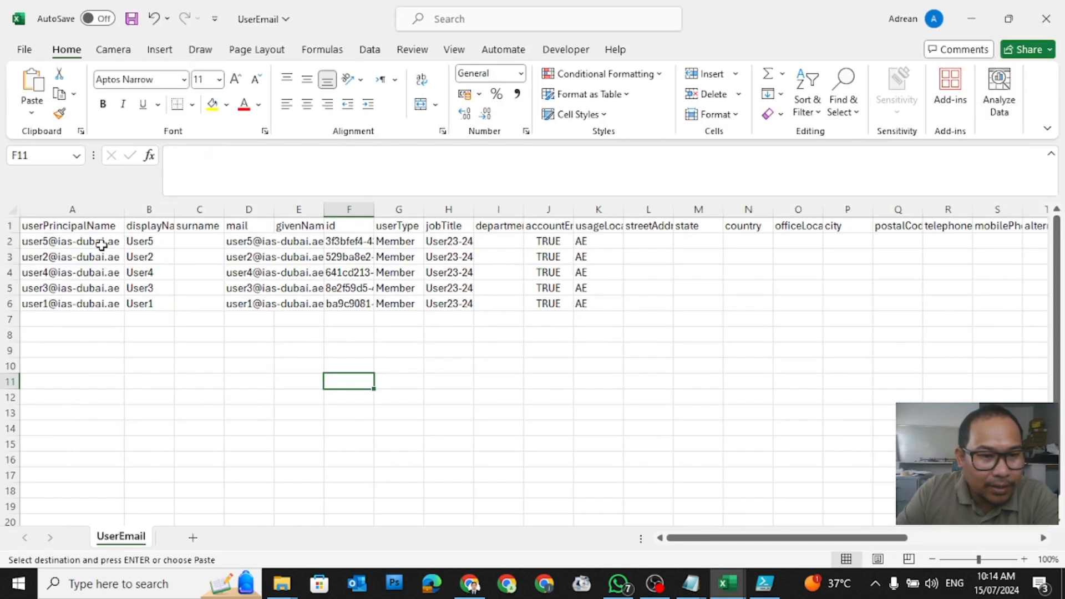
drag(70, 242, 60, 303)
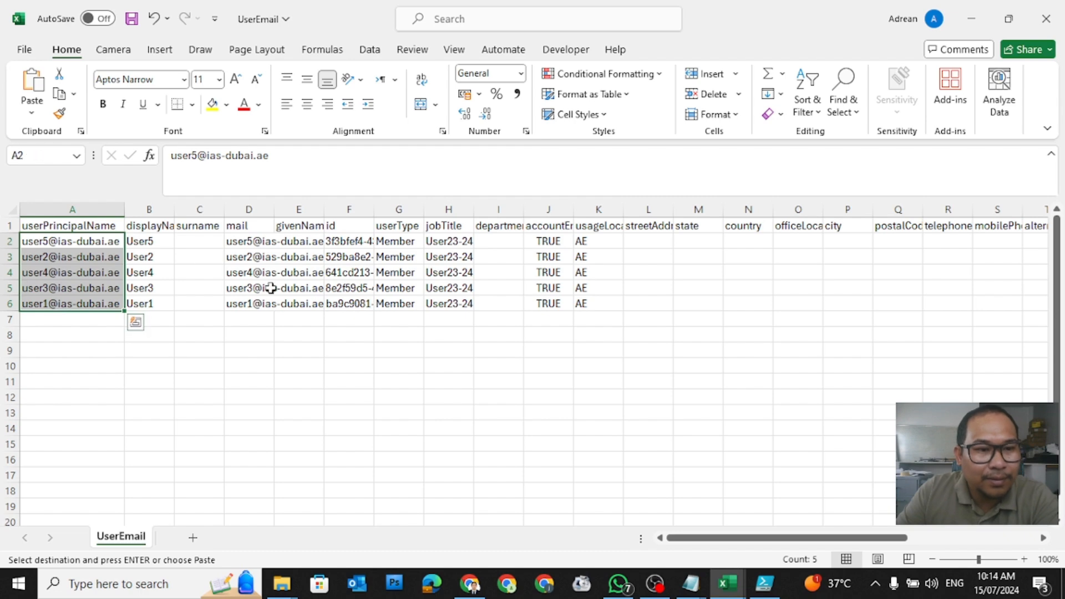
right_click(98, 293)
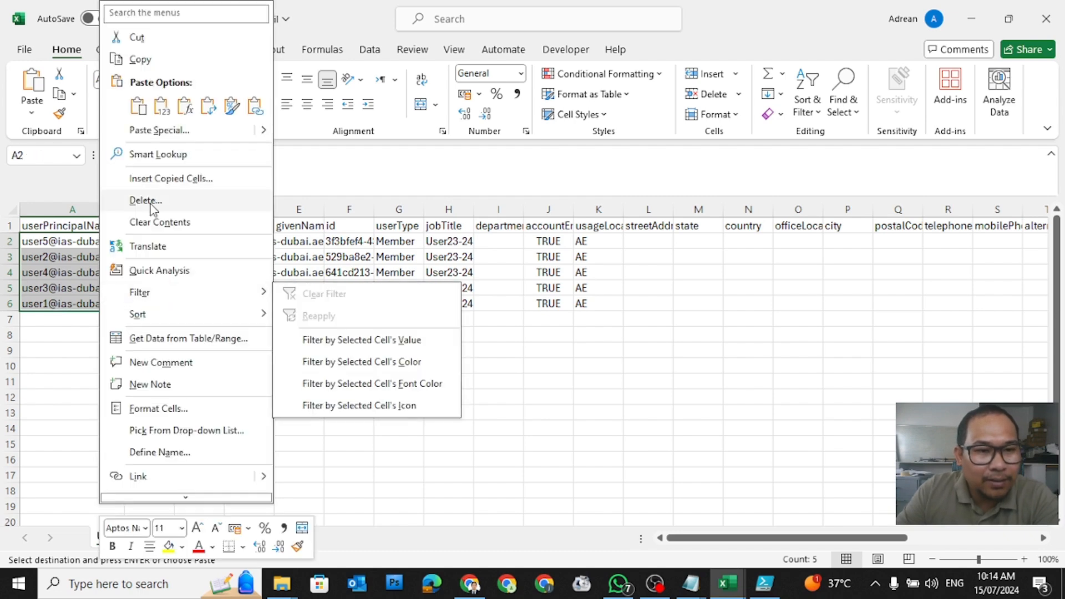
click(173, 62)
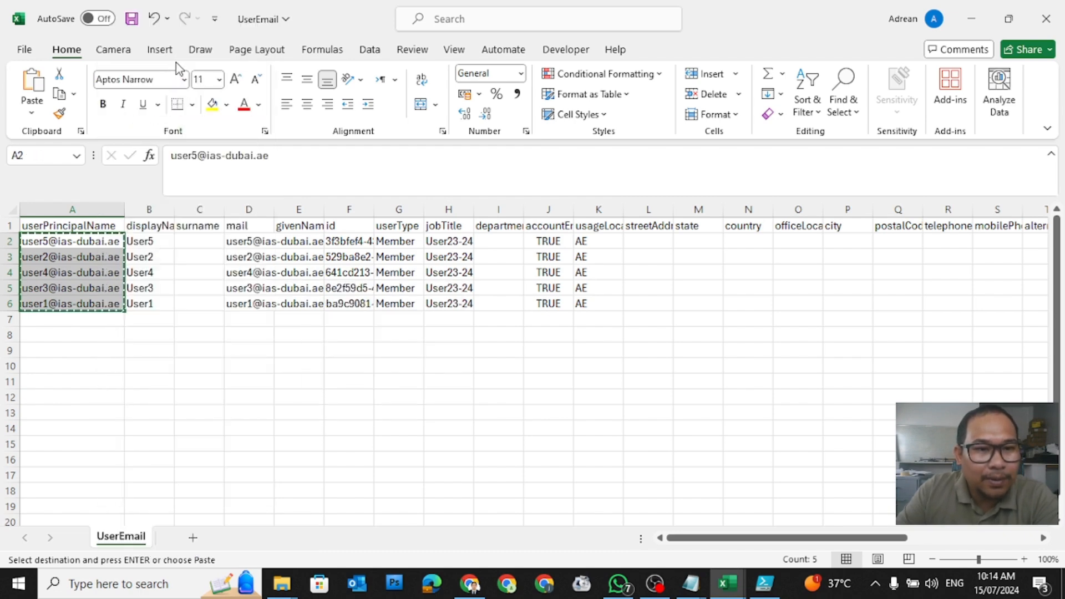
Step: Close UserCreateTemplate without saving and select the blkuser workbook
click(444, 257)
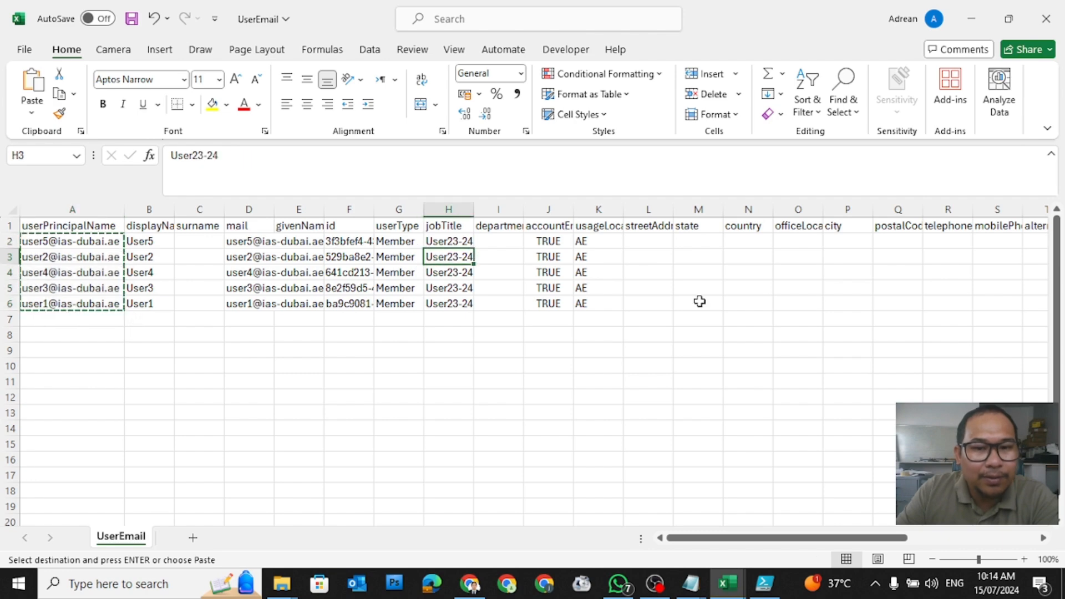
click(971, 18)
click(1060, 25)
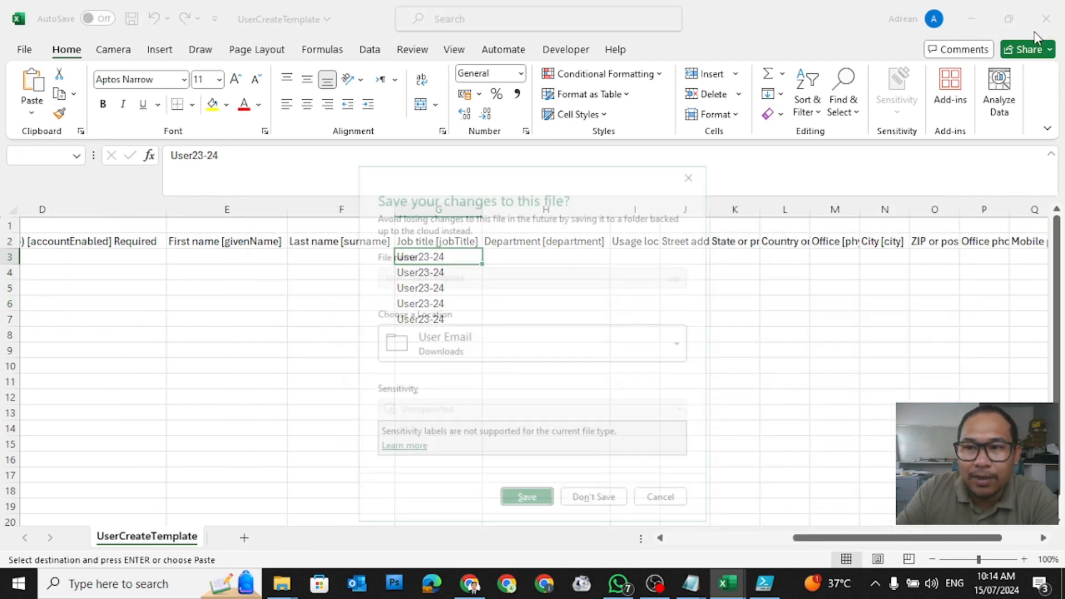
click(620, 512)
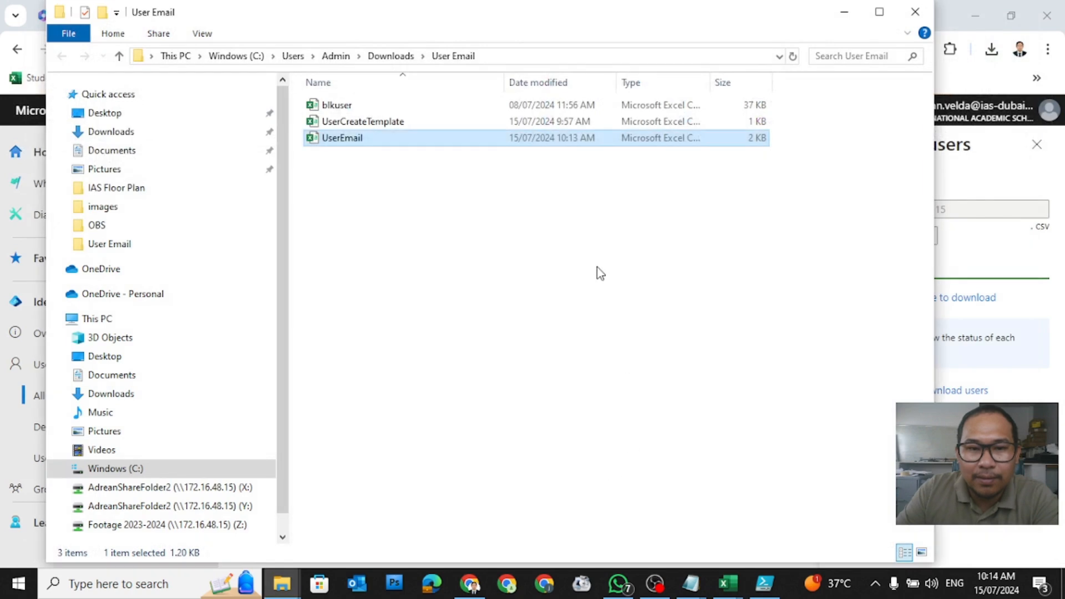
click(346, 110)
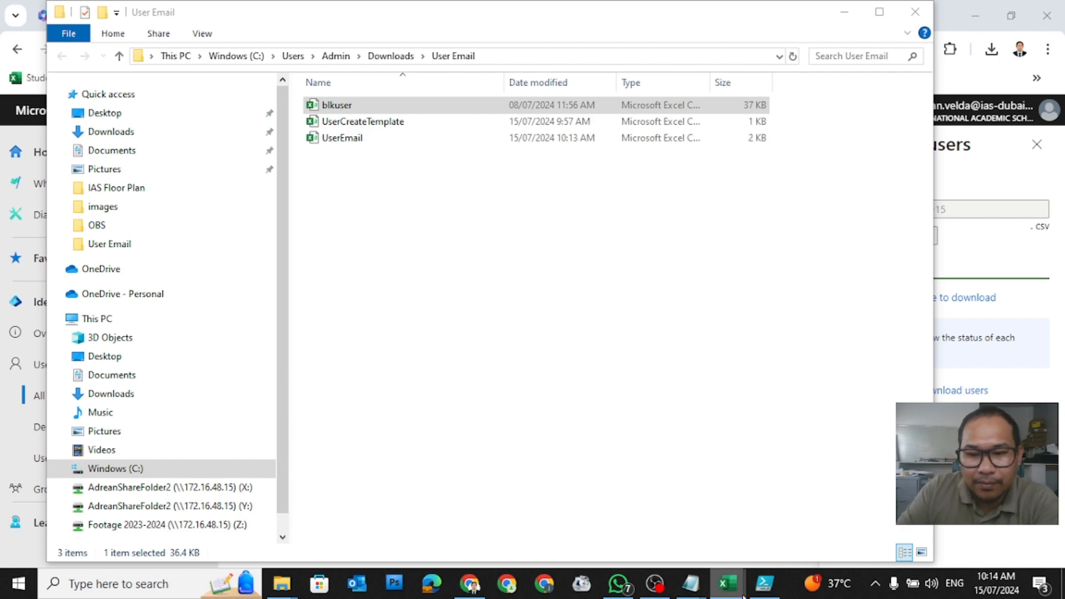
mouse_move(731, 591)
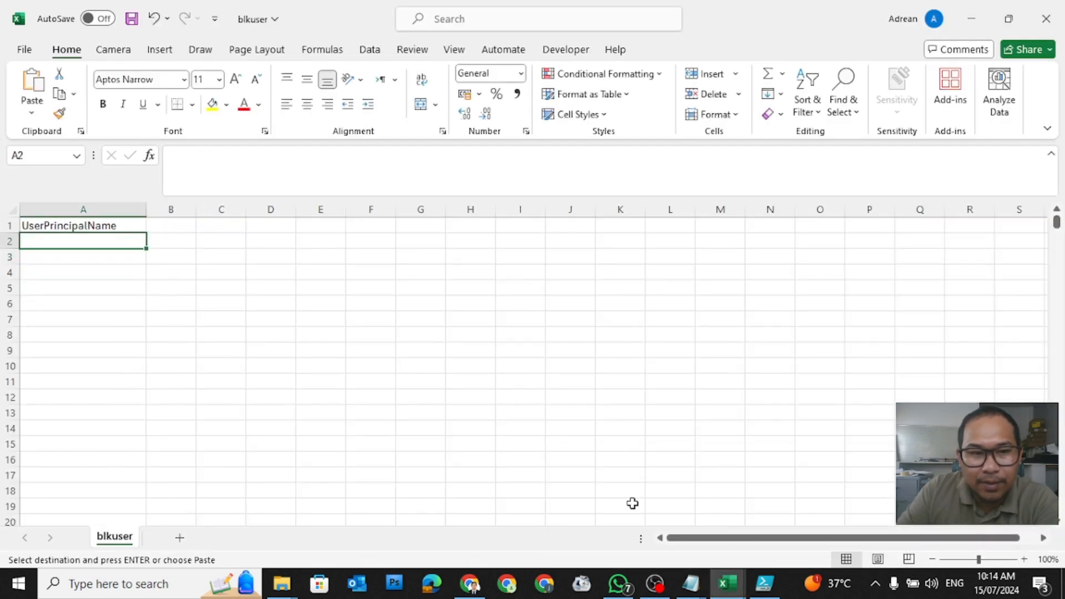
Step: Close UserEmail unsaved and paste the five emails into blkuser cells A2:A6
click(811, 519)
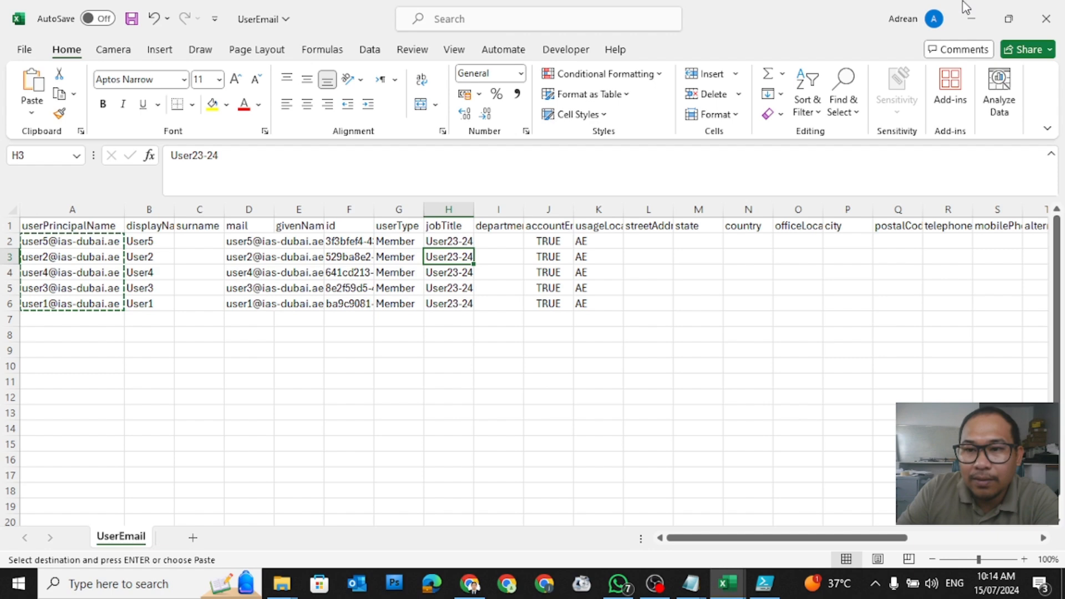
click(1046, 19)
click(595, 501)
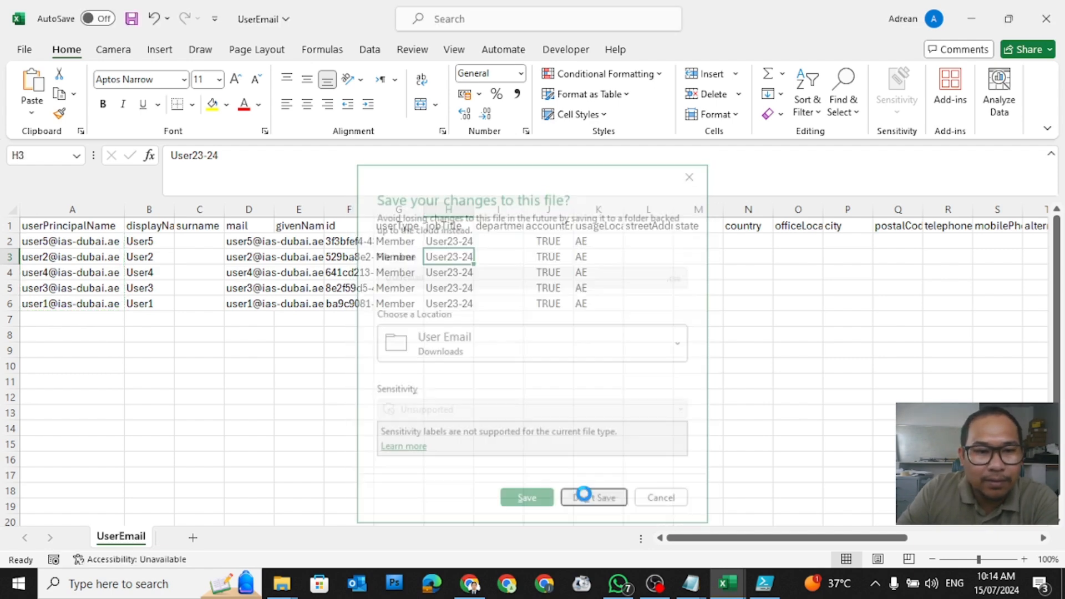
right_click(57, 244)
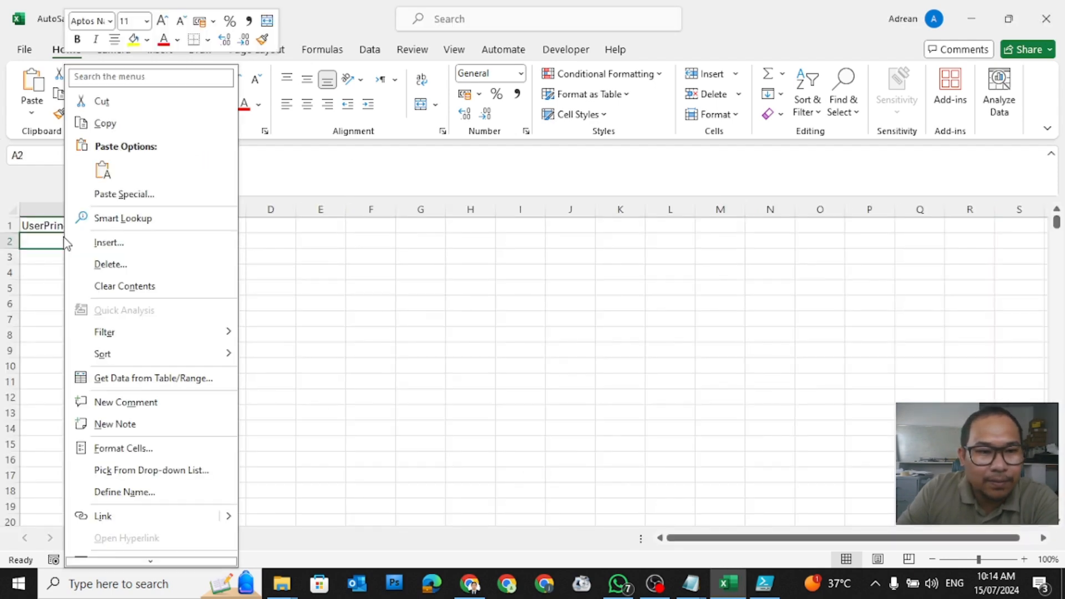
click(105, 169)
click(280, 353)
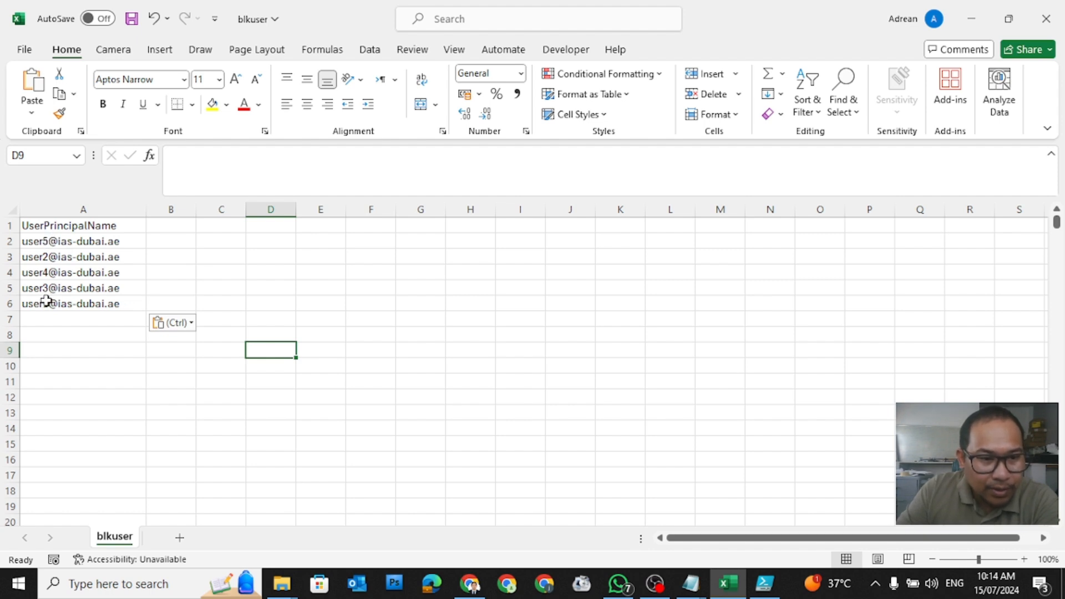
drag(69, 243, 83, 303)
click(307, 286)
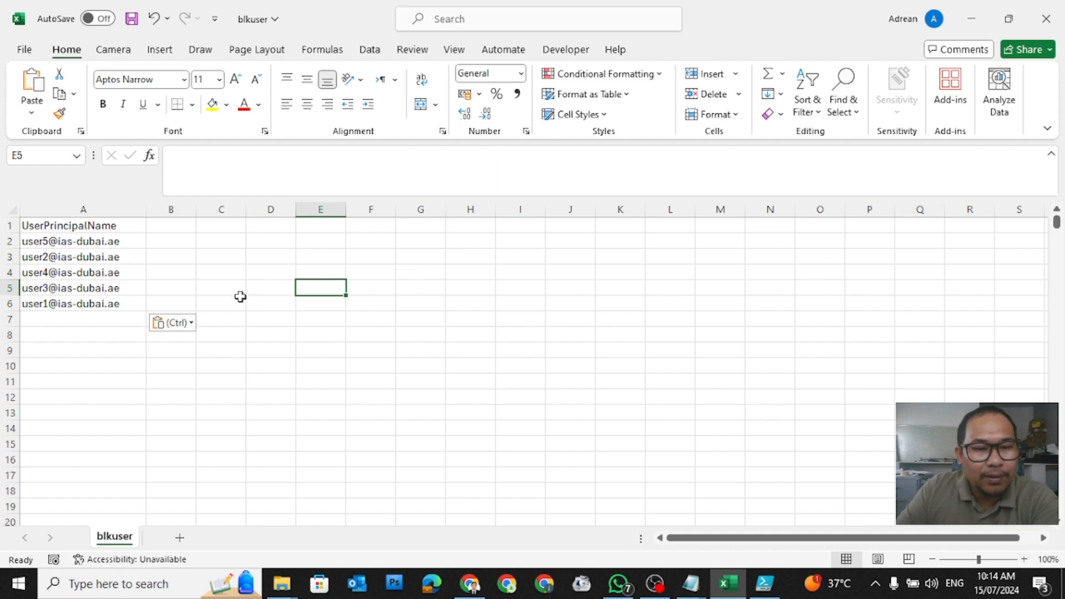
Step: Save the blkuser workbook and bring the untitled Notepad notes to the front
click(21, 52)
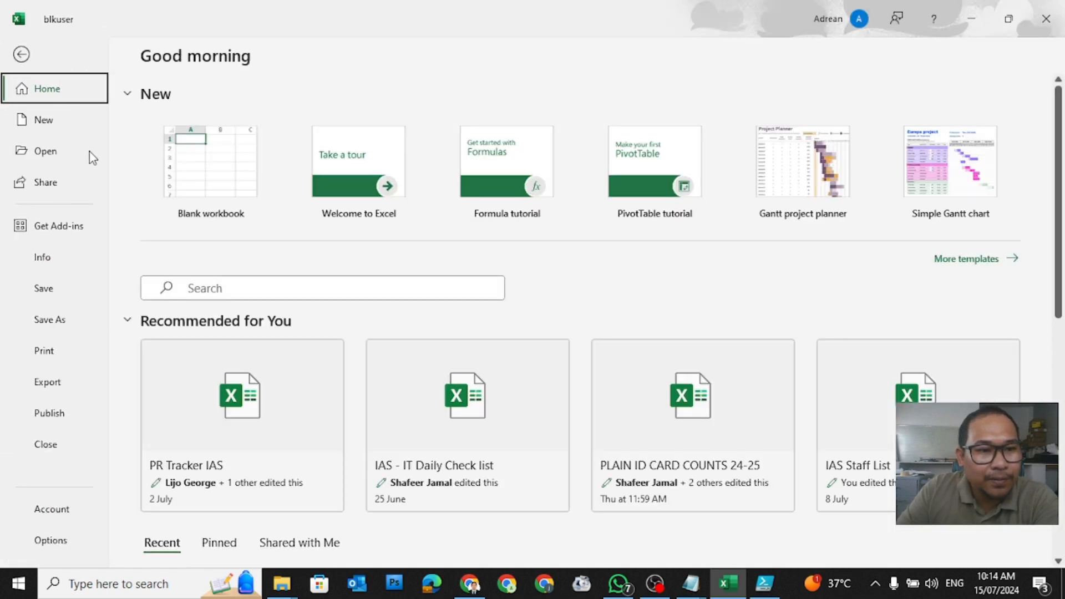
click(45, 289)
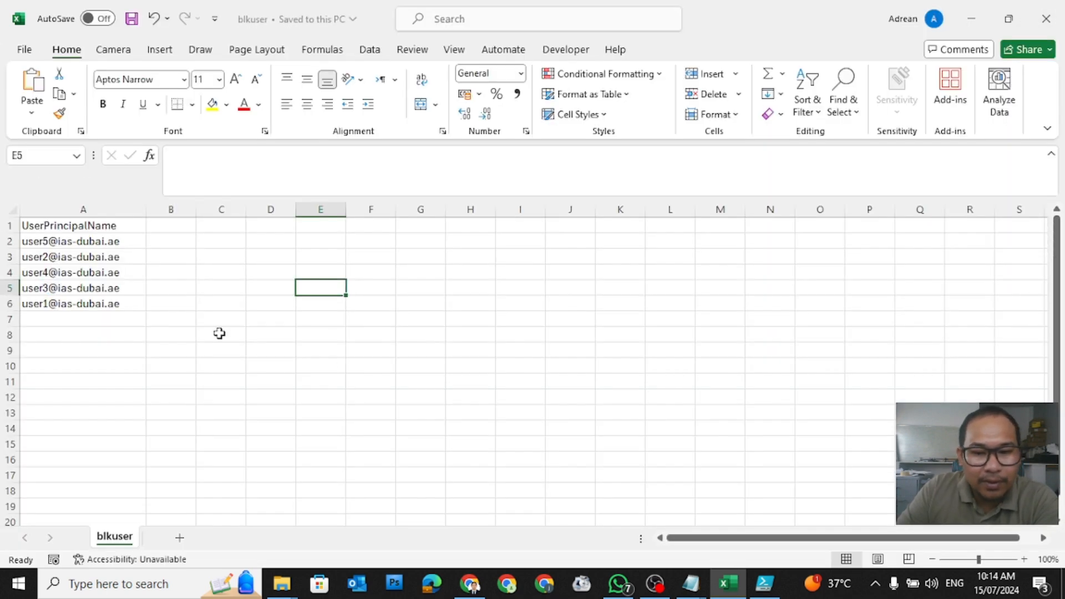
click(691, 582)
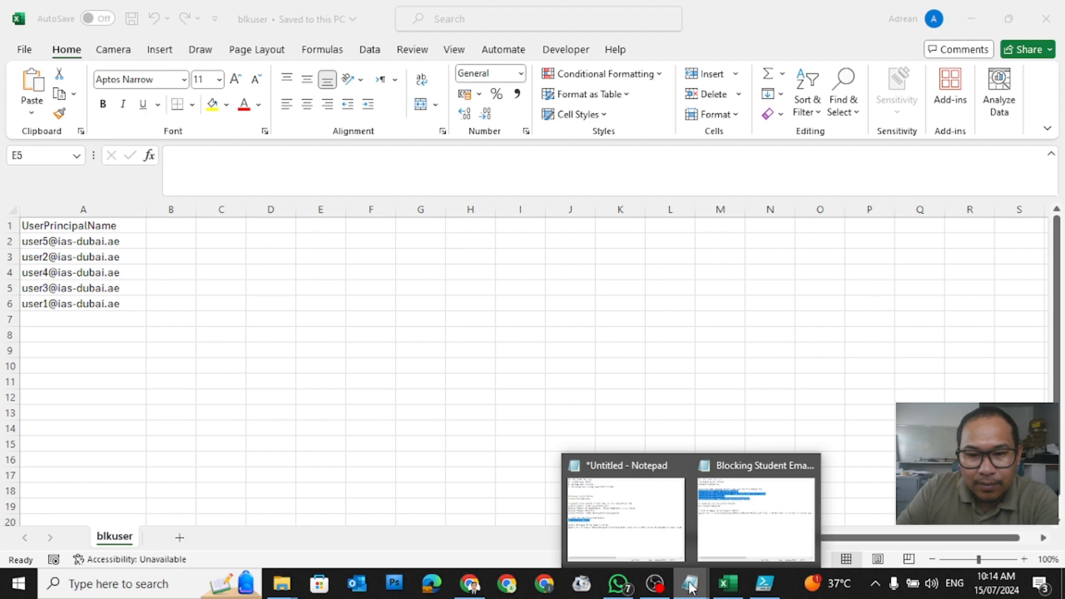
click(808, 466)
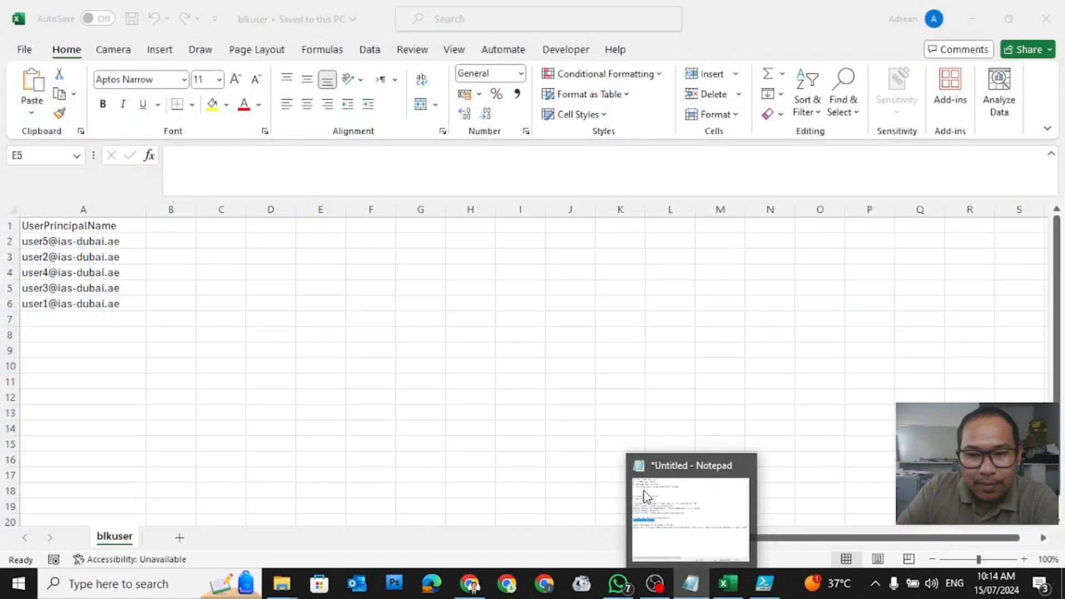
click(682, 511)
click(361, 320)
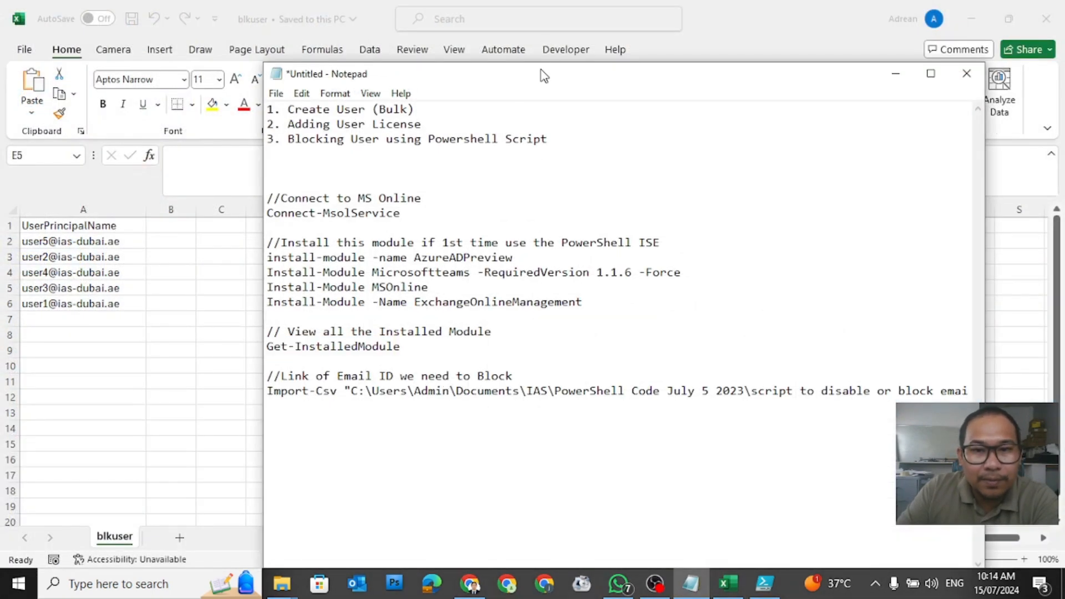
Step: Maximize Notepad and select the old quoted CSV path after Import-Csv on line 20
double_click(544, 76)
click(267, 371)
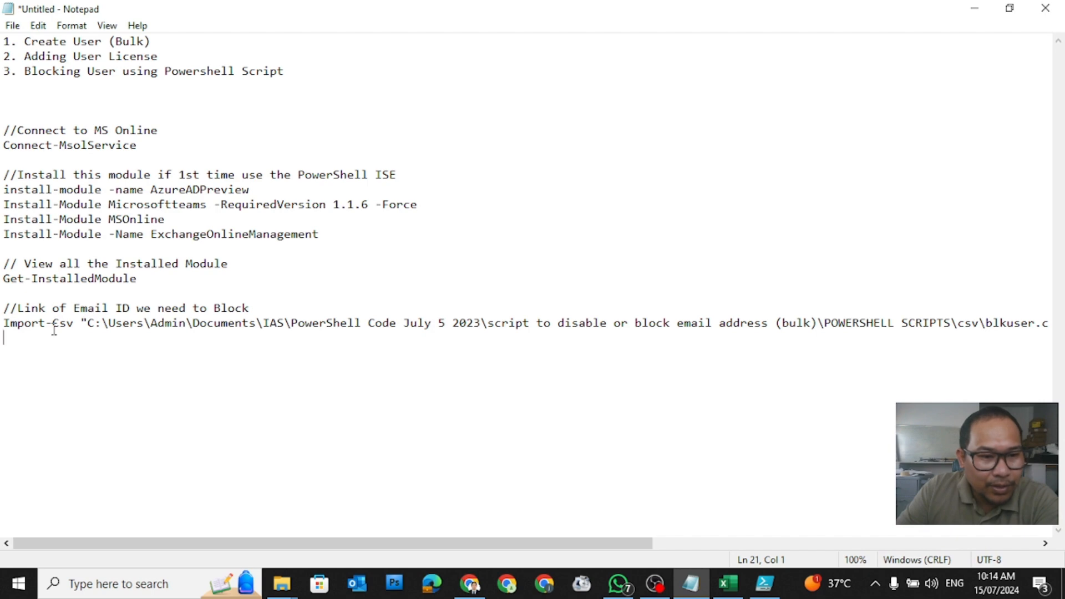
drag(95, 323, 1020, 323)
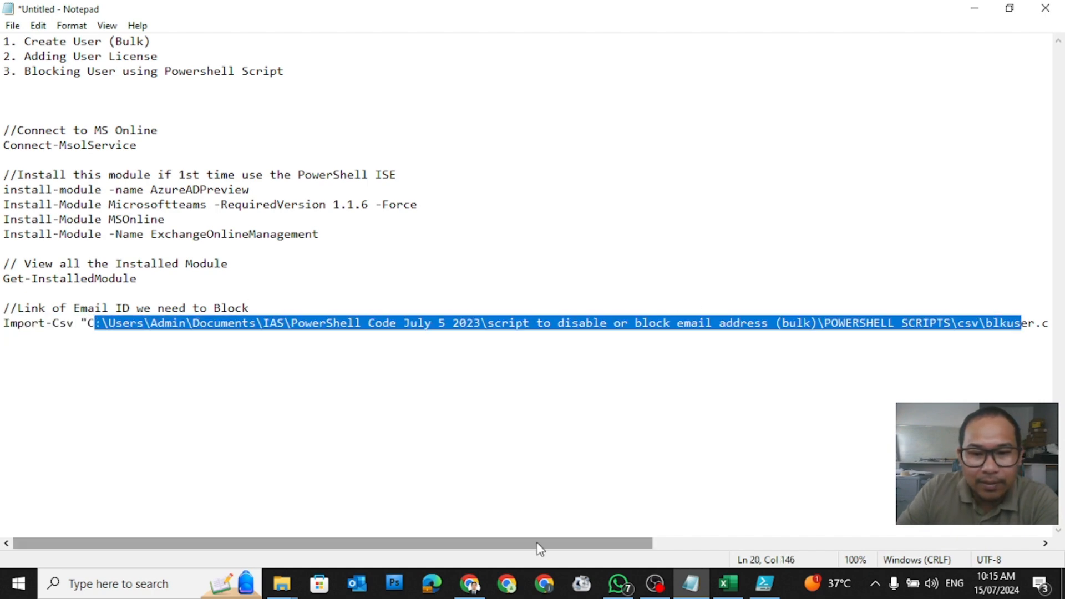
drag(537, 545, 649, 550)
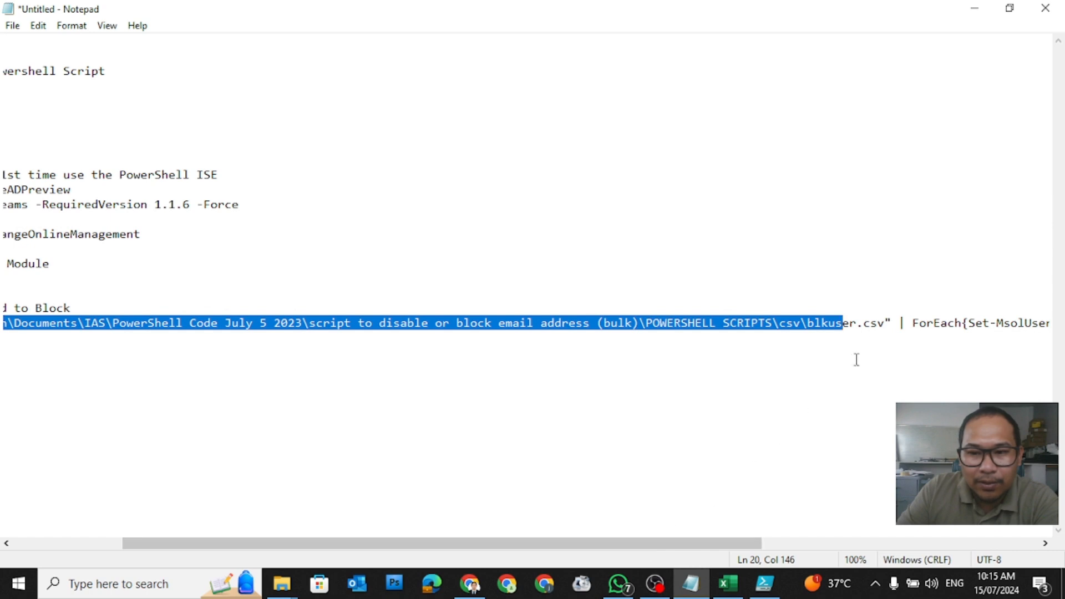
drag(898, 321, 82, 325)
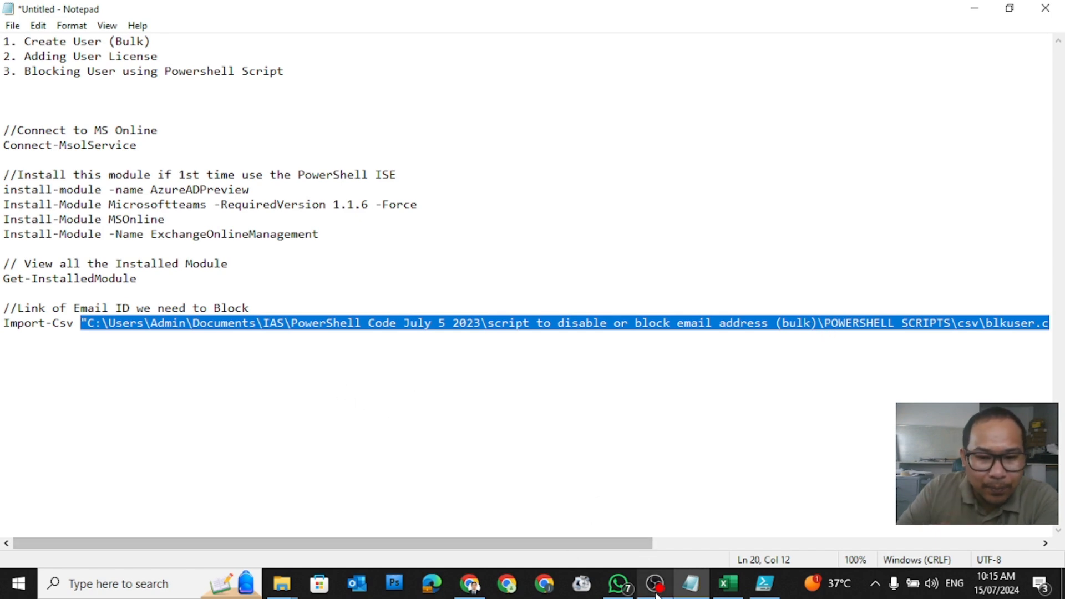
mouse_move(277, 593)
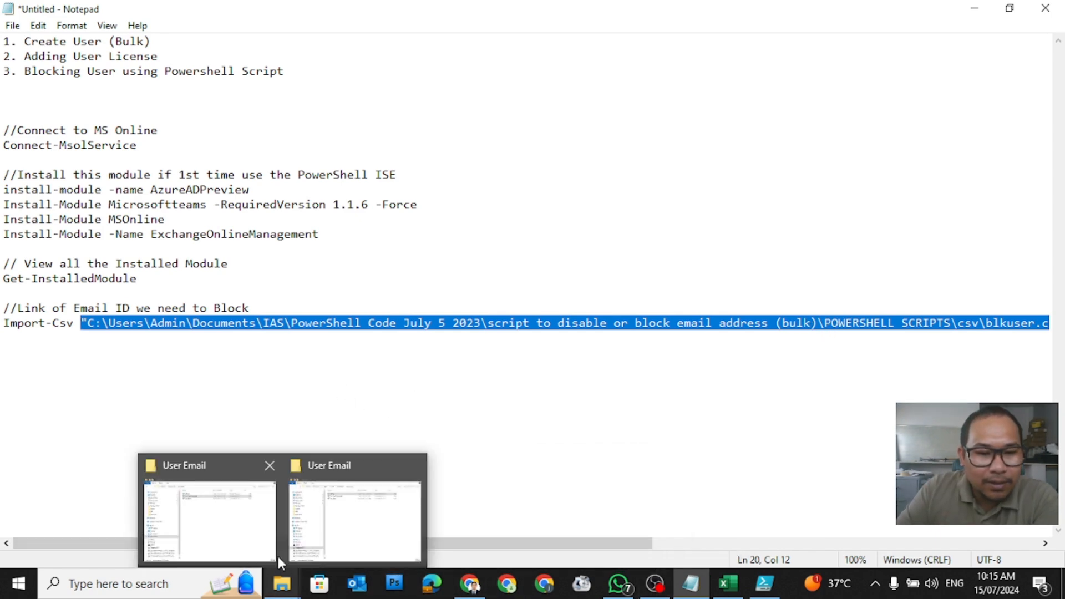
mouse_move(239, 515)
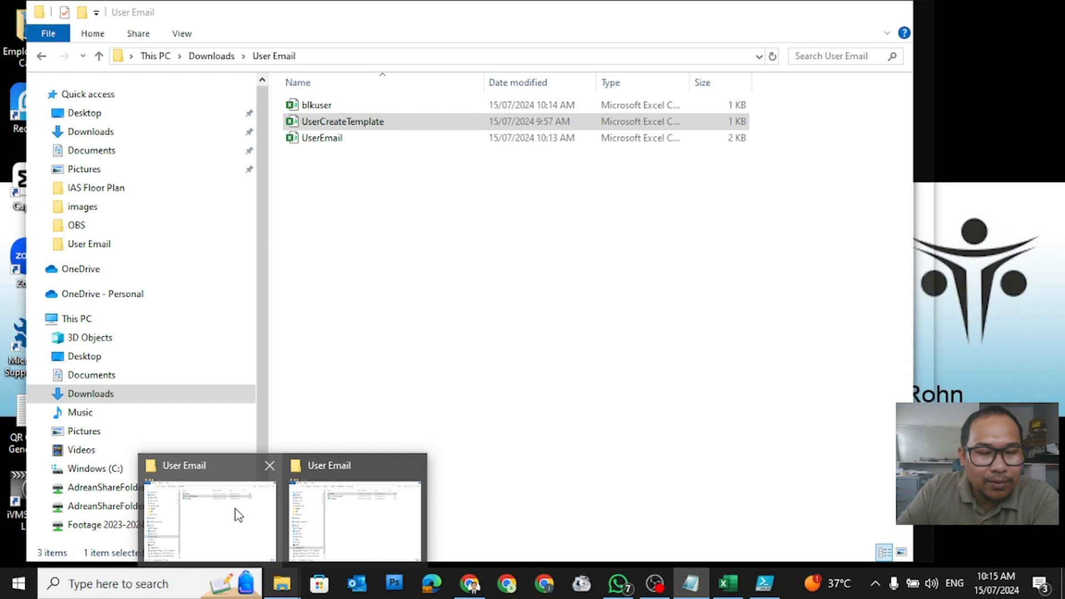
Step: Copy the blkuser file's full path from the User Email folder using Copy as path
click(213, 518)
click(311, 105)
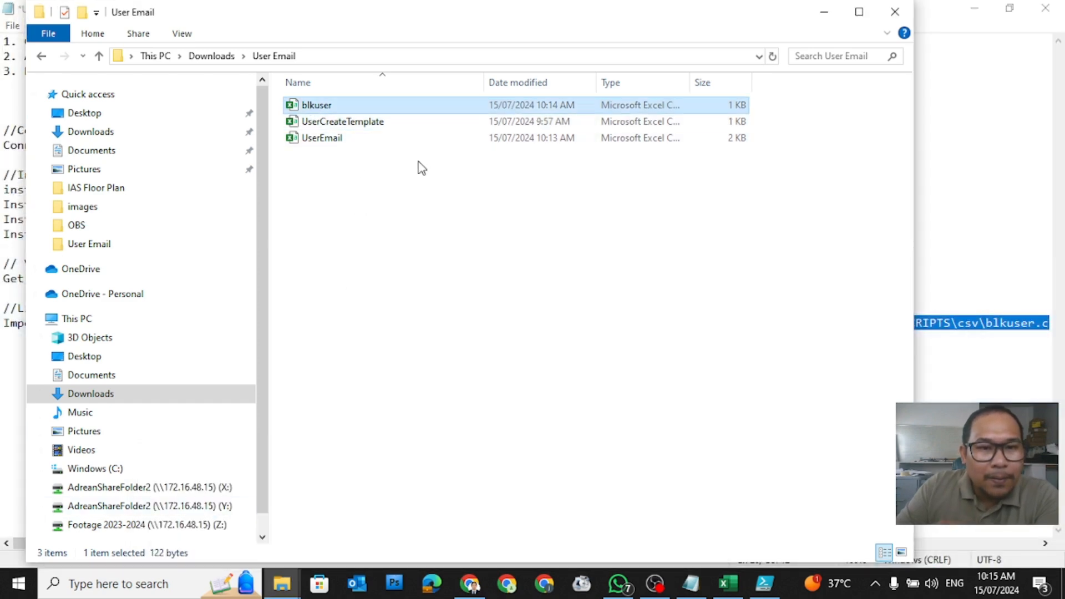
click(324, 104)
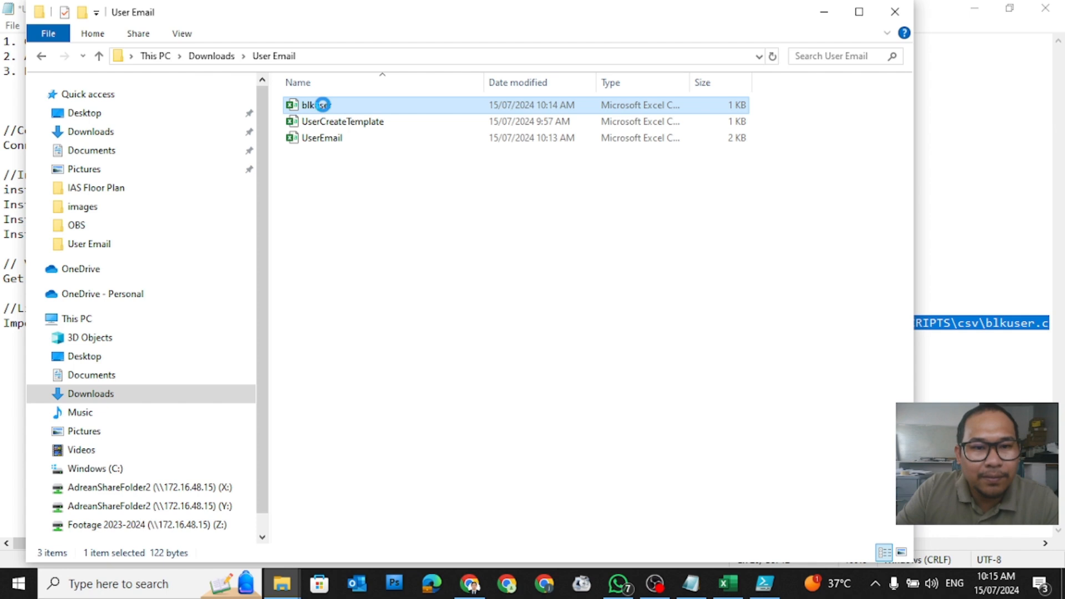
right_click(323, 105)
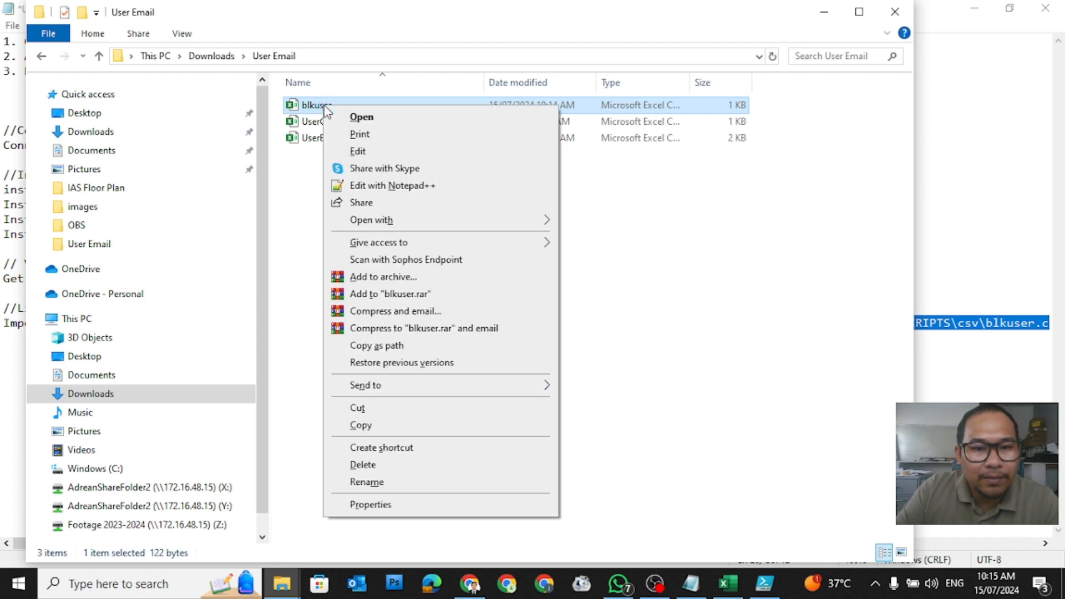
click(379, 346)
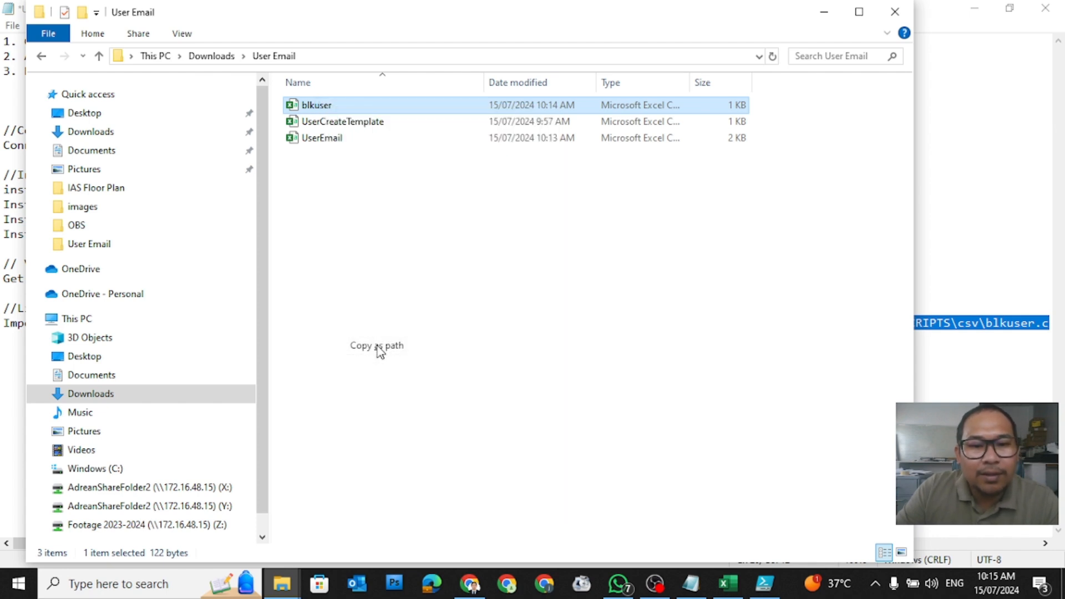
Step: Replace the old CSV path after Import-Csv with the pasted User Email\blkuser.csv path
click(840, 18)
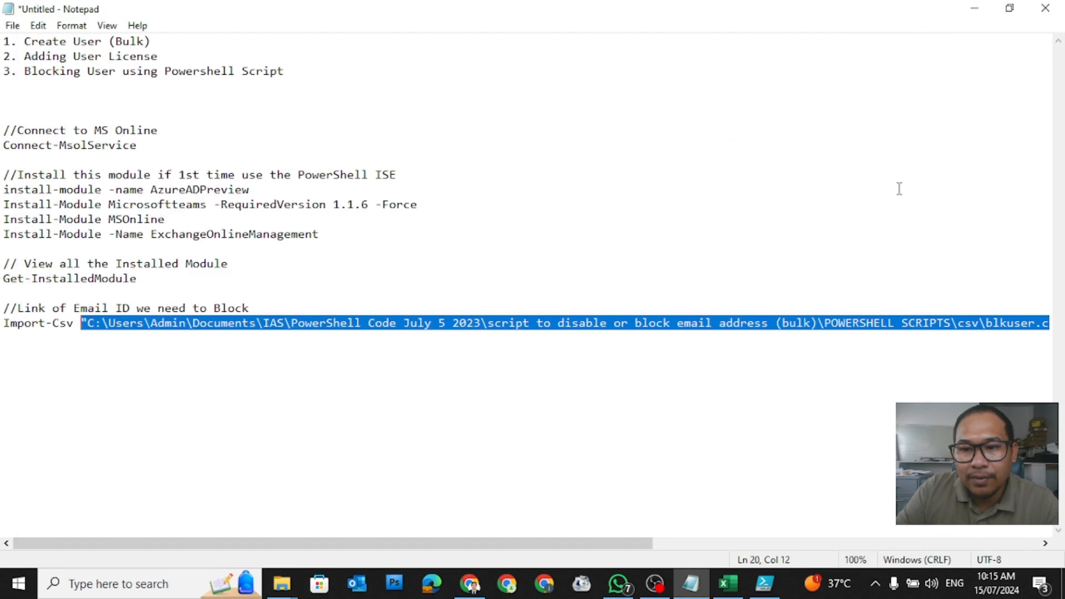
drag(388, 547, 602, 558)
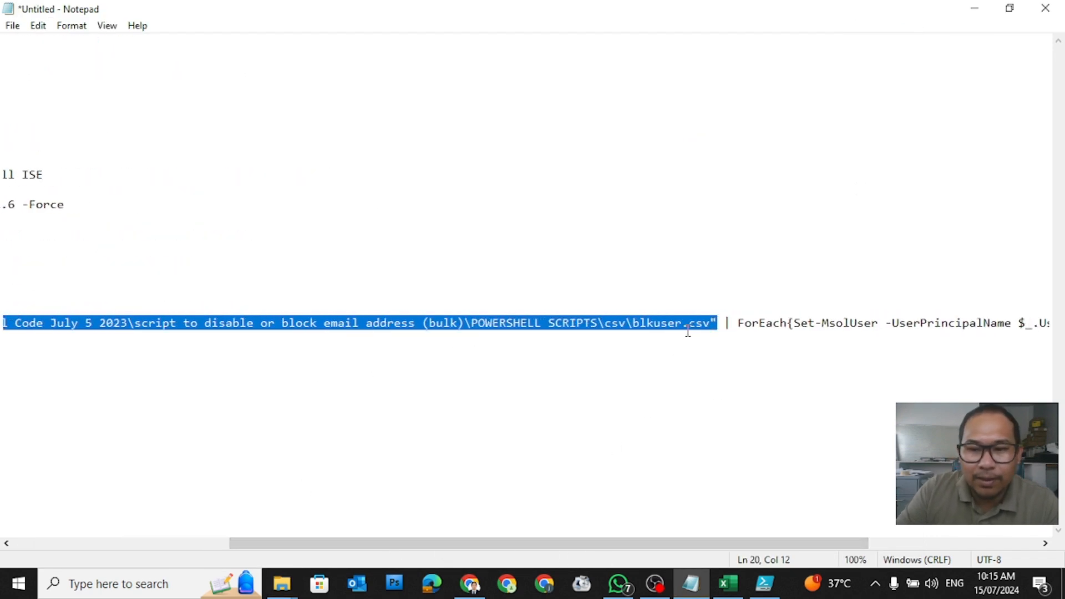
key(BackSpace)
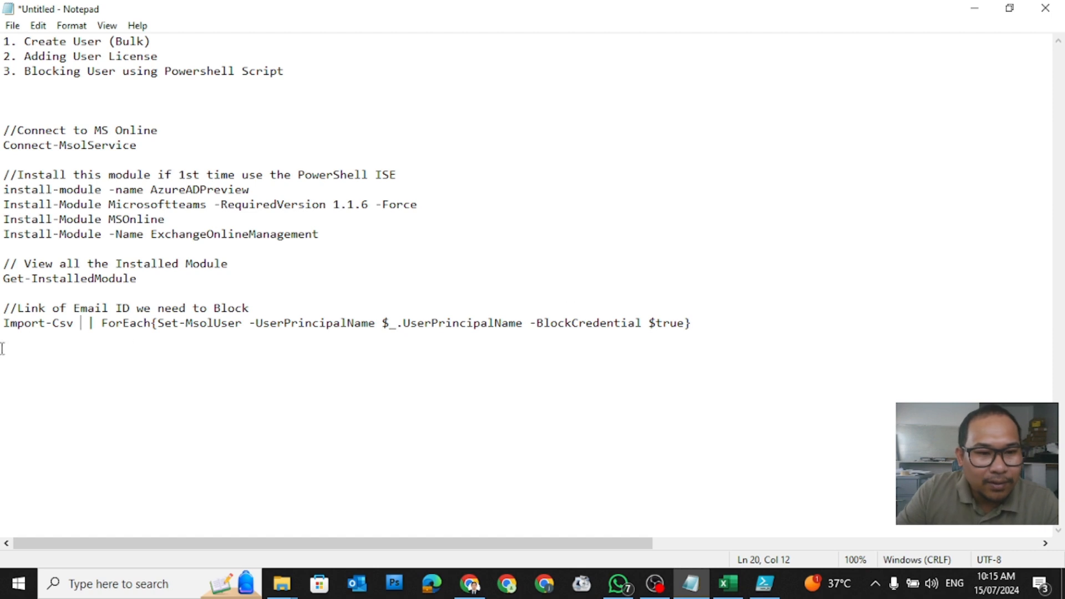
right_click(80, 319)
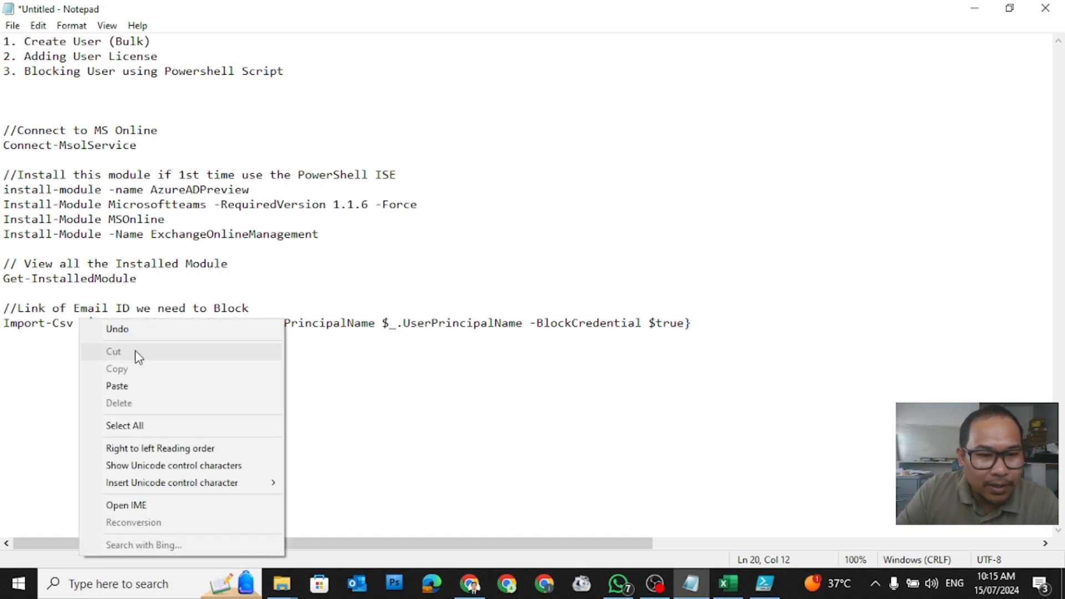
click(144, 388)
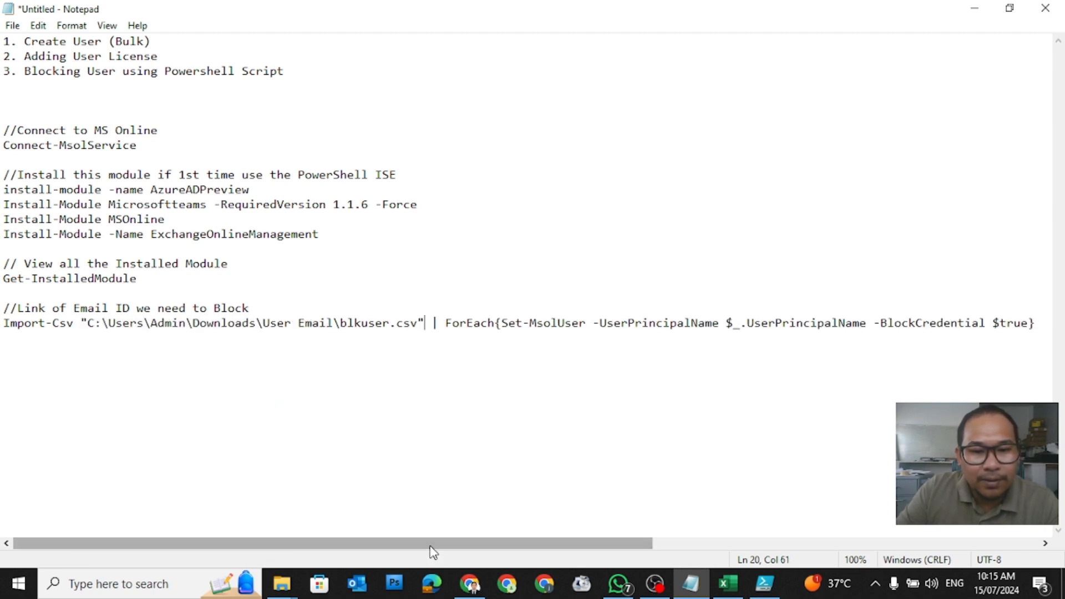
Step: Copy the whole Import-Csv command line and switch to PowerShell ISE
drag(431, 548, 218, 566)
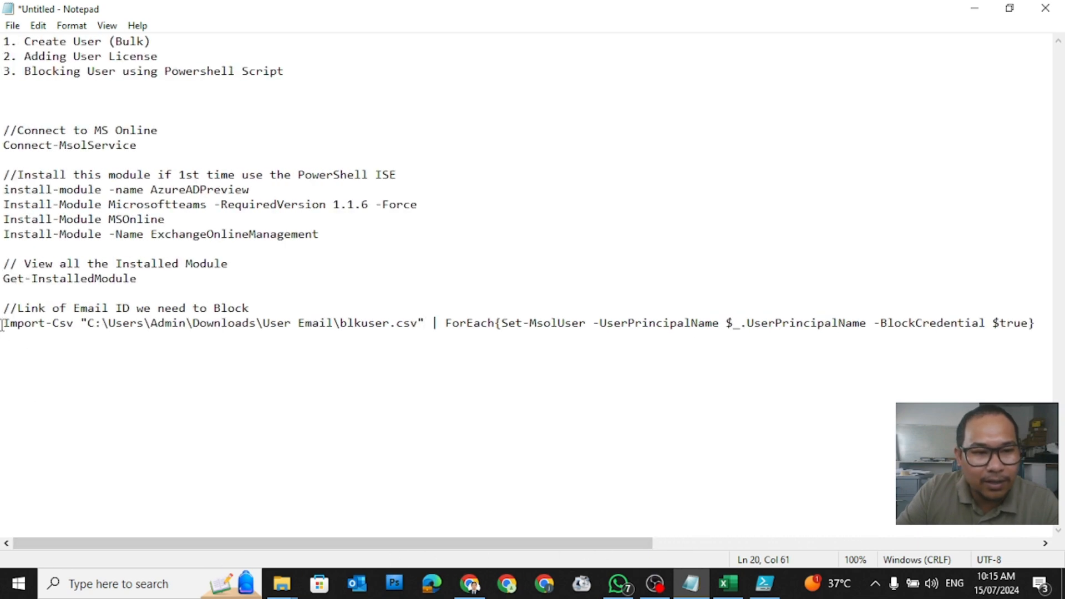
drag(2, 324, 1061, 325)
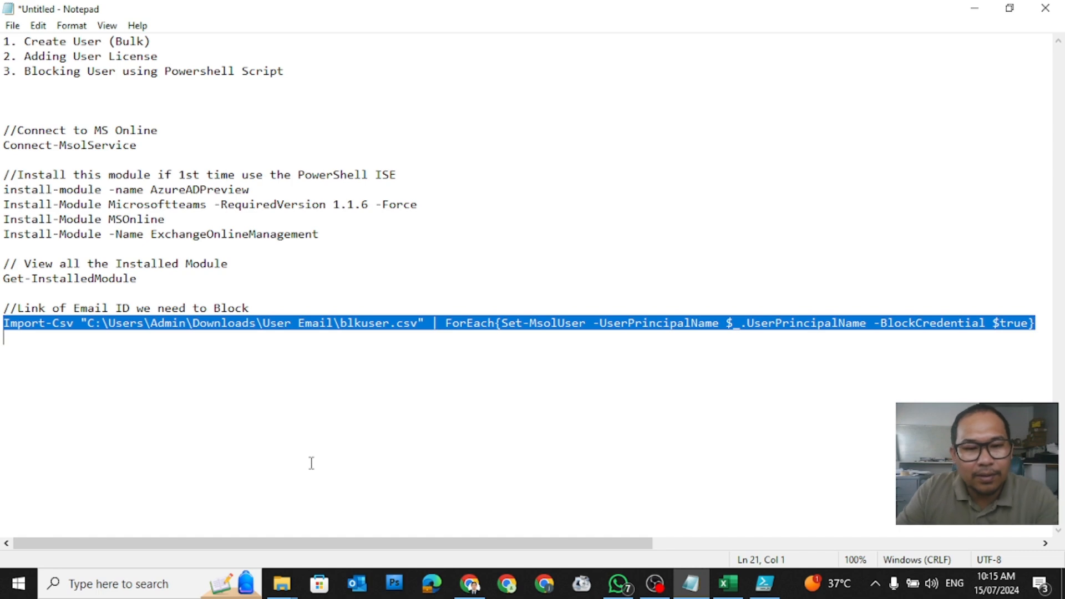
right_click(162, 330)
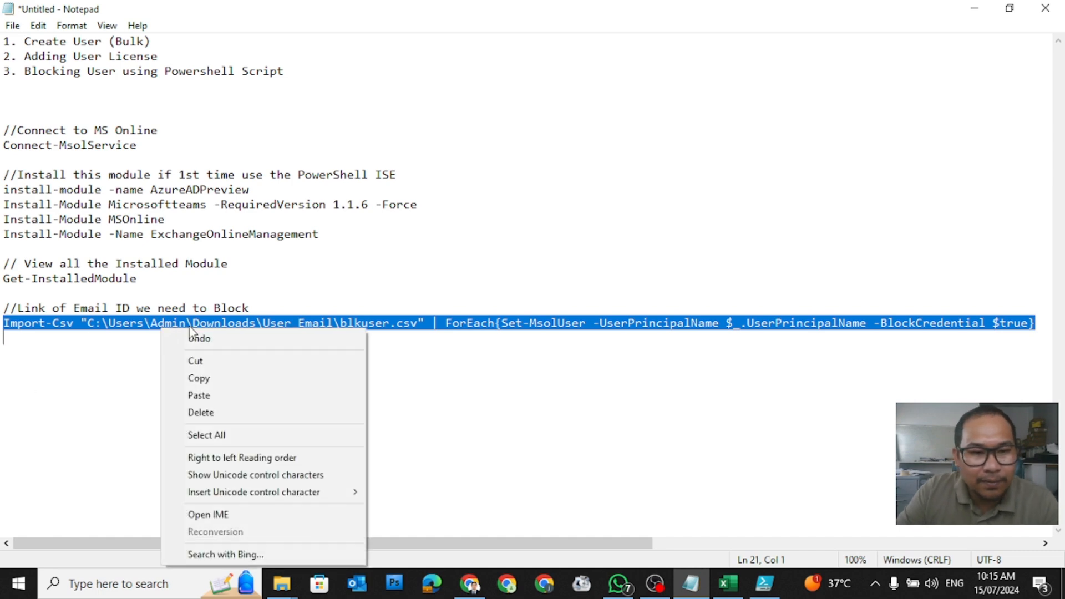
click(208, 380)
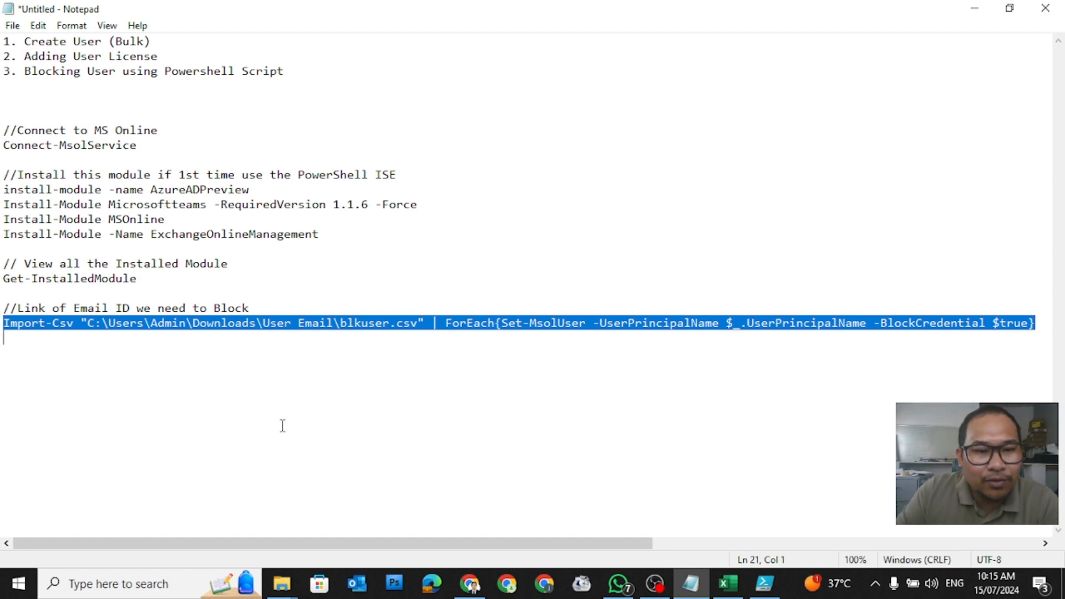
right_click(270, 319)
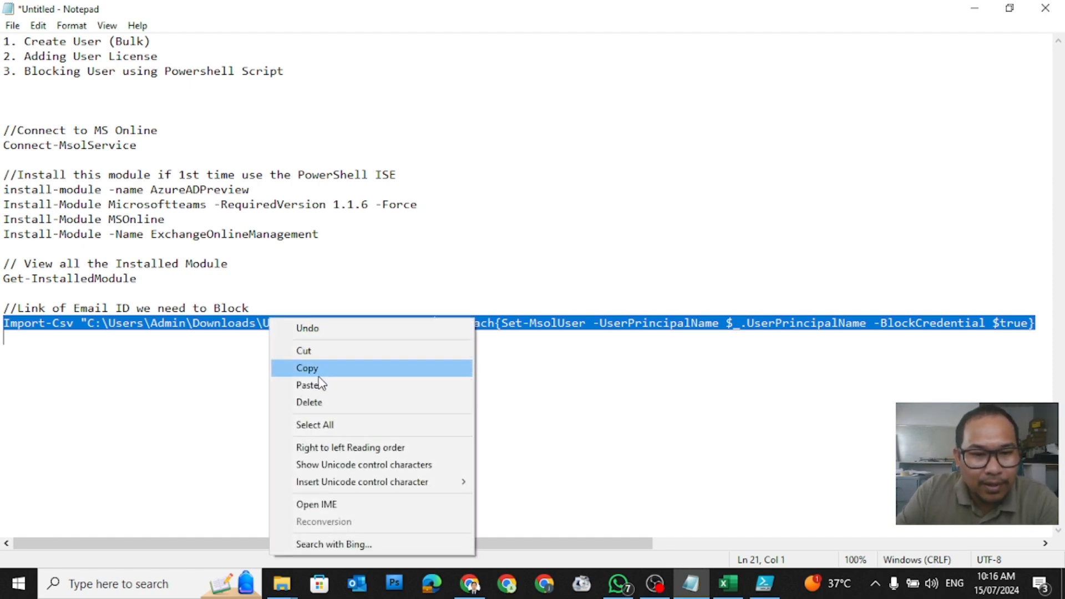
click(321, 367)
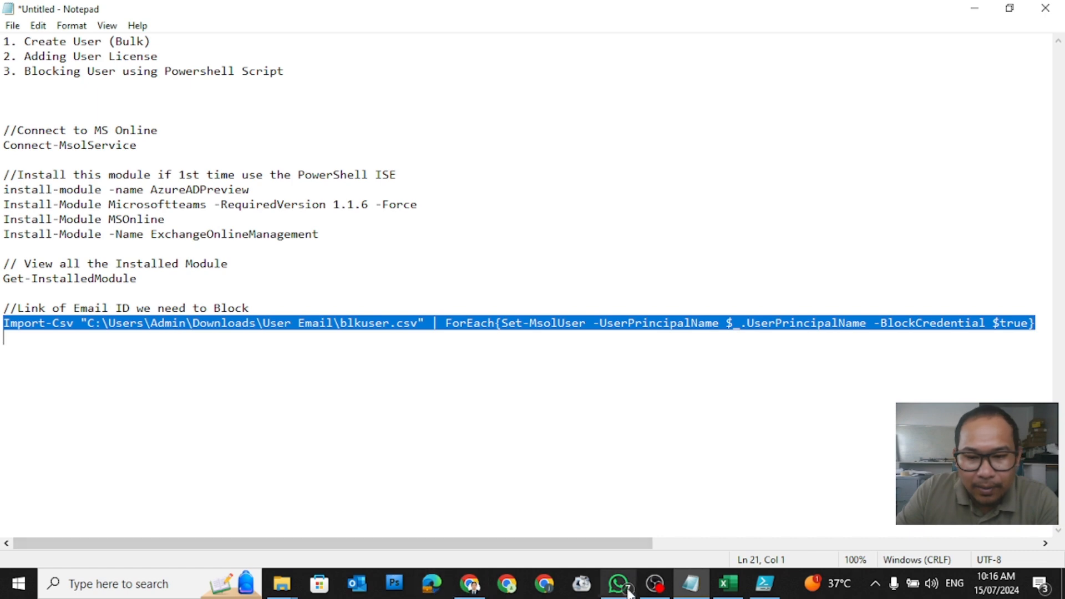
click(766, 589)
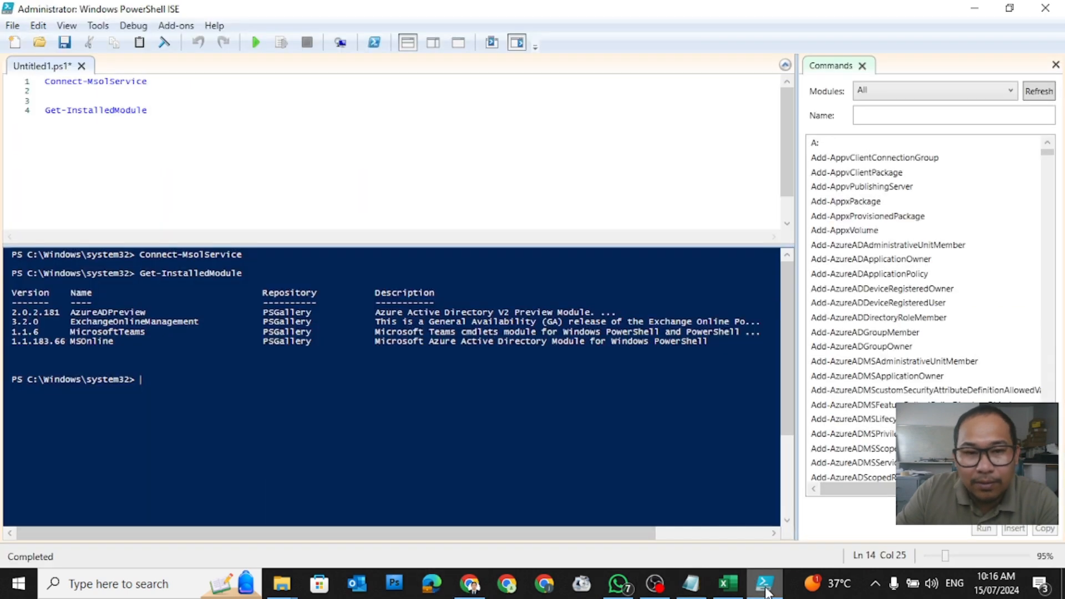
Step: Paste the Import-Csv blkuser.csv | Set-MsolUser -BlockCredential command as line 6 and run that selection
click(179, 116)
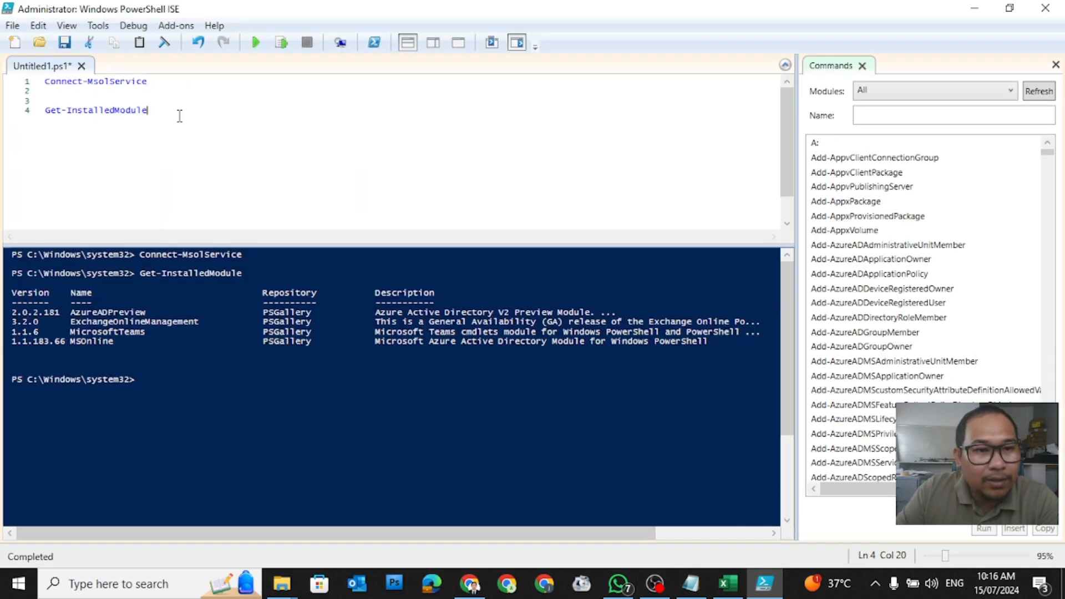
right_click(99, 138)
click(166, 183)
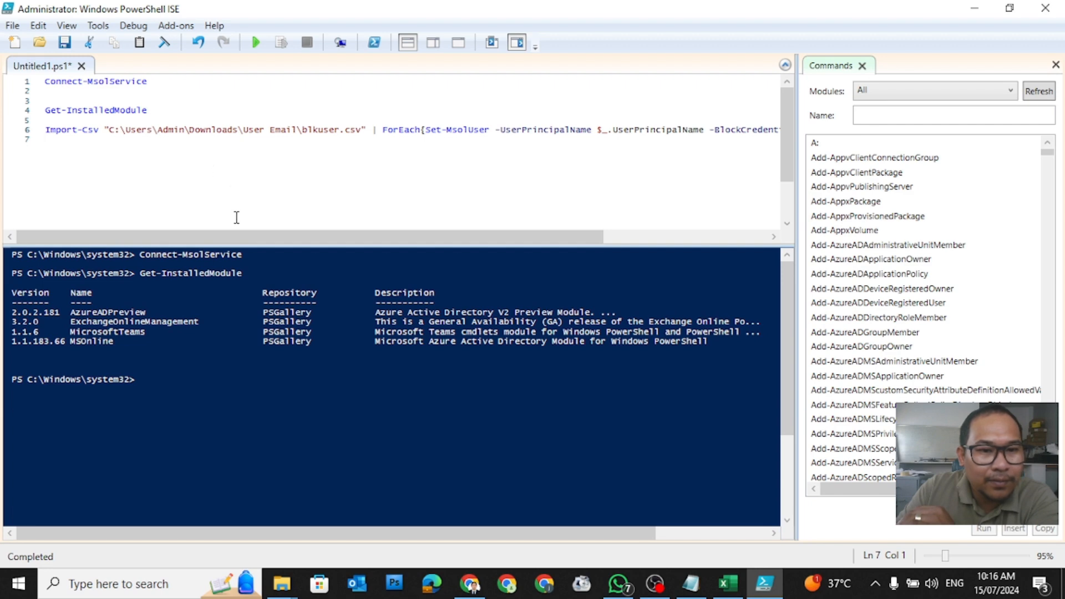
click(29, 135)
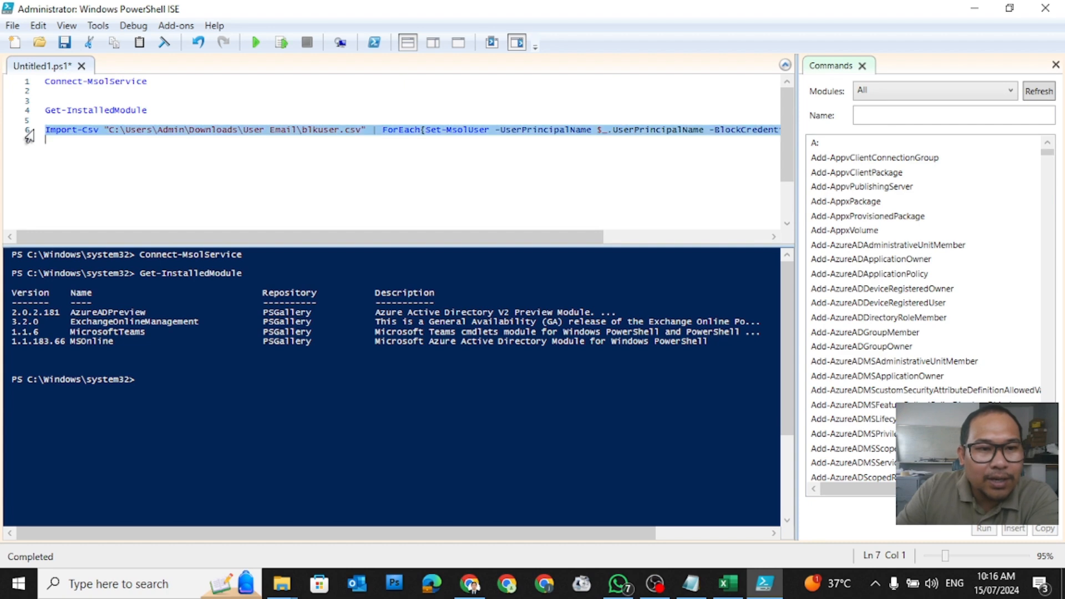
click(281, 52)
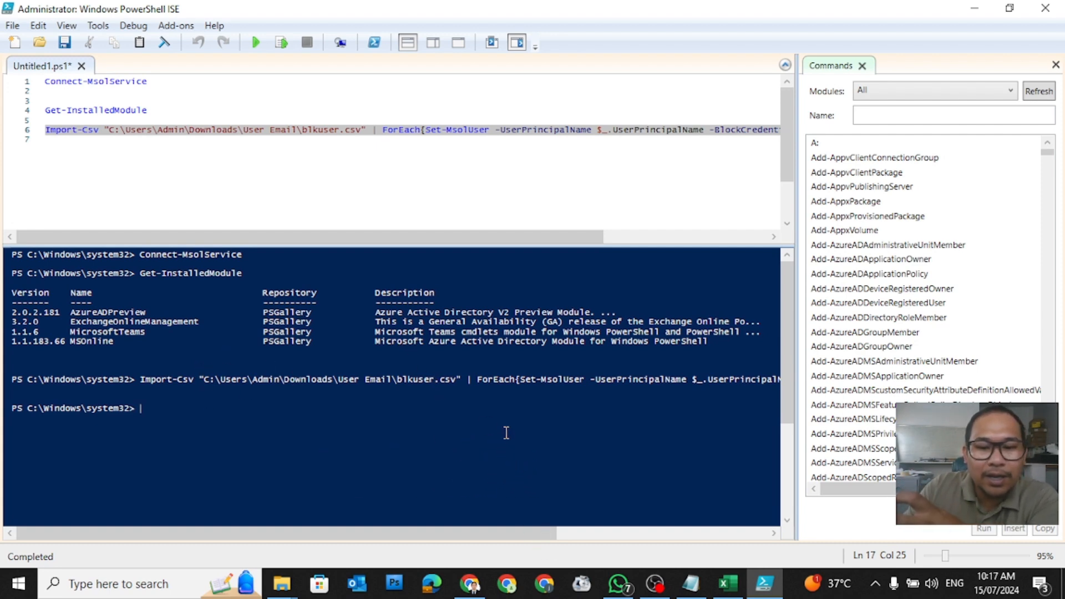
Step: In Chrome's Active users list, search 'user' to show Test User 1–3 and User1–User5
click(470, 584)
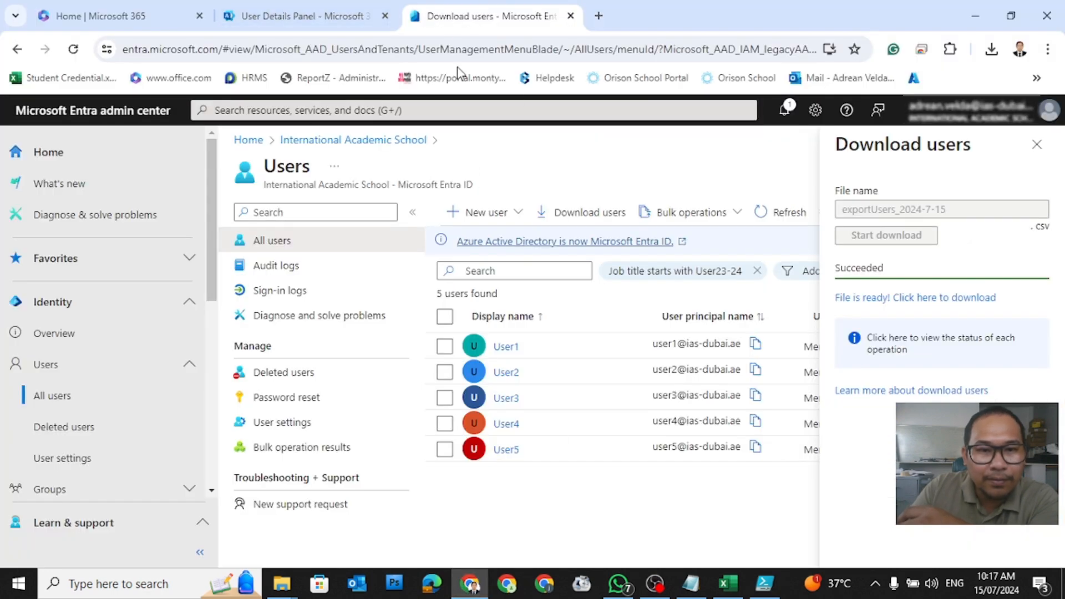
click(308, 20)
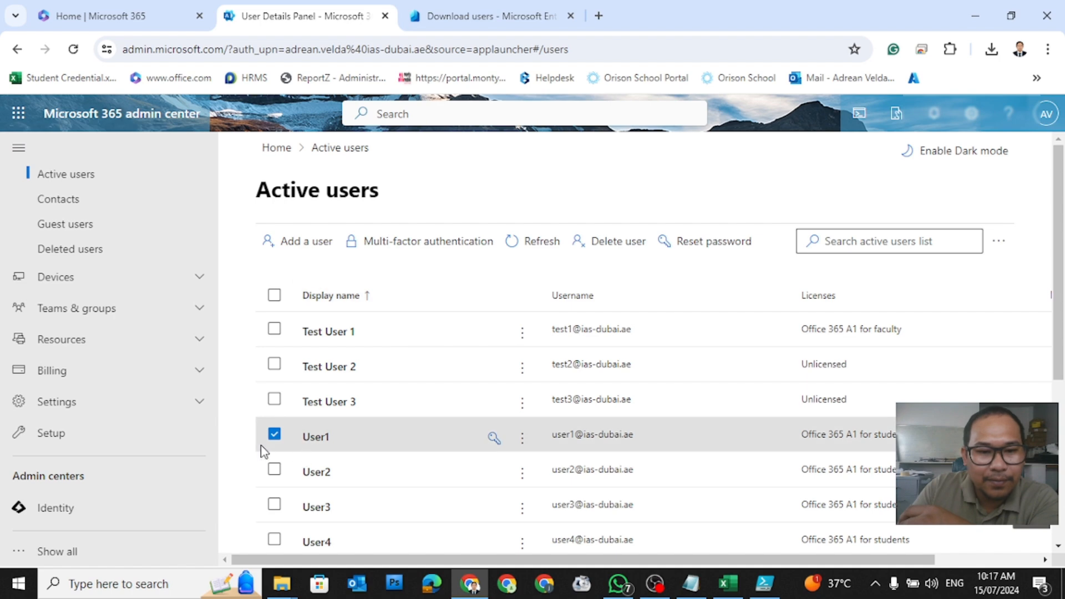
click(274, 434)
click(863, 240)
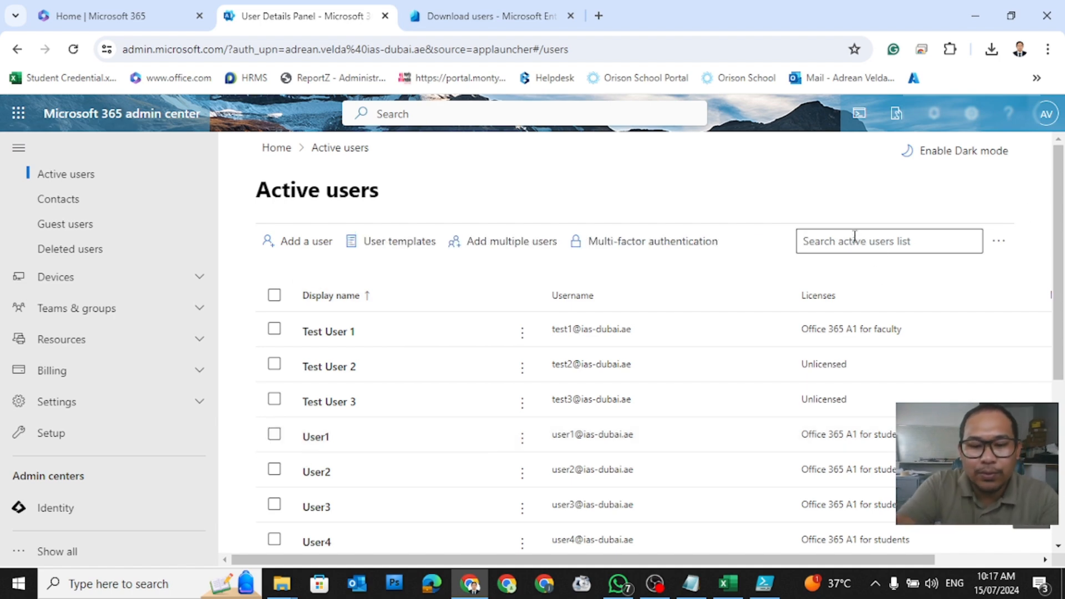
text(user)
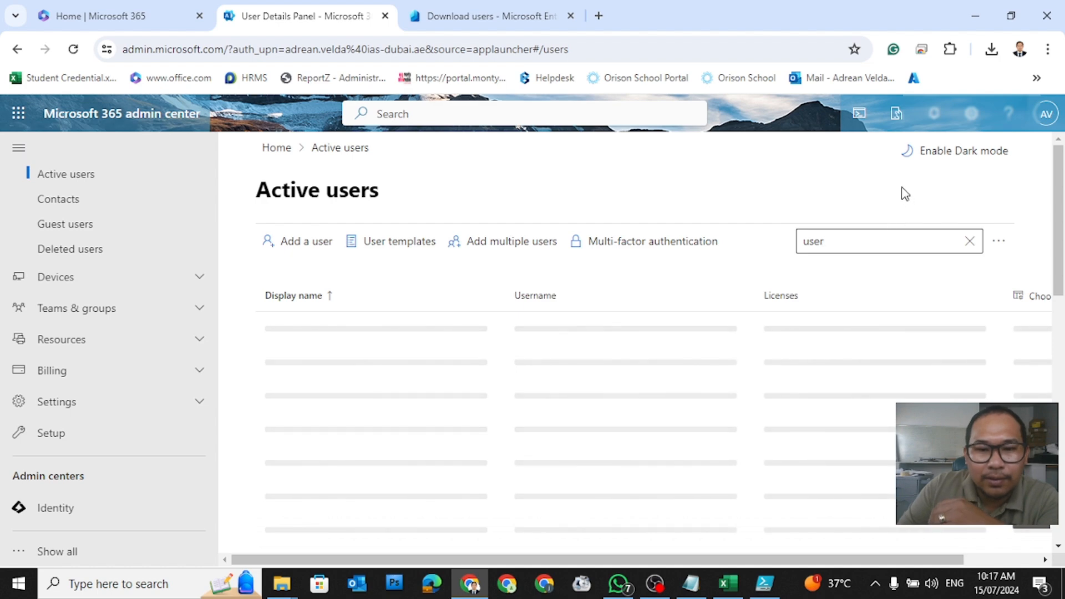
scroll(677, 369, down, 2)
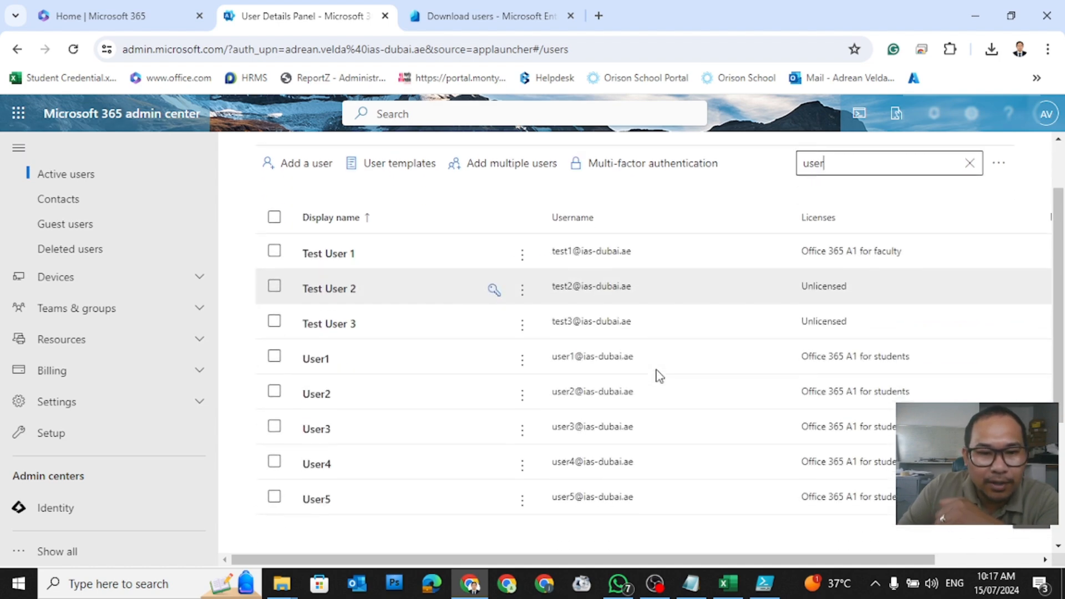
scroll(657, 373, down, 2)
scroll(655, 374, up, 1)
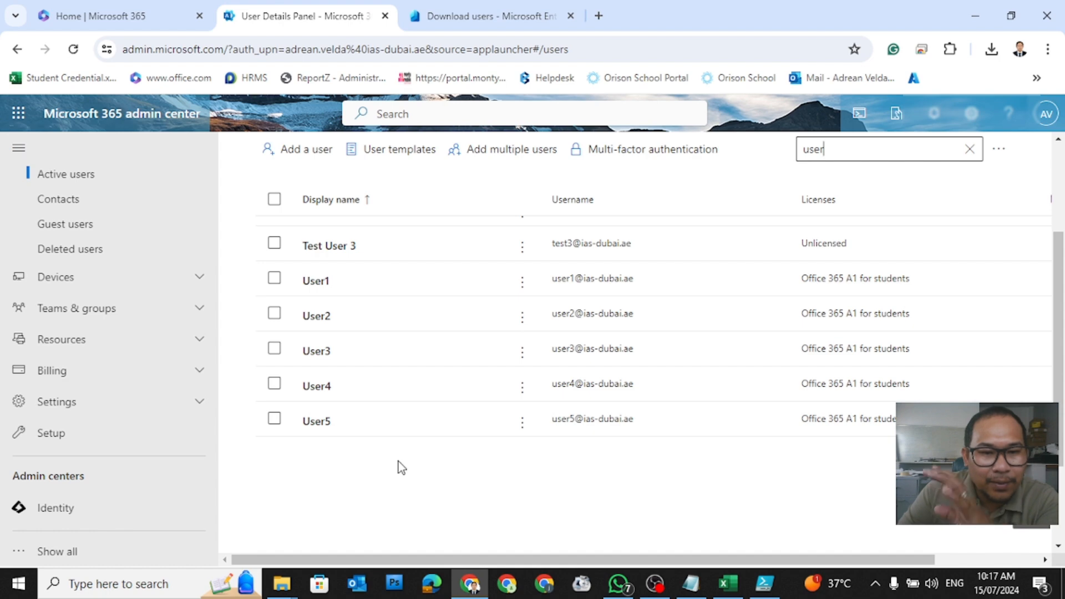
scroll(352, 350, up, 2)
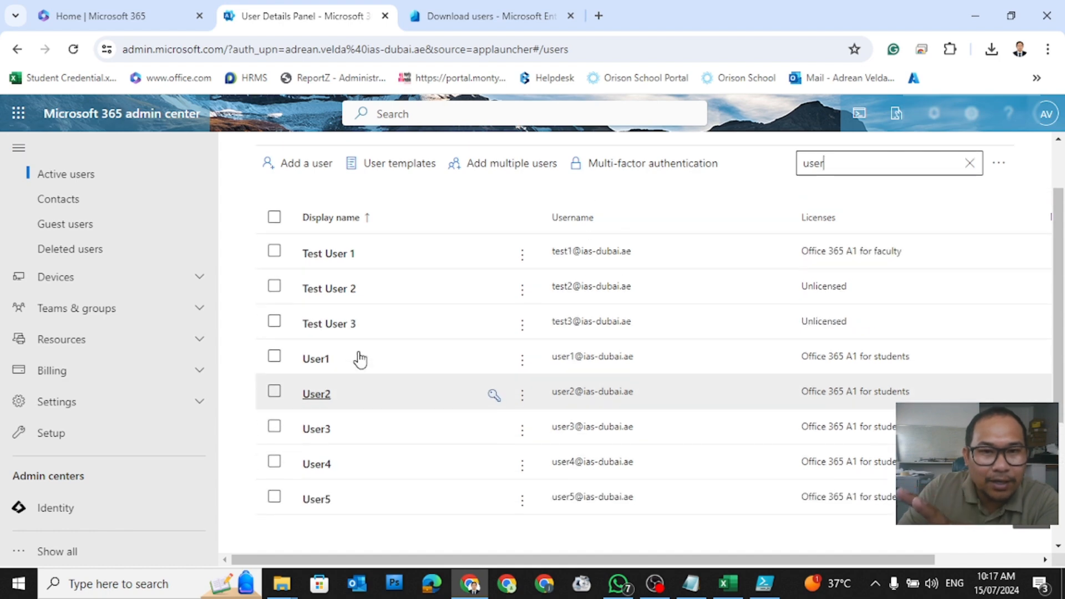
click(488, 17)
click(309, 17)
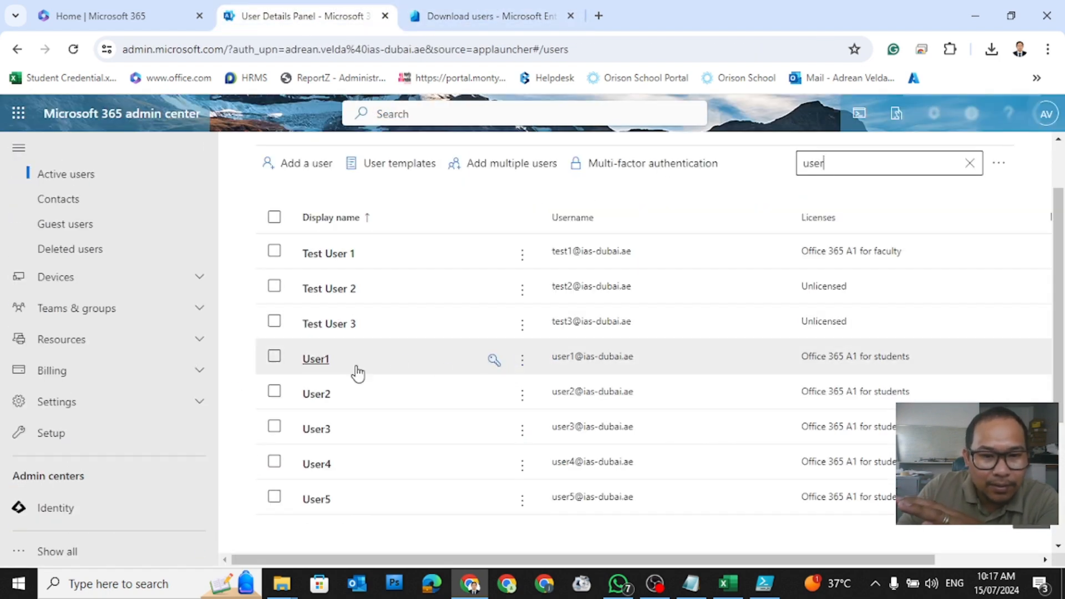
Step: Verify User1, User2 and User3 each show Sign-in blocked in their account details
click(317, 367)
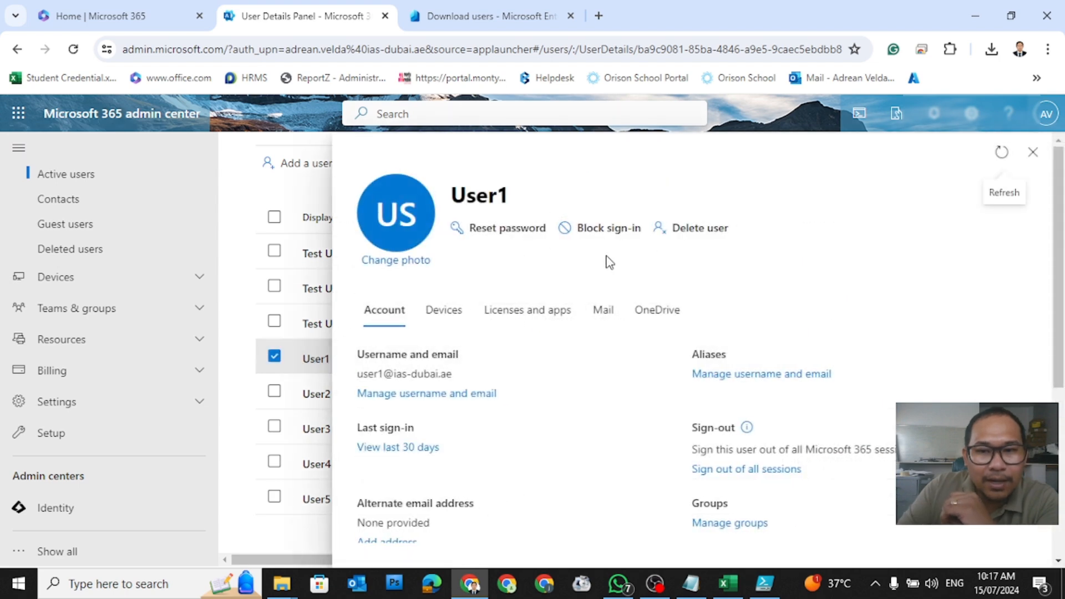
click(1001, 155)
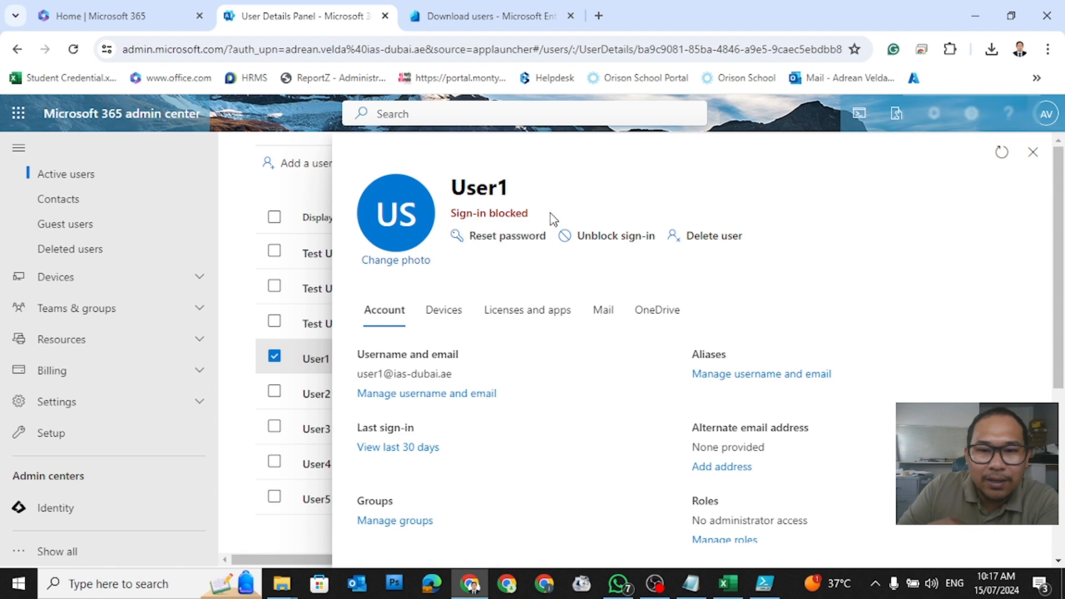
drag(554, 219, 444, 225)
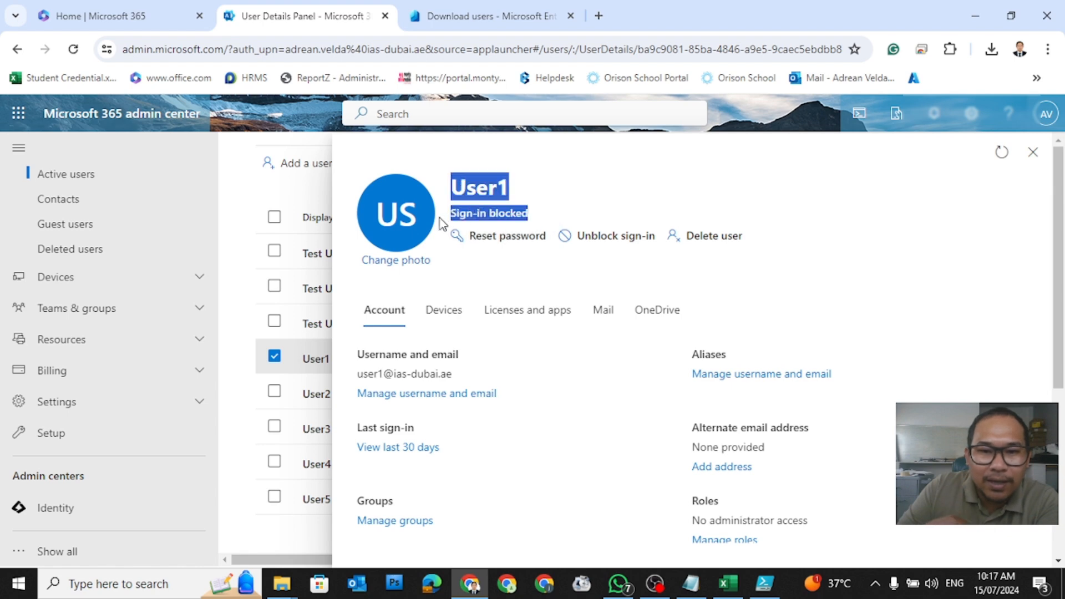
click(1033, 155)
click(310, 395)
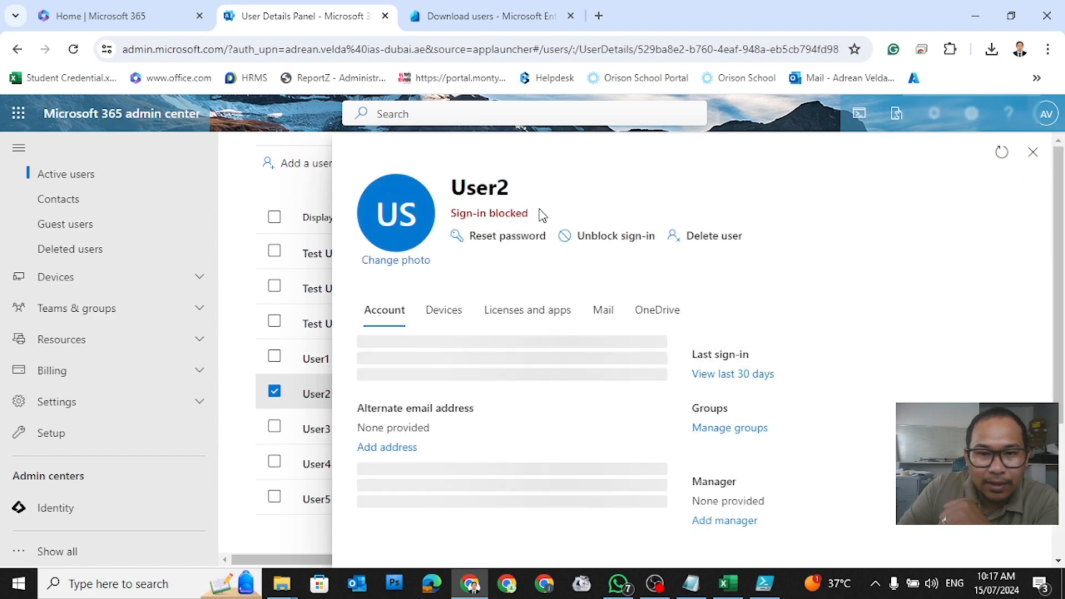
drag(542, 215, 449, 213)
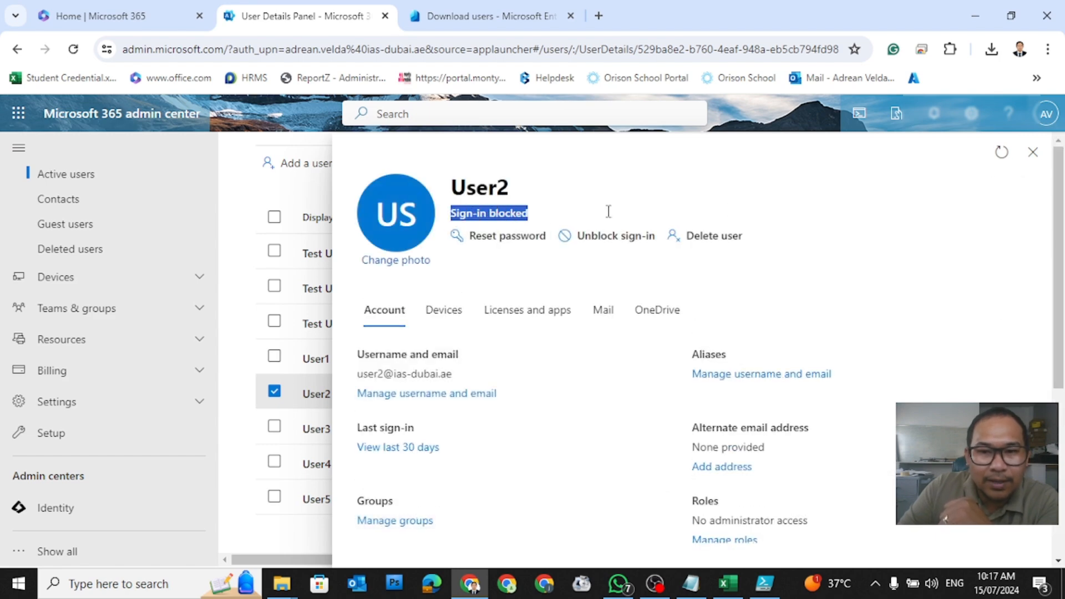
click(1028, 168)
click(330, 434)
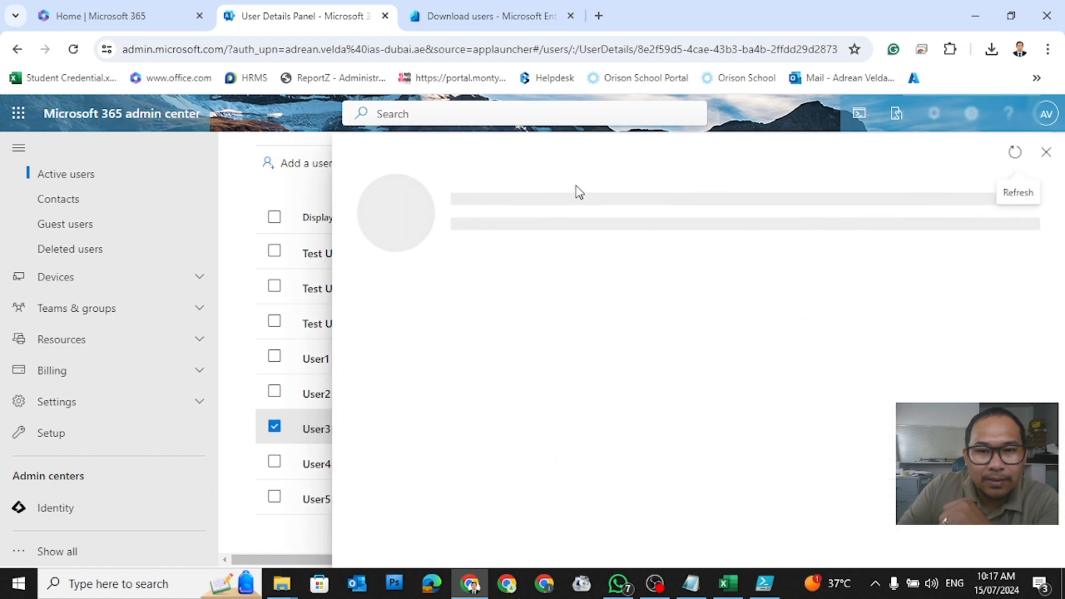
drag(547, 216, 451, 219)
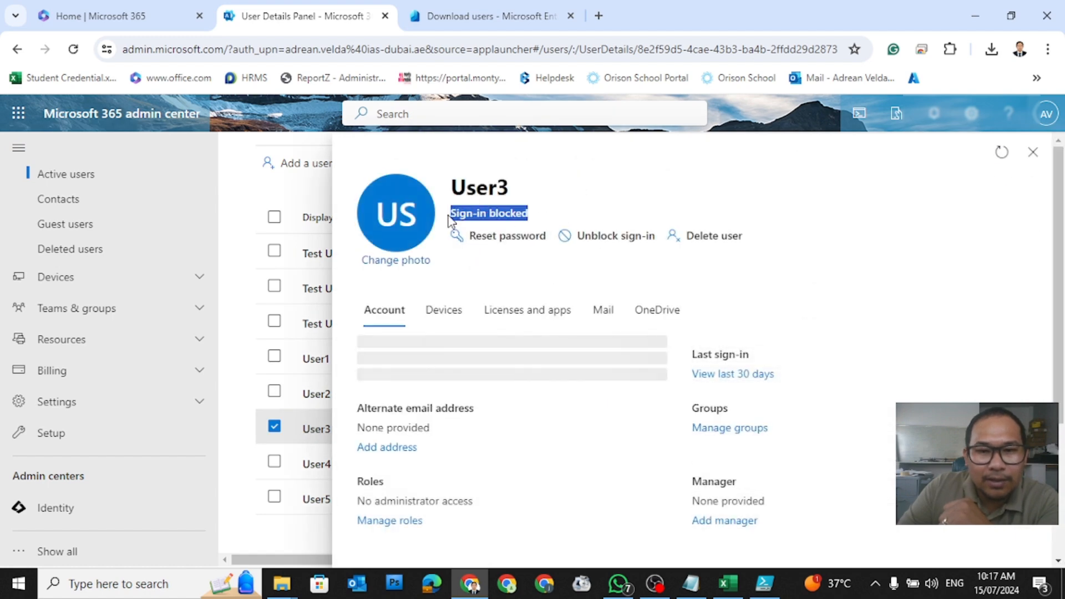
click(1031, 155)
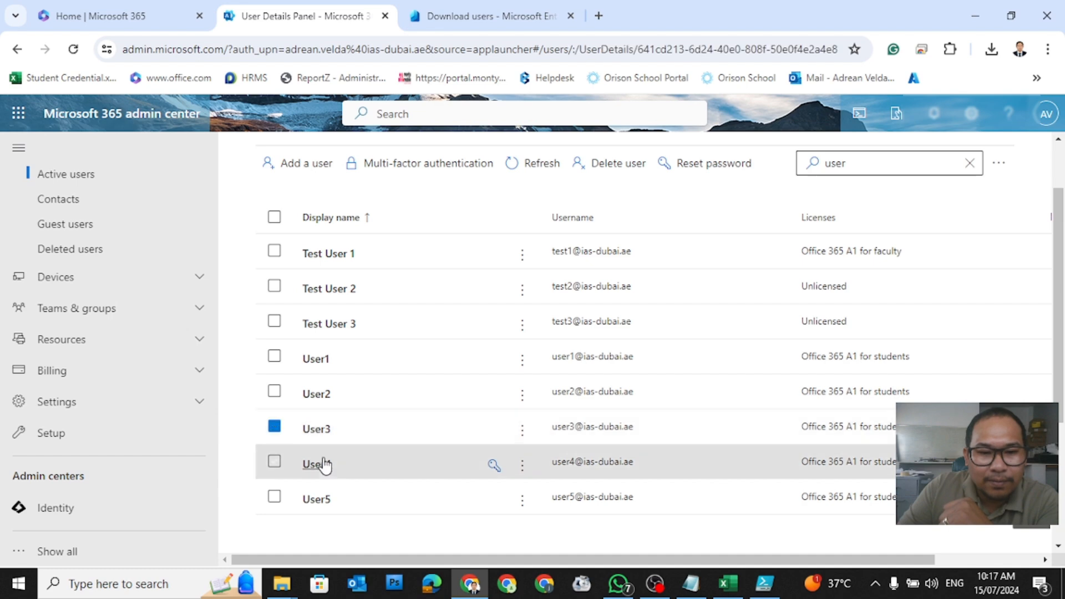
Step: Verify User4 and User5 also show Sign-in blocked, leaving User5's details open
click(315, 465)
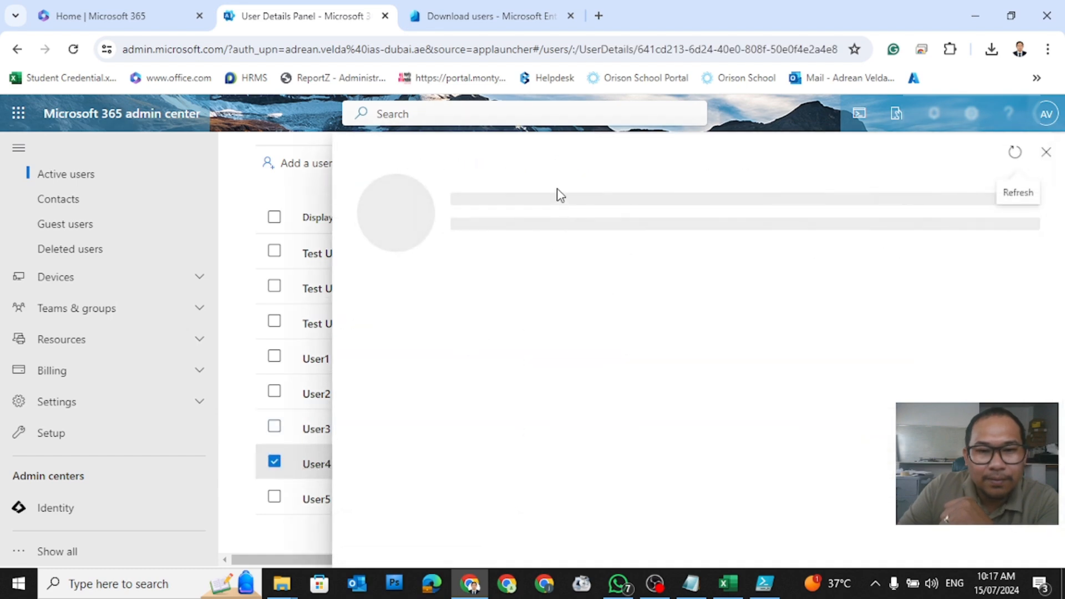
drag(546, 215, 450, 183)
click(1033, 152)
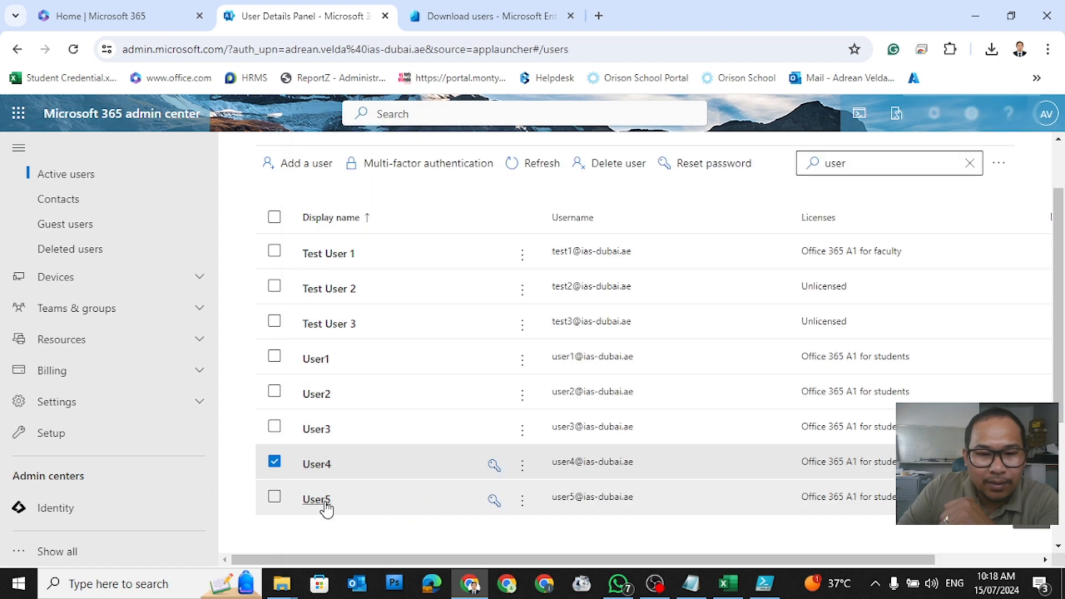
click(325, 502)
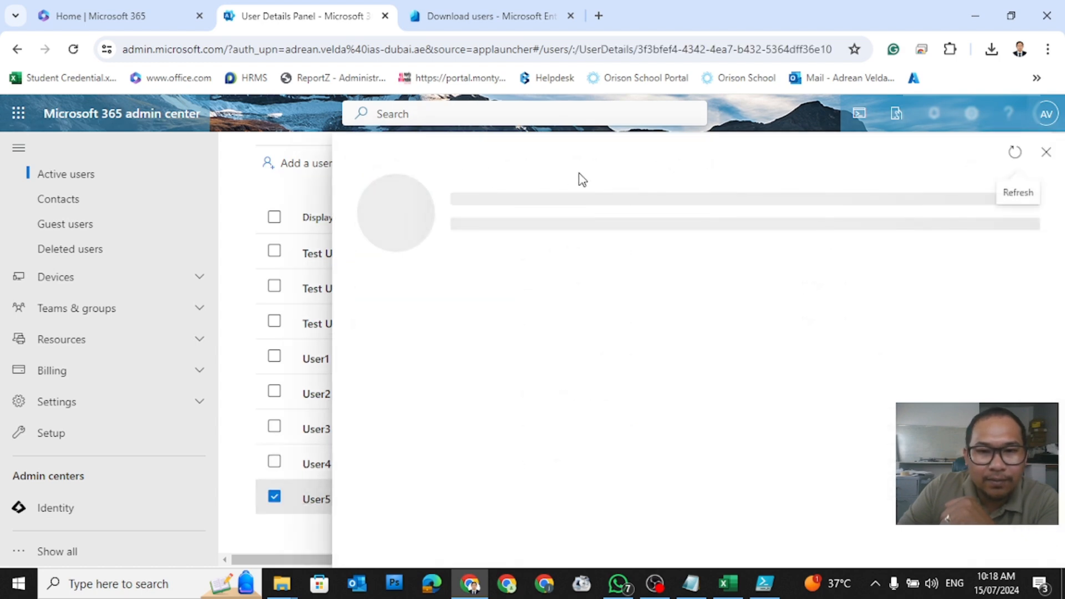
drag(528, 216, 448, 221)
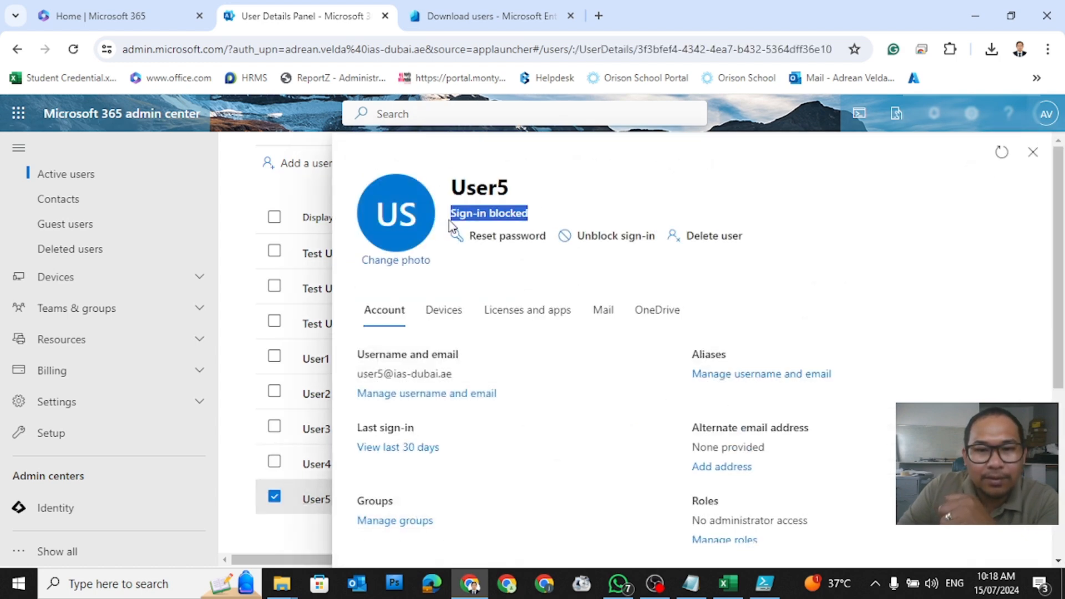
click(753, 176)
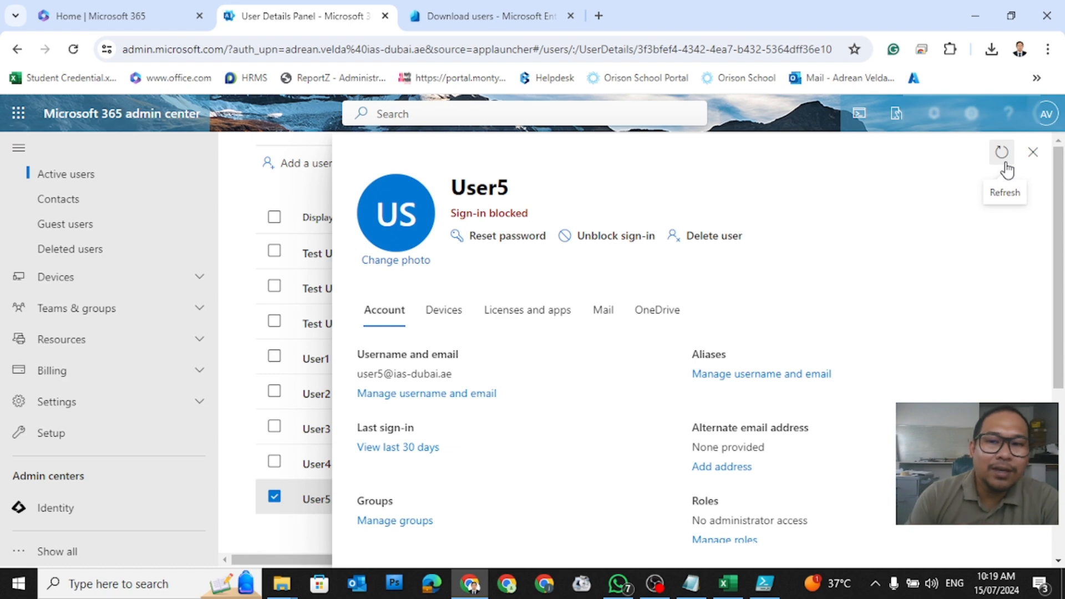
Step: Close User5's details, clear the 'user' search, and go to the Microsoft 365 home page
click(1034, 154)
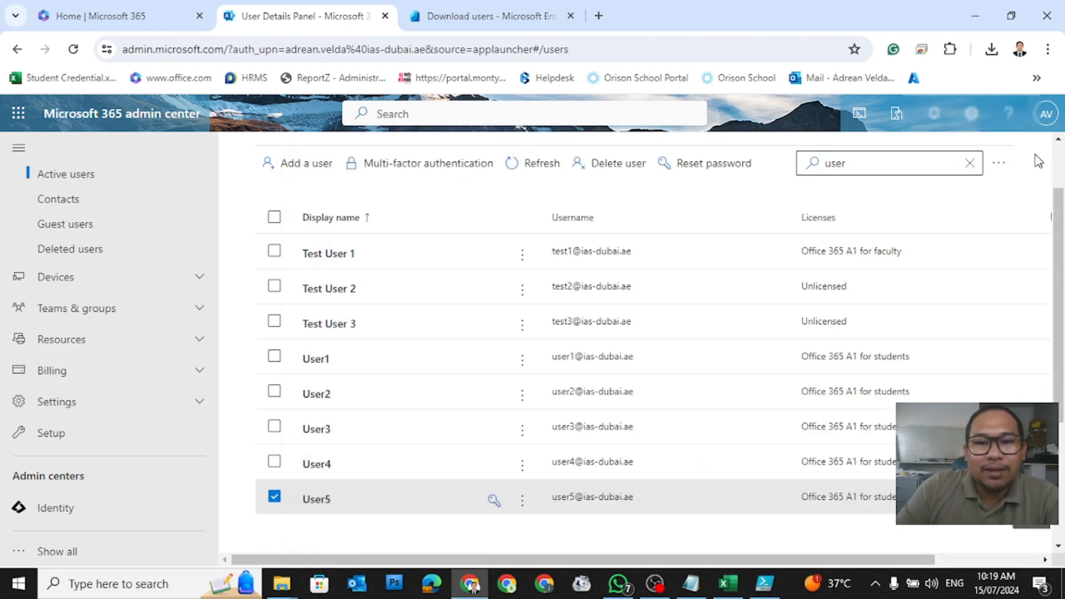
click(970, 165)
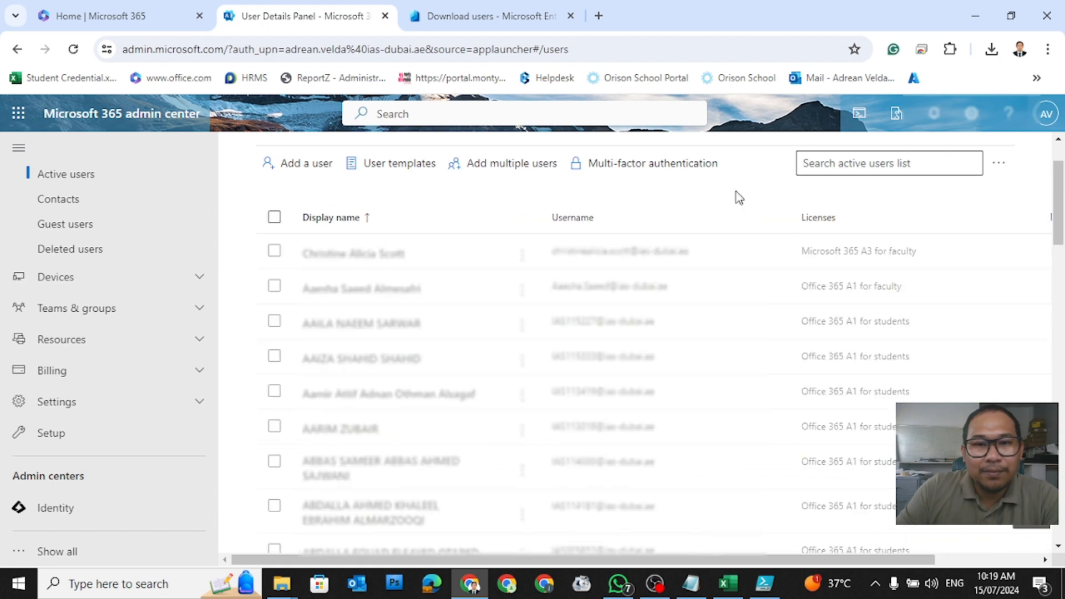
click(493, 21)
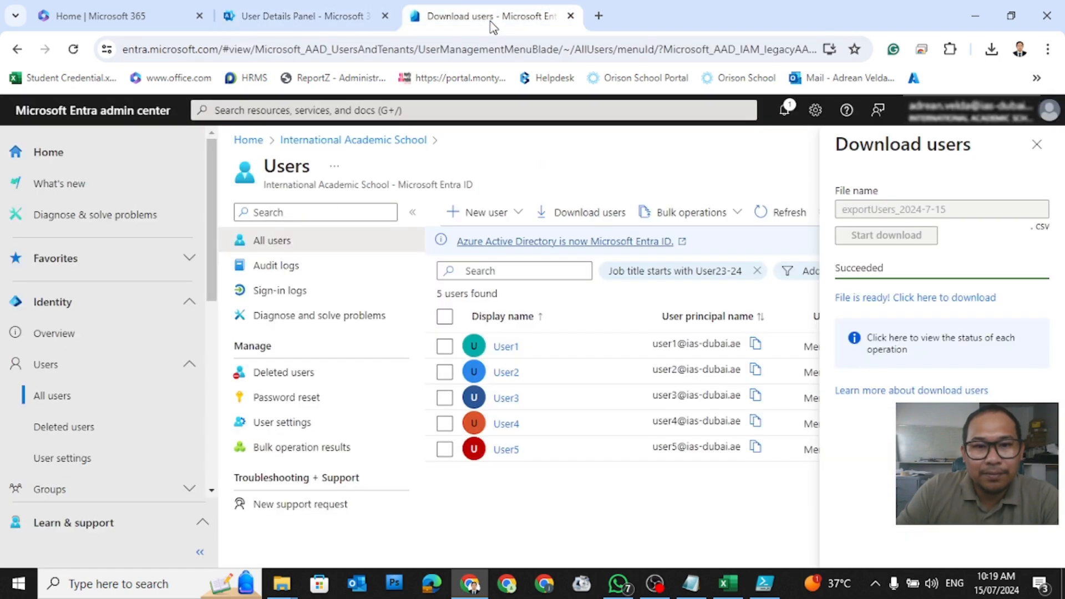
click(160, 22)
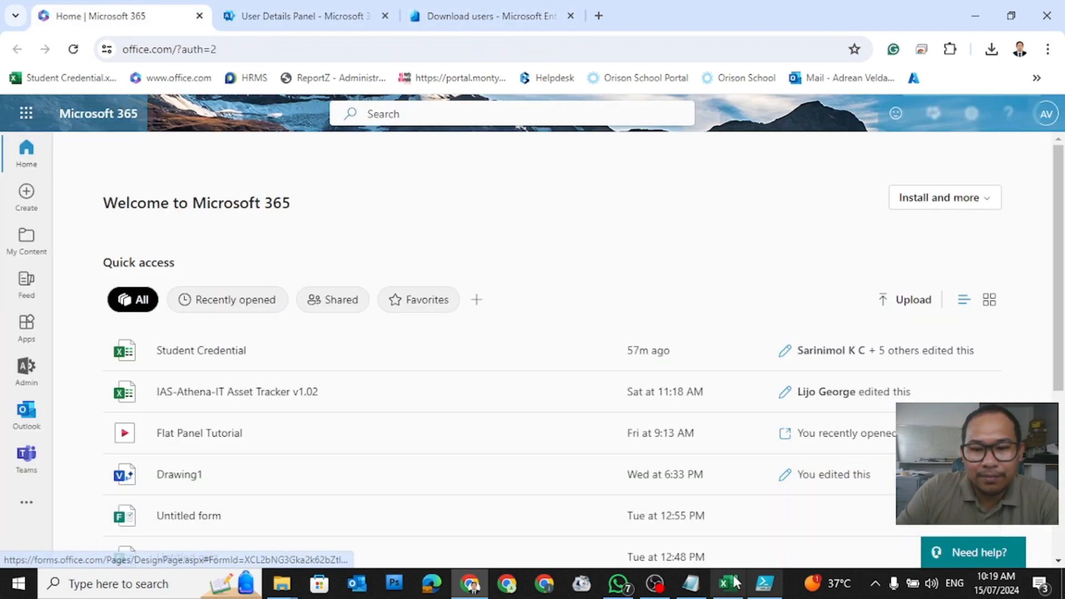